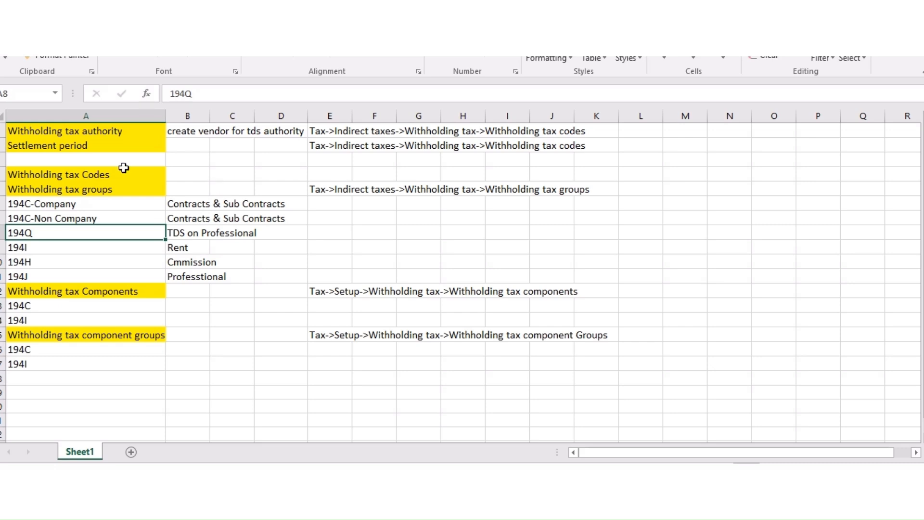
Step: Review the withholding tax notes: authority, settlement period, codes, groups and components headings
click(136, 133)
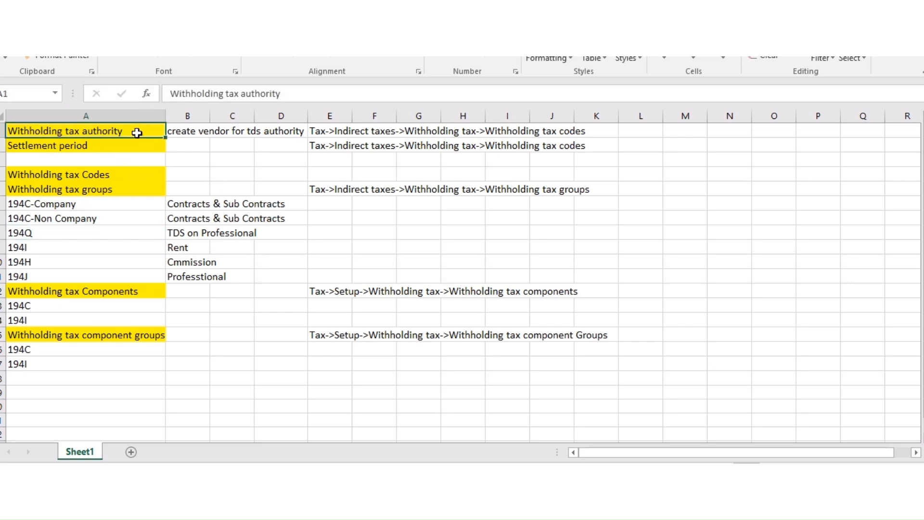
click(107, 147)
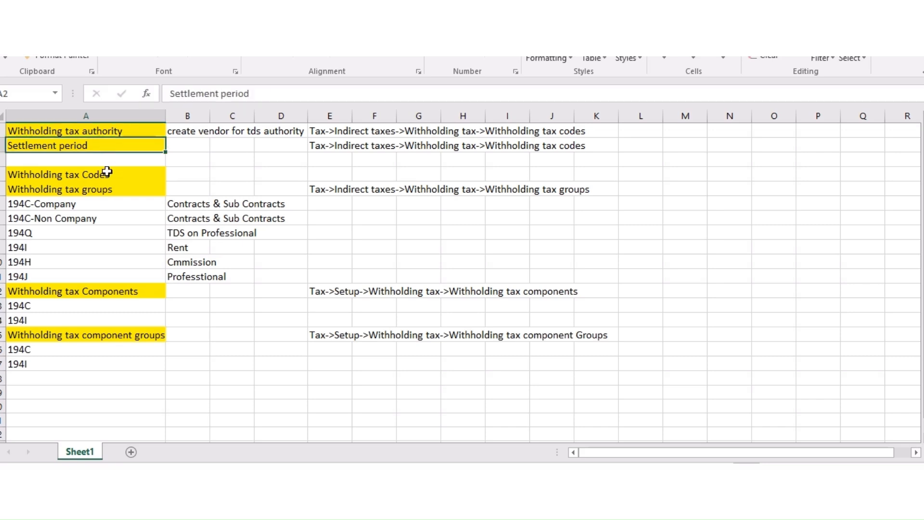
click(106, 188)
click(123, 175)
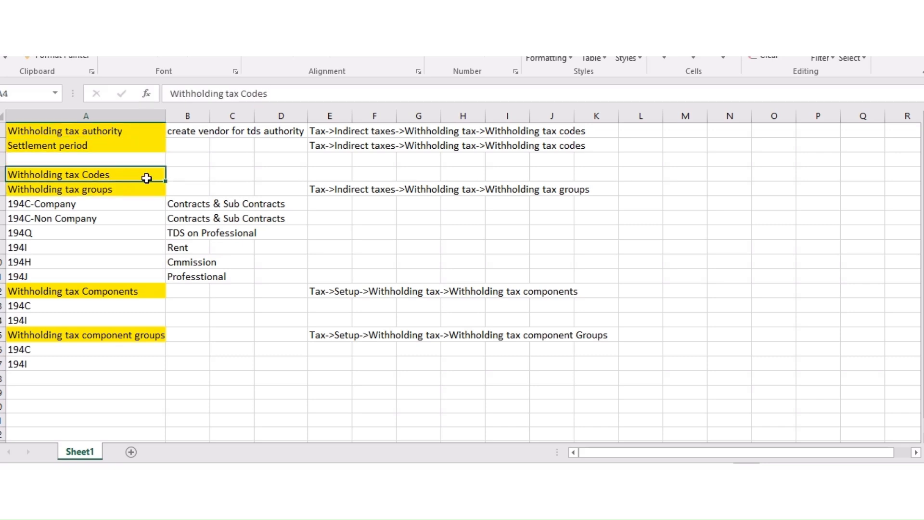
click(111, 193)
click(161, 214)
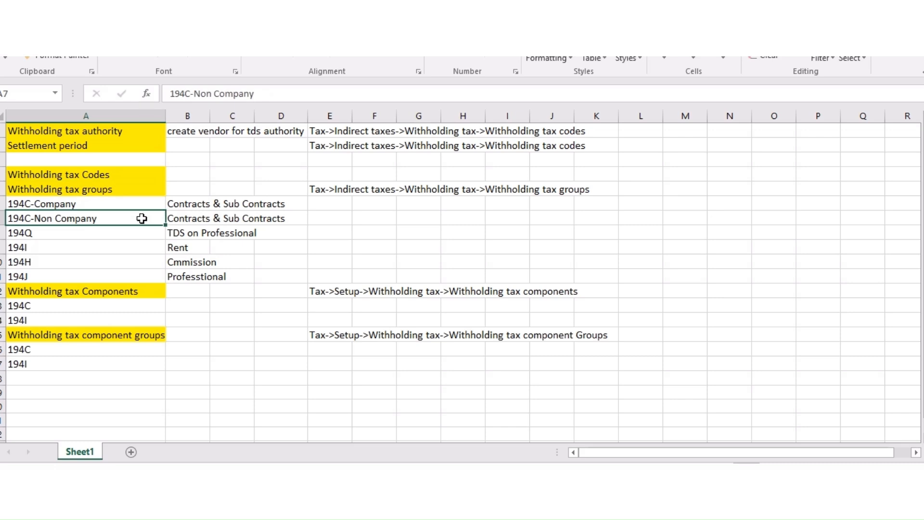
click(66, 293)
click(63, 337)
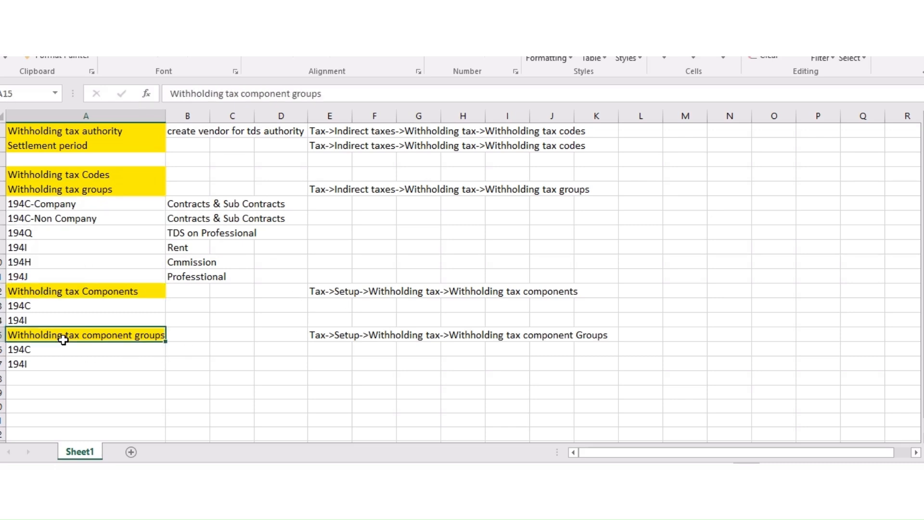
Step: Review the withholding tax codes menu paths listed in column E
click(315, 306)
click(286, 290)
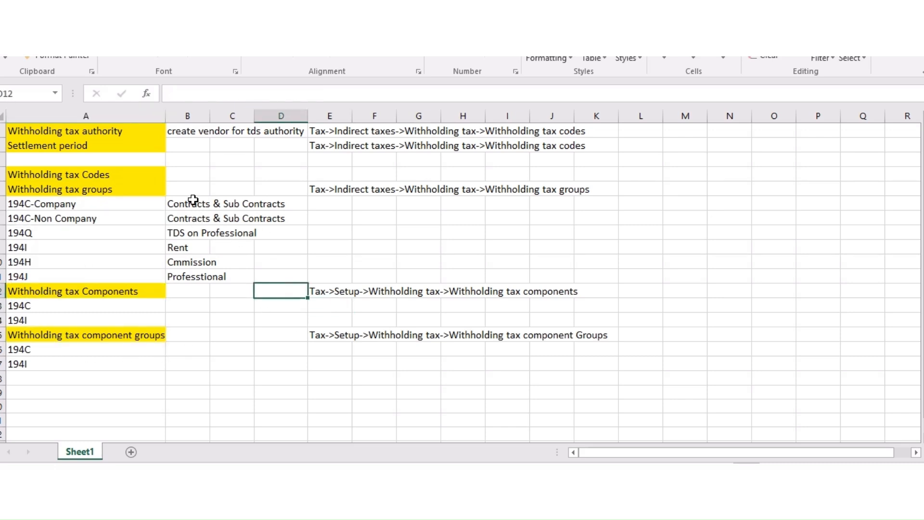
click(331, 132)
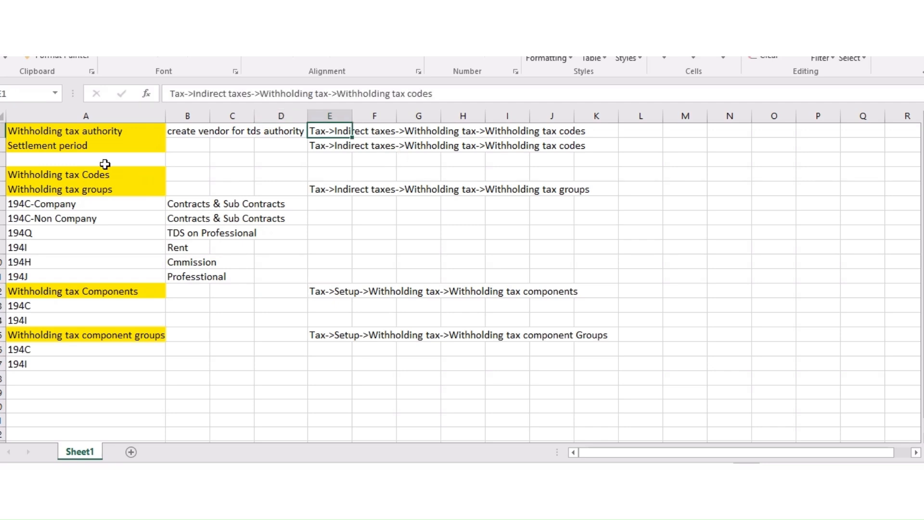
click(327, 143)
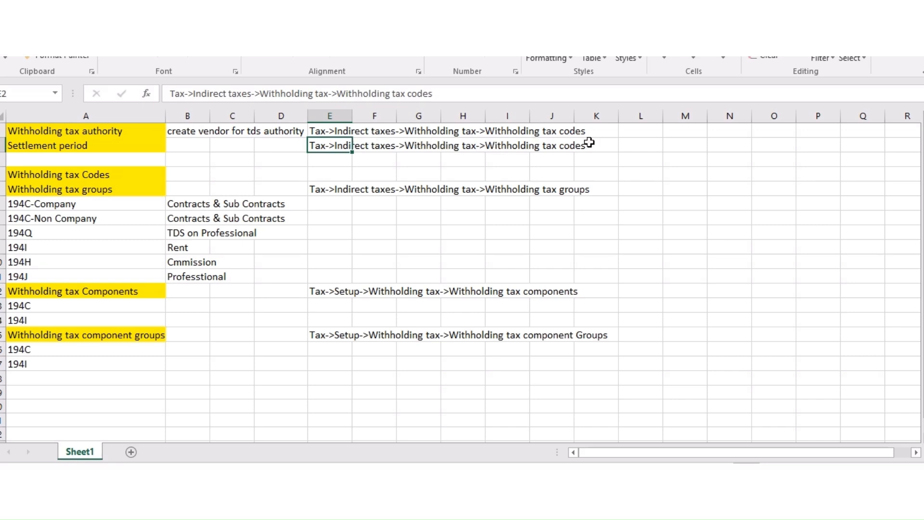
click(384, 186)
Step: Shade column E light blue, AutoFit its width, and switch to Finance and Operations
click(333, 116)
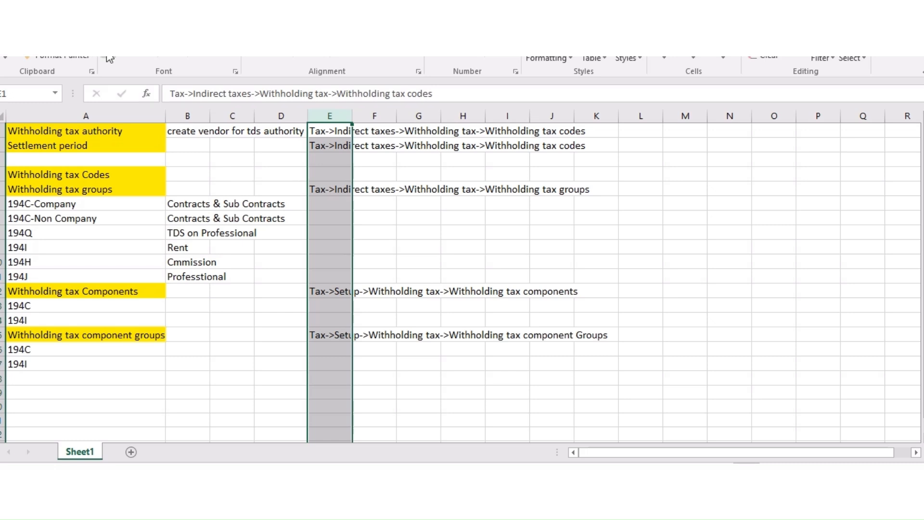
click(210, 55)
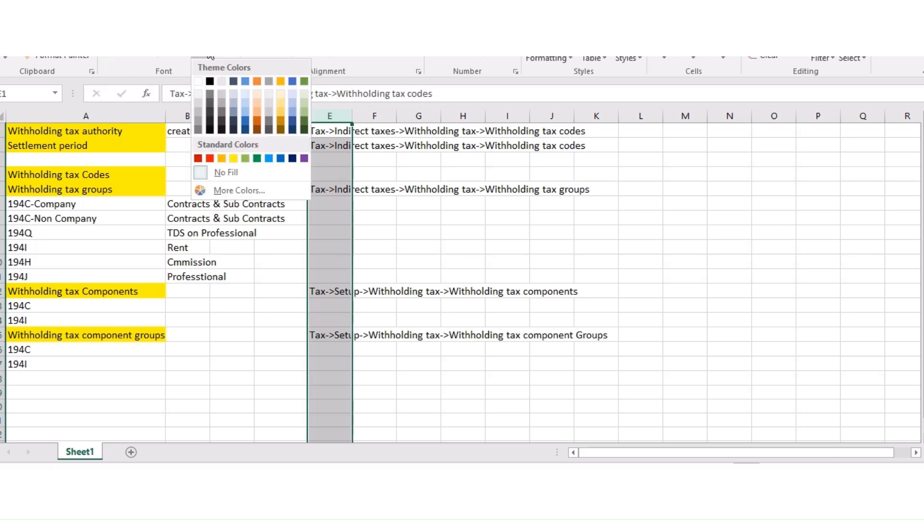
click(246, 94)
drag(443, 214, 416, 217)
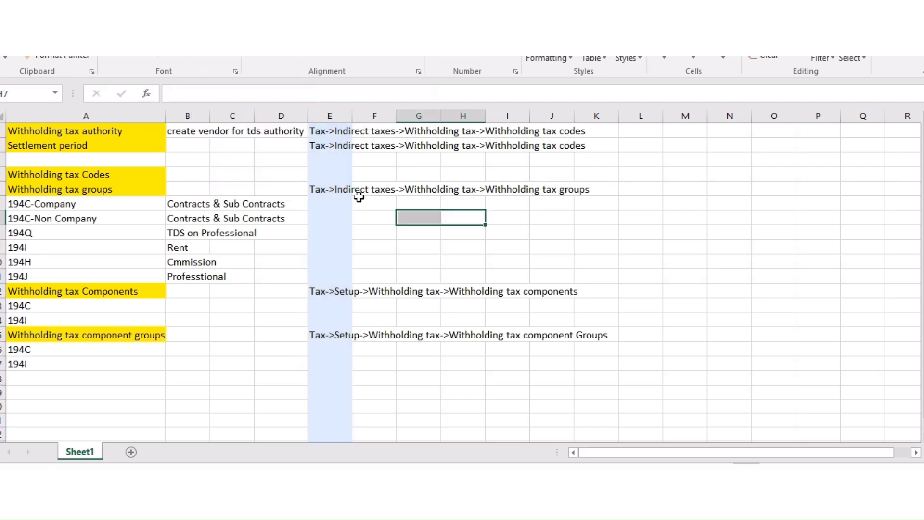
double_click(349, 116)
click(469, 221)
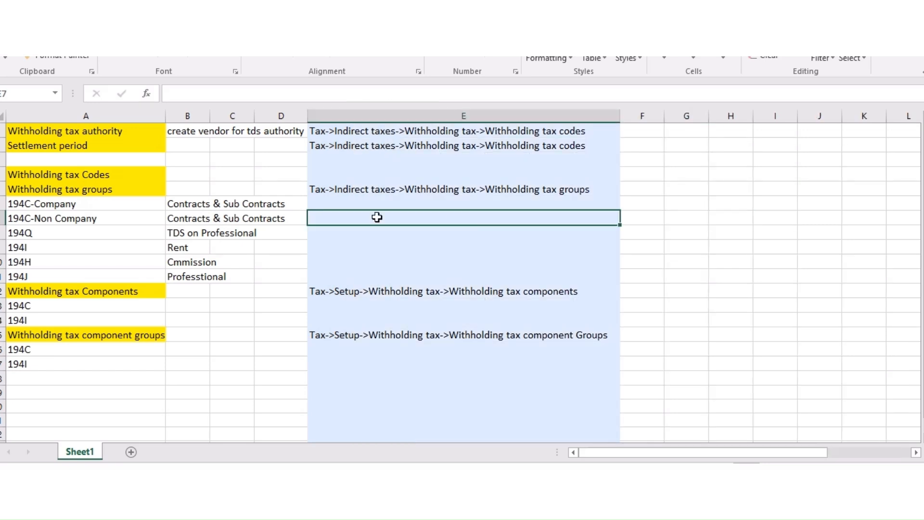
click(367, 292)
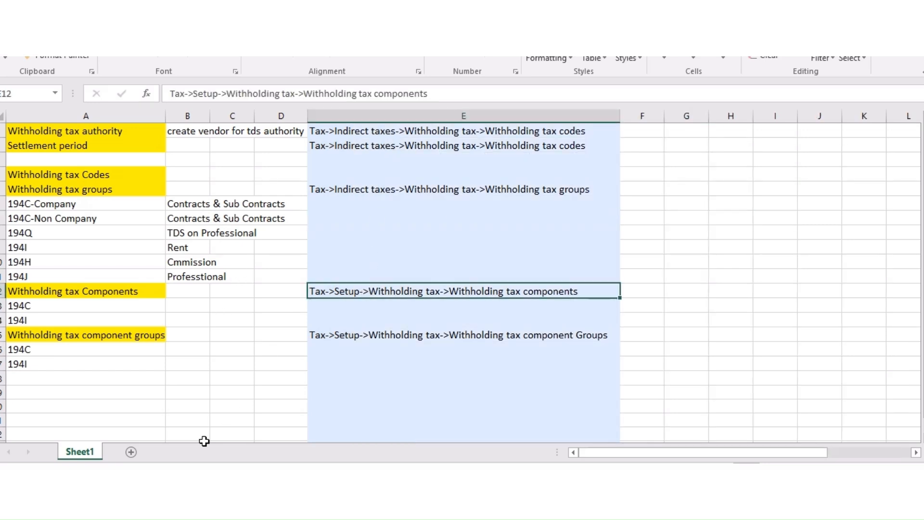
key(alt+Tab)
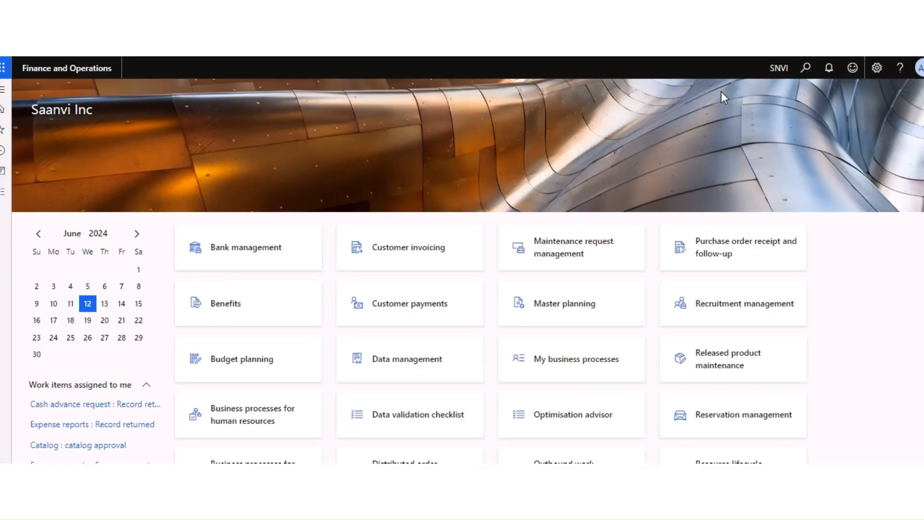
Step: Browse the Tax module's withholding tax links, then return to the Excel notes
click(8, 194)
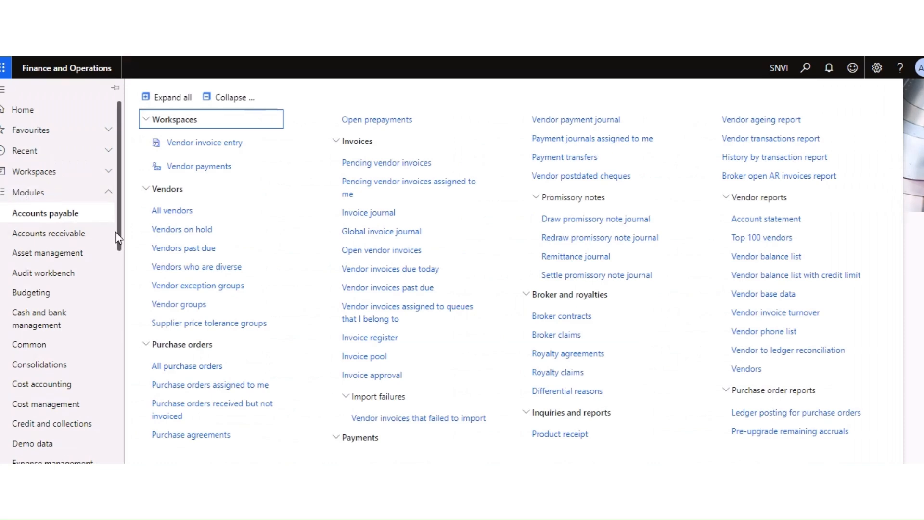
scroll(119, 292, down, 3)
scroll(88, 363, down, 8)
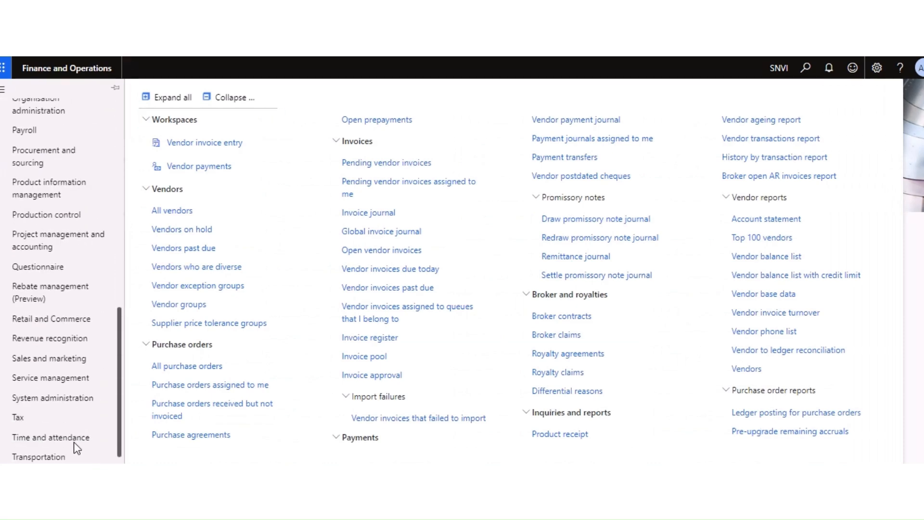
click(18, 401)
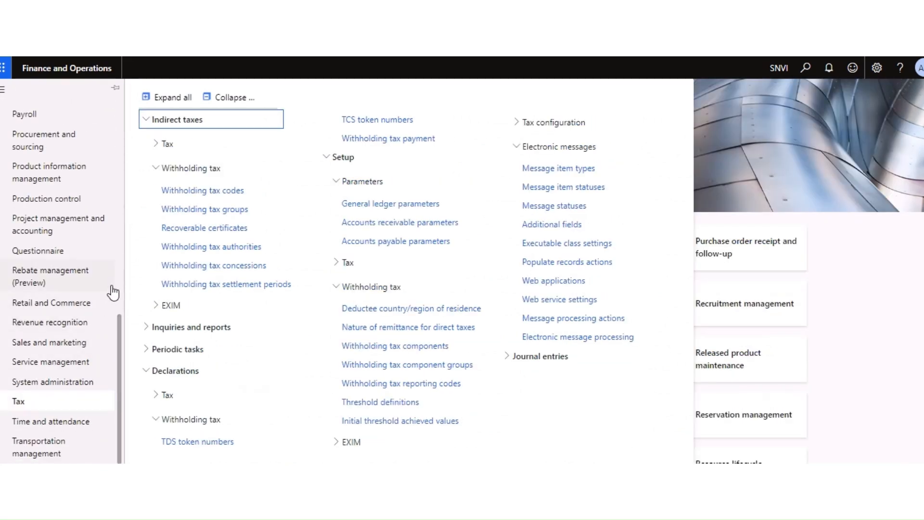
click(262, 486)
click(249, 234)
Step: Read the note about creating a TDS authority vendor and the tax codes path
click(41, 134)
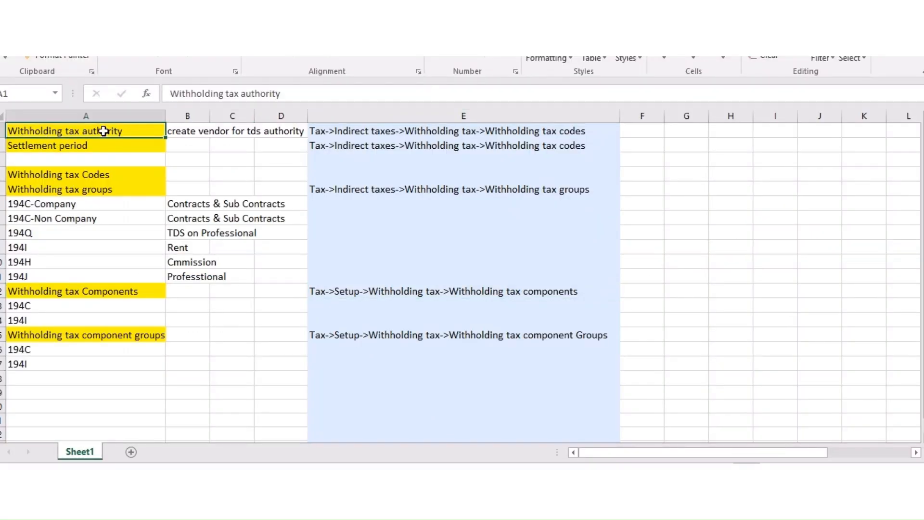
click(180, 150)
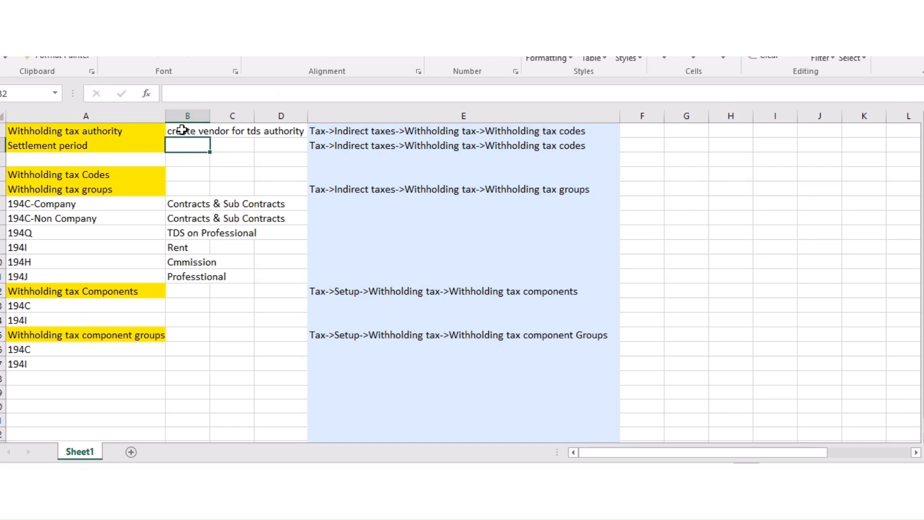
click(183, 129)
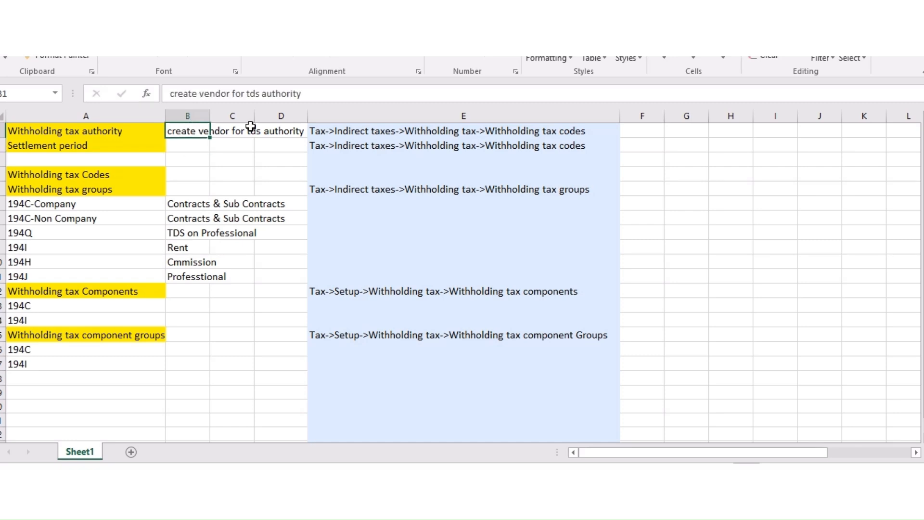
click(206, 157)
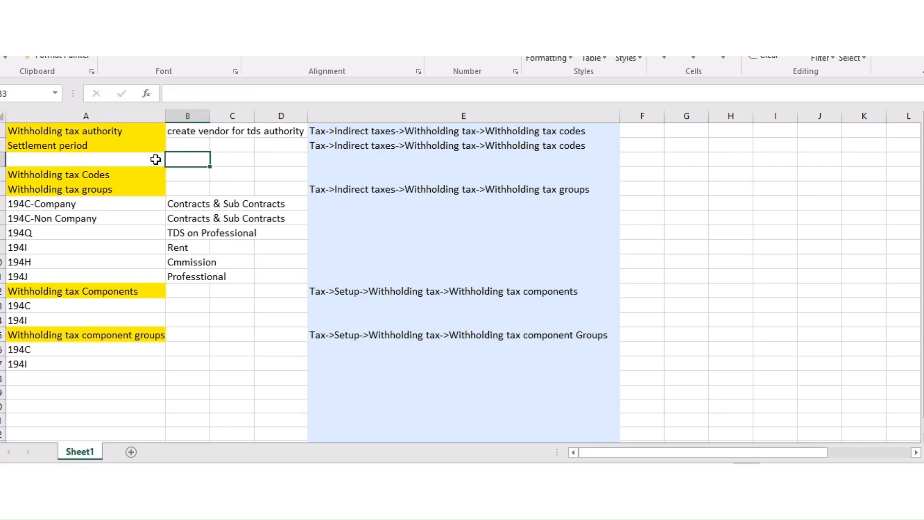
click(190, 129)
click(309, 144)
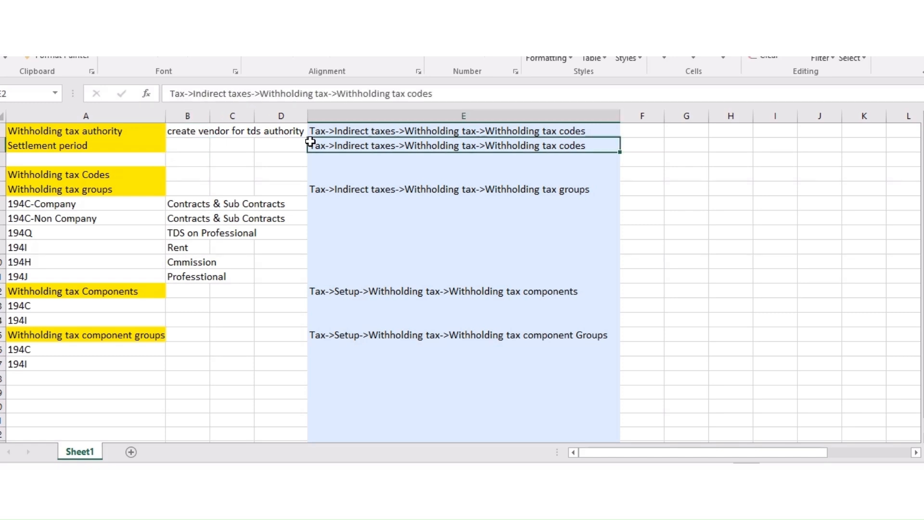
click(182, 137)
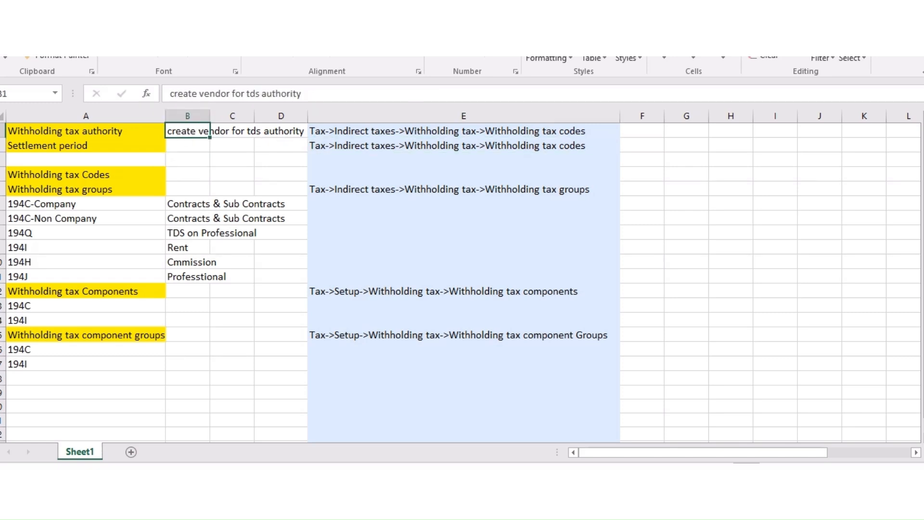
key(alt+Tab)
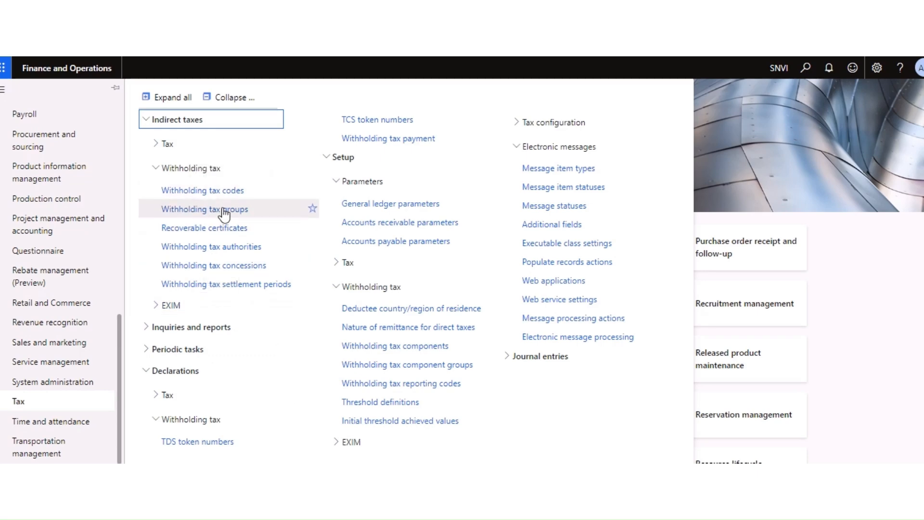
Step: Recheck the 194C code, authority and settlement period notes, then return to the Tax menu
key(alt+Tab)
click(142, 200)
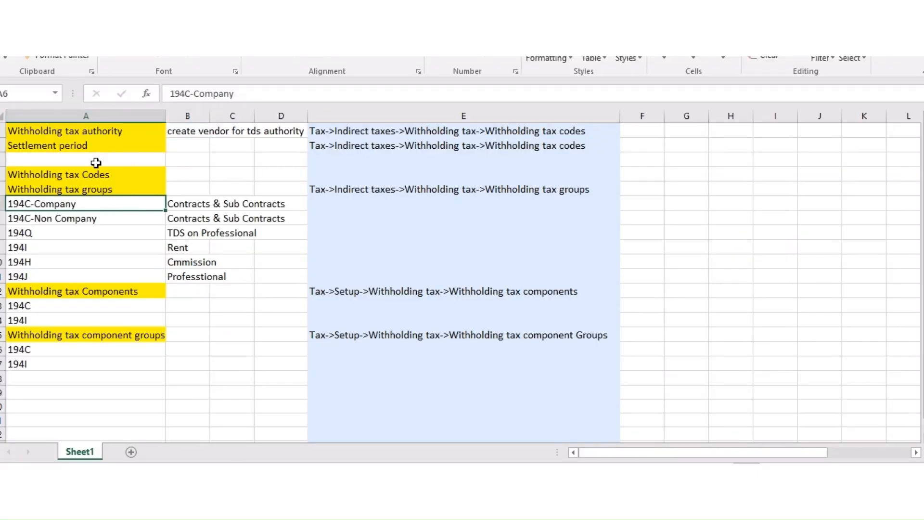
click(119, 176)
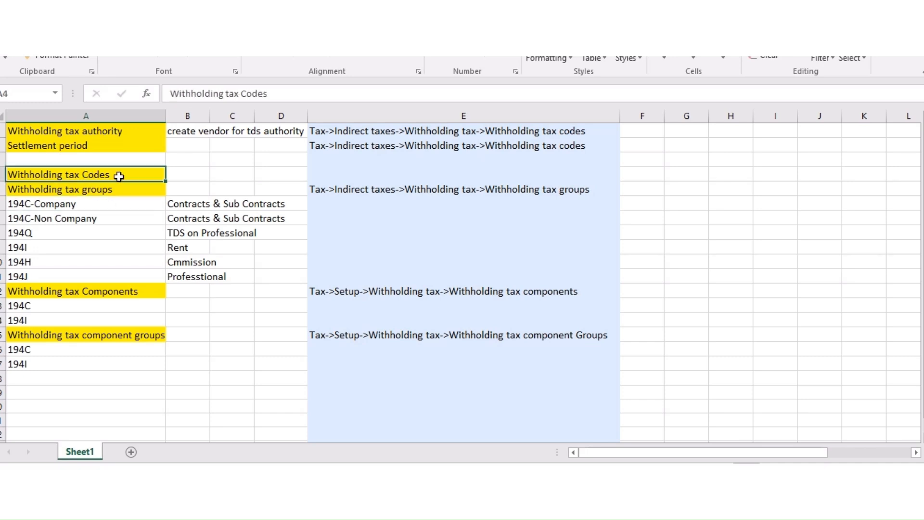
click(84, 131)
click(105, 144)
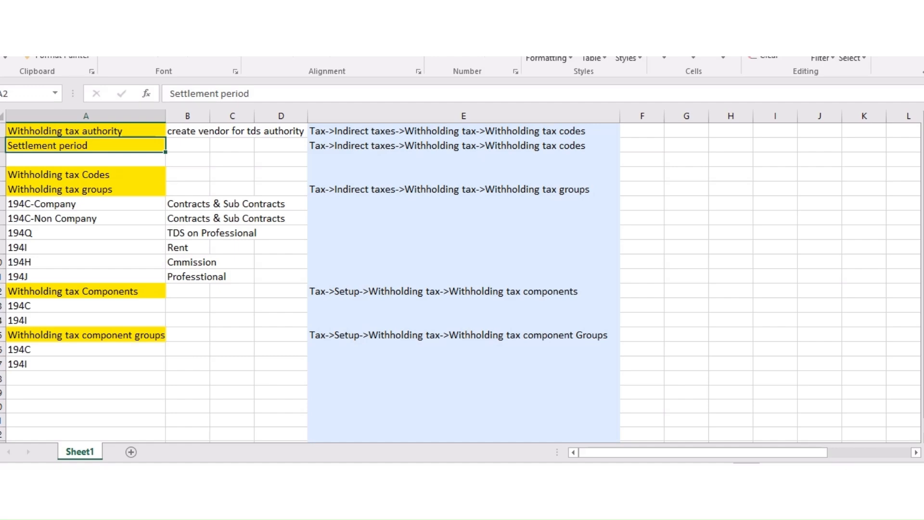
key(alt+Tab)
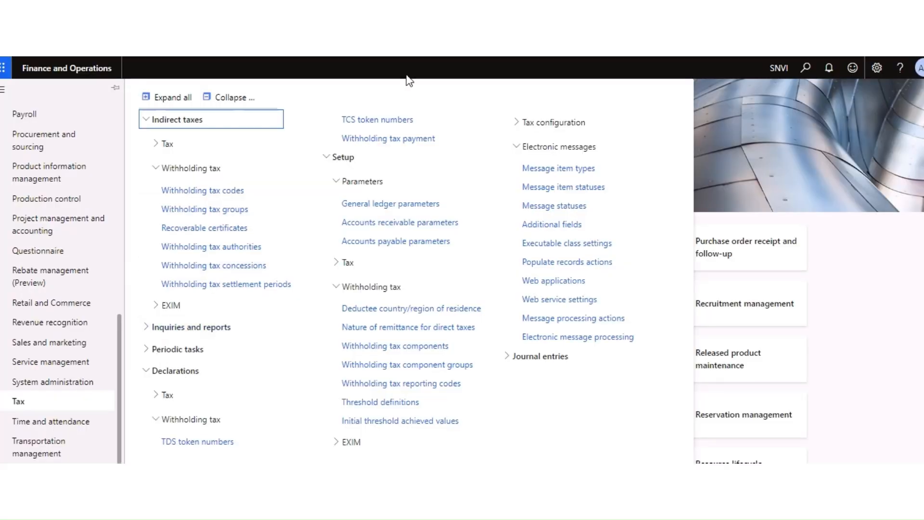
Step: Open the Accounts payable module menu with all groups expanded
key(Escape)
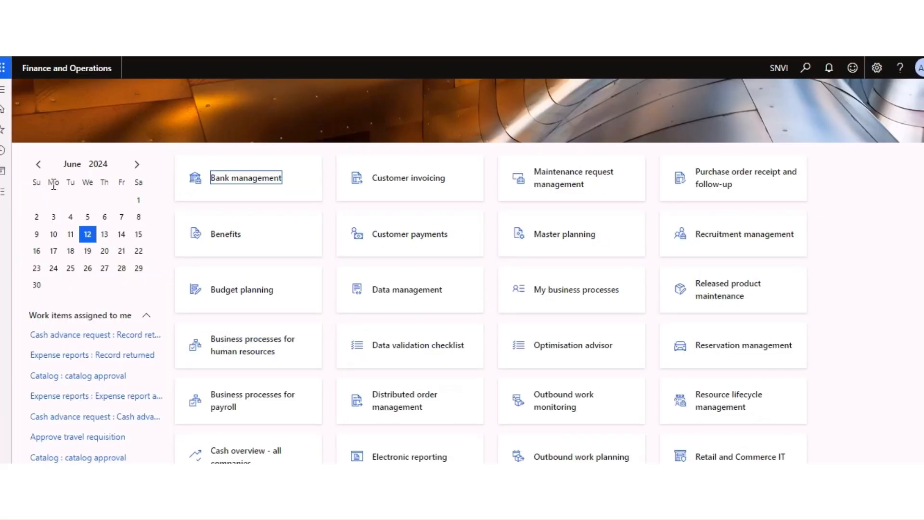
click(4, 198)
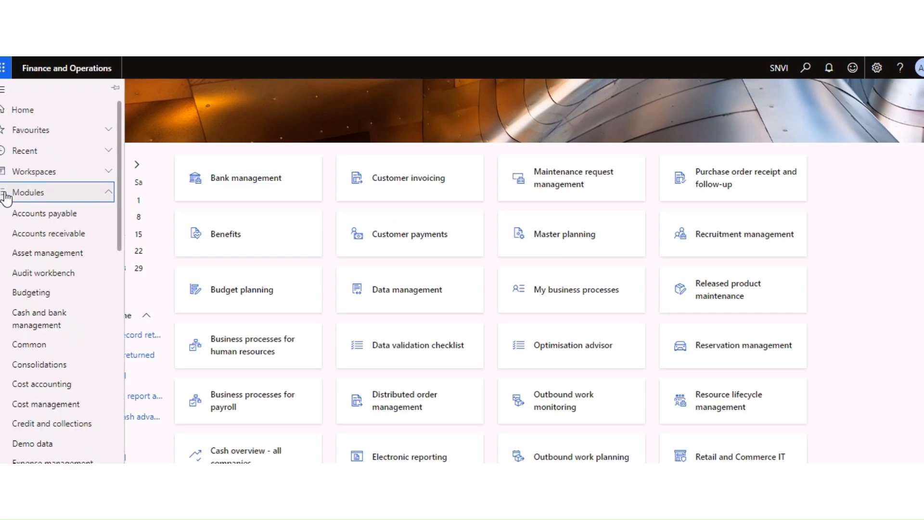
click(49, 218)
click(230, 99)
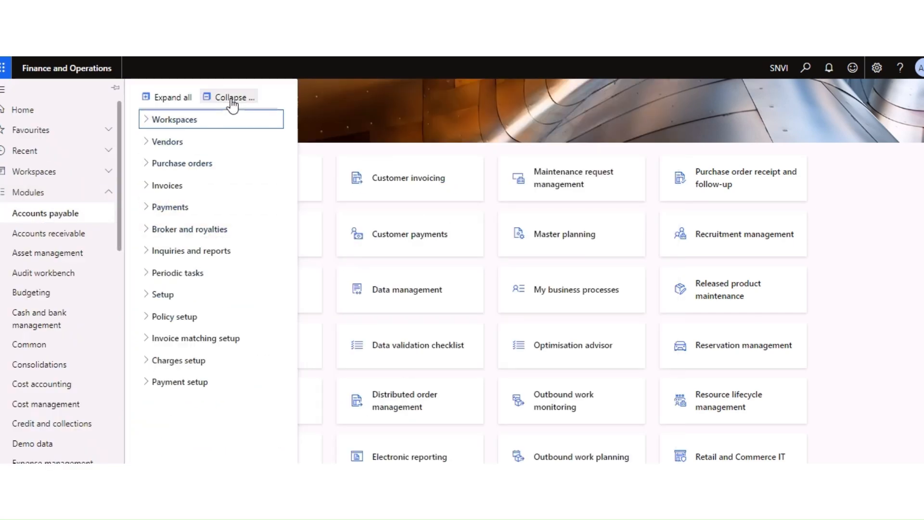
click(169, 98)
Step: Find 'Vendor groups' with page search and open the Vendor groups list
key(ctrl+f)
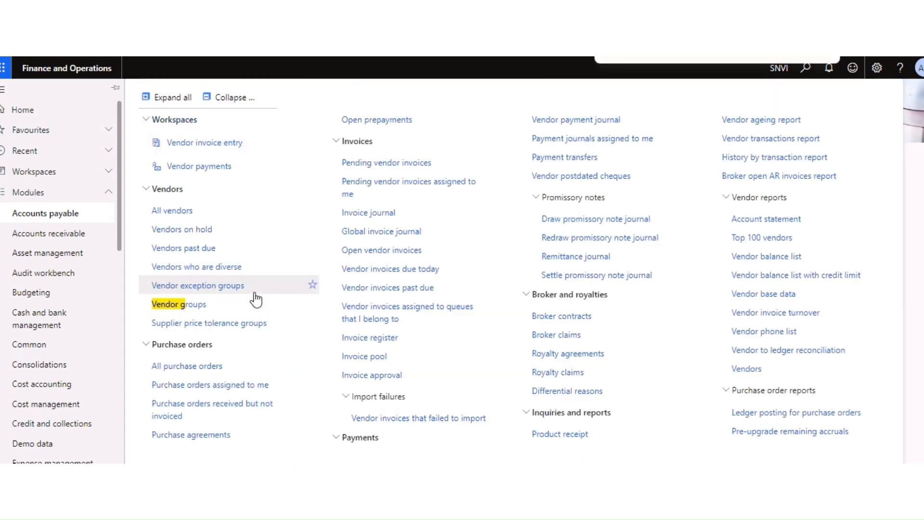
text(vedn)
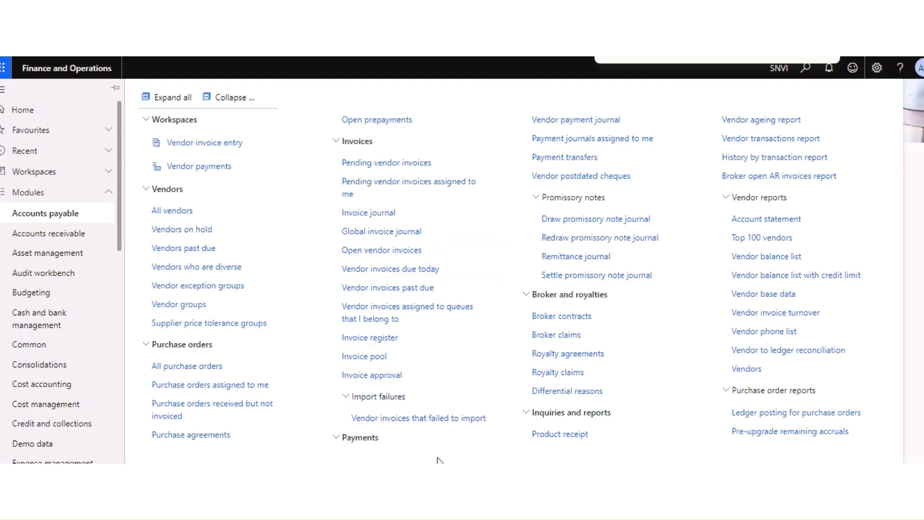
scroll(830, 144, right, 10)
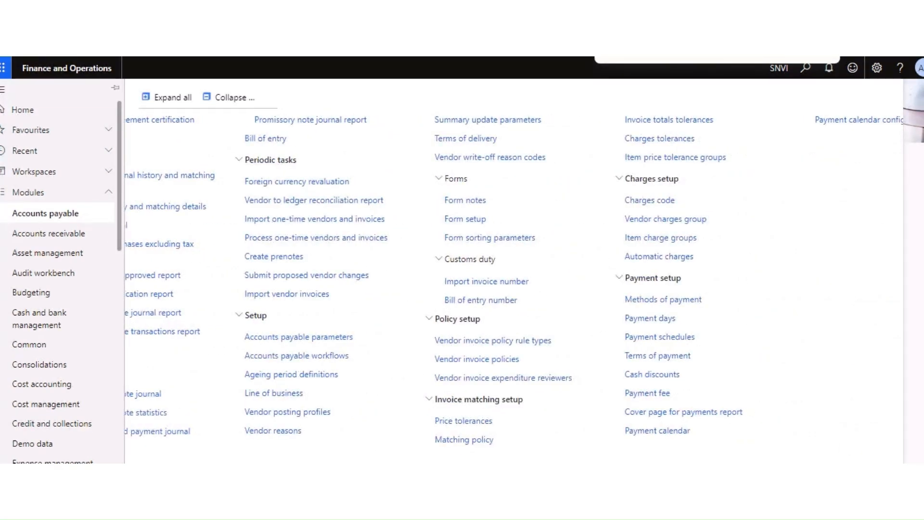
text(Vendor gr)
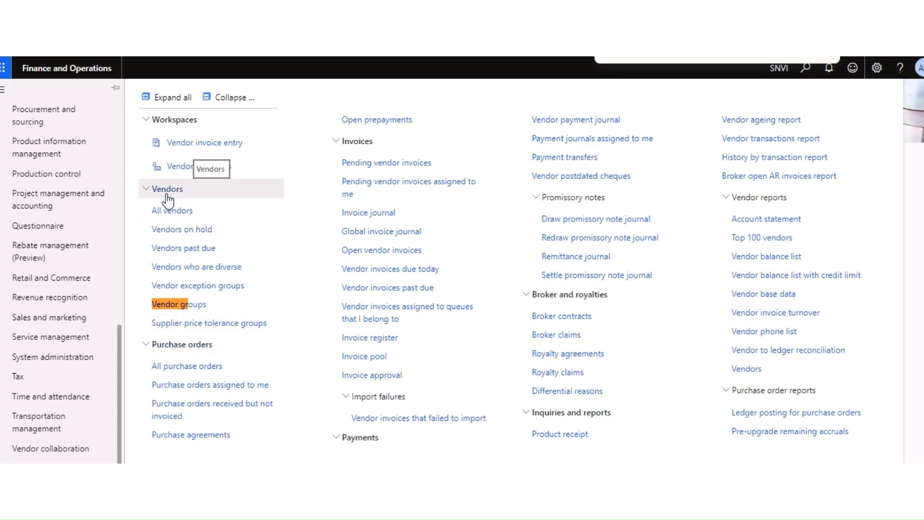
click(175, 310)
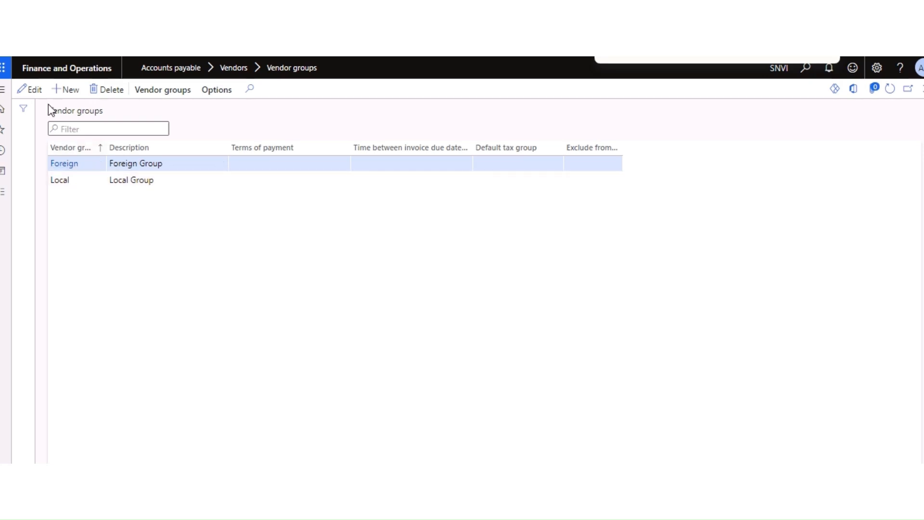
Step: Add and save a vendor group 'TDS Group' with description 'TDS Group'
click(69, 92)
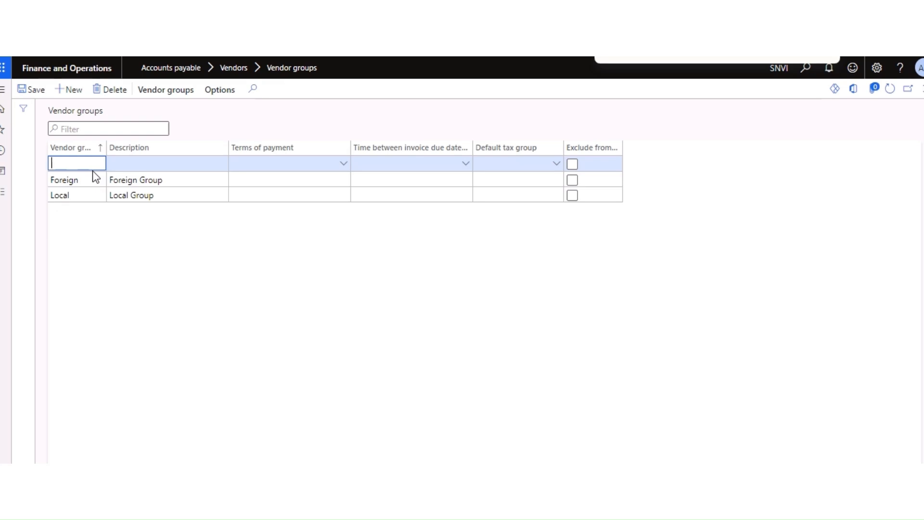
text(TDS Group)
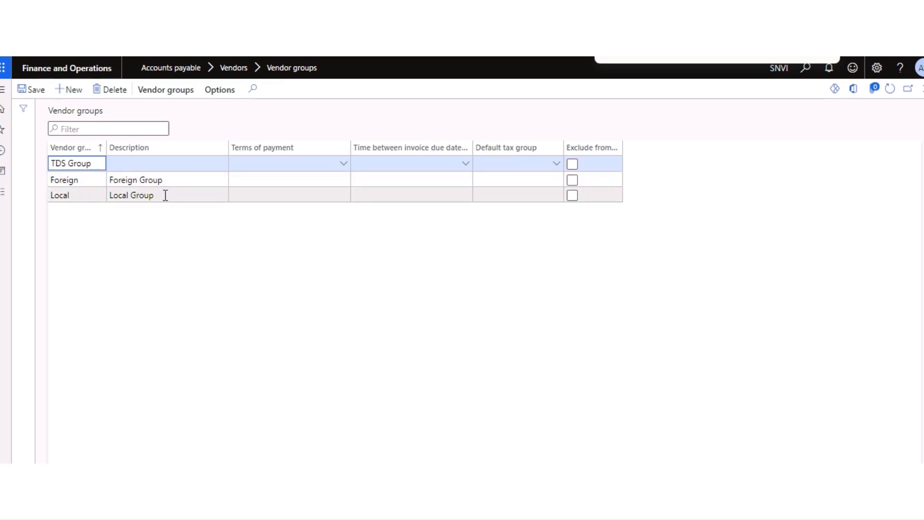
key(ctrl+a)
key(ctrl+c)
key(Tab)
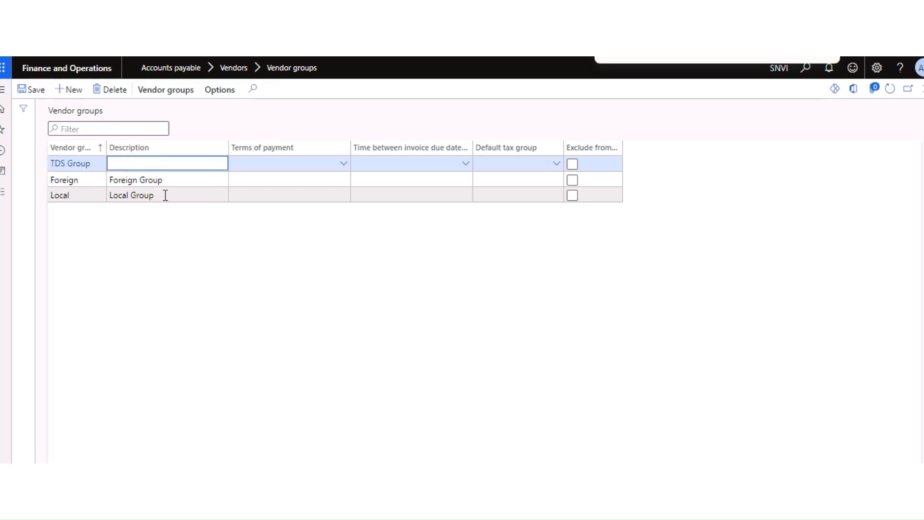
key(ctrl+v)
click(34, 90)
click(34, 90)
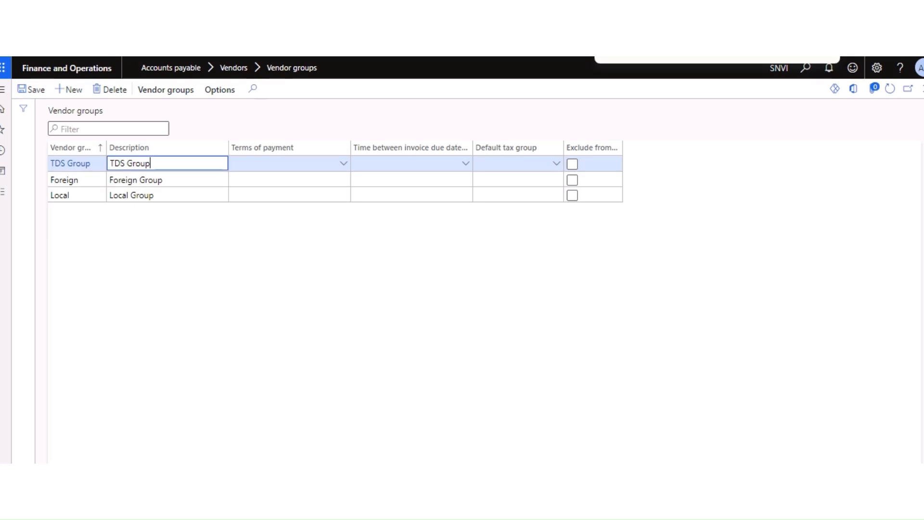
Step: Return to the Excel notes and select the Withholding tax authority cell A1
key(alt+Tab)
click(228, 333)
click(85, 133)
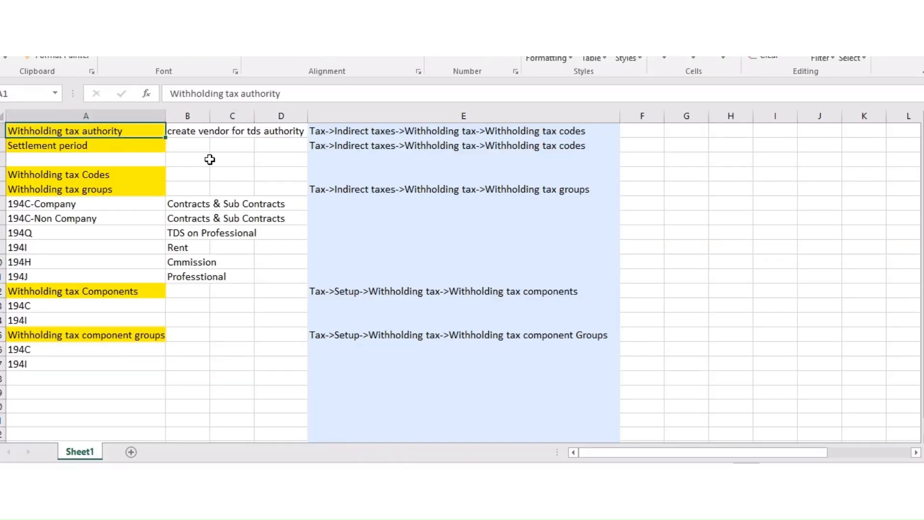
Step: Bold the Withholding tax authority label in A1 and review the Settlement period note
key(ctrl+b)
click(120, 158)
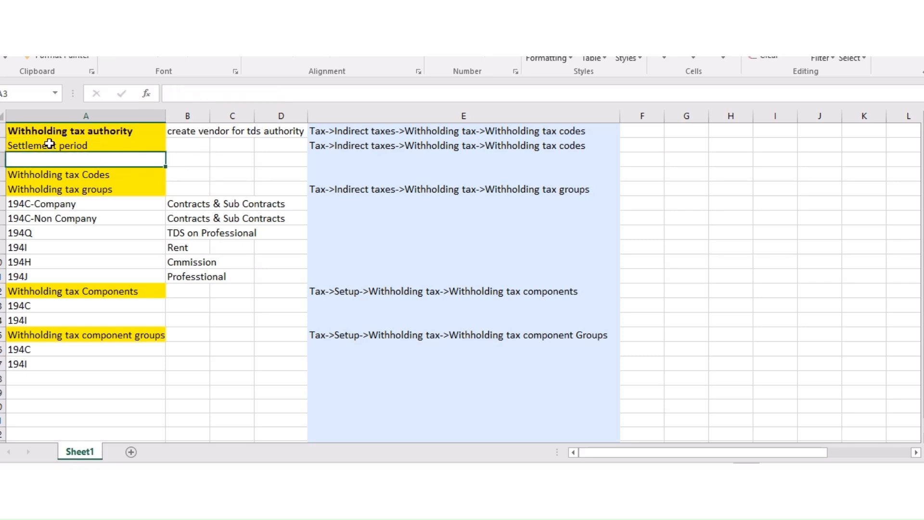
click(66, 133)
click(192, 173)
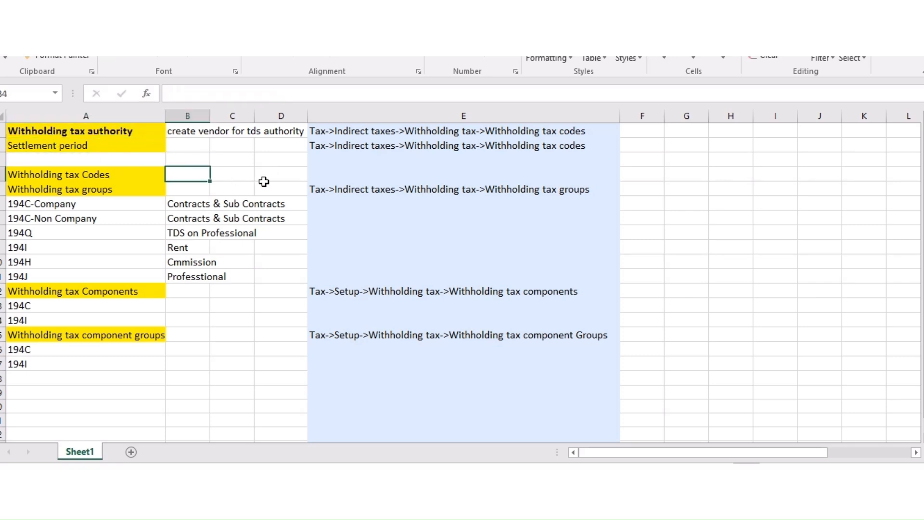
click(99, 157)
click(92, 144)
click(195, 155)
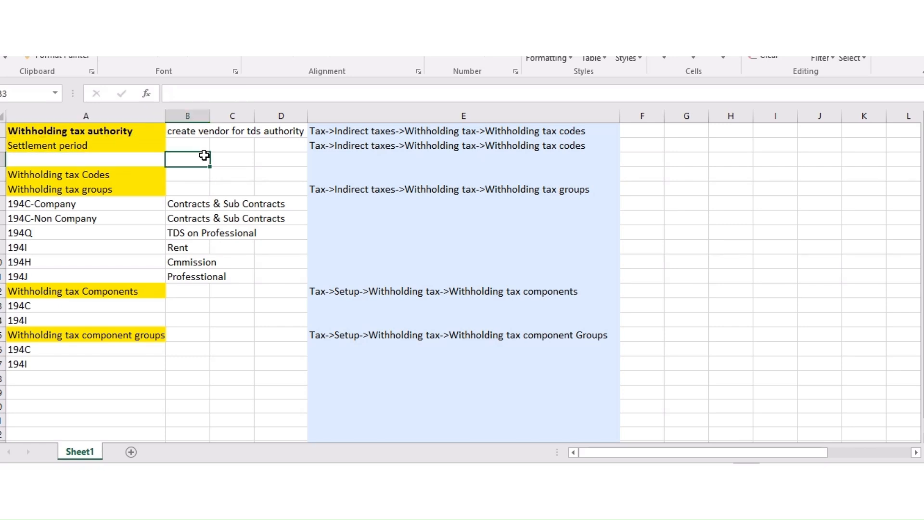
click(113, 146)
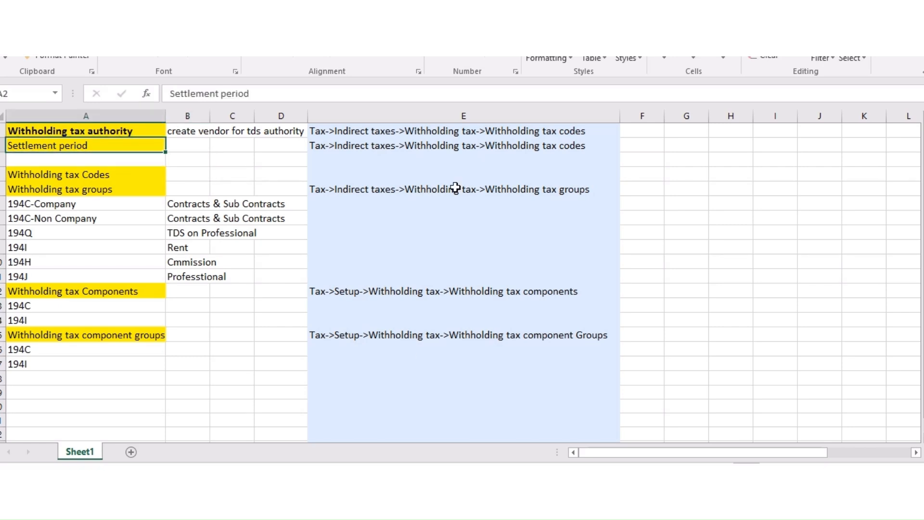
Step: Compare the column E tax paths with the Finance and Operations Tax menu, ending on E2
click(434, 193)
click(330, 160)
click(324, 148)
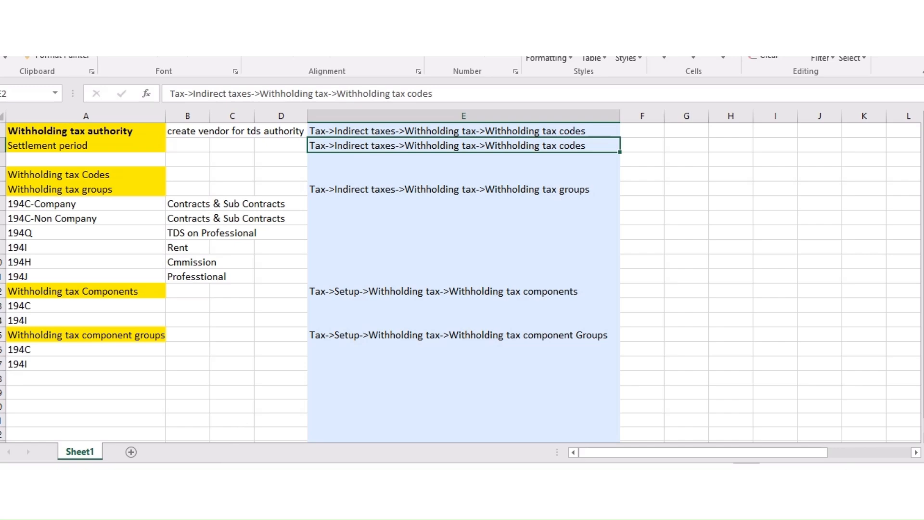
key(alt+Tab)
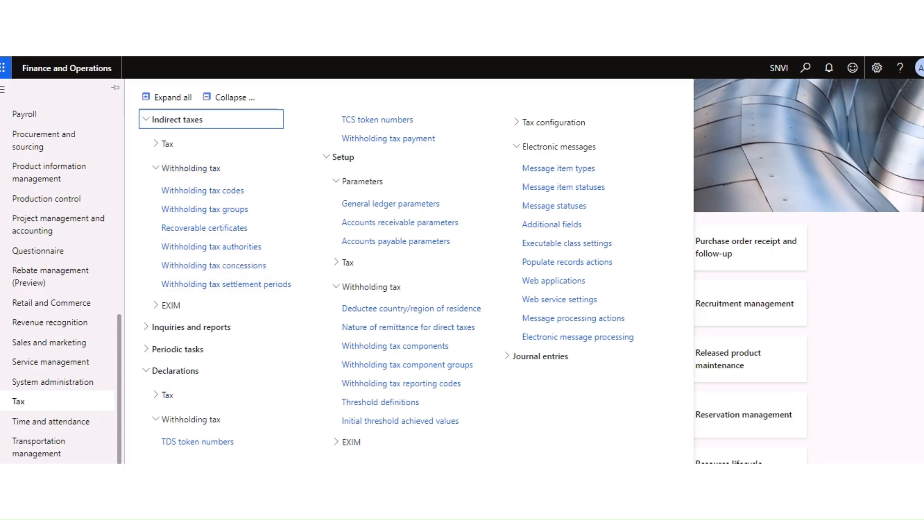
click(320, 491)
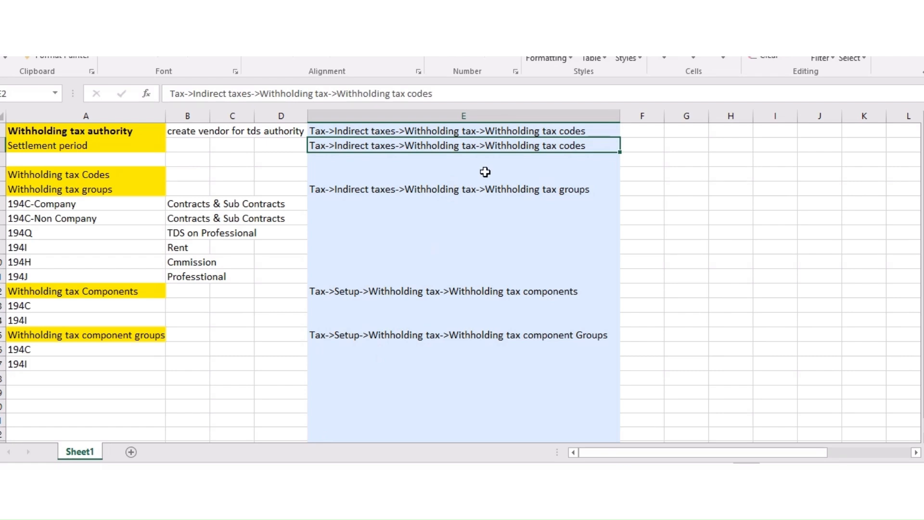
click(291, 223)
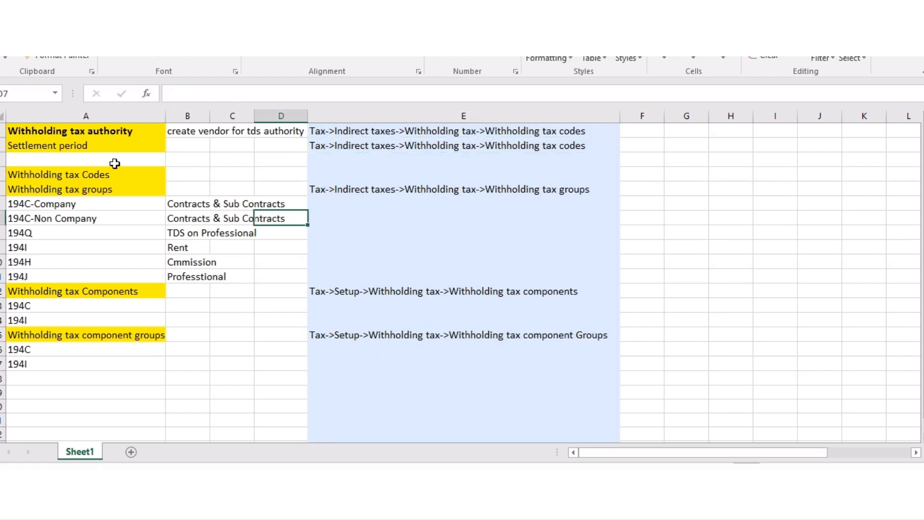
click(91, 146)
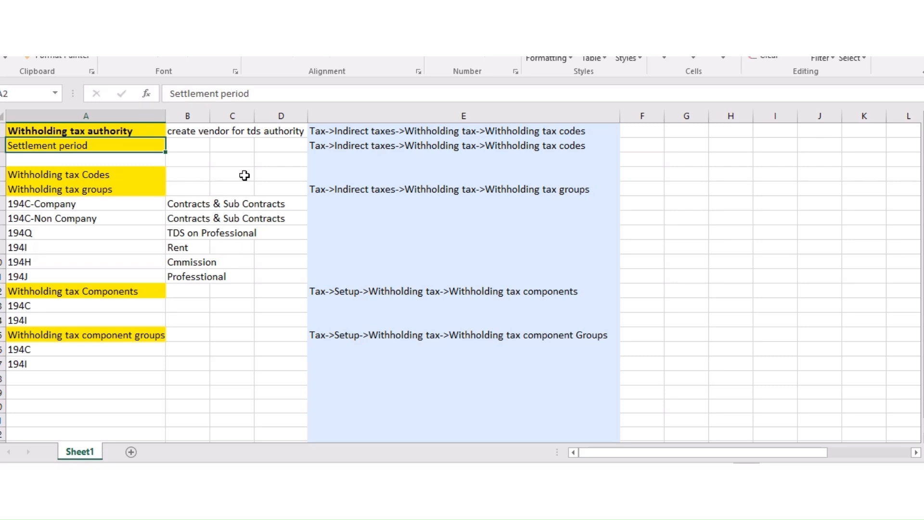
click(245, 475)
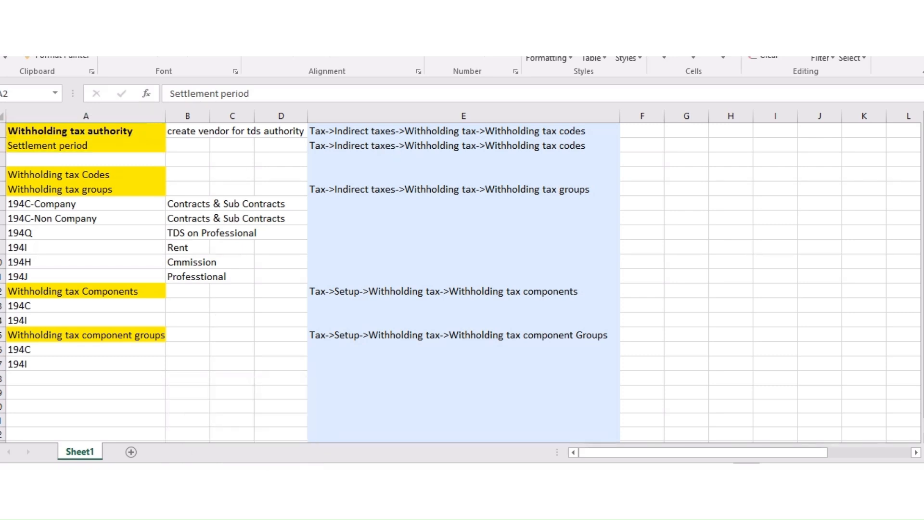
click(321, 144)
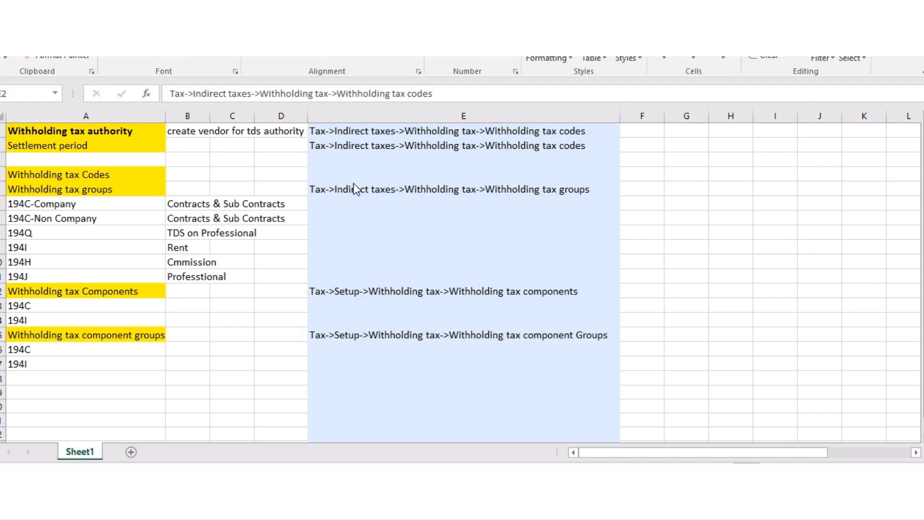
click(326, 143)
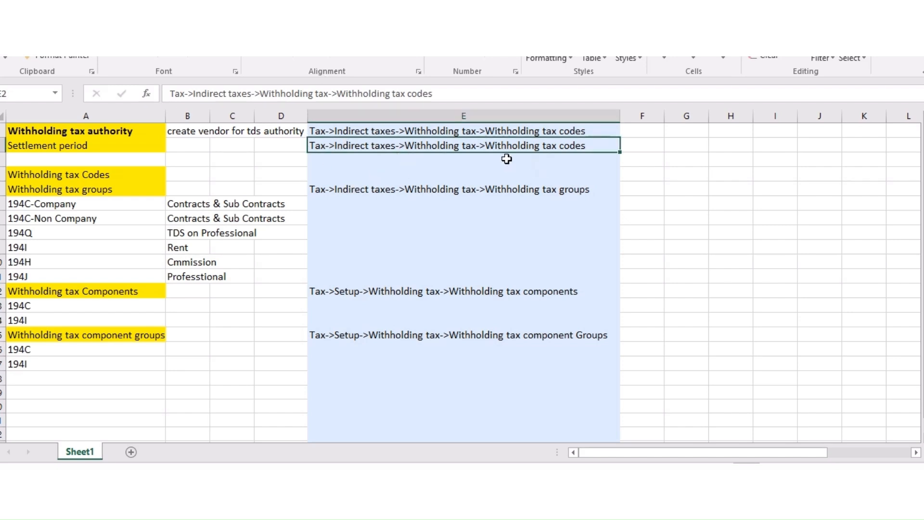
Step: Change E2's path ending from 'Withholding tax codes' to 'With holding tax settlement periods'
key(F2)
key(BackSpace)
key(BackSpace)
key(BackSpace)
key(BackSpace)
key(BackSpace)
key(BackSpace)
key(BackSpace)
key(BackSpace)
key(BackSpace)
key(BackSpace)
key(BackSpace)
key(BackSpace)
key(BackSpace)
key(BackSpace)
key(BackSpace)
key(BackSpace)
key(BackSpace)
key(BackSpace)
key(BackSpace)
key(BackSpace)
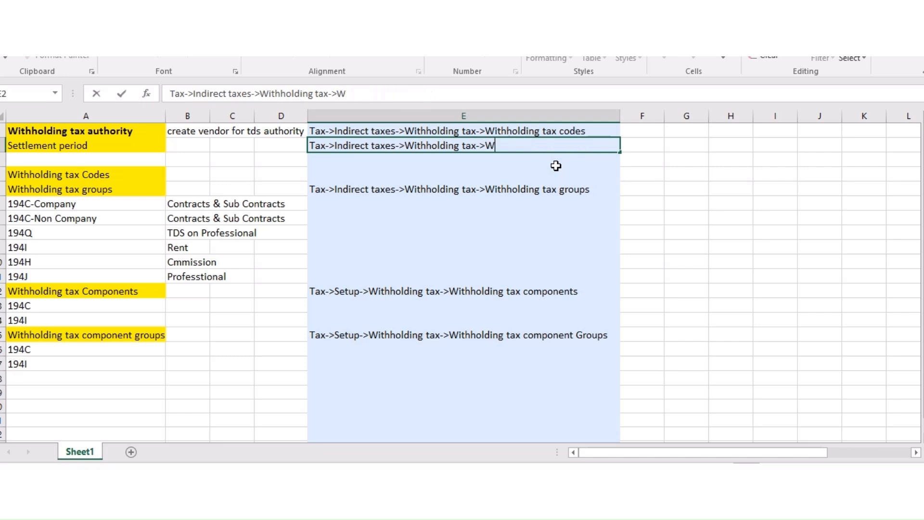
text(With holdin)
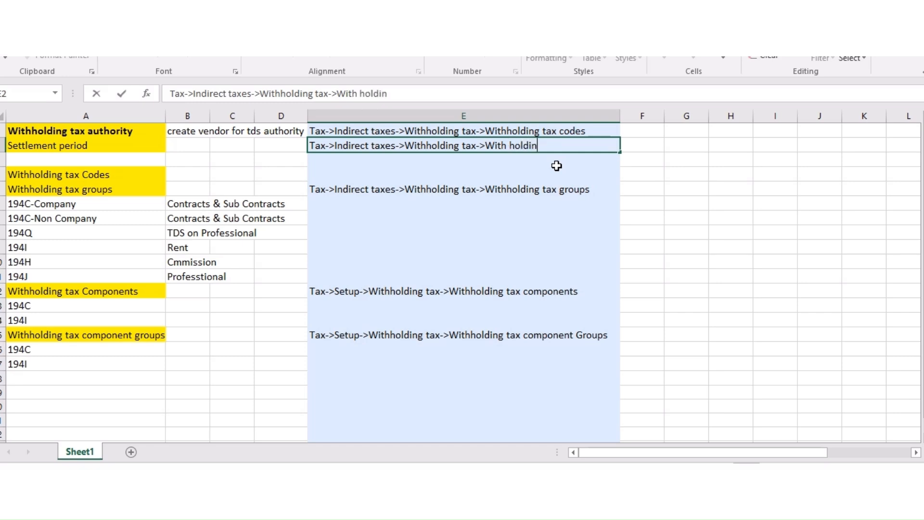
text(g tax sett)
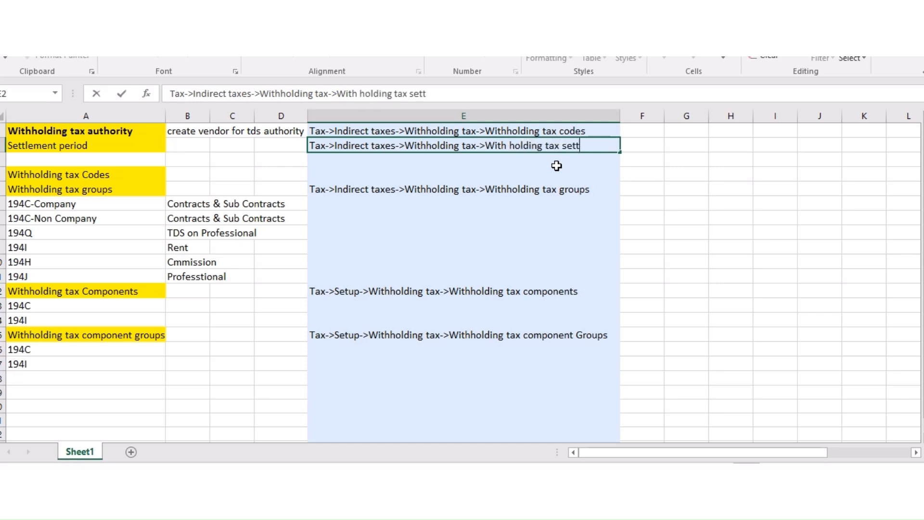
text(lement periods)
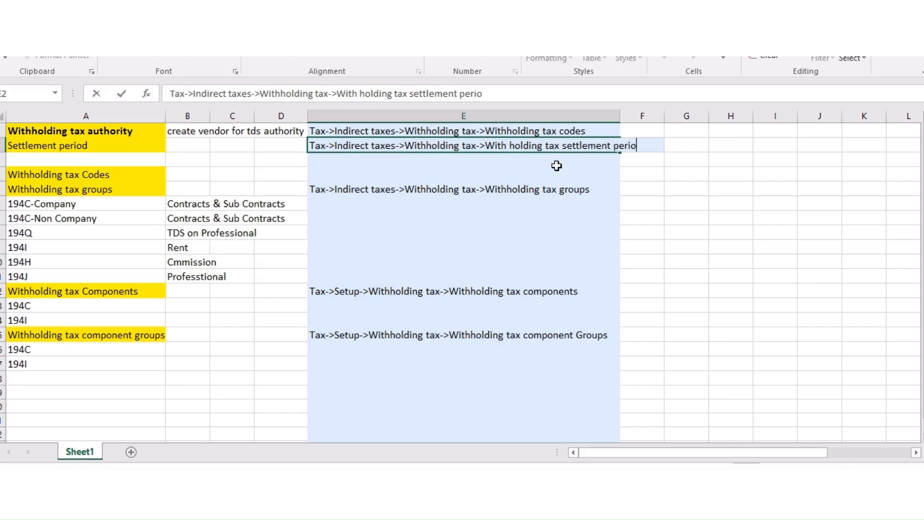
key(Return)
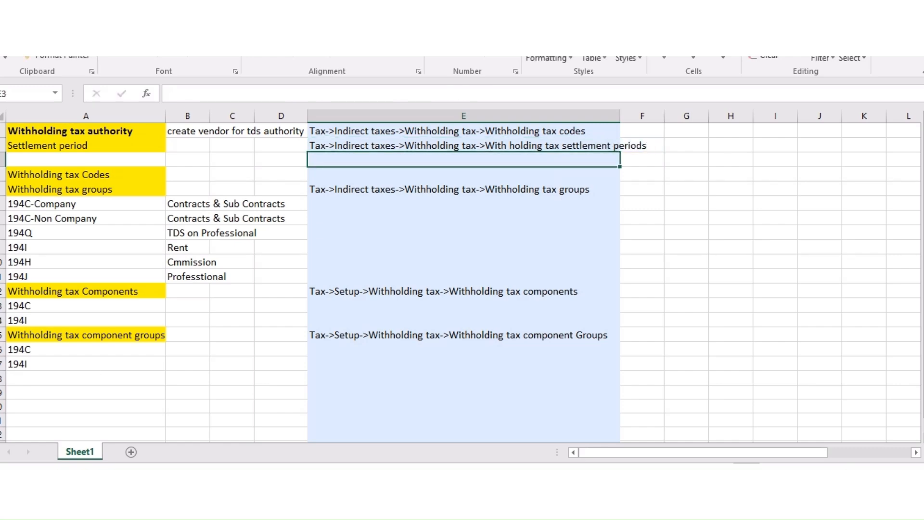
click(192, 487)
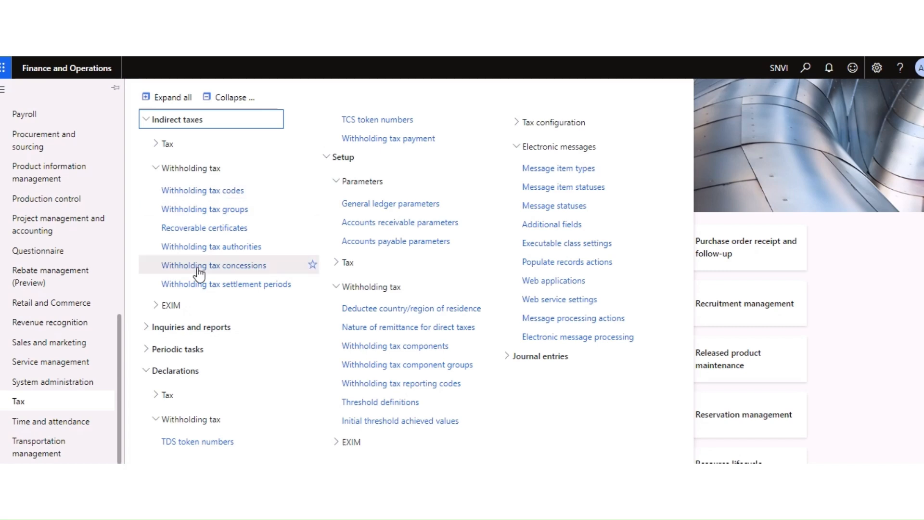
Step: Open Withholding tax settlement periods, note the missing TDS parameter warning, and go to General ledger
click(227, 284)
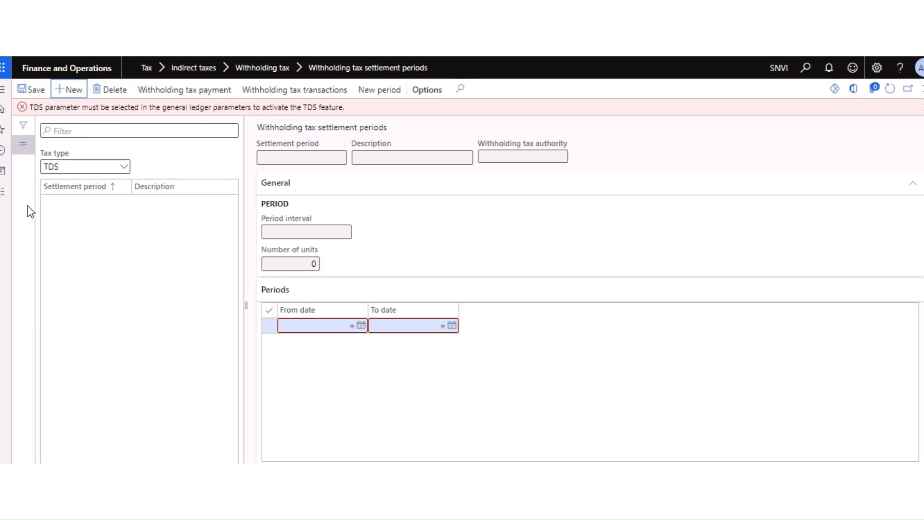
drag(356, 107, 19, 200)
click(3, 192)
drag(120, 236, 112, 315)
click(51, 339)
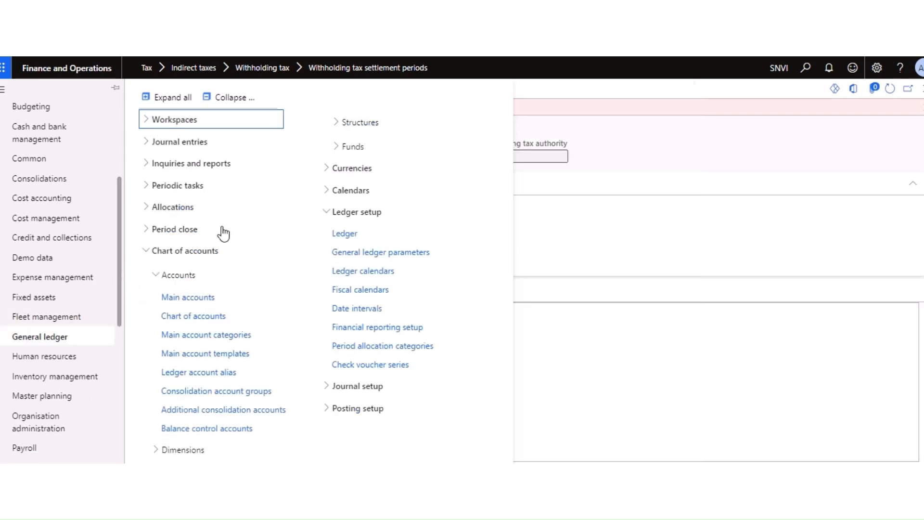
Step: Open General ledger parameters from Ledger setup at the Direct taxes section
click(233, 99)
click(171, 316)
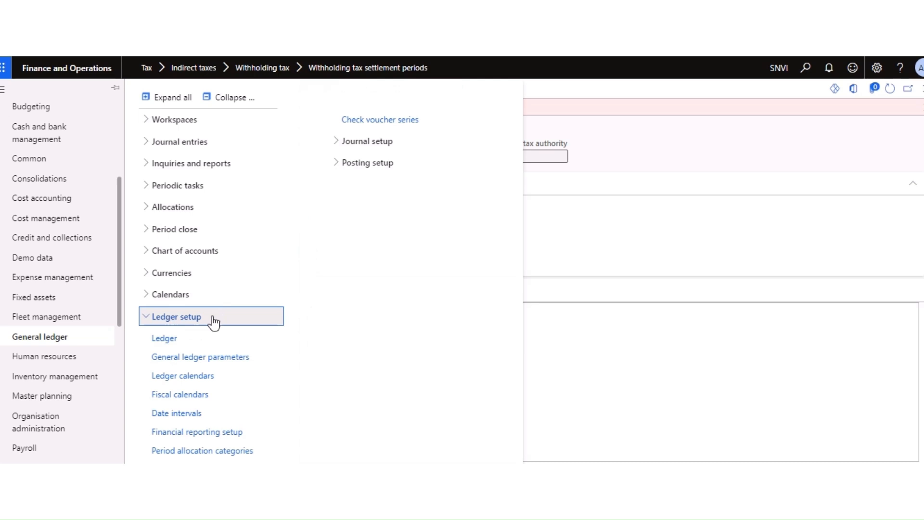
click(193, 355)
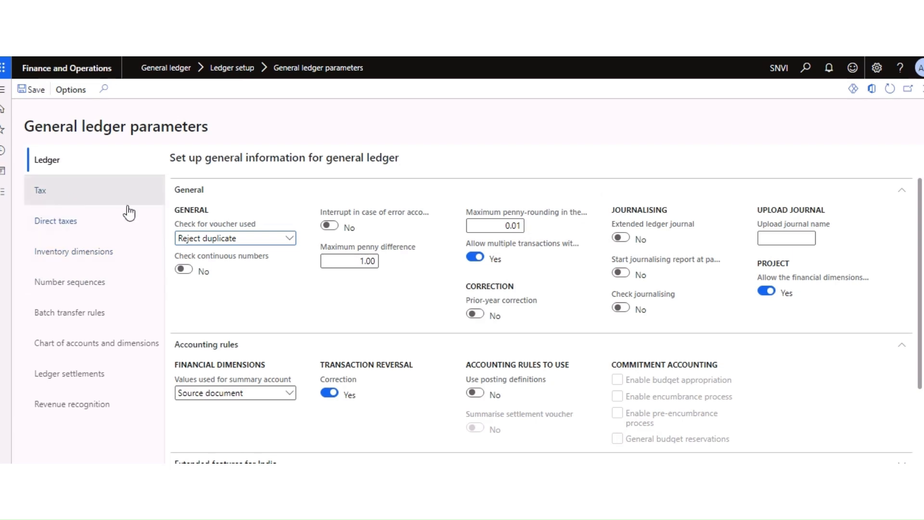
click(66, 228)
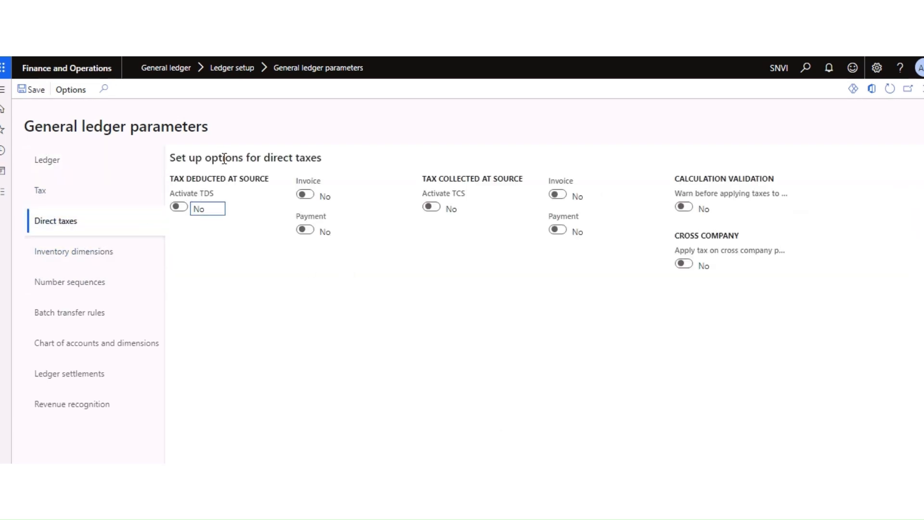
Step: Activate TDS and TCS, each applied on invoice and payment, and save
click(179, 207)
click(305, 195)
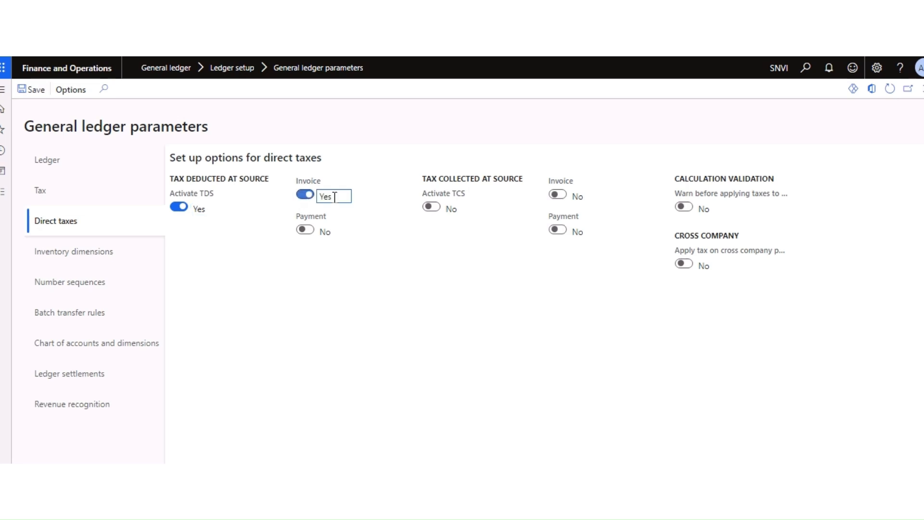
click(305, 230)
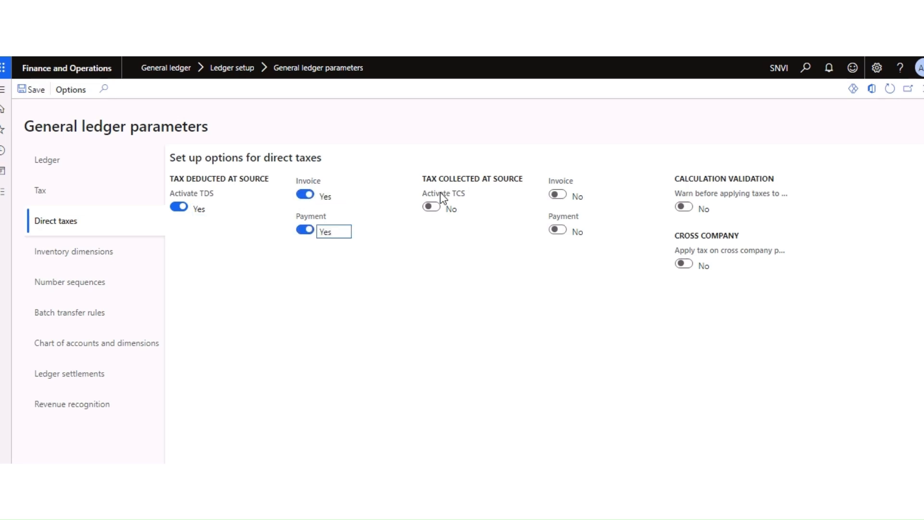
click(433, 207)
click(558, 195)
click(557, 231)
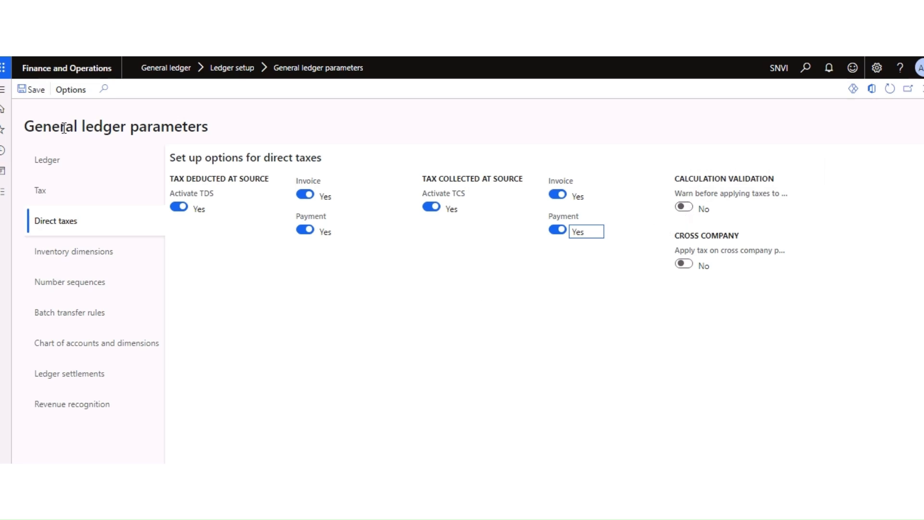
click(40, 93)
click(4, 194)
drag(120, 251, 121, 330)
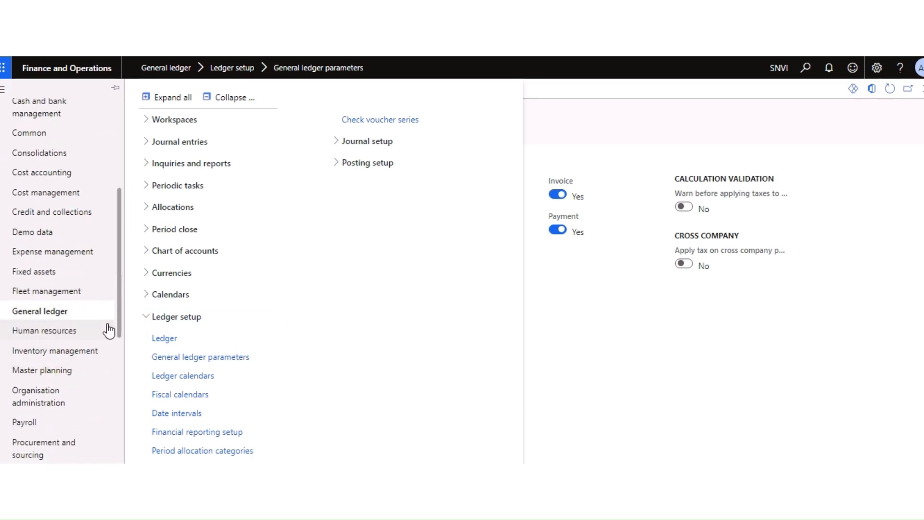
Step: Go to Tax > Withholding tax settlement periods and start a new settlement period record
drag(118, 320, 50, 428)
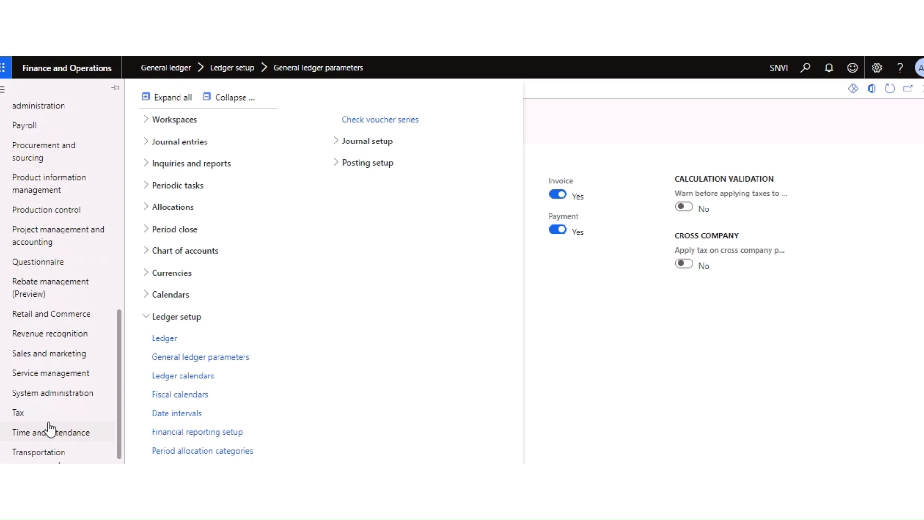
click(30, 414)
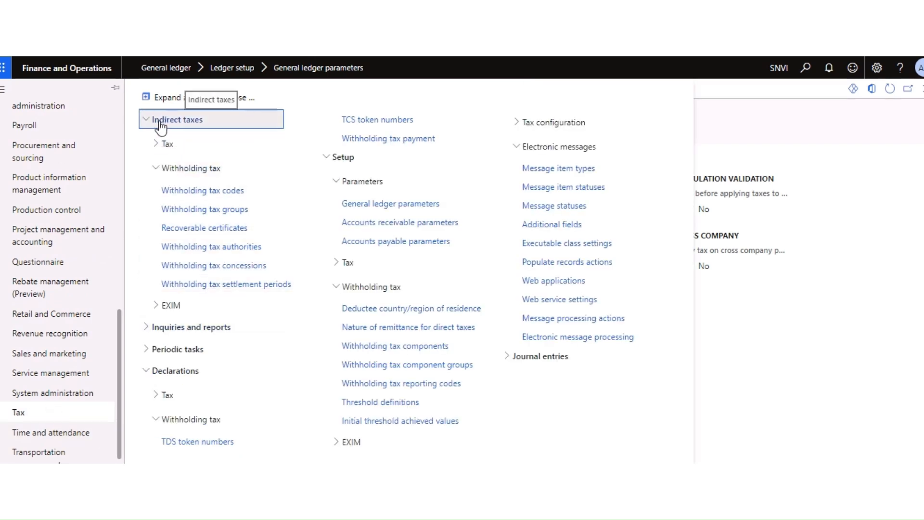
click(203, 286)
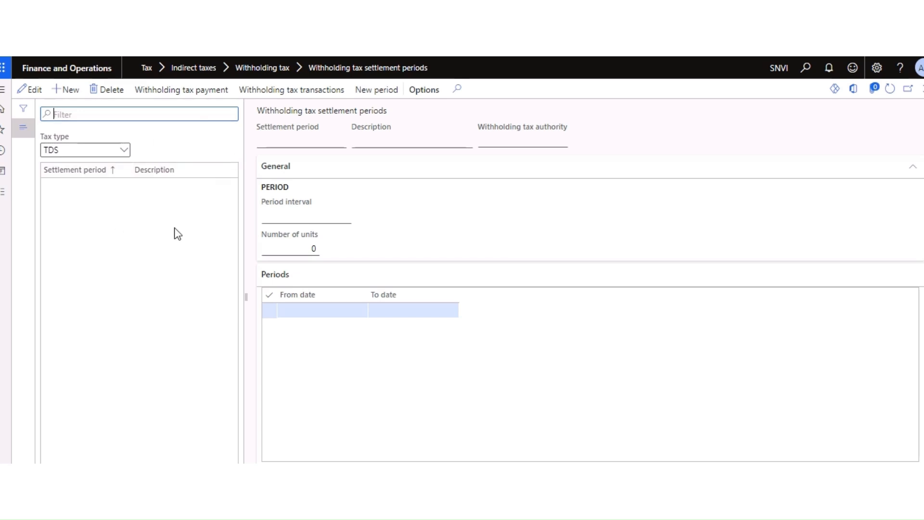
click(70, 90)
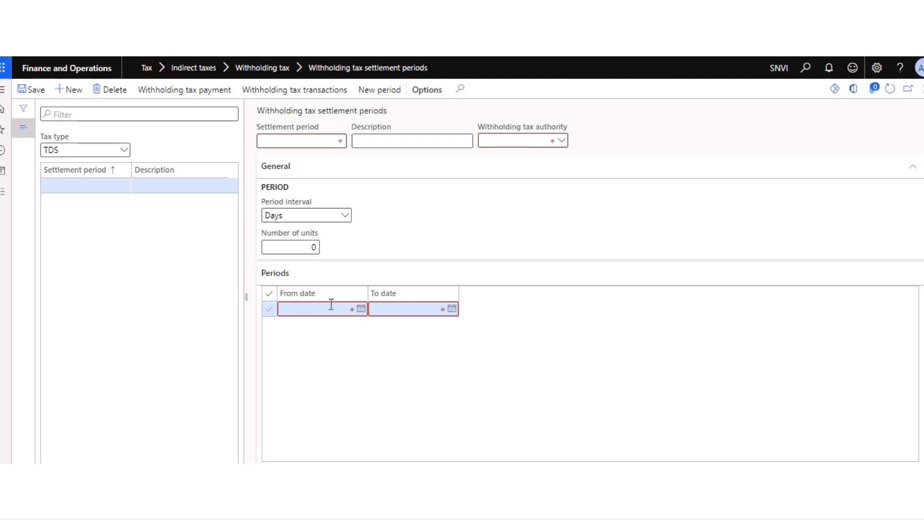
Step: Name the settlement period TDS MONTH and reuse that text as its description
click(299, 141)
text(MON)
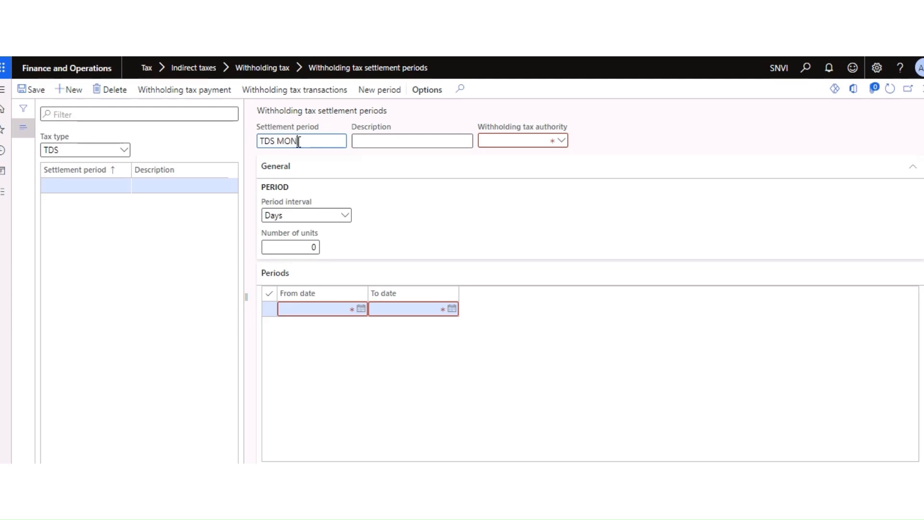
text(TH)
drag(315, 141, 260, 145)
key(ctrl+c)
click(368, 141)
key(ctrl+v)
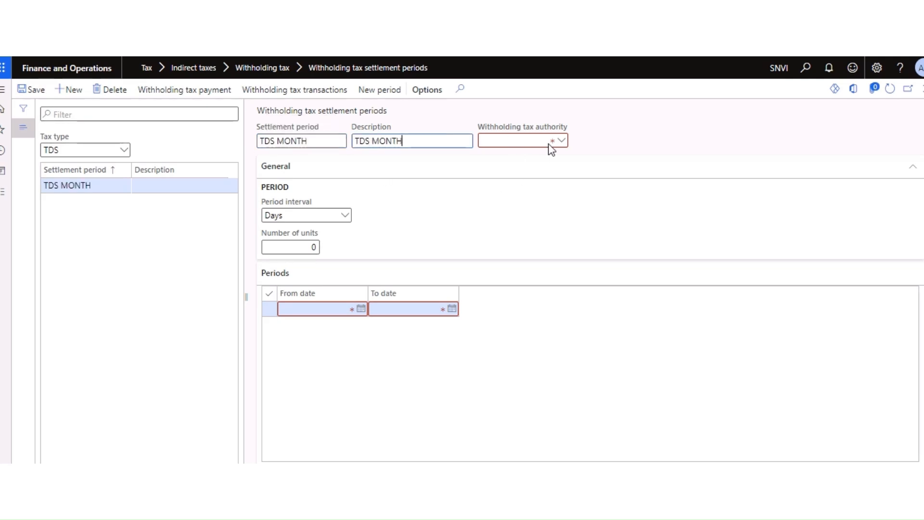
Step: Check the Withholding tax authority lookup, find it empty, and consult the setup checklist
click(563, 146)
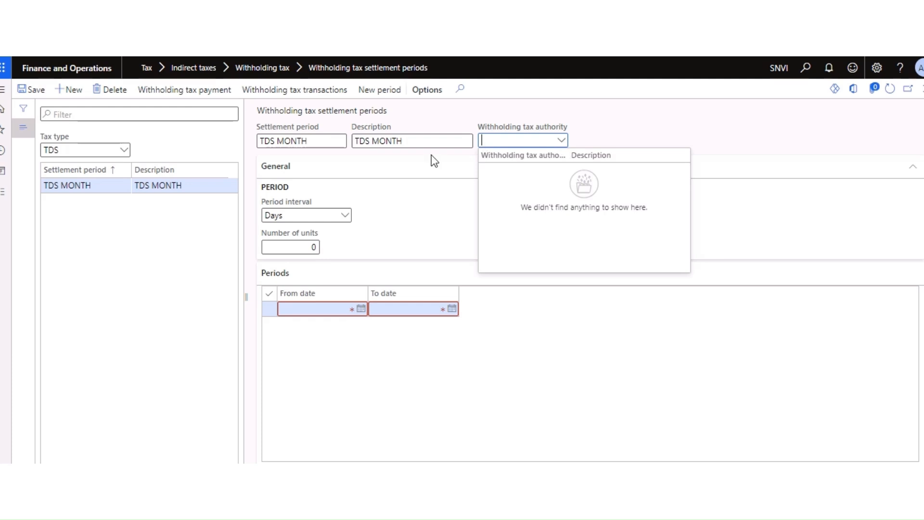
click(626, 138)
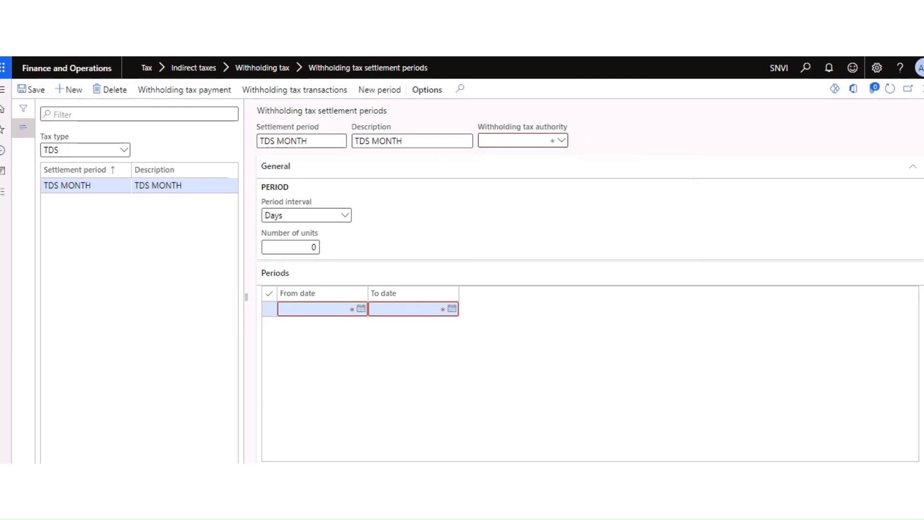
key(alt+Tab)
click(247, 281)
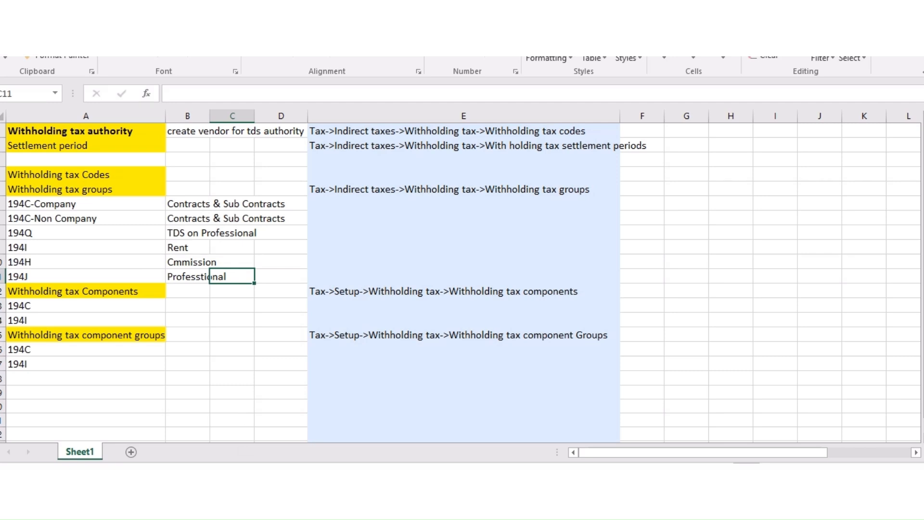
key(alt+Tab)
click(543, 175)
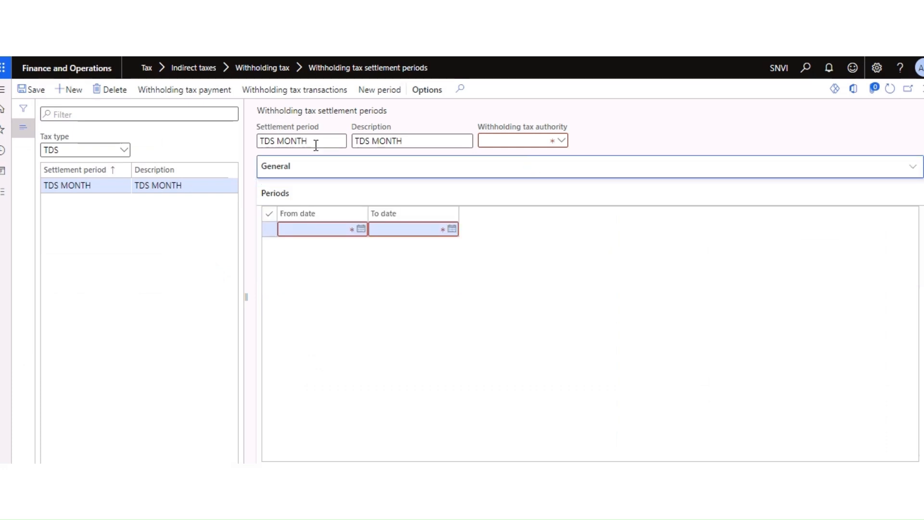
click(561, 141)
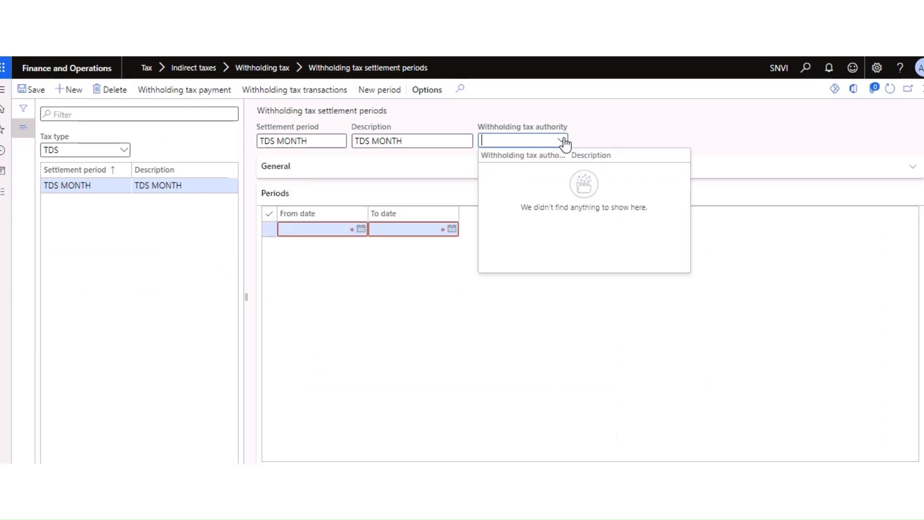
click(564, 140)
click(600, 125)
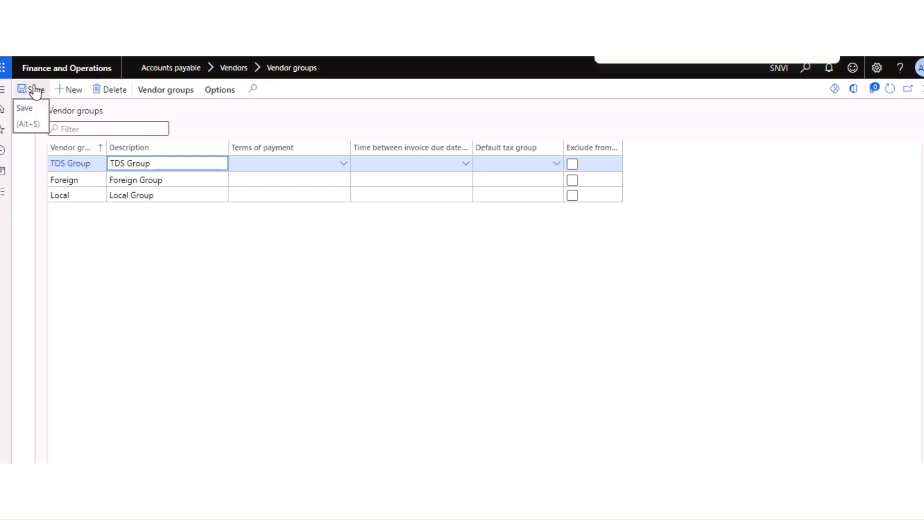
Step: Go to the Withholding tax authorities setup page through the authority field's View details
click(35, 92)
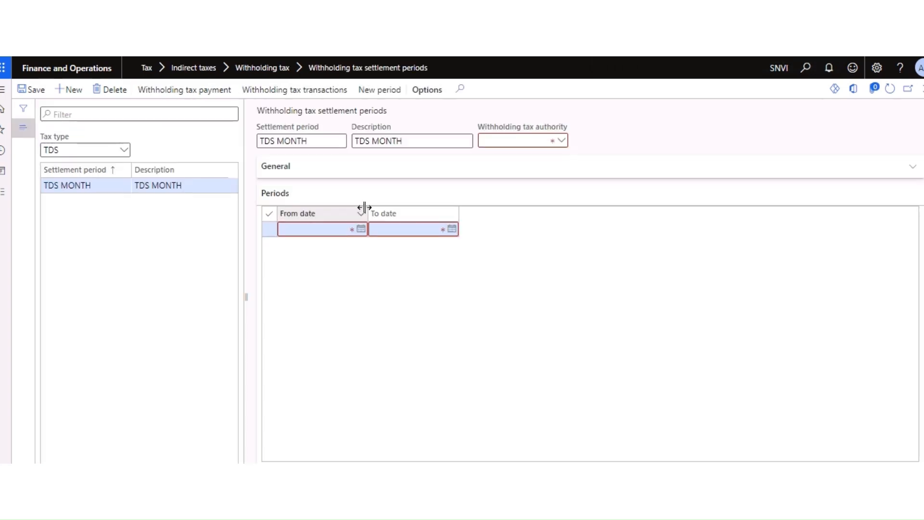
right_click(561, 144)
click(573, 204)
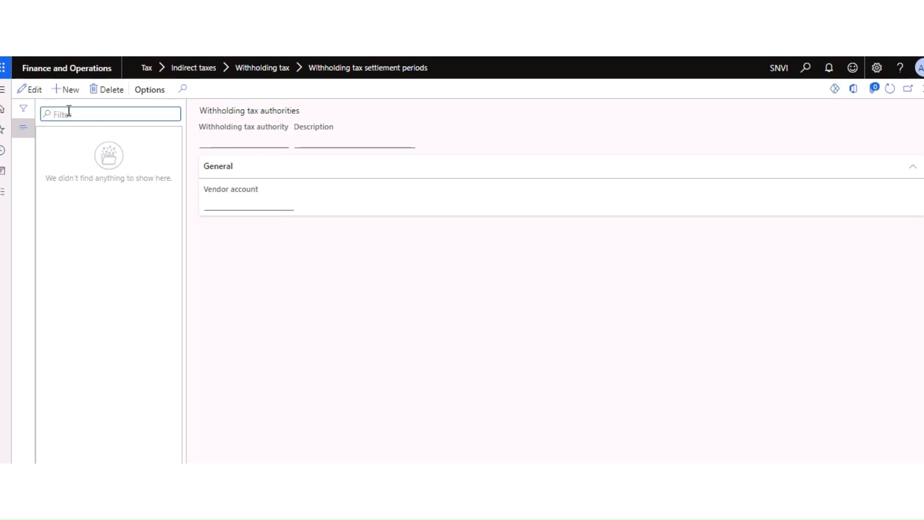
Step: Create authority With holding Auth with the description With holding Authority
click(70, 90)
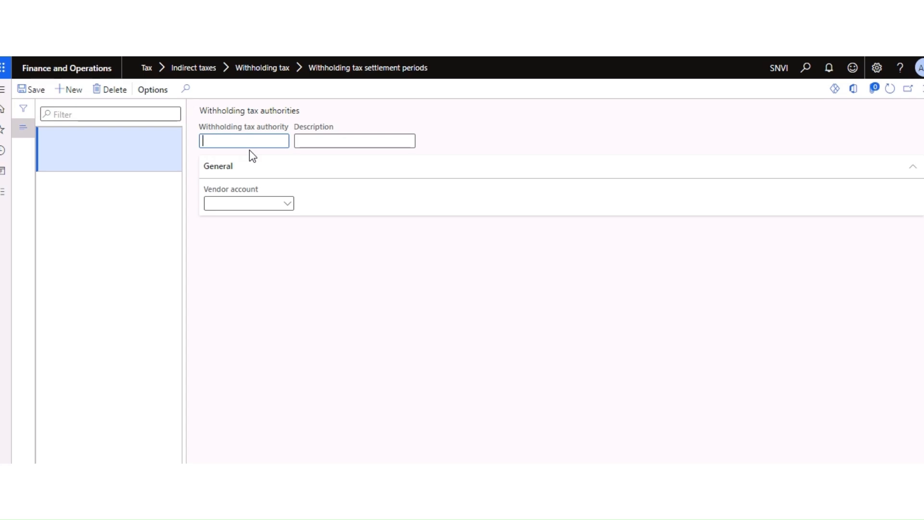
text(With)
key(ctrl+a)
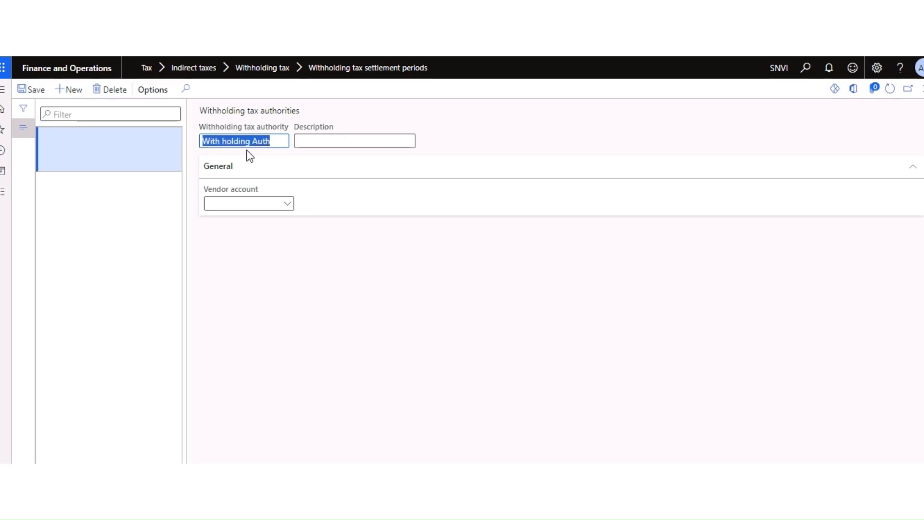
key(Tab)
text(v)
key(BackSpace)
key(ctrl+v)
text(ority)
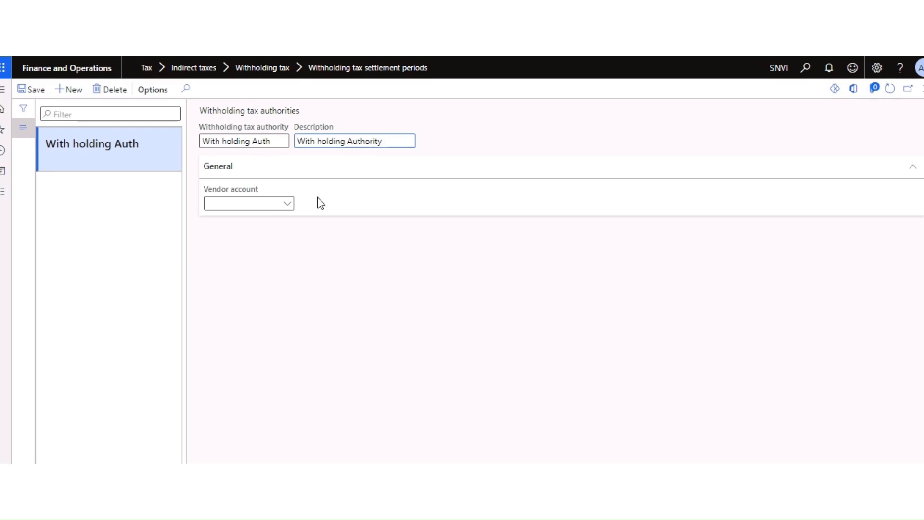
Step: Browse the vendor account list for the authority without choosing a vendor
click(288, 205)
click(288, 204)
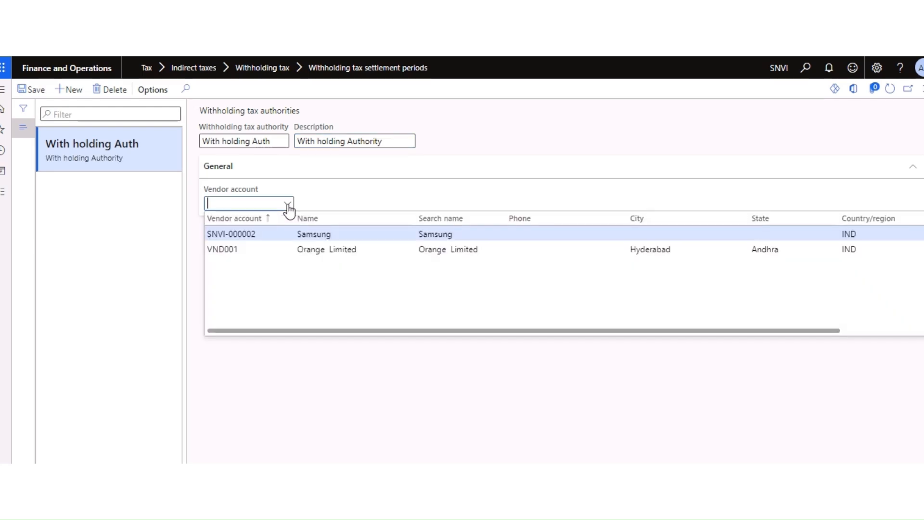
click(201, 364)
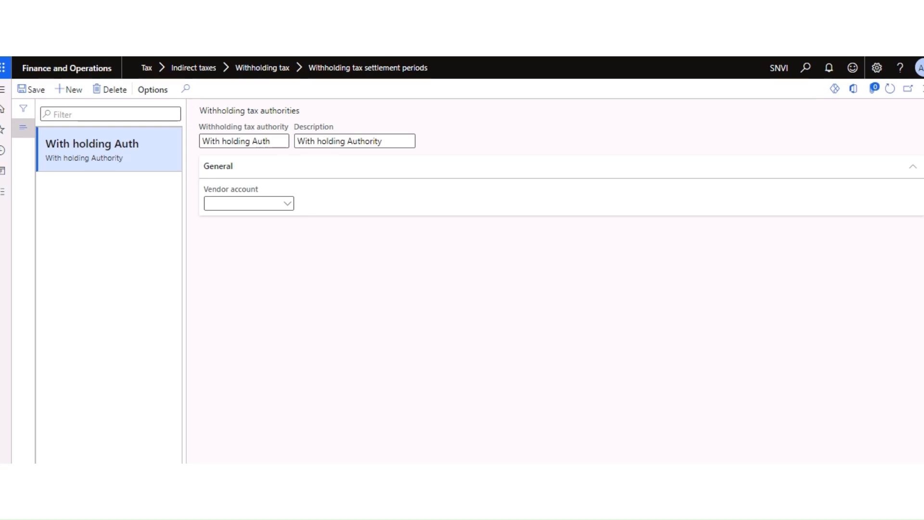
click(287, 222)
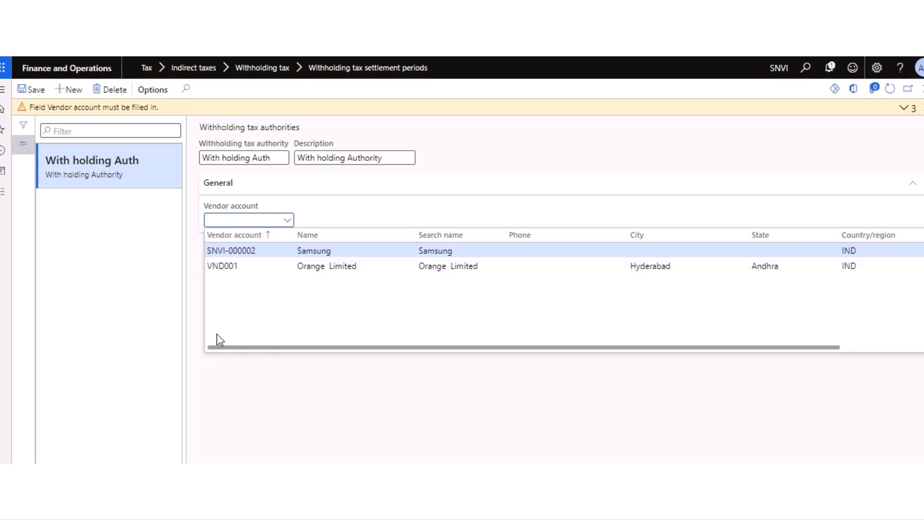
click(216, 335)
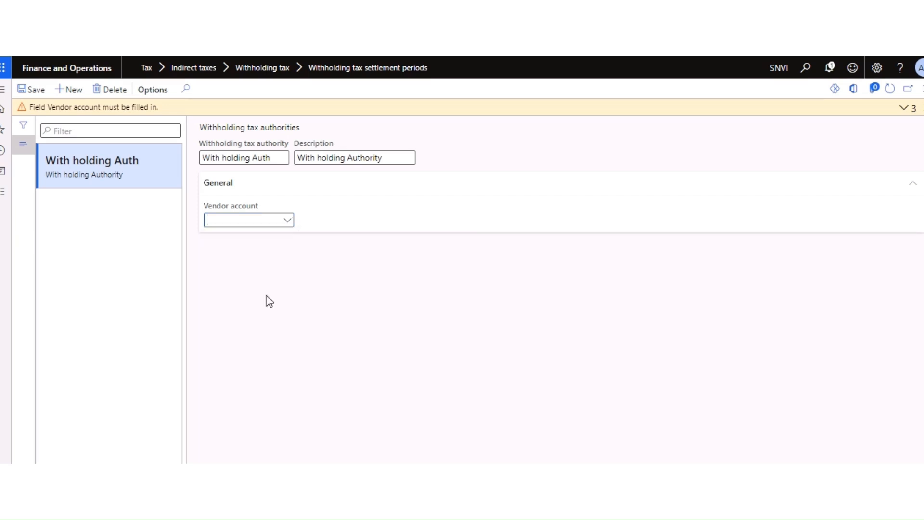
right_click(291, 224)
Step: Start a new vendor record from the vendor account options
click(308, 284)
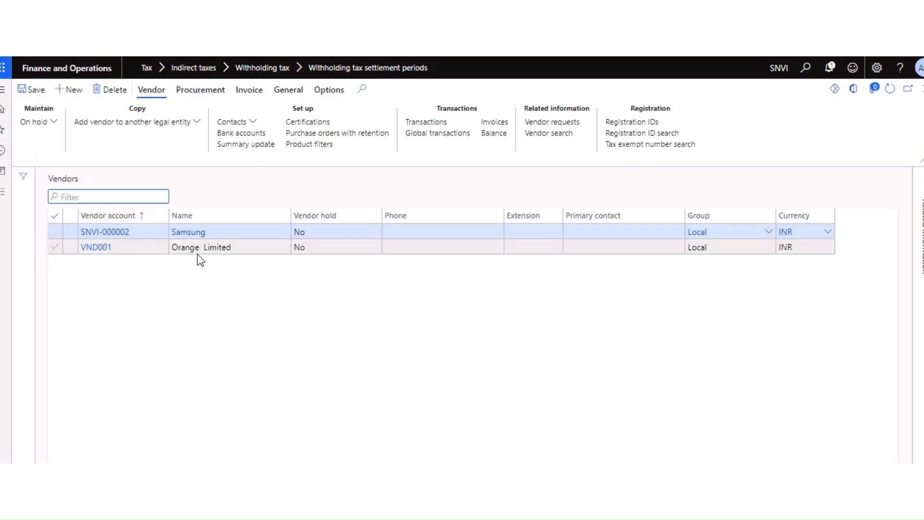
click(245, 145)
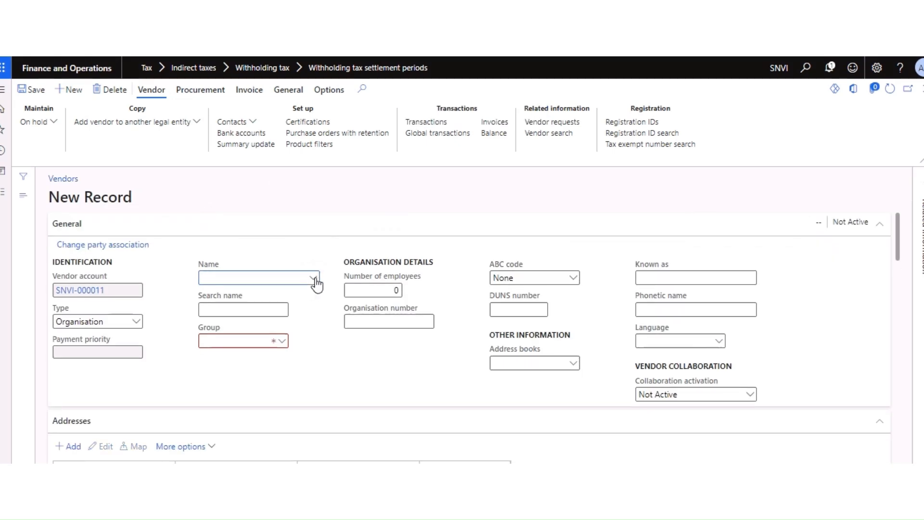
text(tds)
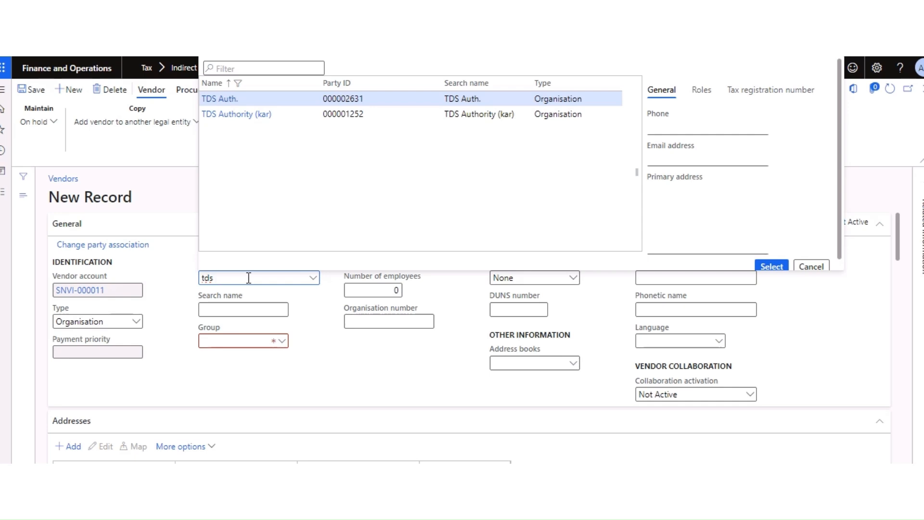
key(BackSpace)
key(BackSpace)
key(BackSpace)
click(172, 365)
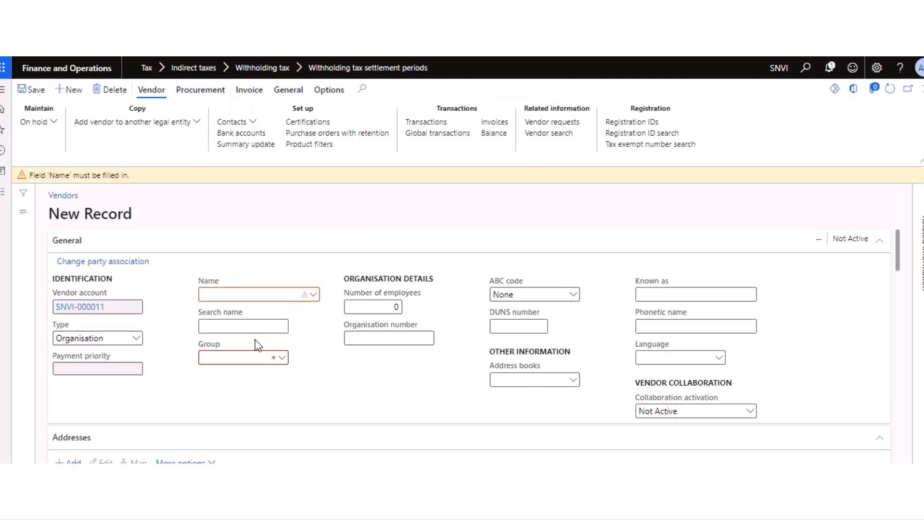
click(315, 300)
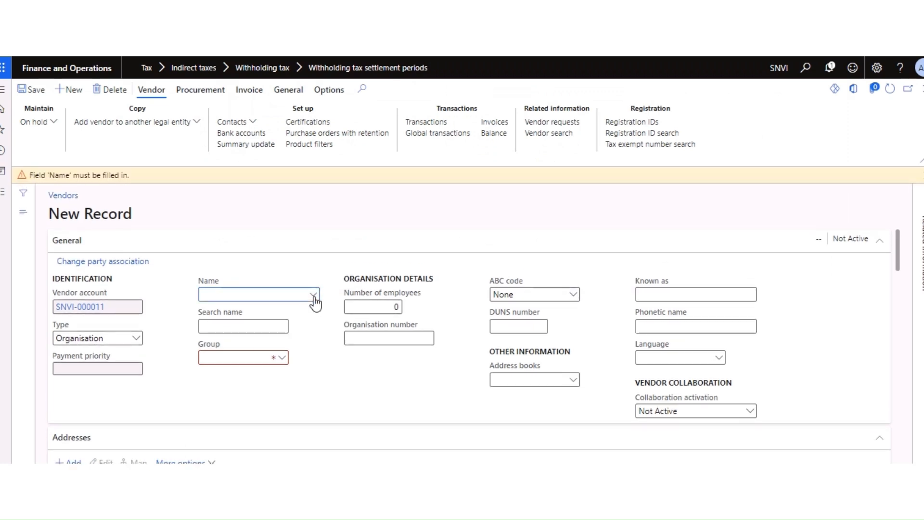
click(342, 393)
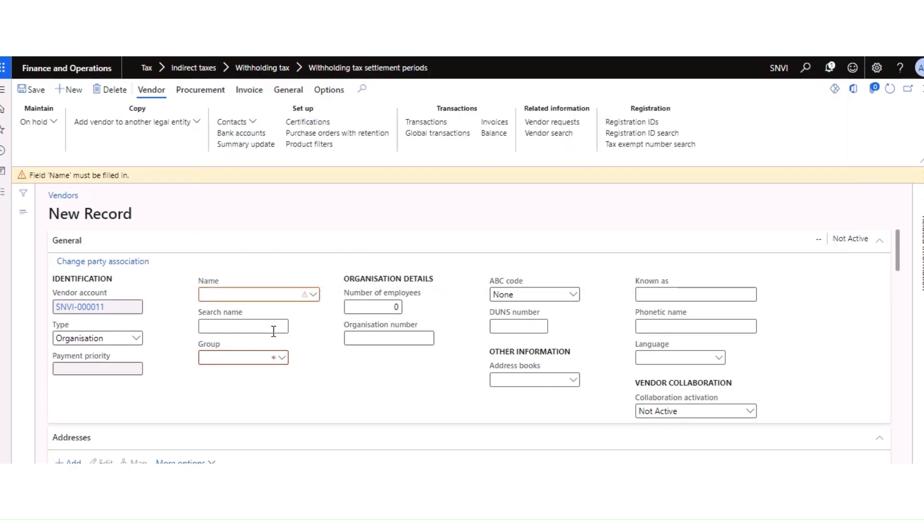
click(244, 290)
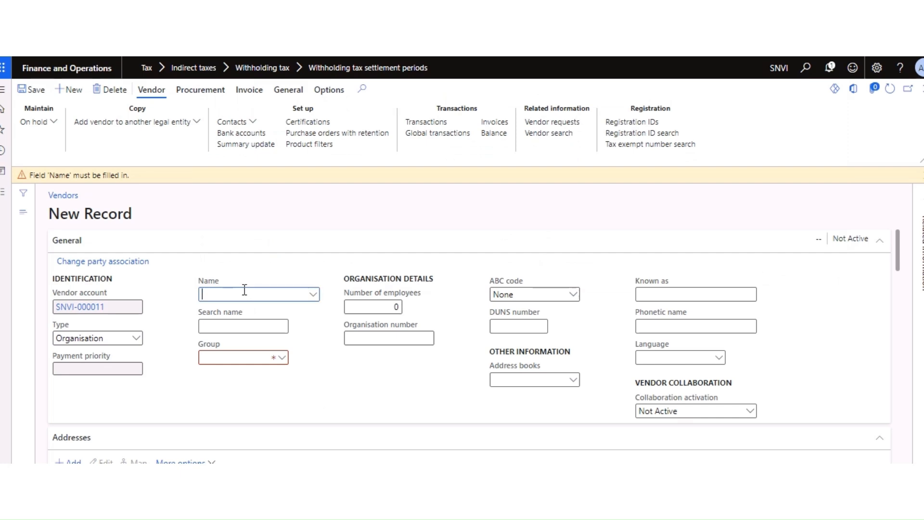
Step: Name the vendor TDS VENDOR, assign it to TDS Group, and save
text(TDS)
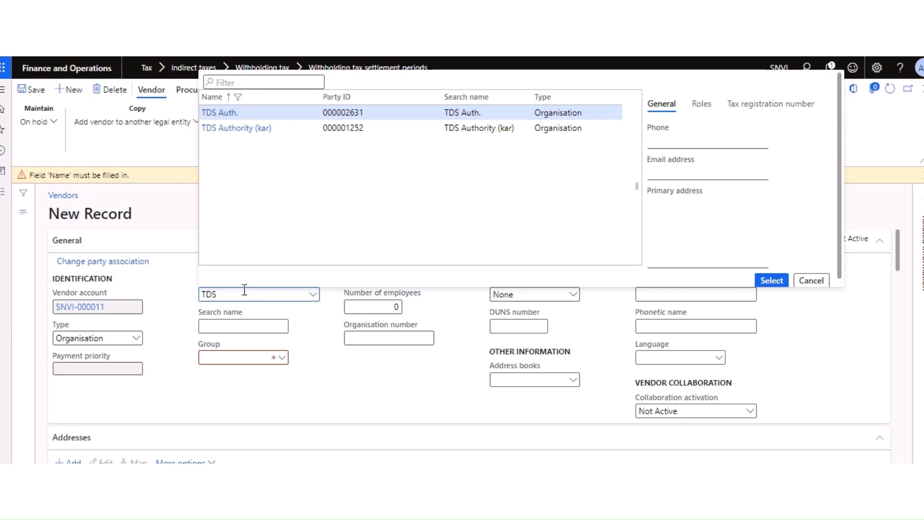
text(VENDOR)
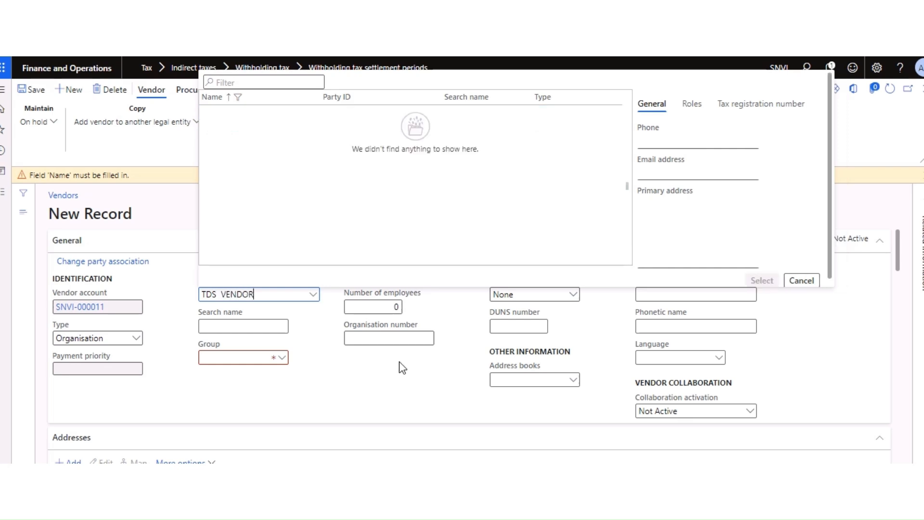
key(Tab)
click(283, 343)
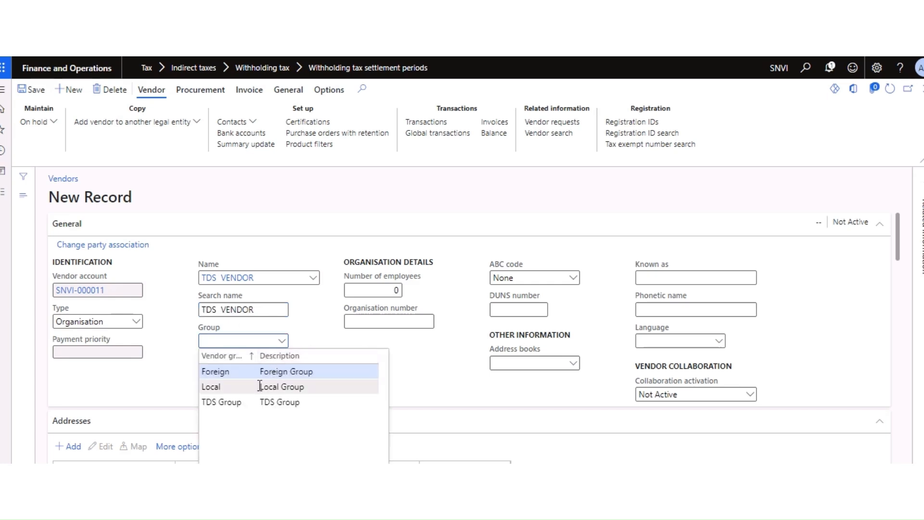
click(285, 403)
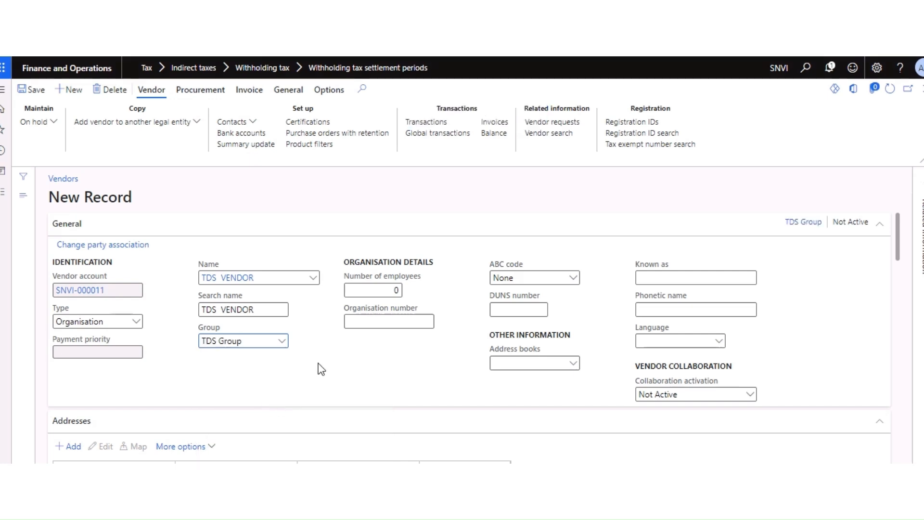
click(32, 91)
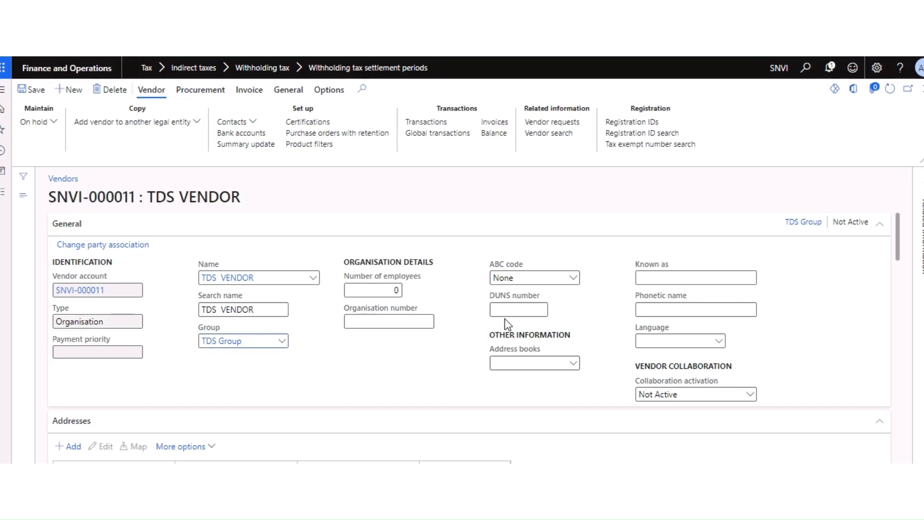
Step: Set the vendor's language to en-in and save again
click(680, 341)
text(EN)
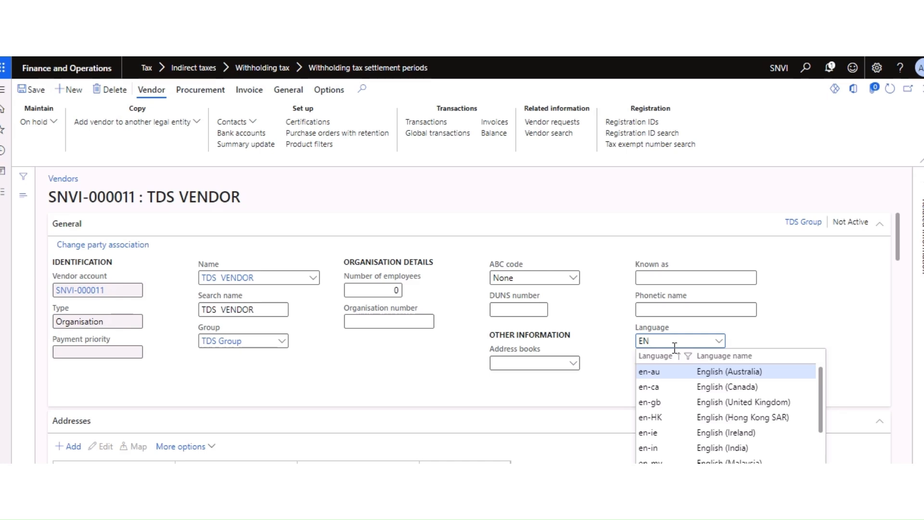
click(722, 449)
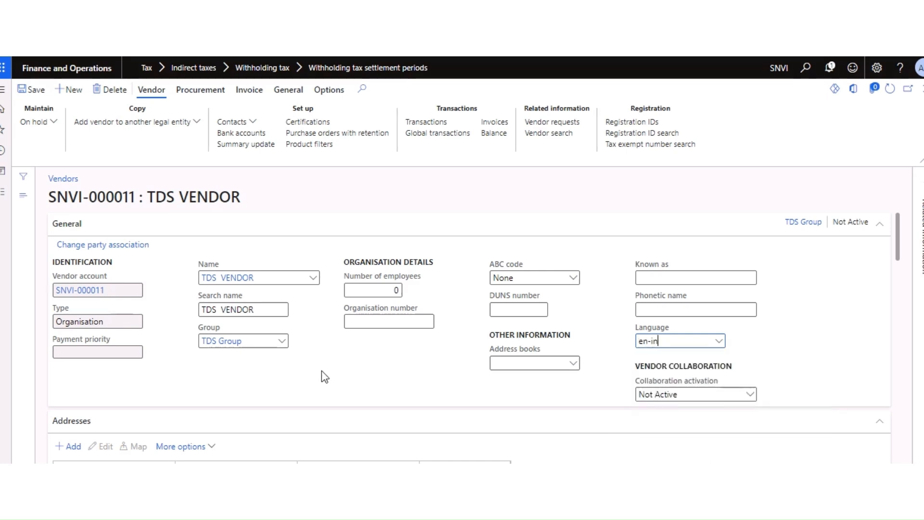
click(30, 89)
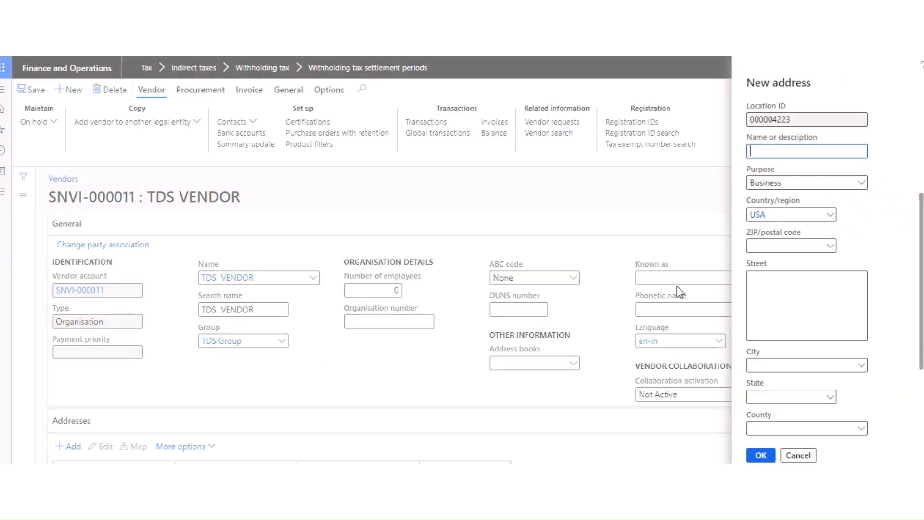
Step: Add a Business address named HYDERABAD in India with street HYDERAAD
text(HYDERABAD)
click(862, 183)
click(856, 215)
key(BackSpace)
key(BackSpace)
key(BackSpace)
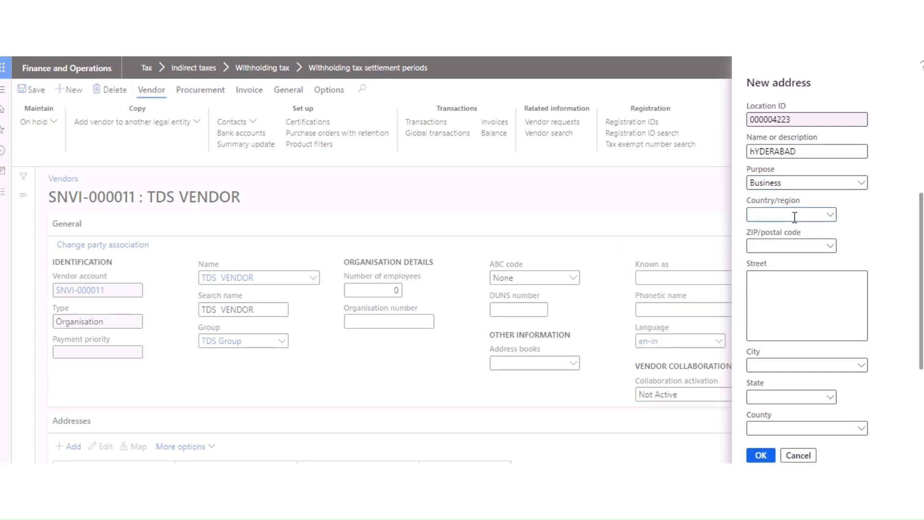
text(IND)
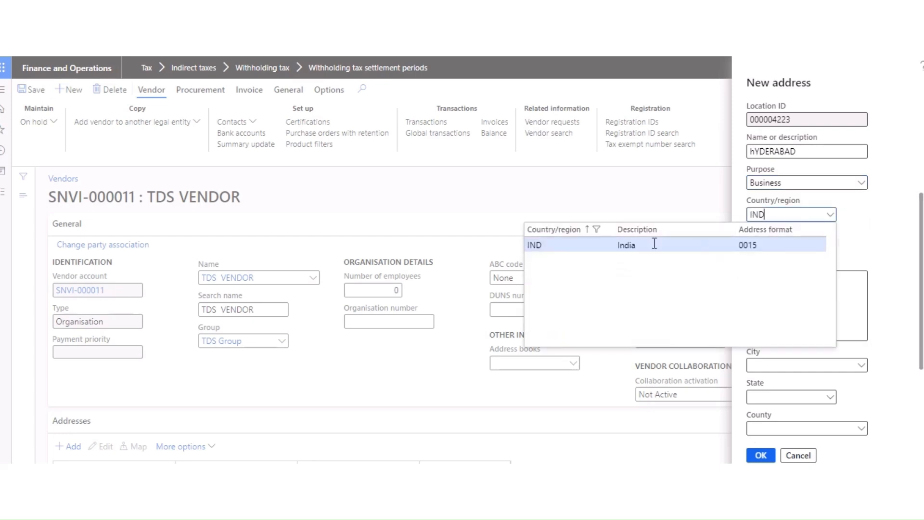
click(737, 243)
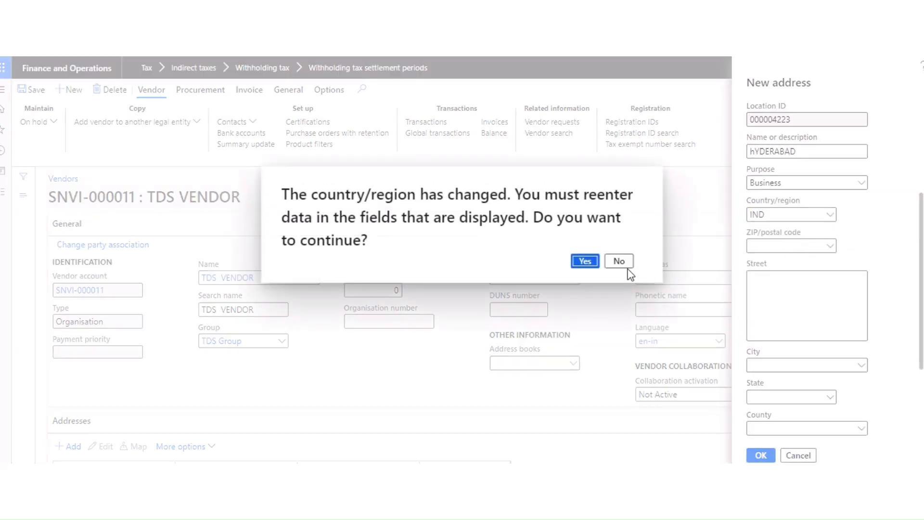
click(585, 261)
click(769, 279)
text(hY)
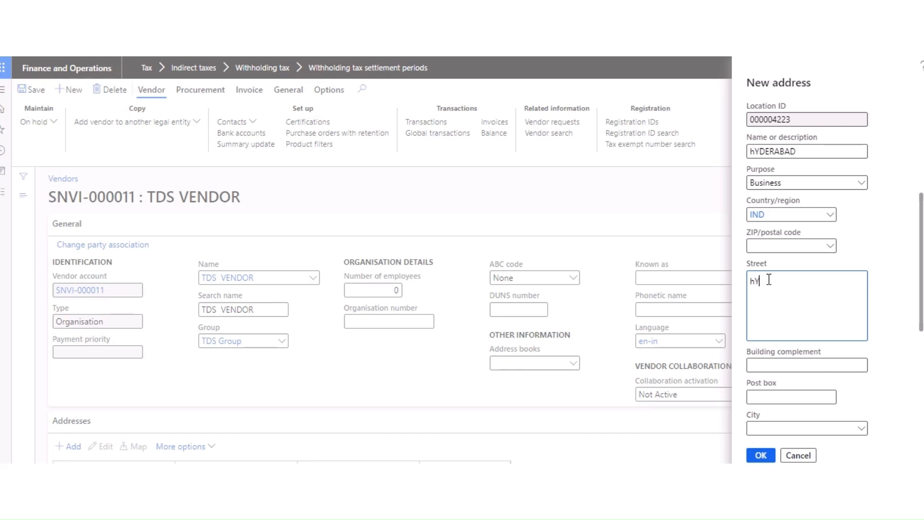
key(BackSpace)
text(HYDERAAD)
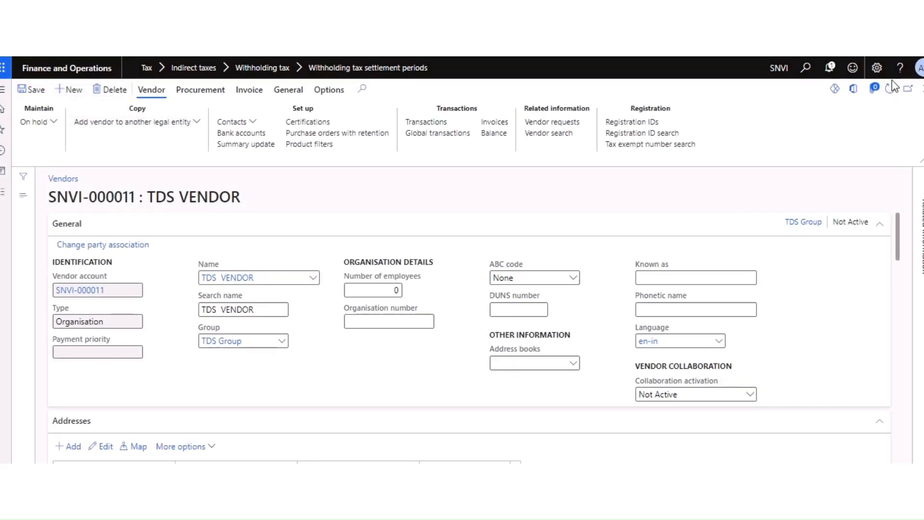
Step: Close the vendor, save the TDS VENDOR row, and return to the authority
click(923, 89)
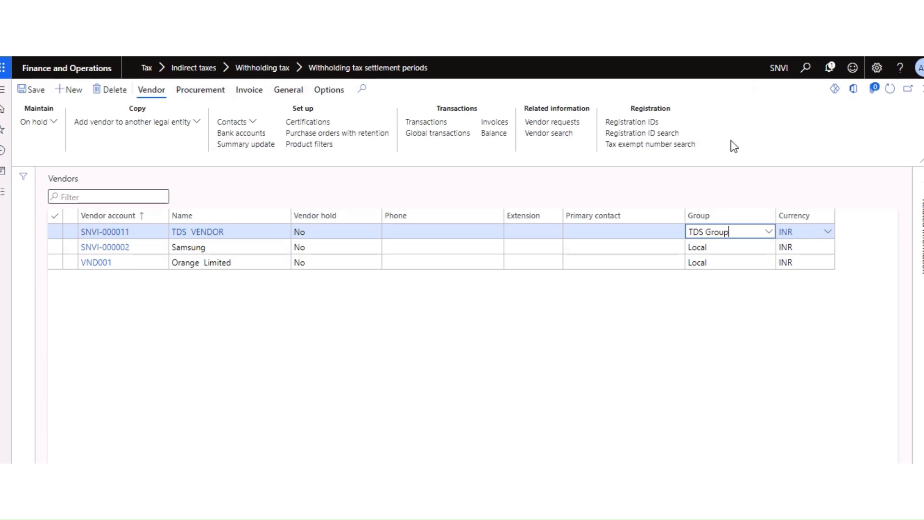
click(39, 93)
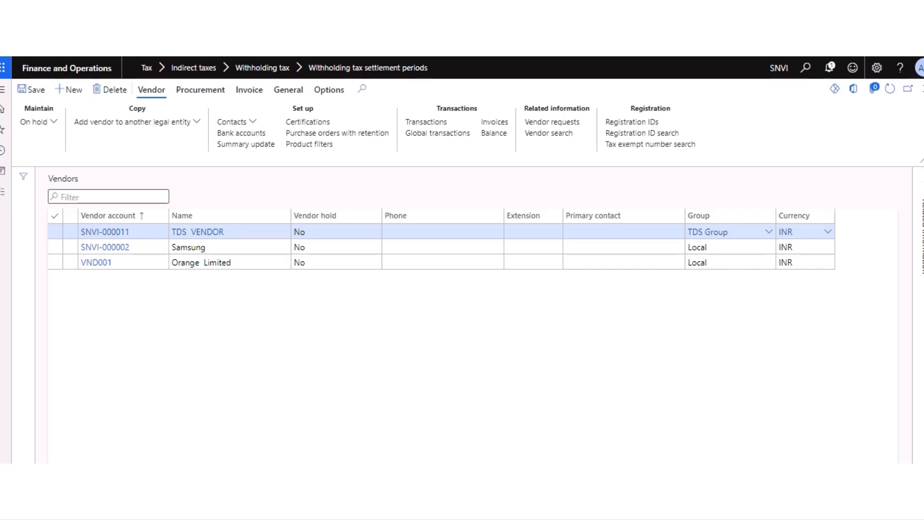
click(920, 88)
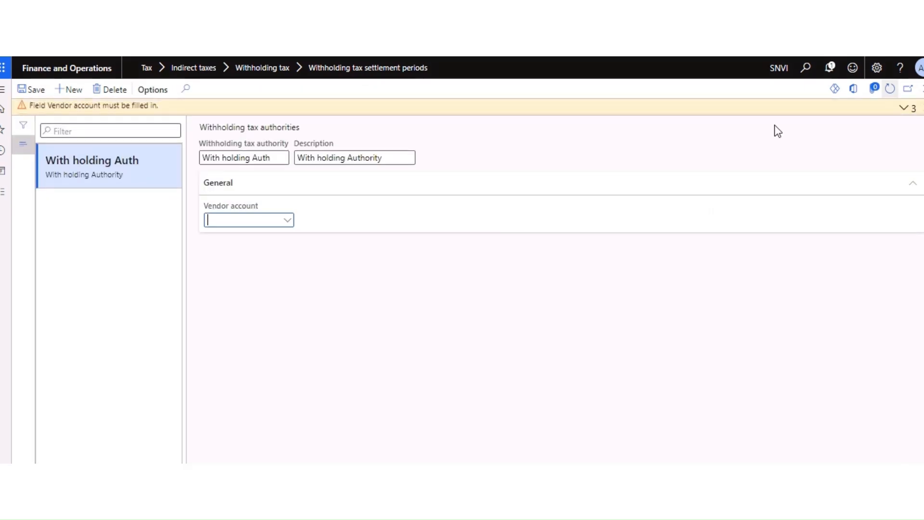
Step: Link the new TDS VENDOR account to With holding Auth and save the authority
click(288, 220)
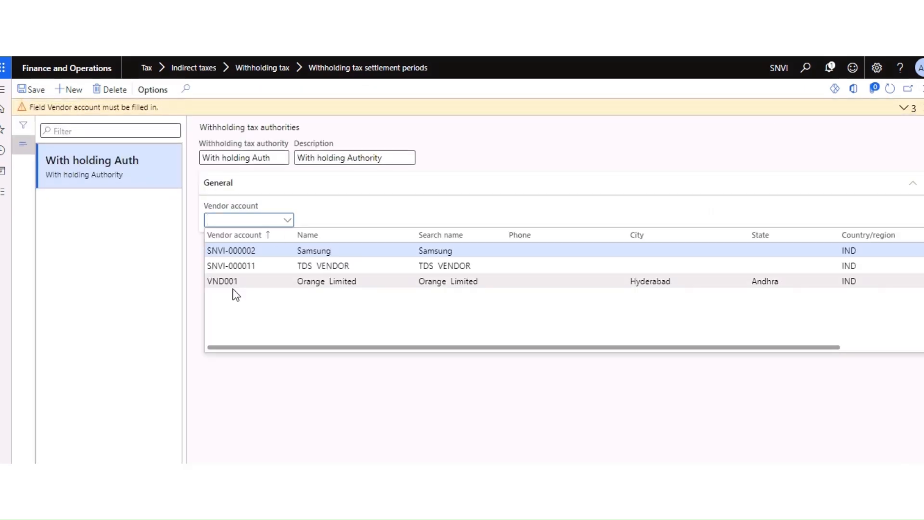
click(327, 265)
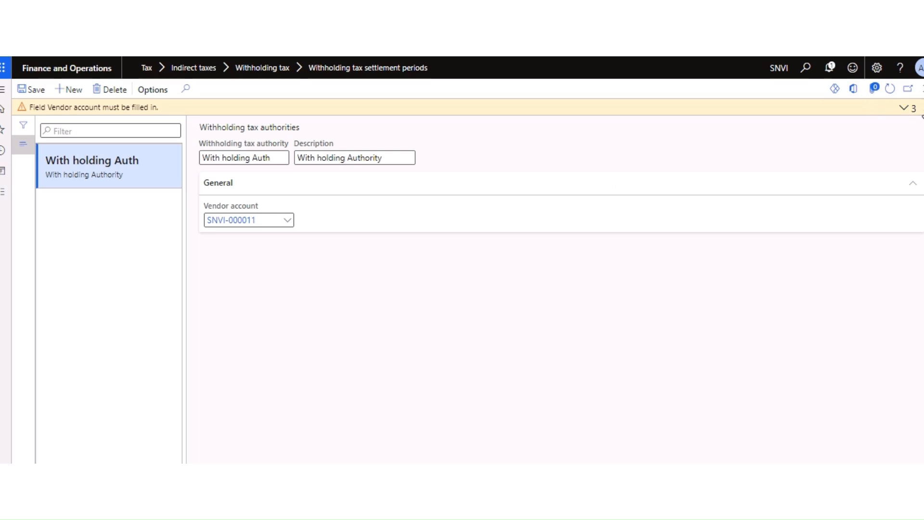
click(900, 109)
click(40, 93)
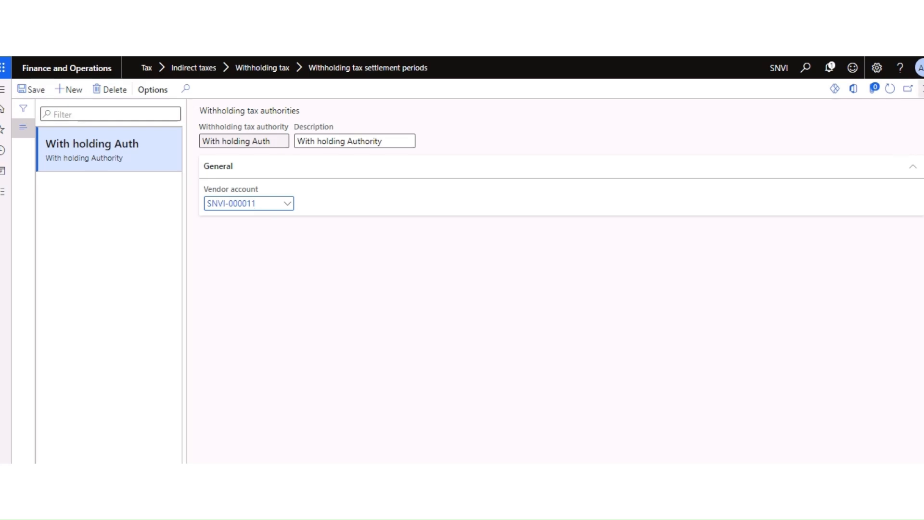
click(922, 89)
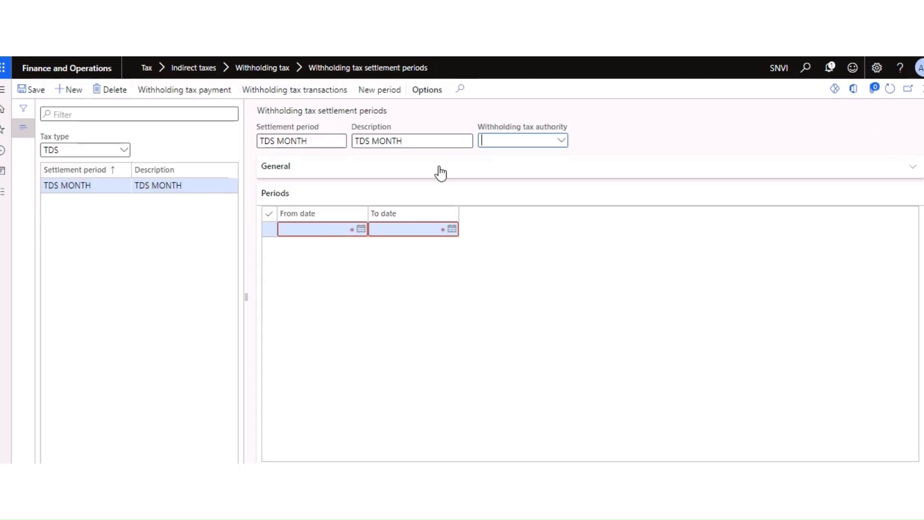
Step: Set the authority to With holding Auth and the From date to 4/1/2023
click(562, 142)
click(530, 171)
click(362, 228)
click(337, 259)
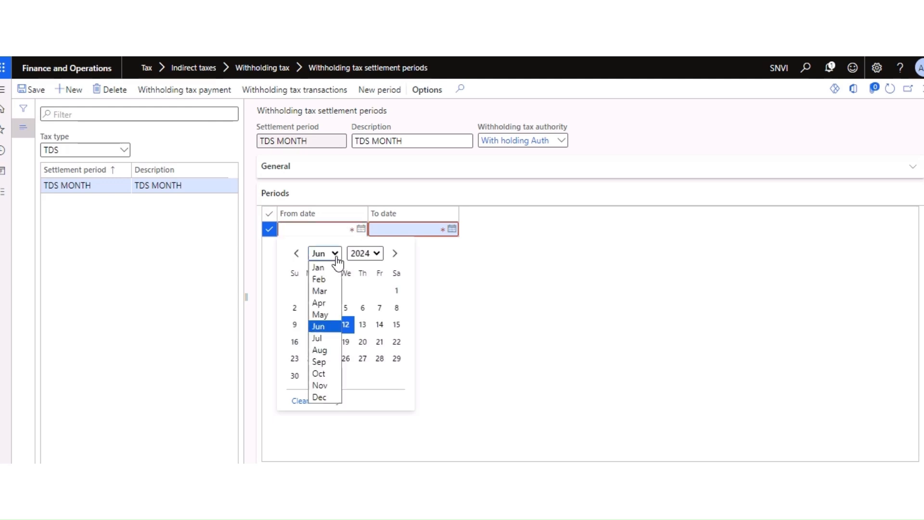
click(320, 303)
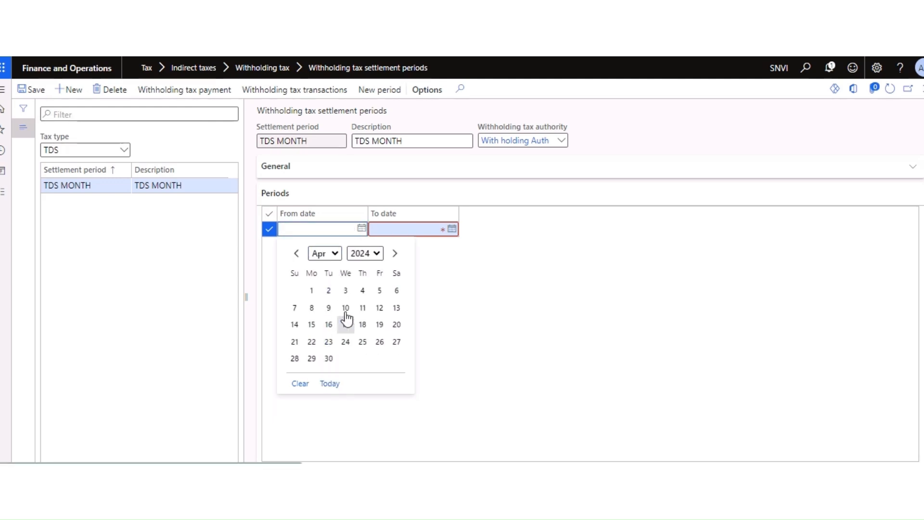
click(376, 254)
click(366, 227)
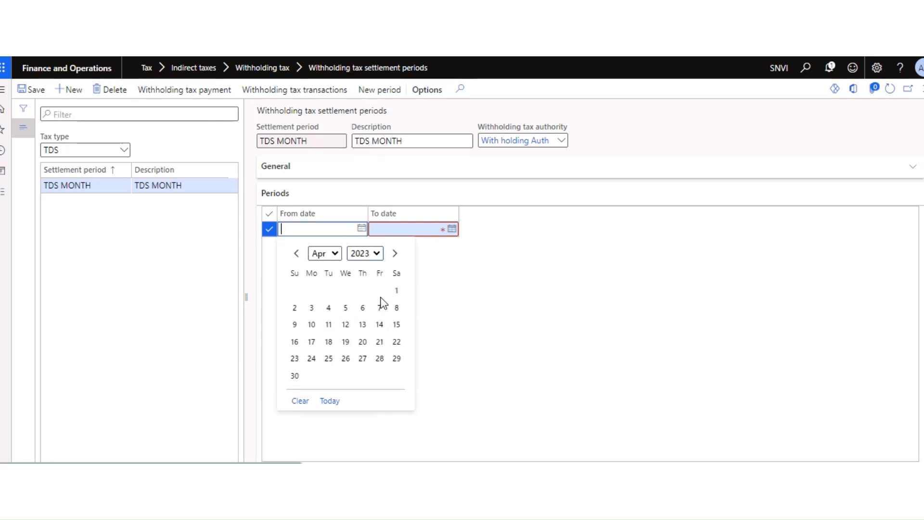
click(396, 290)
Step: Set the period's To date to 4/30/2023
click(452, 229)
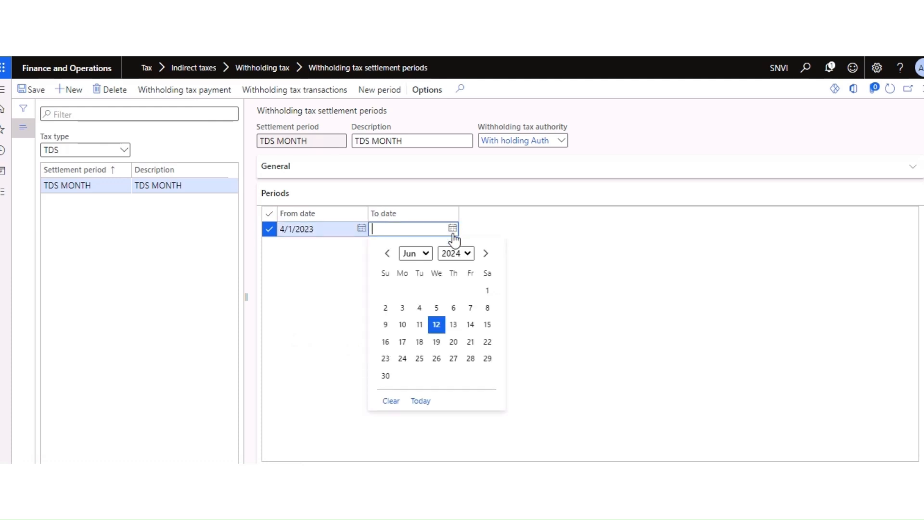
click(425, 262)
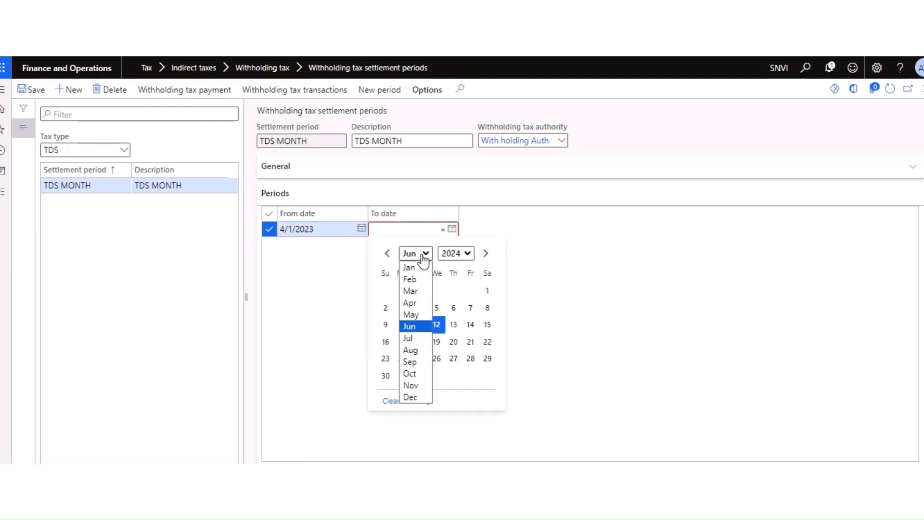
click(413, 303)
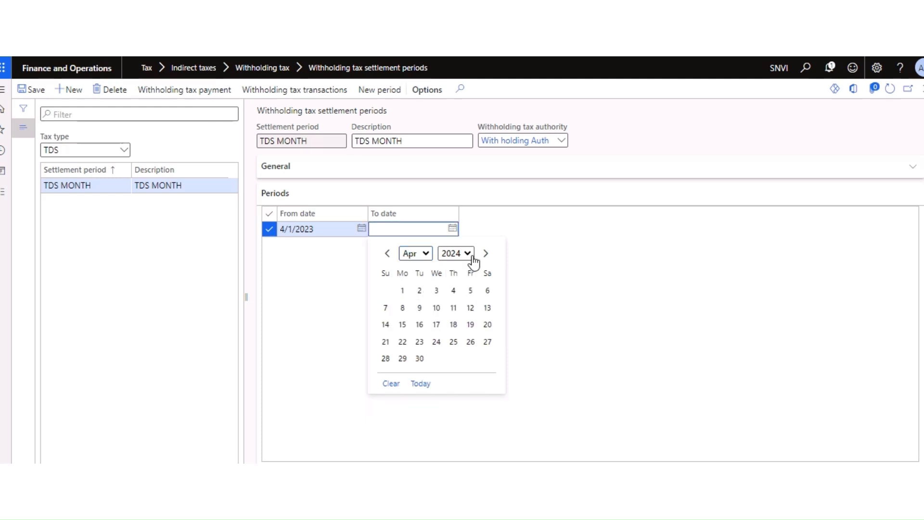
click(459, 253)
click(454, 231)
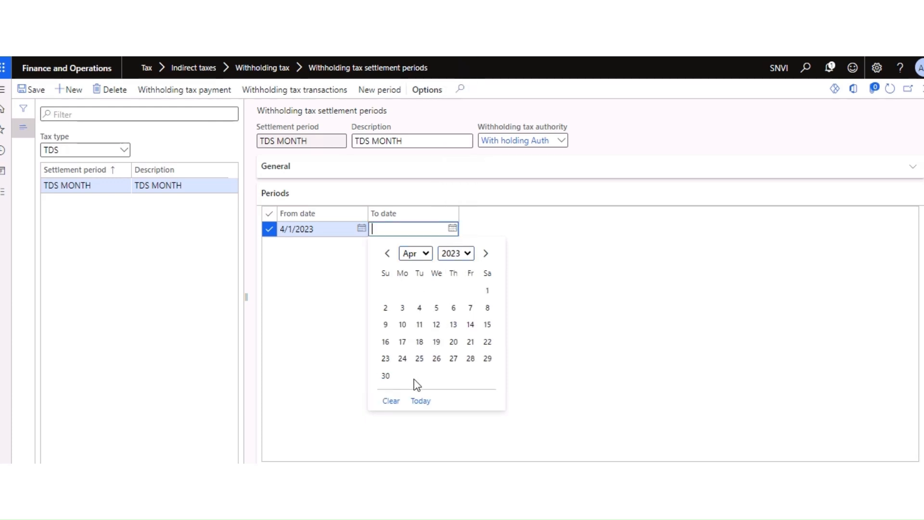
click(387, 377)
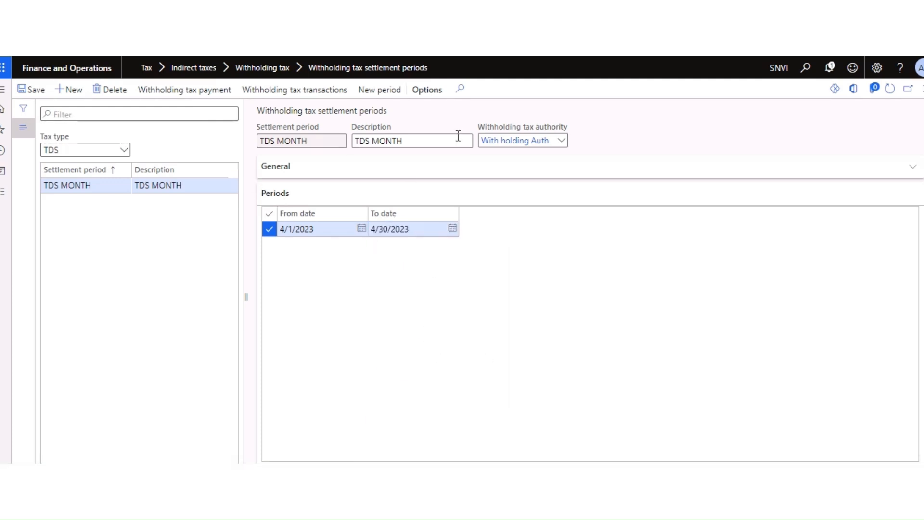
Step: Generate a new period, dismiss the units error, and save the April 2023 period
click(379, 91)
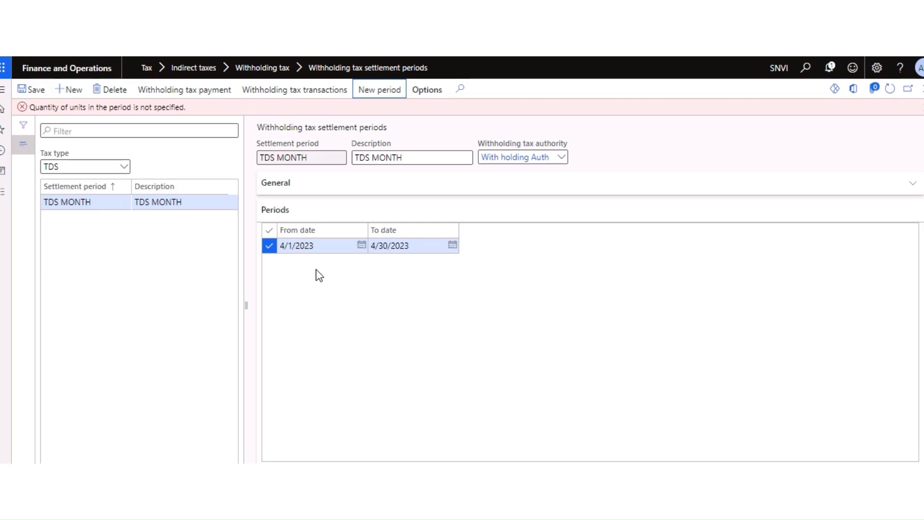
click(313, 297)
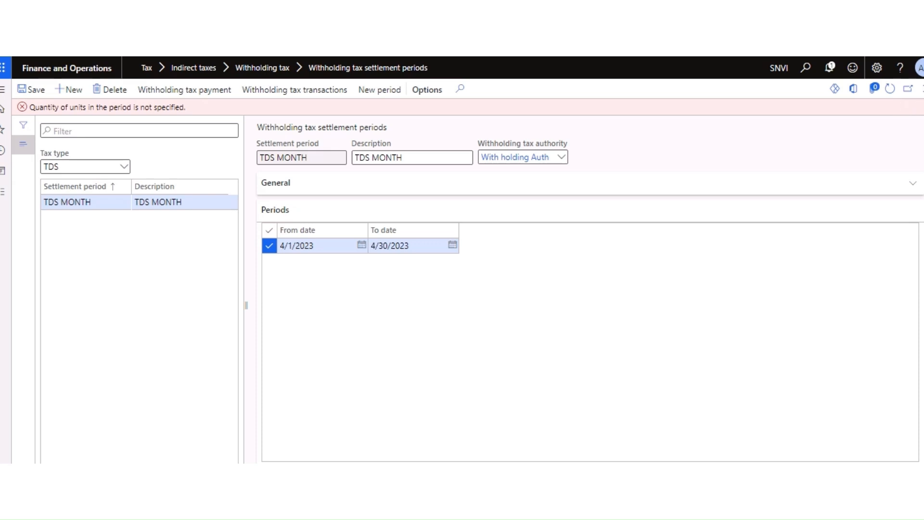
click(918, 110)
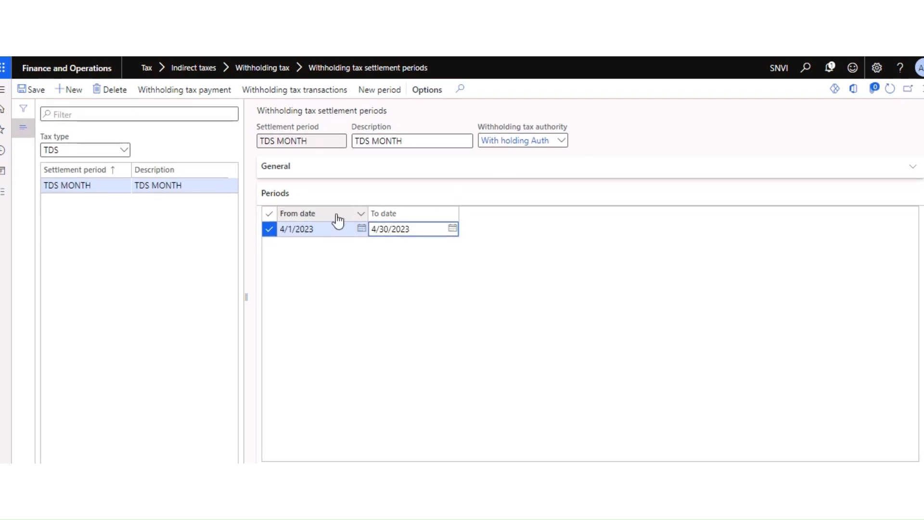
click(33, 90)
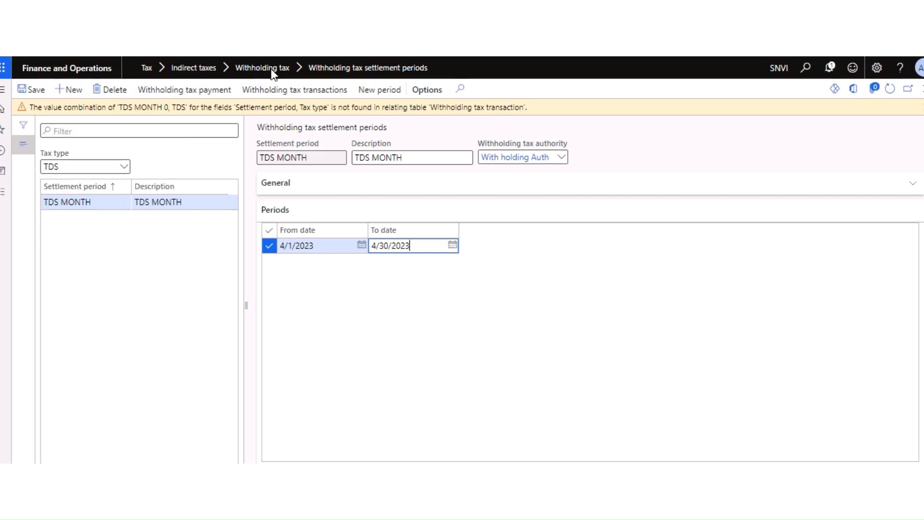
click(923, 109)
Step: Reopen TDS MONTH for editing and set its period interval to Months with 1 unit
click(923, 89)
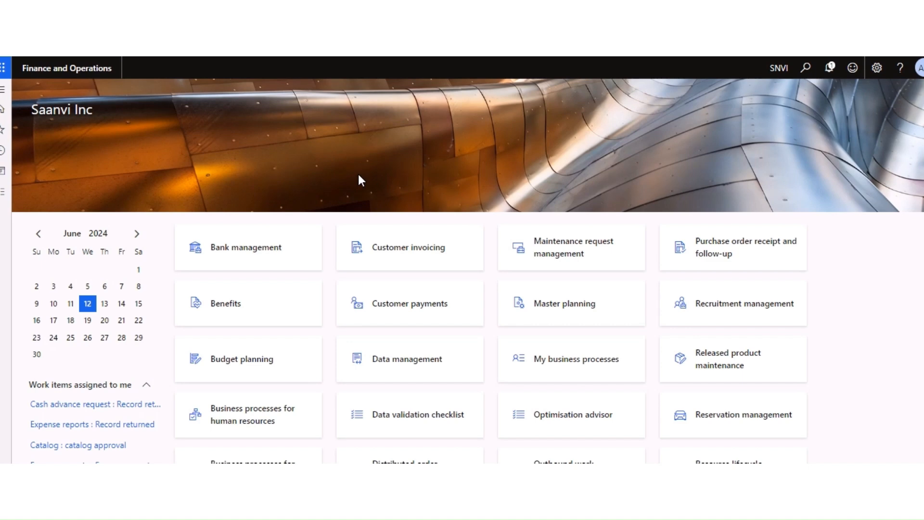
click(4, 192)
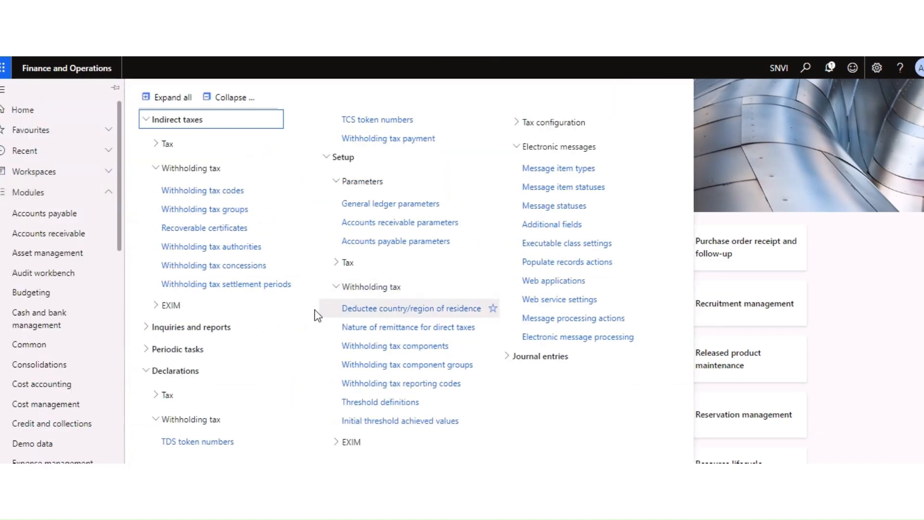
click(243, 284)
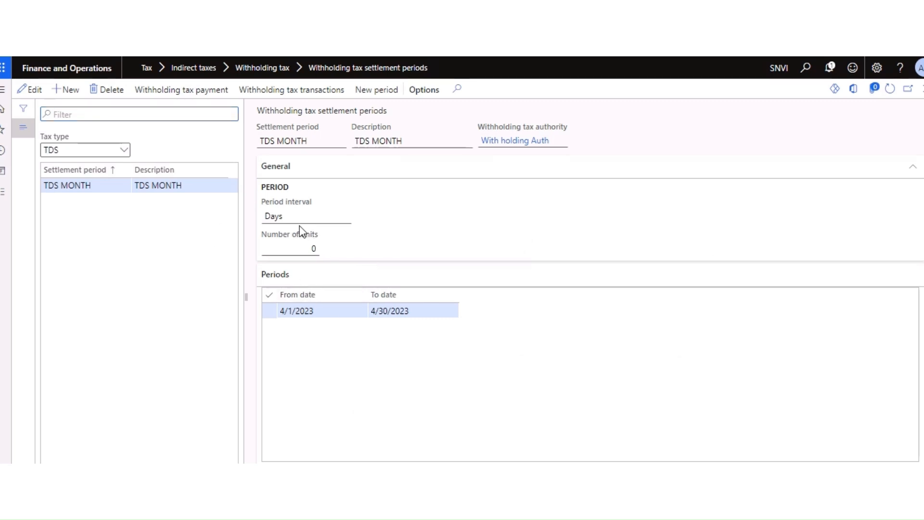
click(30, 90)
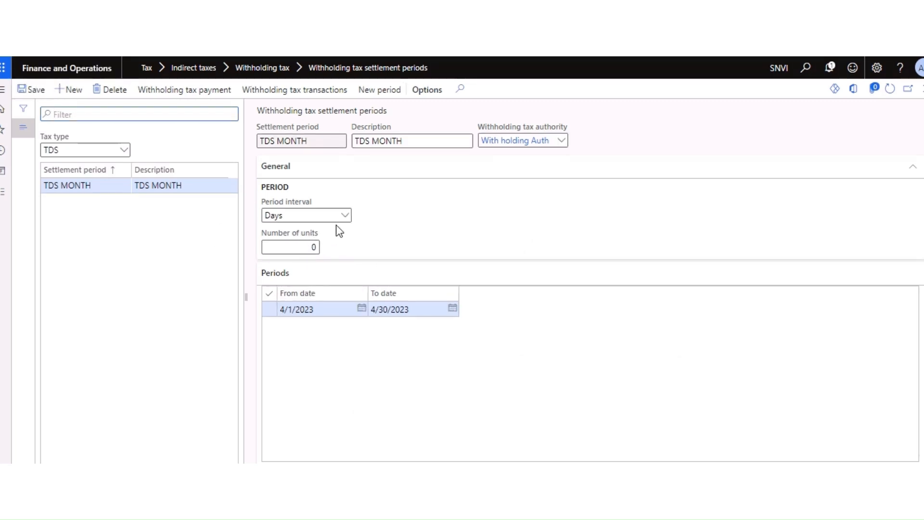
click(345, 216)
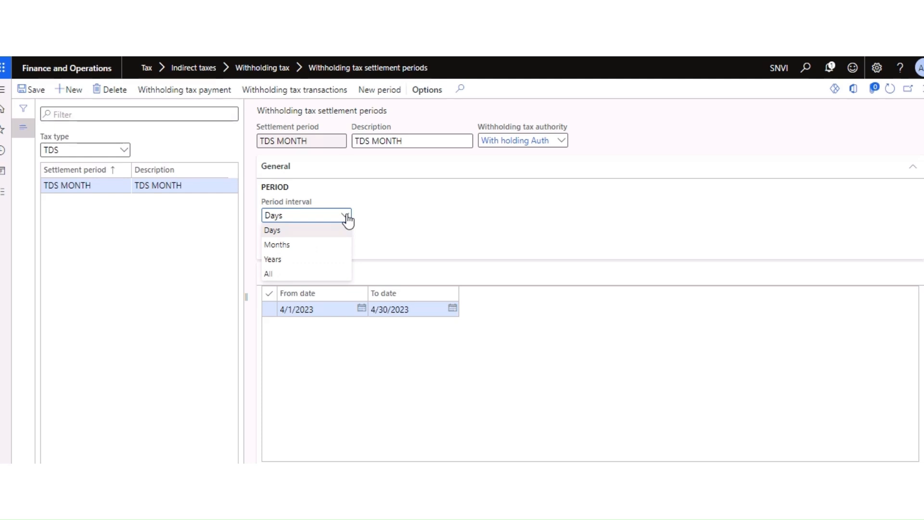
click(291, 246)
click(302, 247)
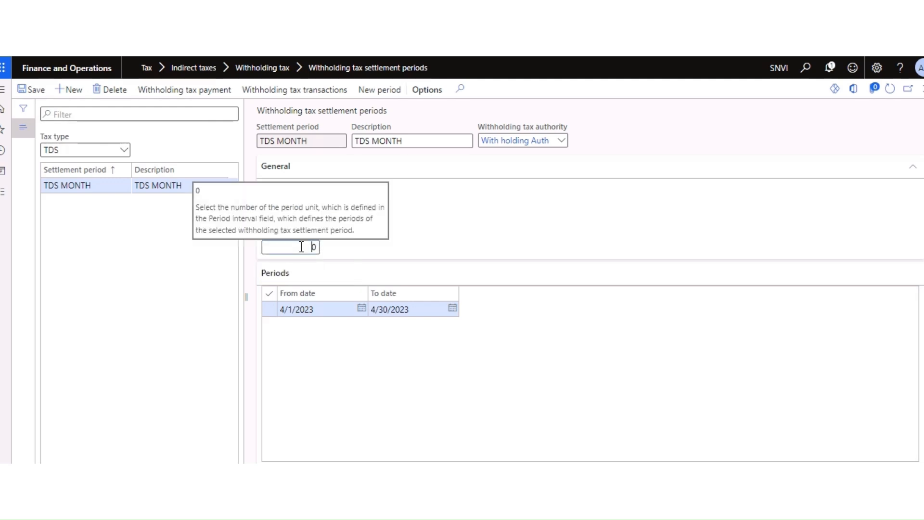
text(1)
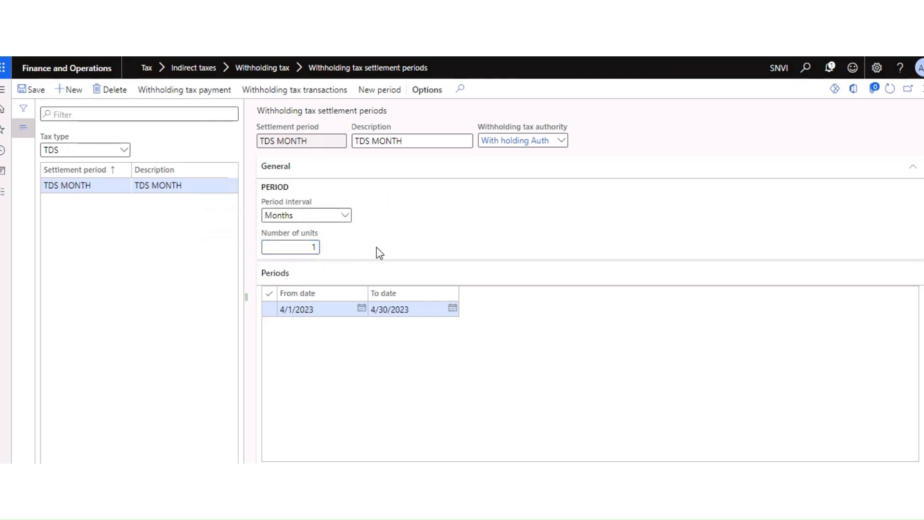
key(Tab)
Step: Generate the next monthly period, setting the first row to 5/1/2023–5/31/2023
click(383, 92)
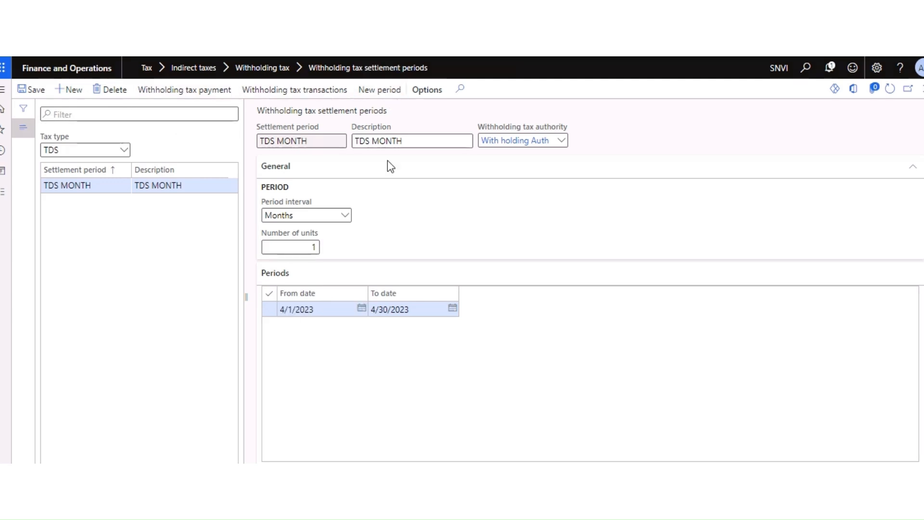
click(362, 309)
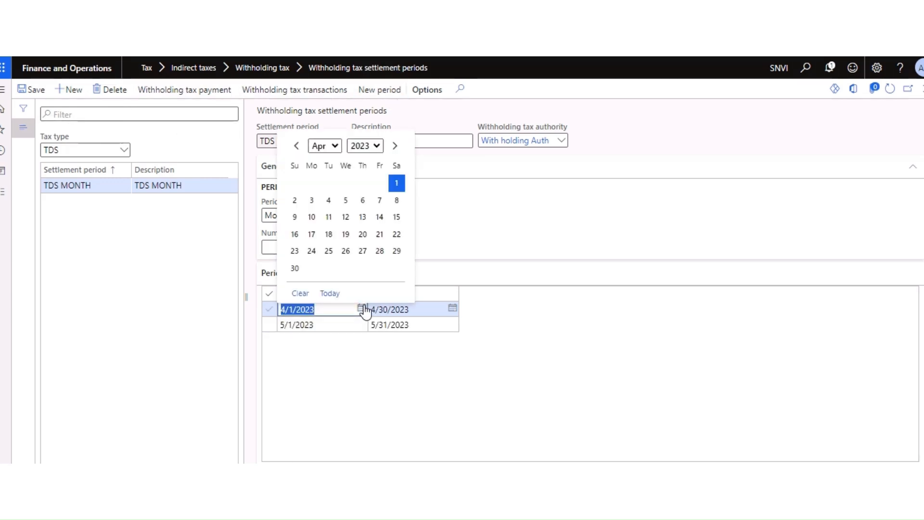
click(334, 146)
click(324, 207)
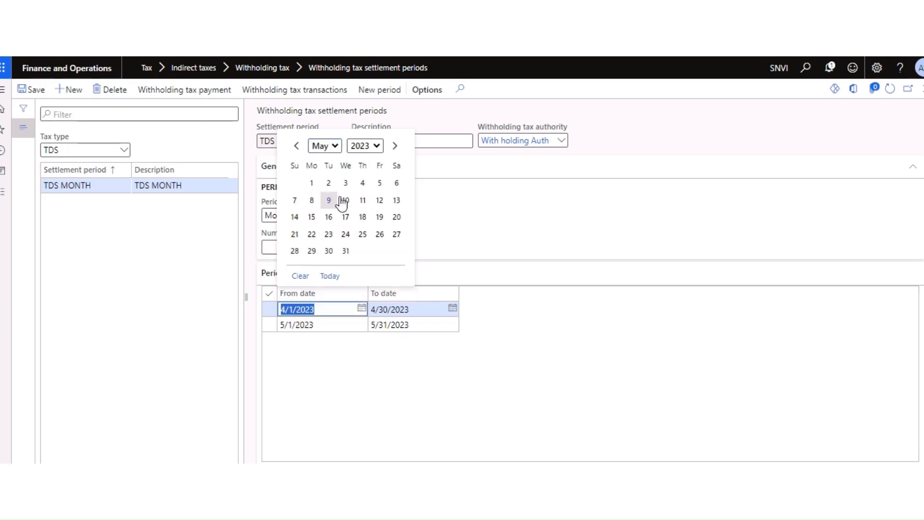
click(311, 183)
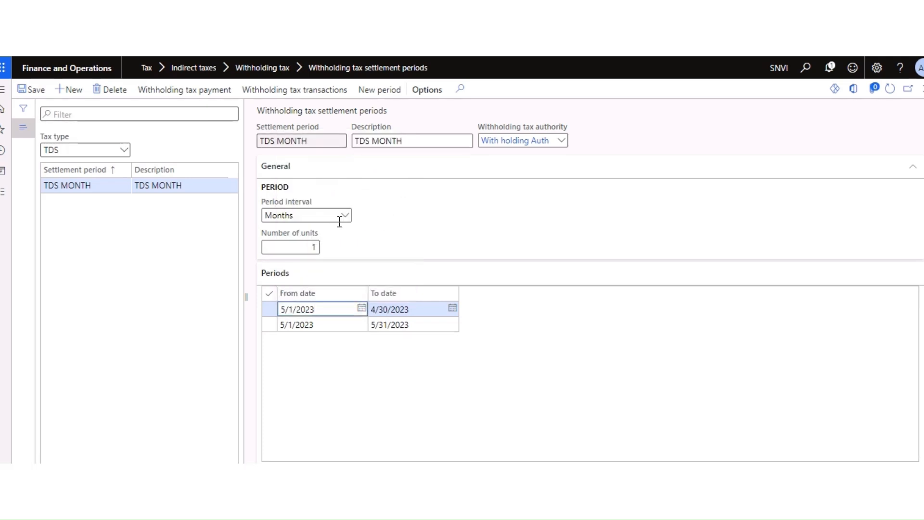
click(452, 308)
click(412, 146)
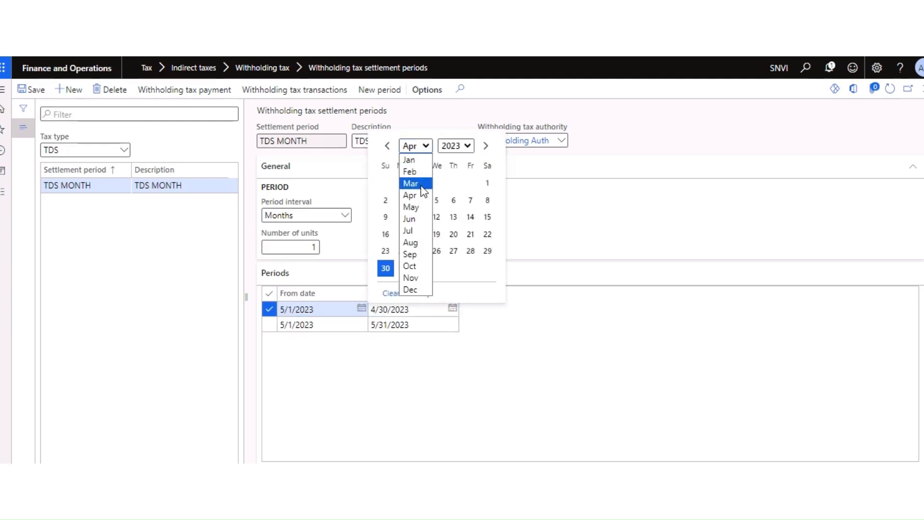
click(410, 207)
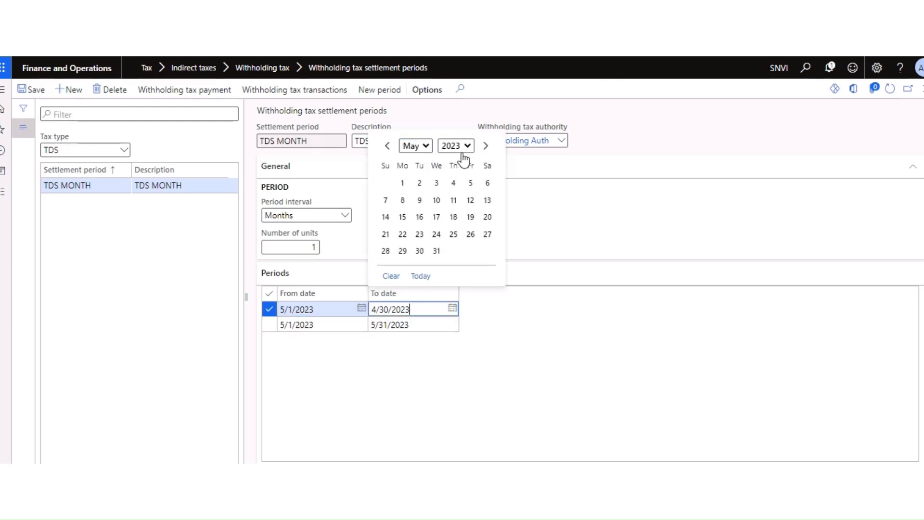
click(436, 251)
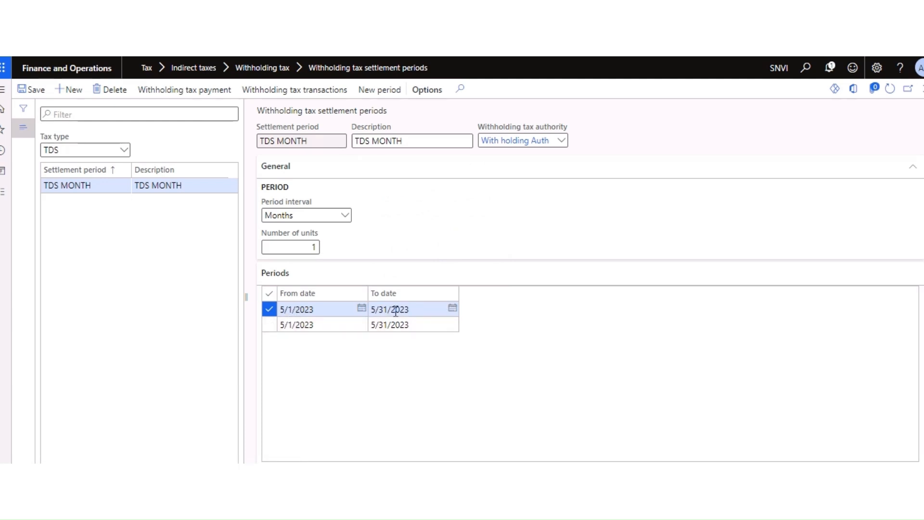
Step: Restore the first row to 4/1/2023–4/30/2023 and save both periods
click(362, 308)
click(329, 334)
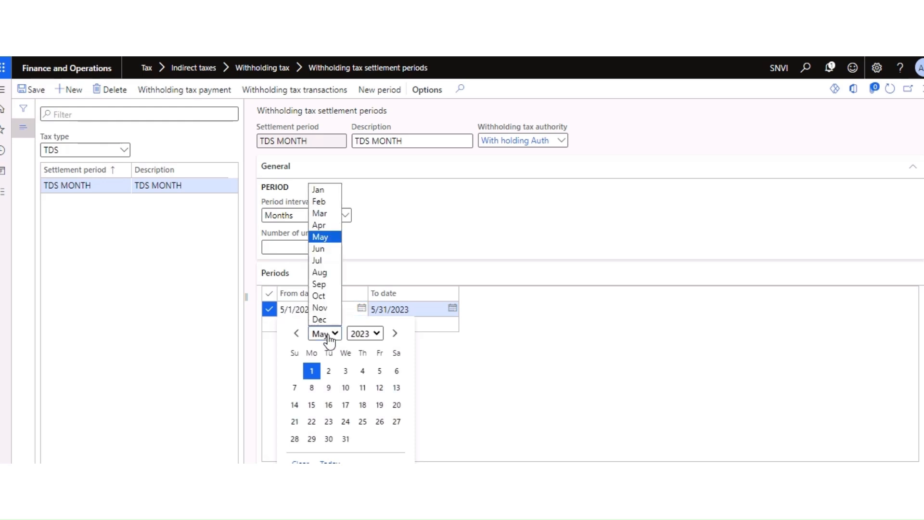
click(320, 225)
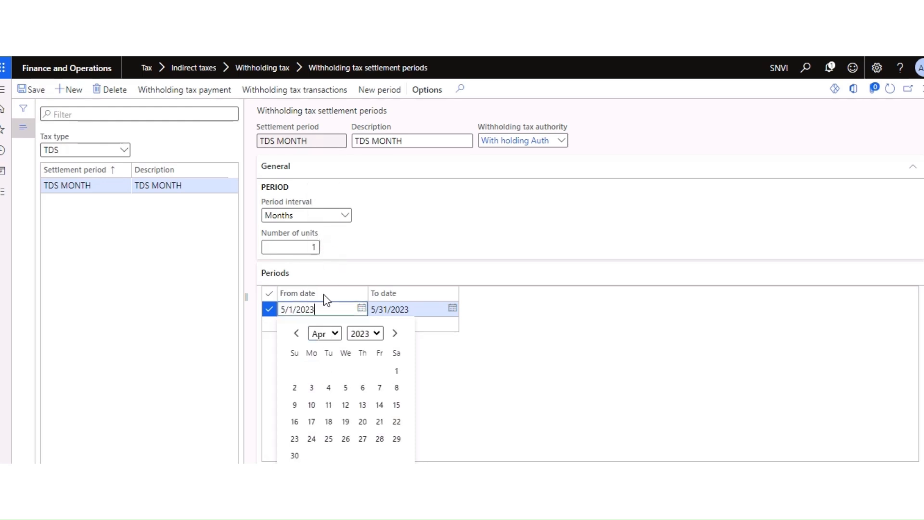
click(396, 371)
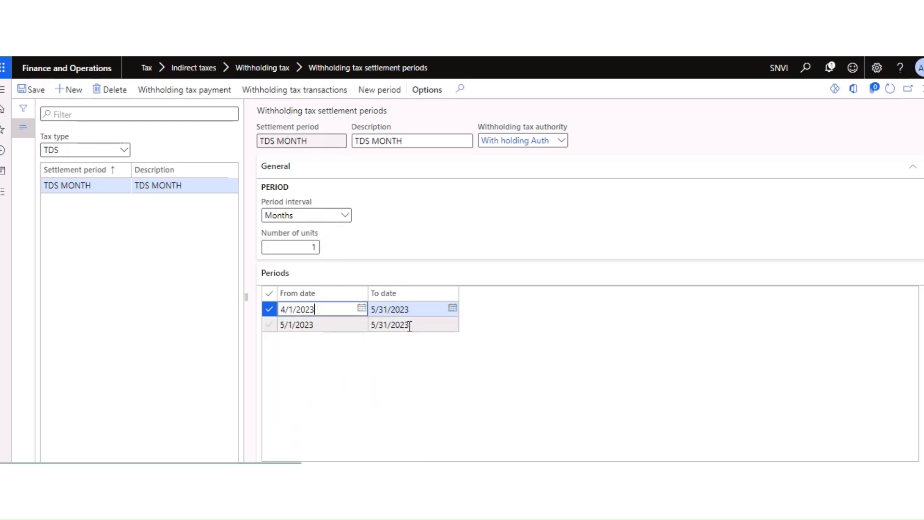
click(453, 309)
click(416, 333)
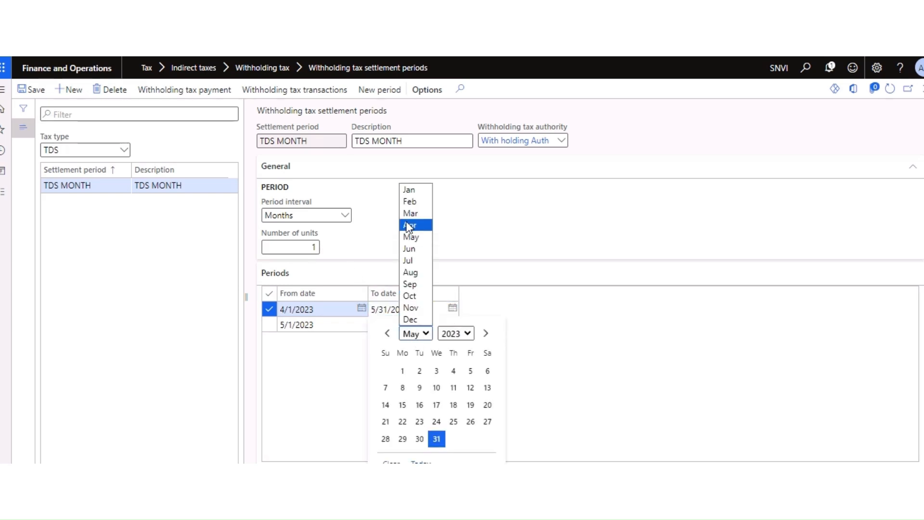
click(408, 225)
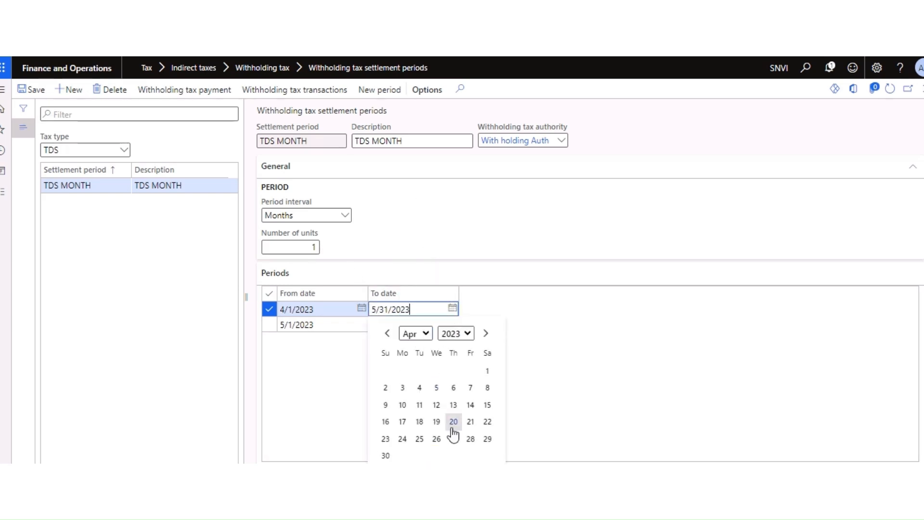
click(385, 454)
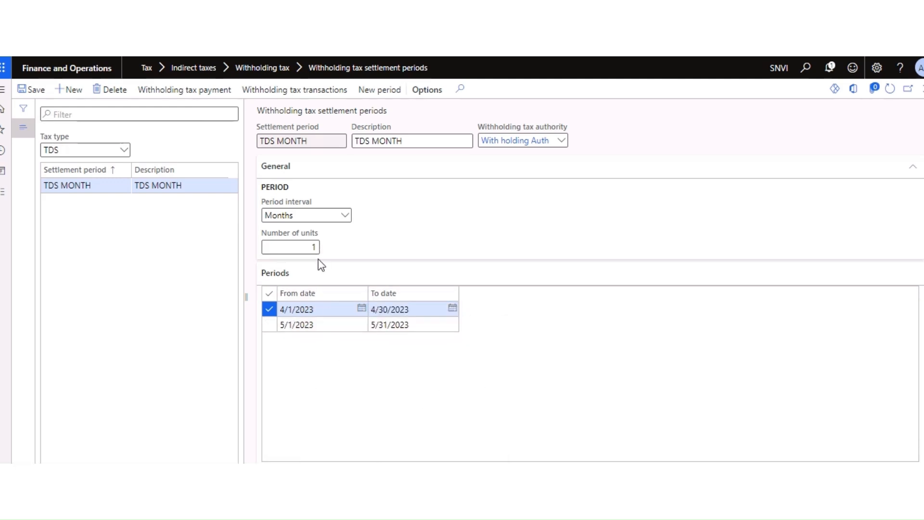
click(46, 92)
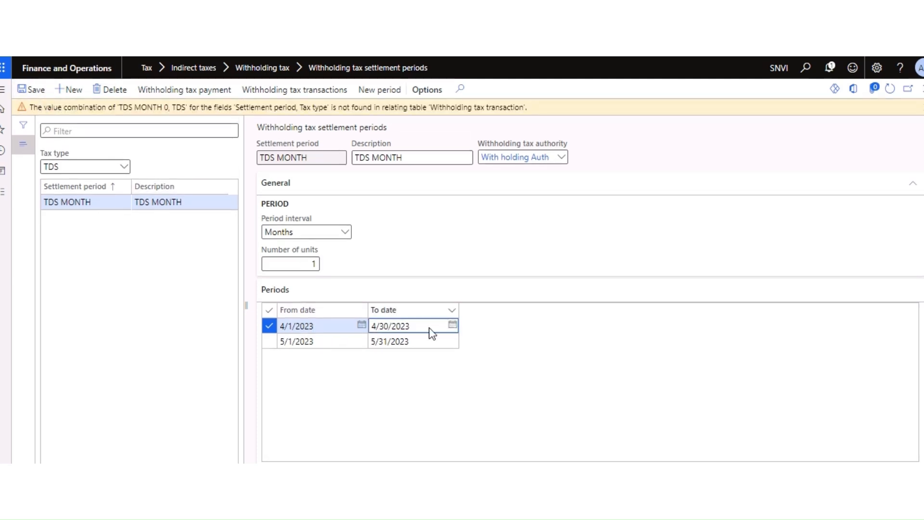
click(407, 383)
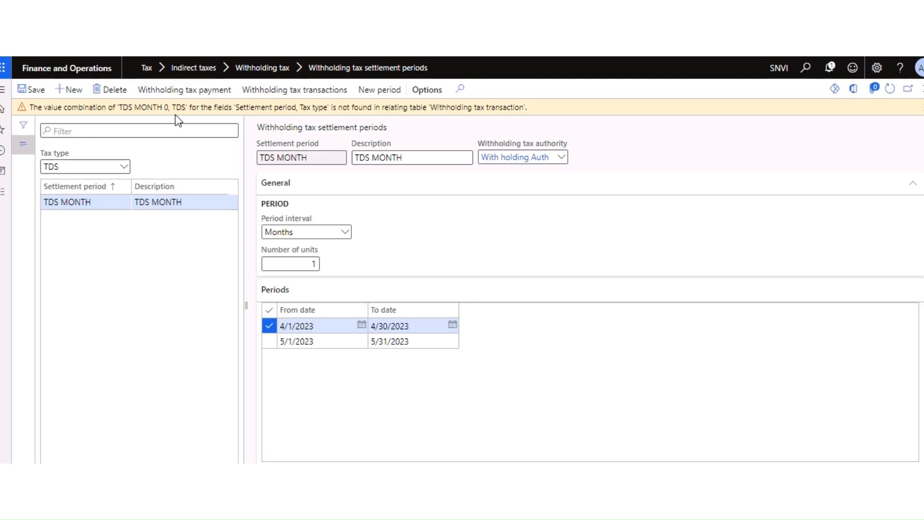
Step: Visit Withholding tax authorities, then open the empty Withholding tax groups page
click(3, 193)
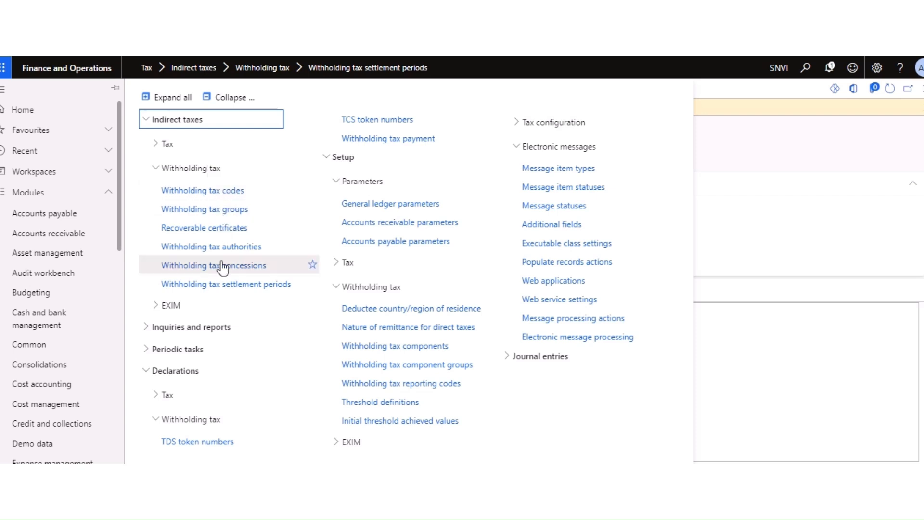
click(202, 250)
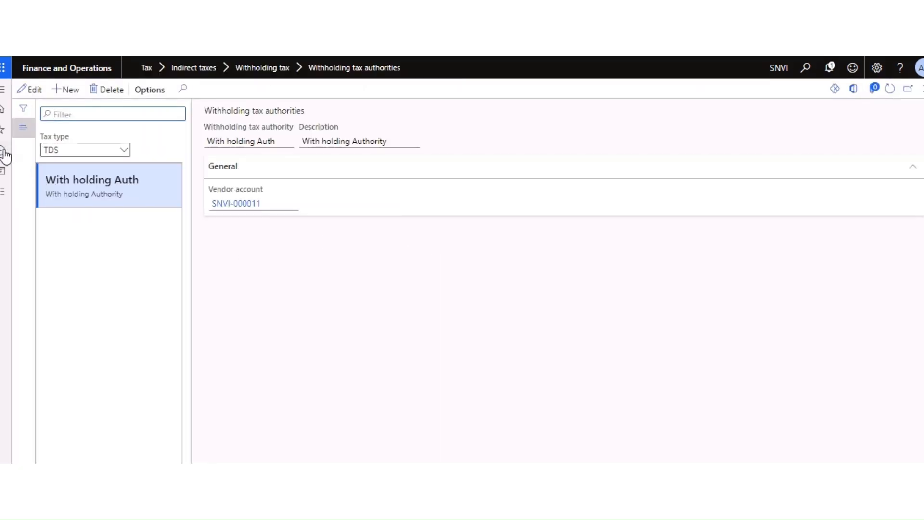
click(4, 192)
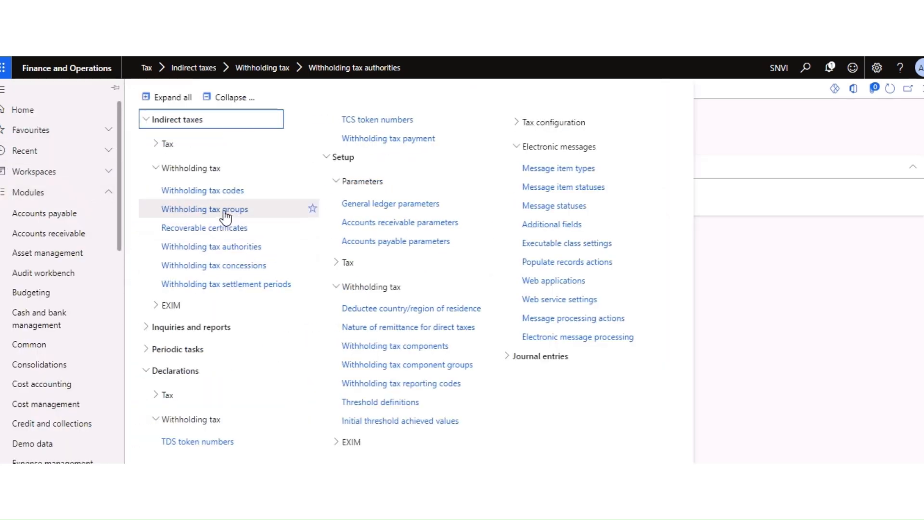
click(225, 212)
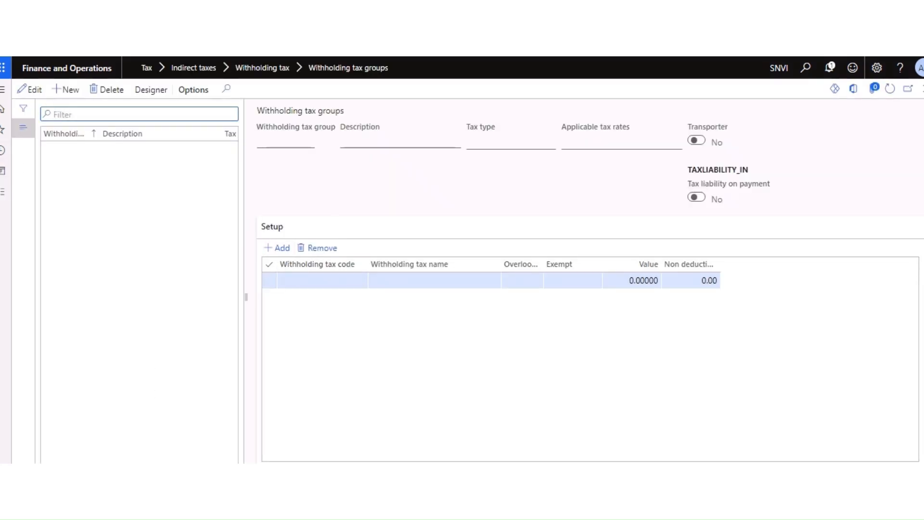
key(alt+Tab)
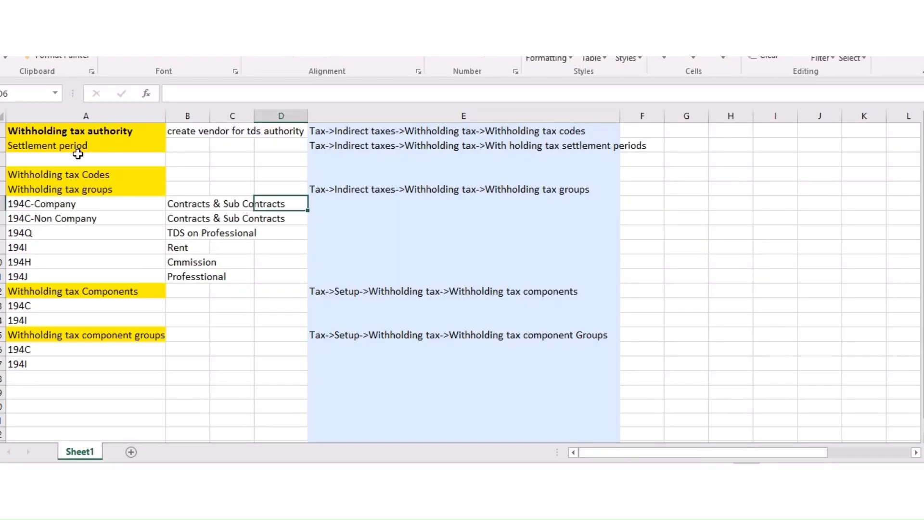
Step: Bold the Settlement period entry in the Excel checklist and return to Finance and Operations
click(73, 133)
click(256, 158)
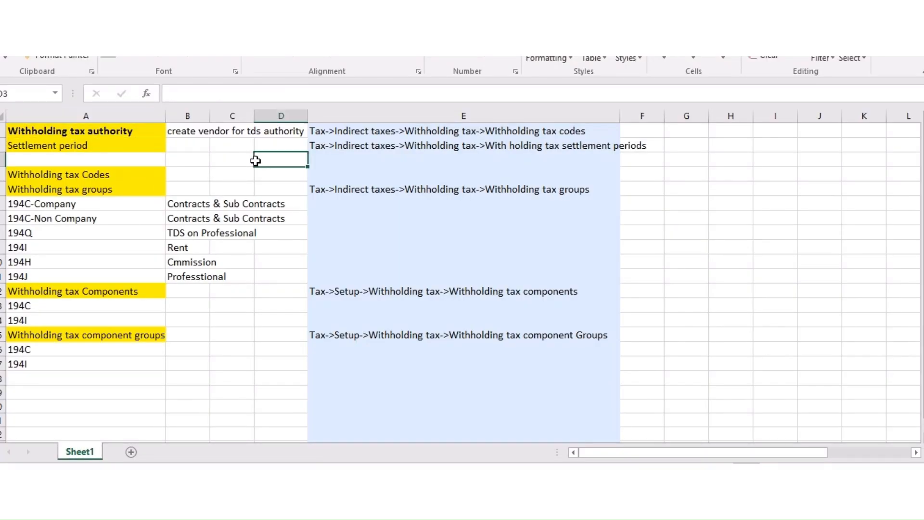
click(3, 130)
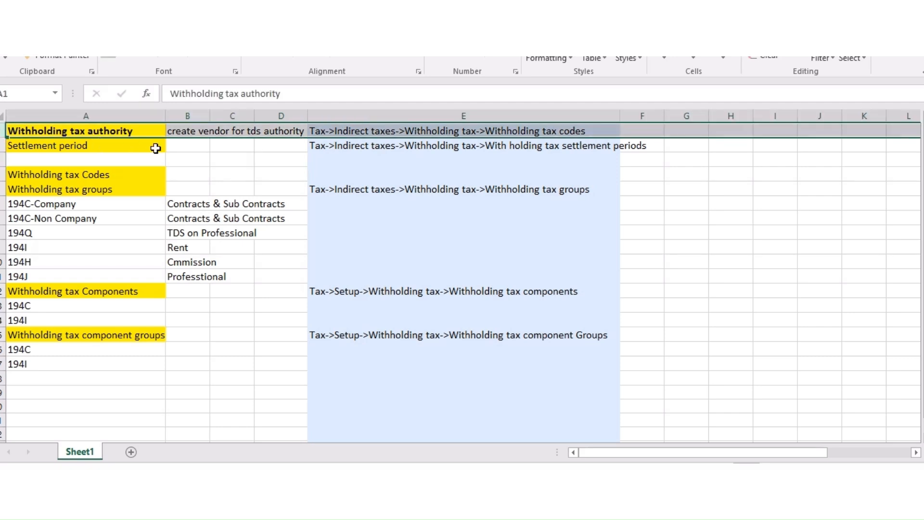
click(193, 157)
click(48, 147)
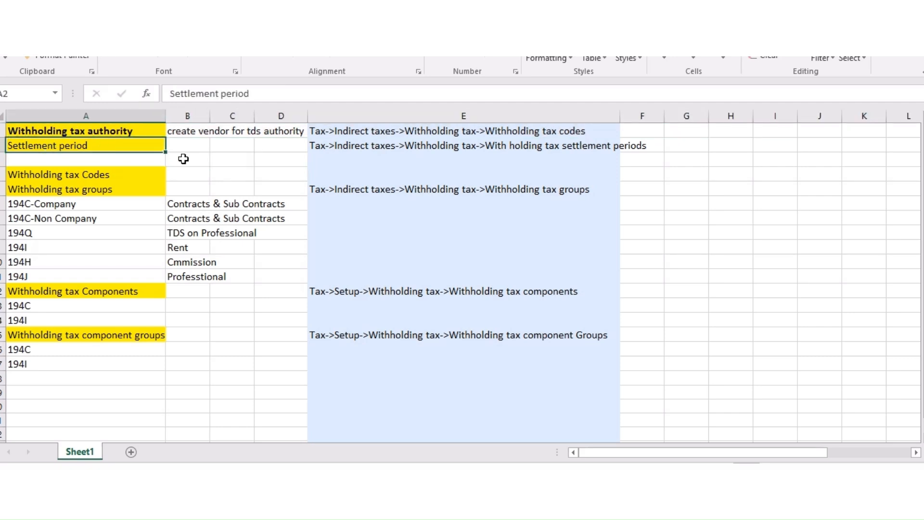
key(ctrl+b)
click(87, 176)
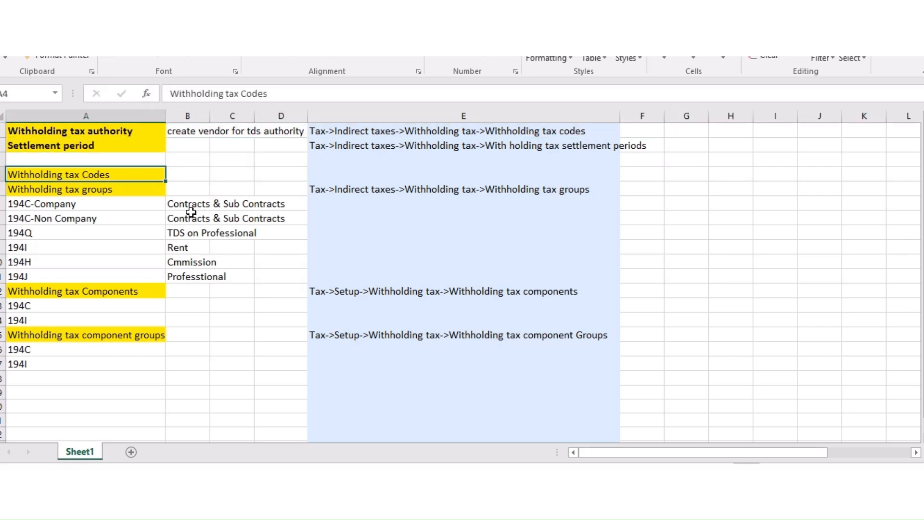
key(alt+Tab)
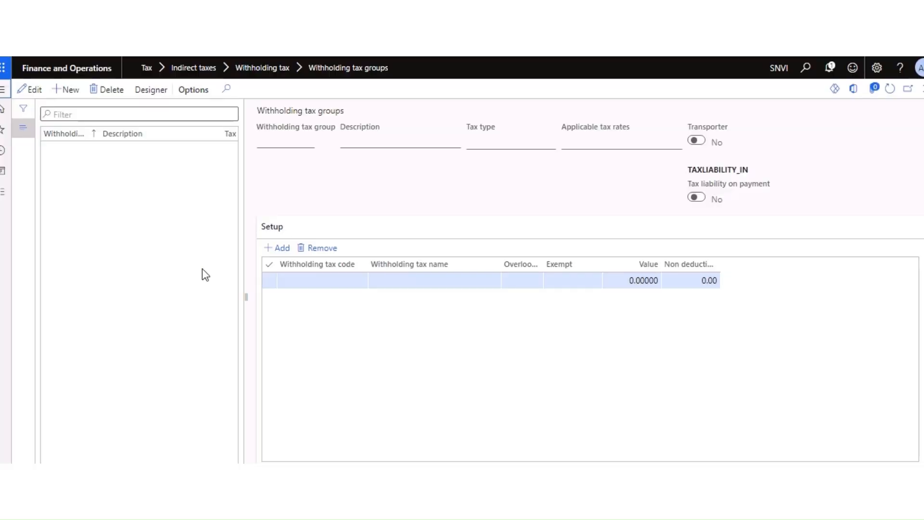
Step: Create a new withholding tax code 194I named '194I- TDS n Rent'
click(2, 199)
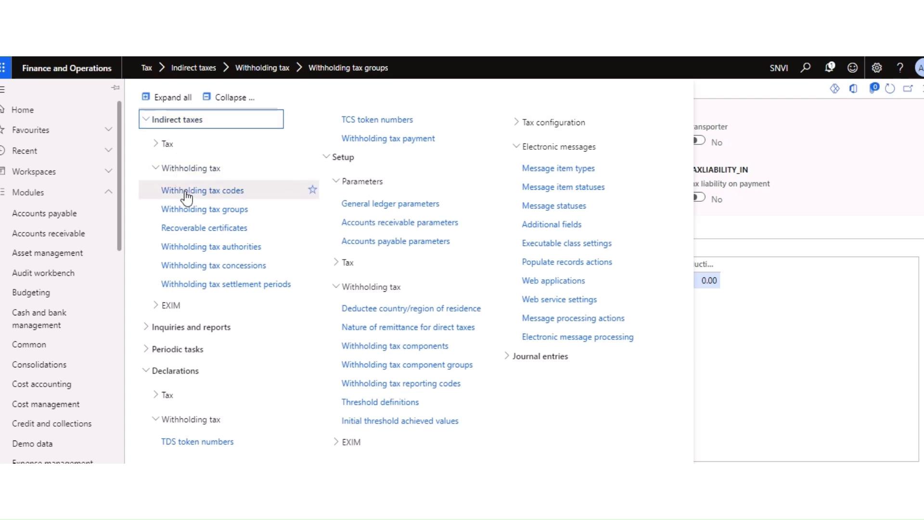
click(211, 191)
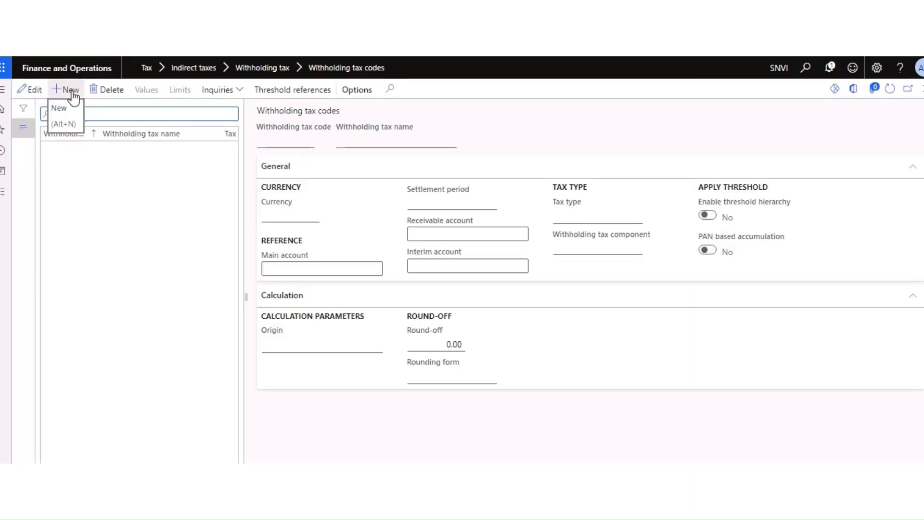
drag(96, 133, 129, 133)
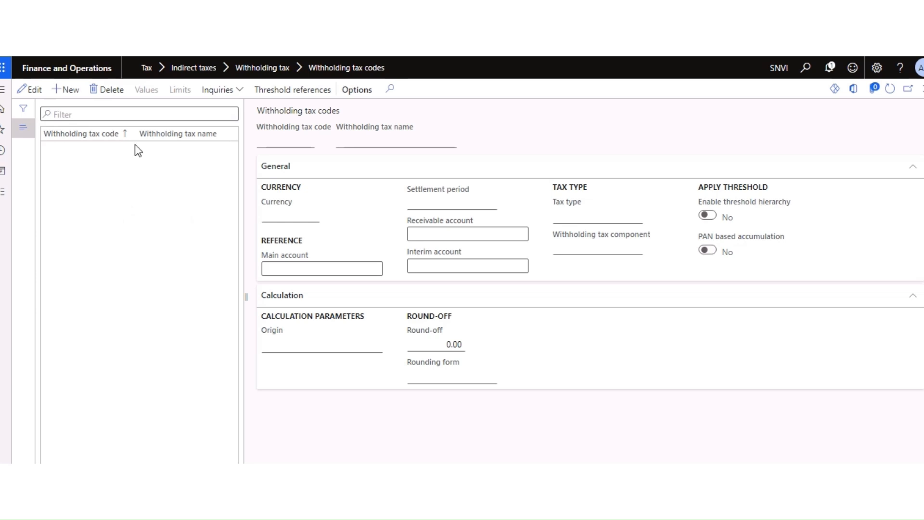
click(70, 91)
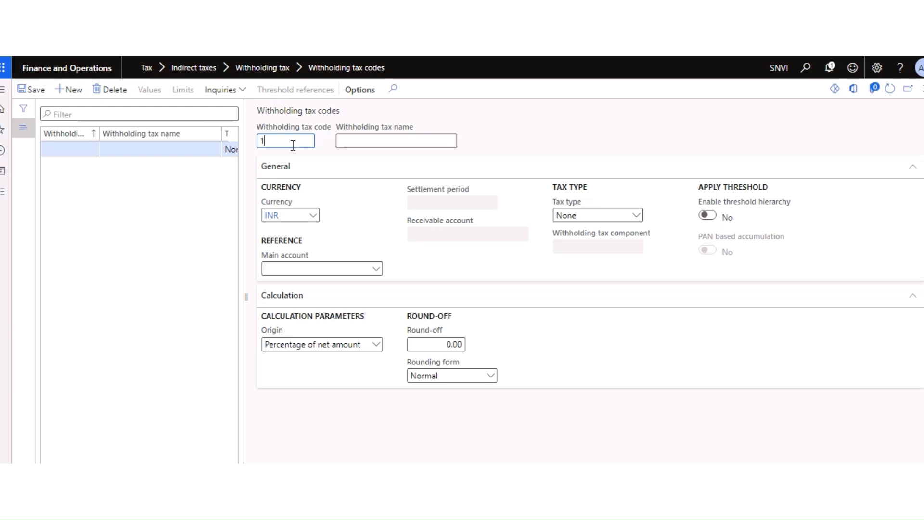
text(194I)
double_click(291, 144)
key(ctrl+c)
click(370, 140)
key(ctrl+v)
double_click(397, 147)
click(398, 146)
text(-)
text( TD)
text(S n)
text( Rent)
key(Tab)
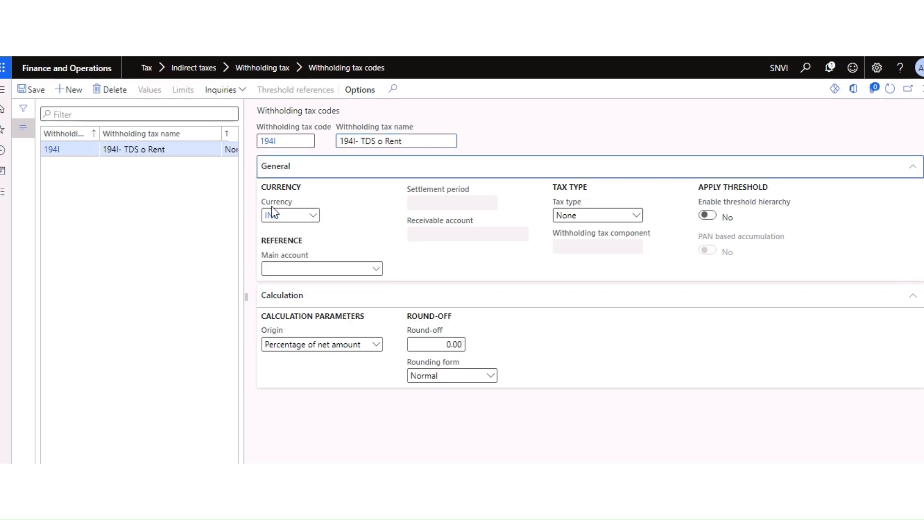
Step: Set main account 202075 (TDS Payable), tax type TDS and settlement period TDS MONTH
click(379, 277)
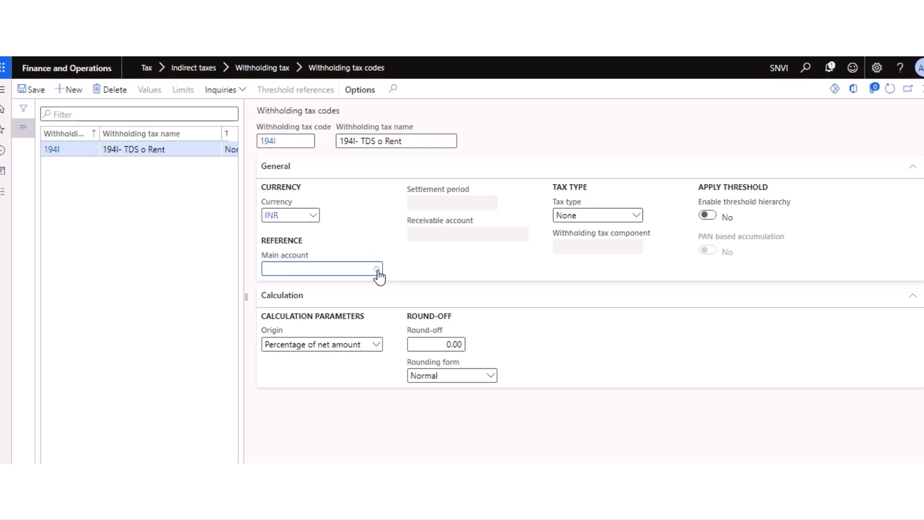
click(379, 277)
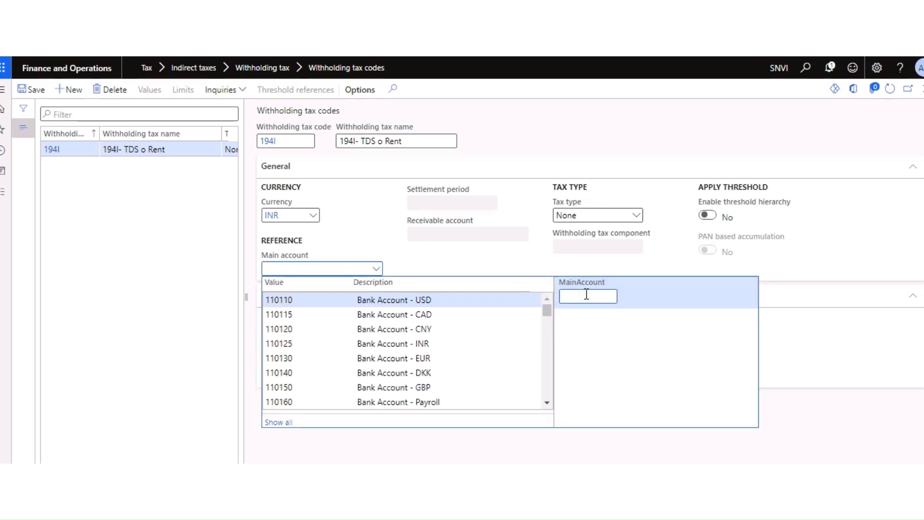
text(tds p)
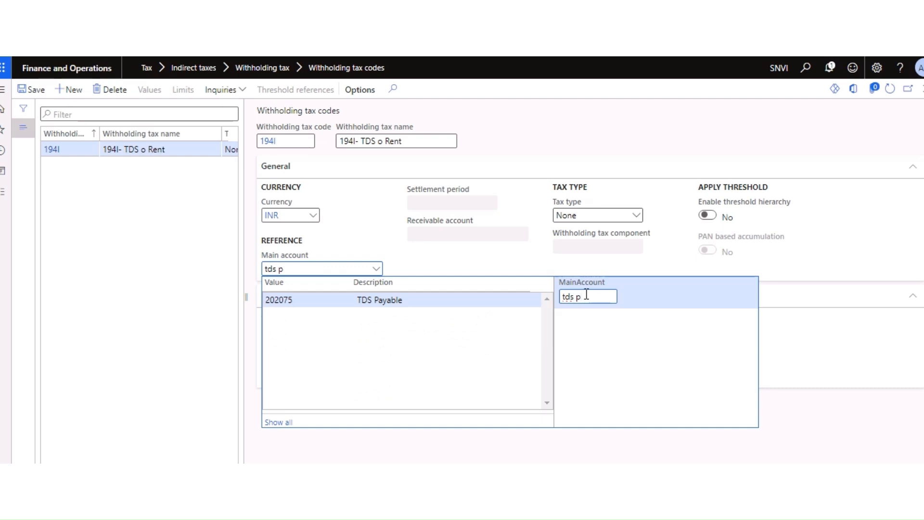
click(353, 300)
click(476, 294)
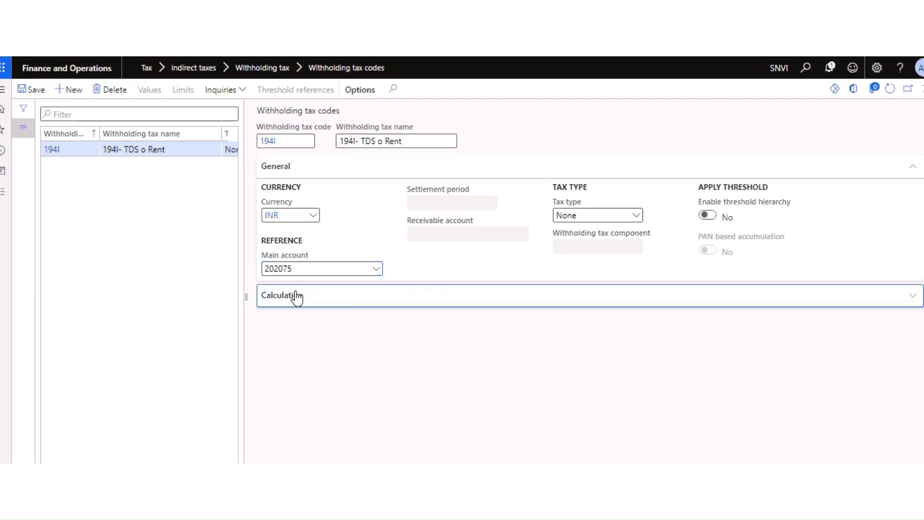
click(636, 217)
click(568, 246)
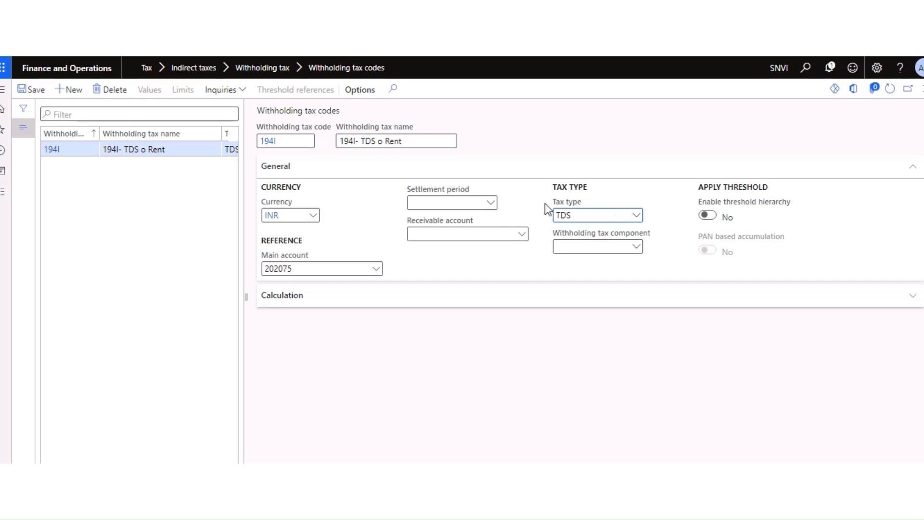
click(491, 203)
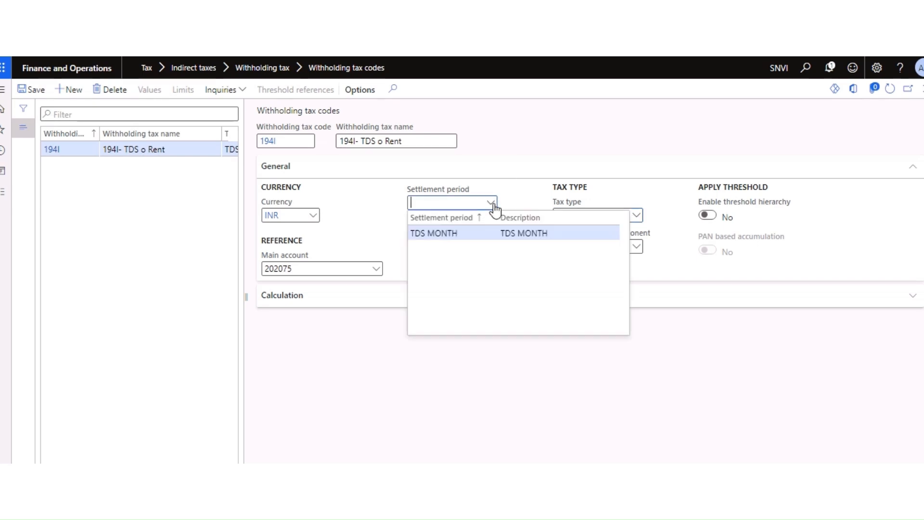
click(448, 235)
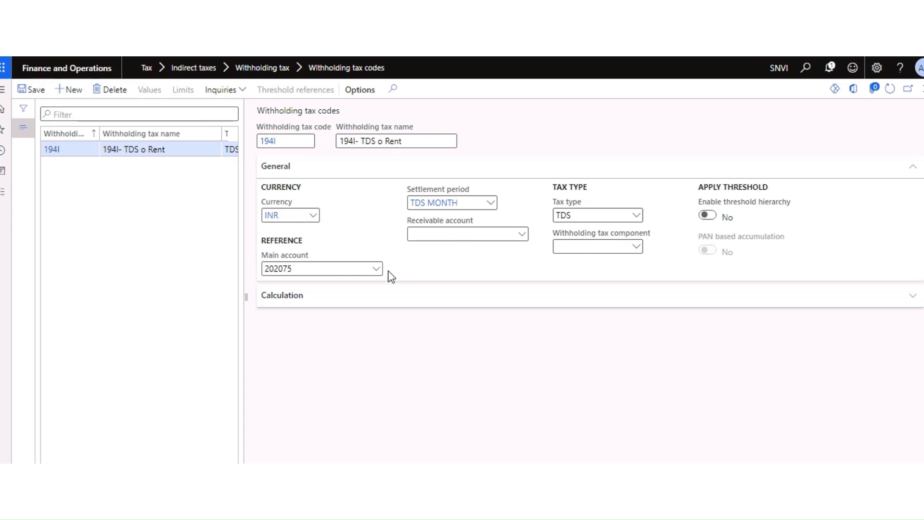
click(637, 248)
click(513, 265)
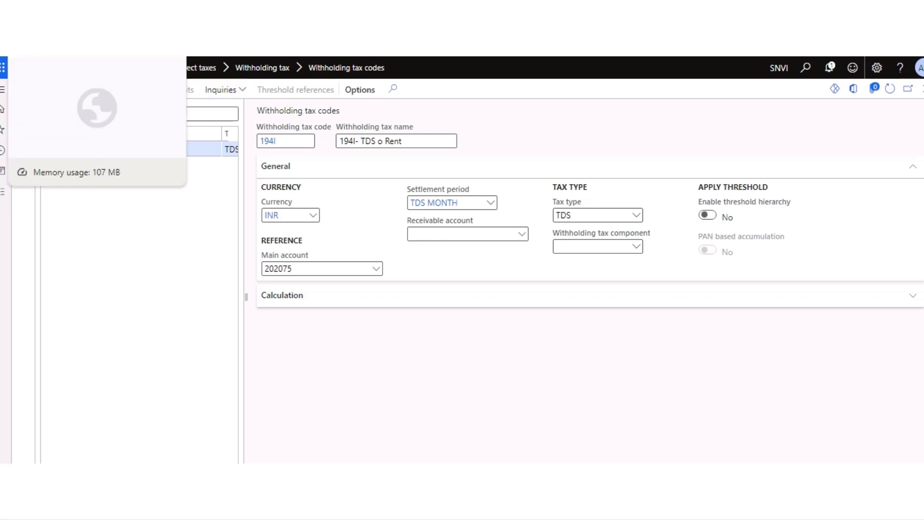
Step: Go to the Withholding tax components page through View details on the component field
click(72, 48)
click(3, 192)
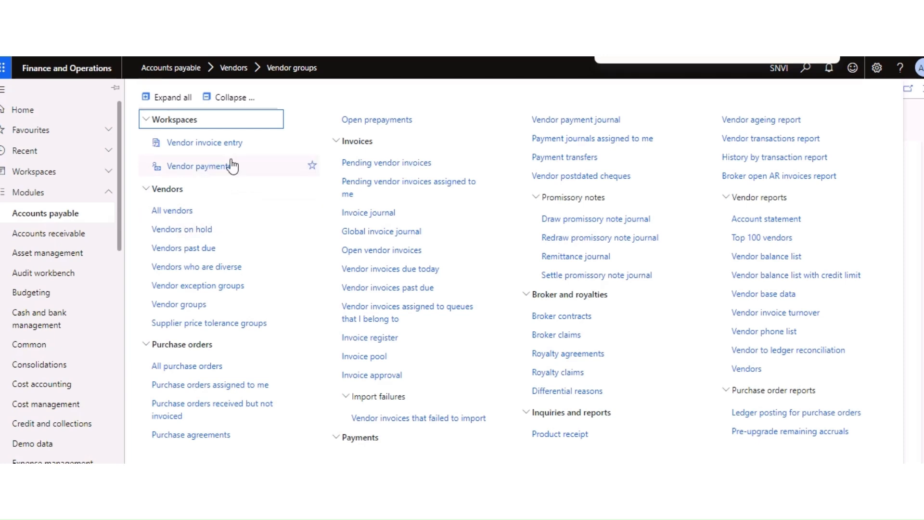
scroll(75, 361, down, 3)
scroll(74, 361, down, 6)
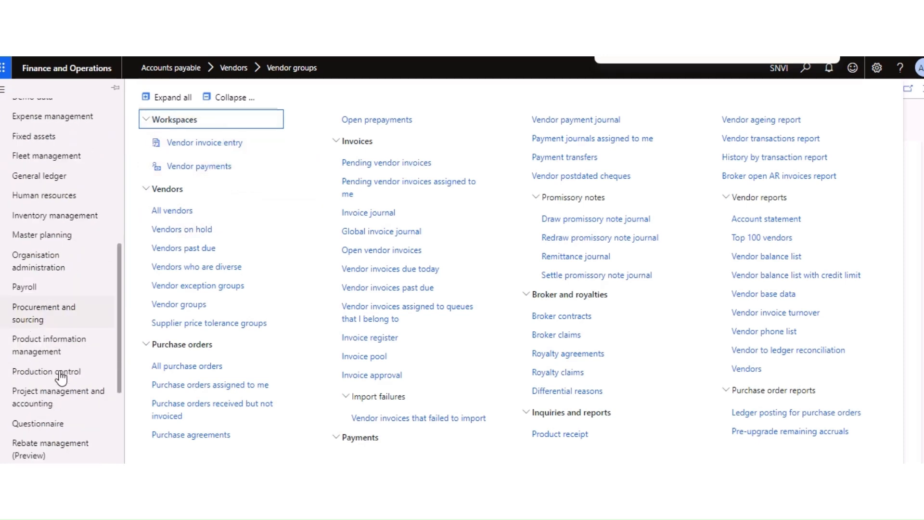
scroll(71, 371, down, 2)
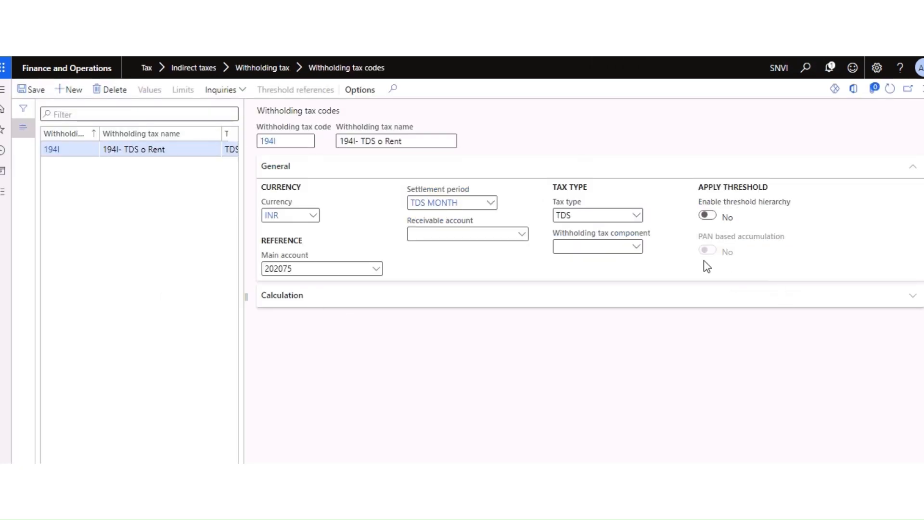
right_click(640, 258)
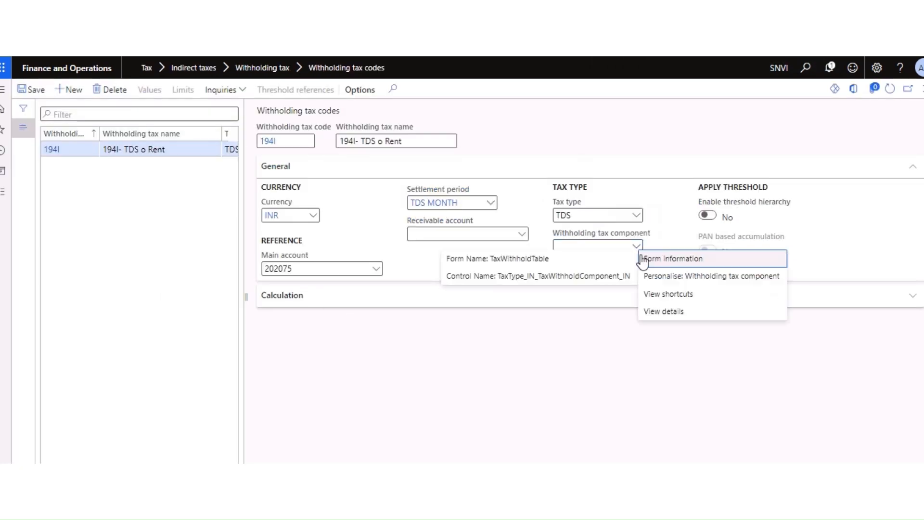
click(661, 314)
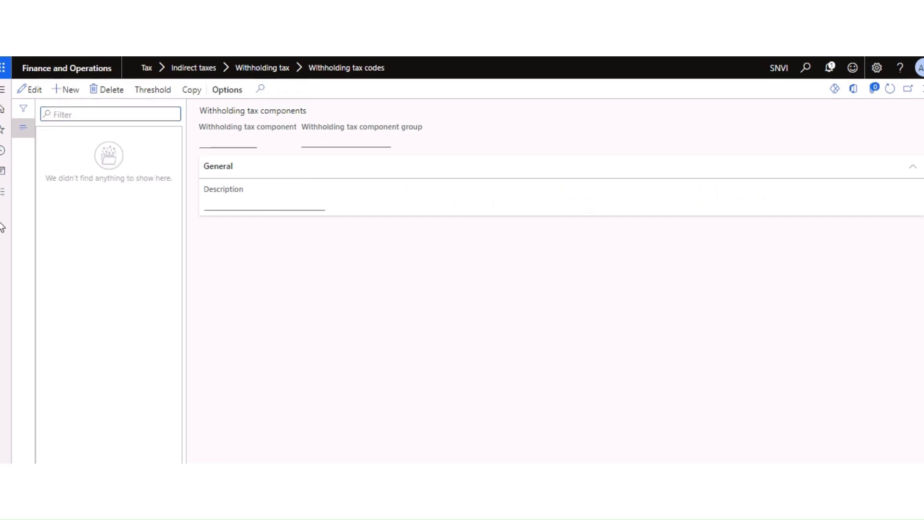
Step: Start new component 194I and create and save component group 194I with Resident status
click(68, 90)
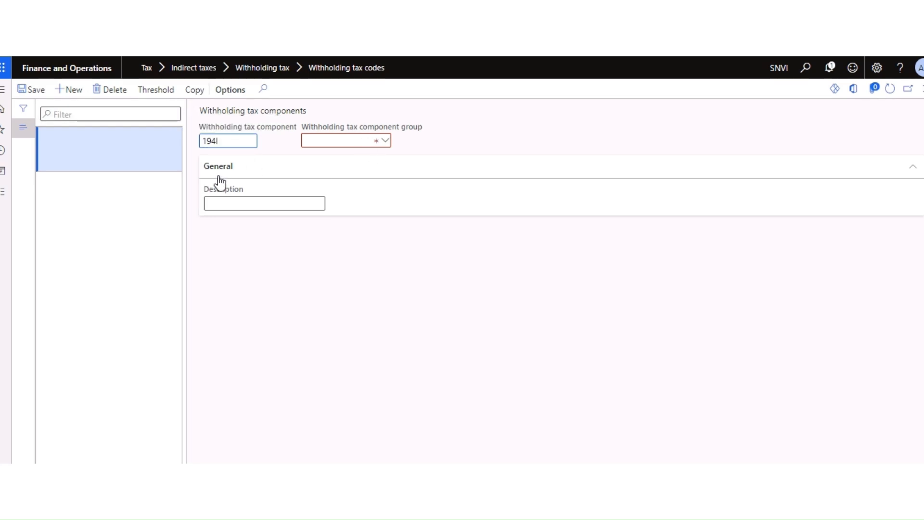
click(386, 142)
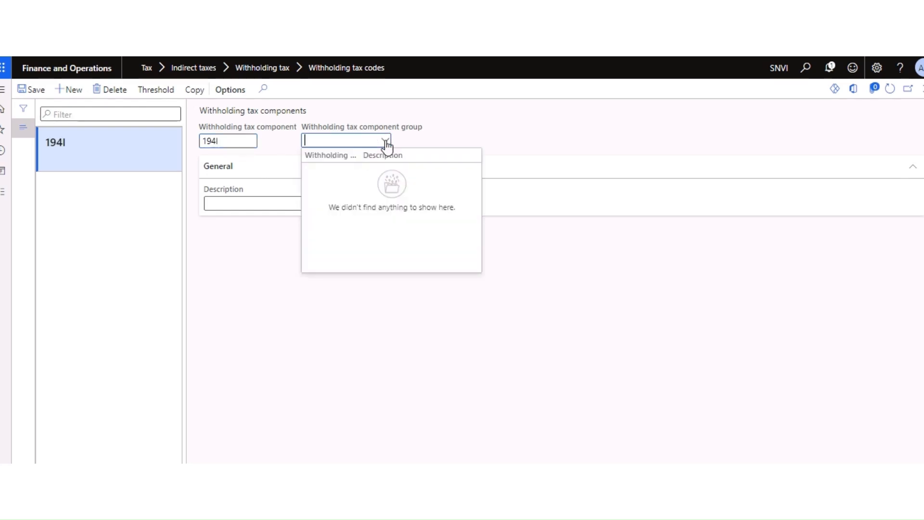
click(251, 260)
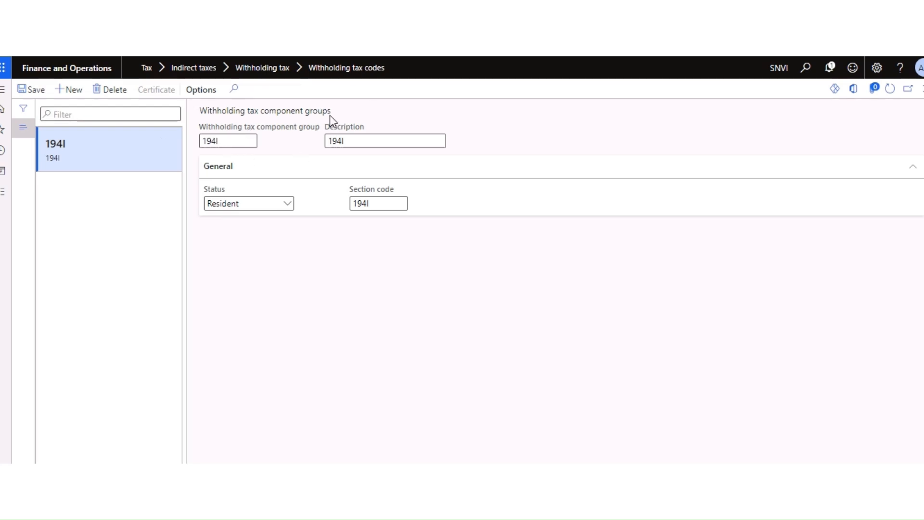
drag(334, 111, 211, 111)
click(246, 252)
drag(242, 141, 195, 143)
click(291, 206)
click(227, 221)
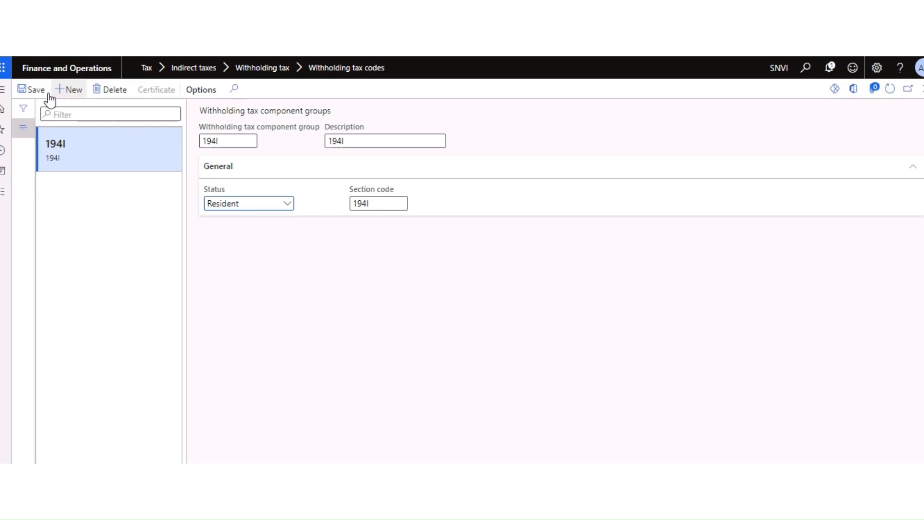
click(30, 90)
click(923, 90)
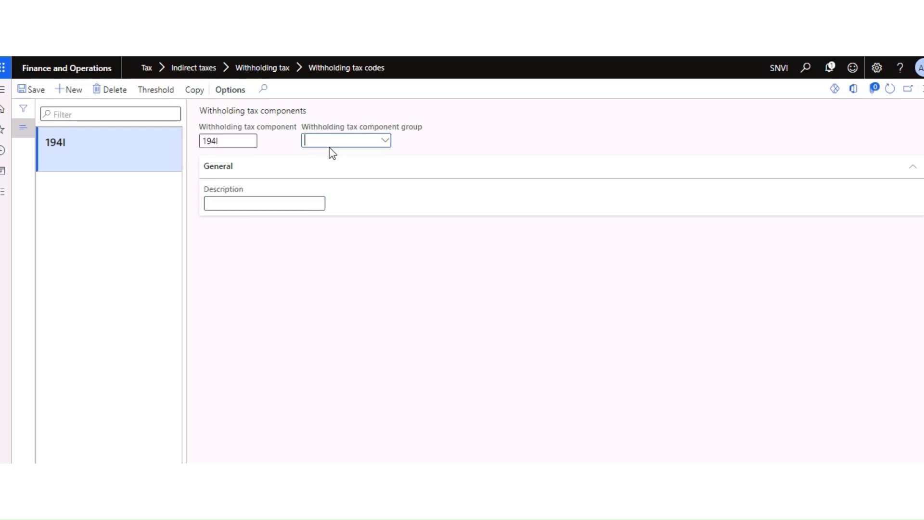
Step: Assign group 194I to component 194I, save it and return to tax codes
click(386, 140)
click(379, 168)
click(250, 202)
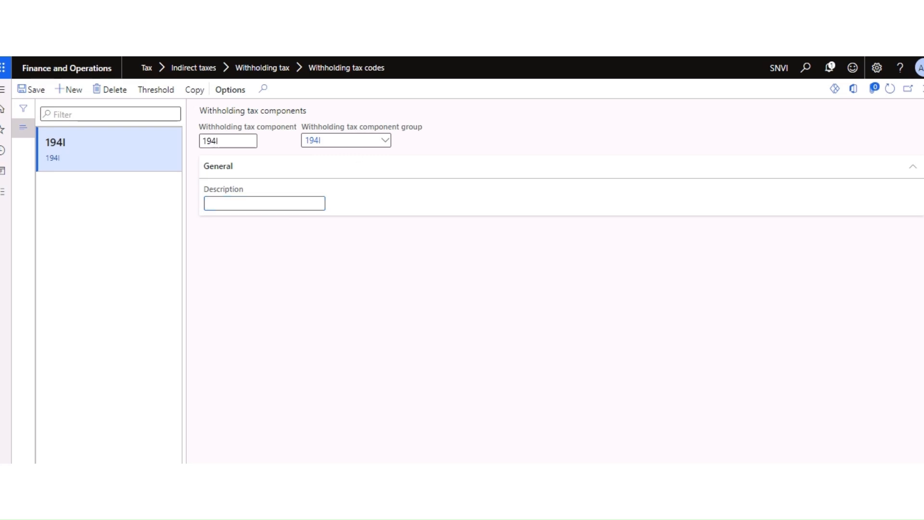
click(34, 95)
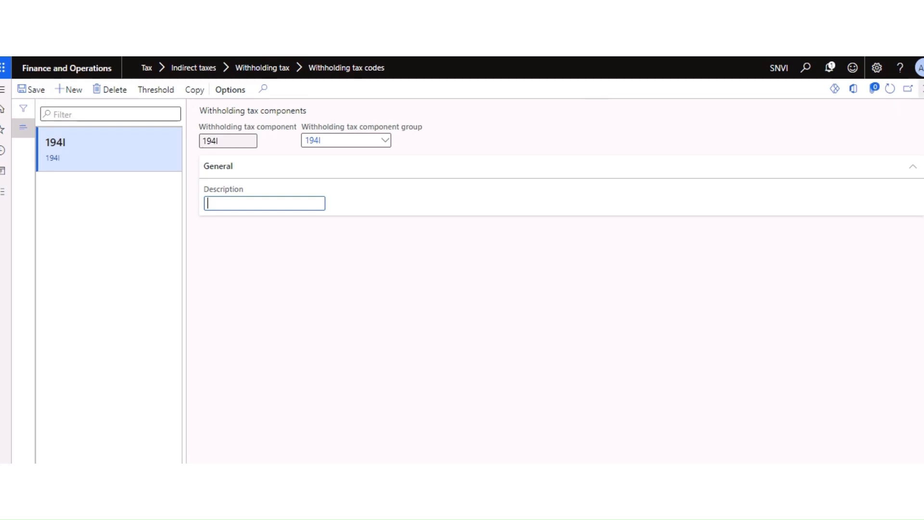
click(922, 89)
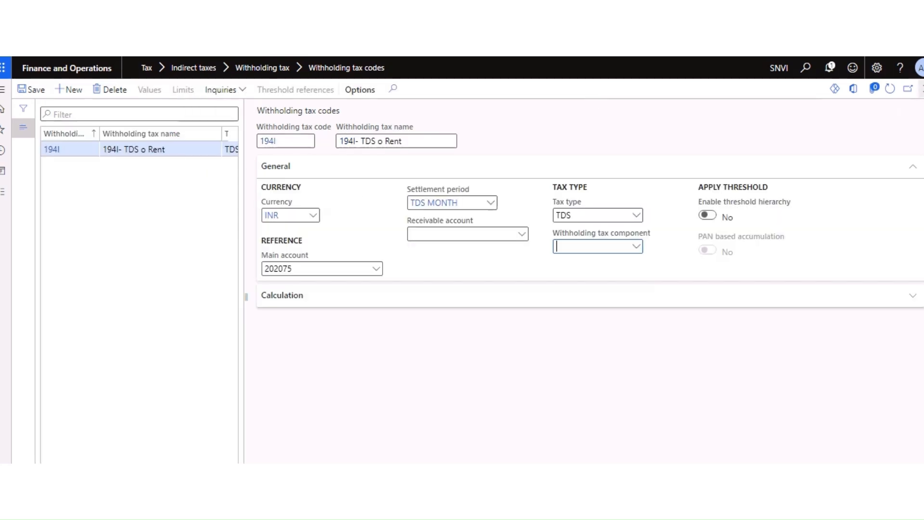
Step: Assign component 194I and set round-off to 0.01 with Normal rounding form
click(638, 247)
click(579, 275)
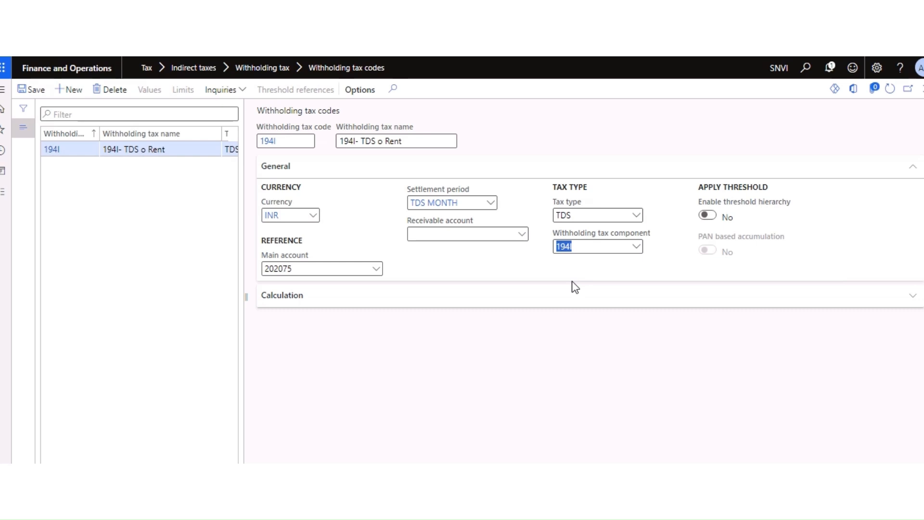
click(269, 296)
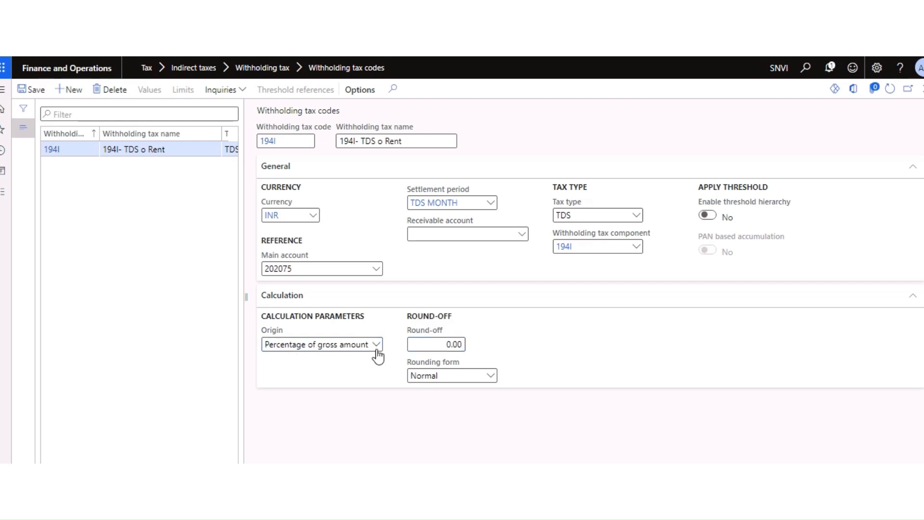
click(440, 345)
text(0.01)
click(491, 377)
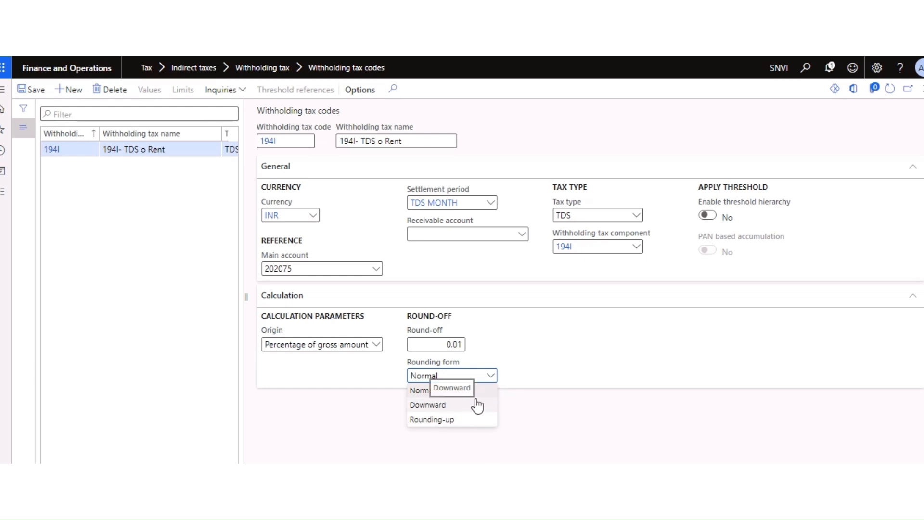
click(426, 391)
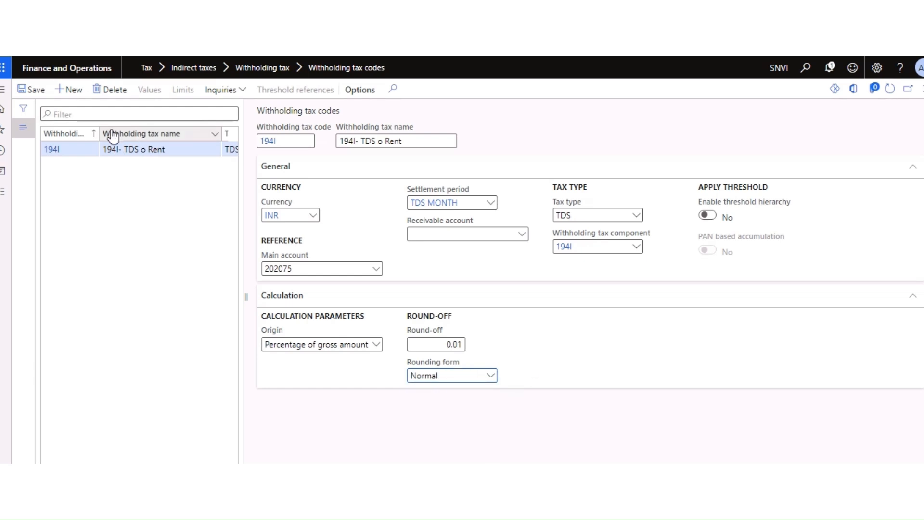
Step: Save withholding tax code 194I and close the form
click(37, 93)
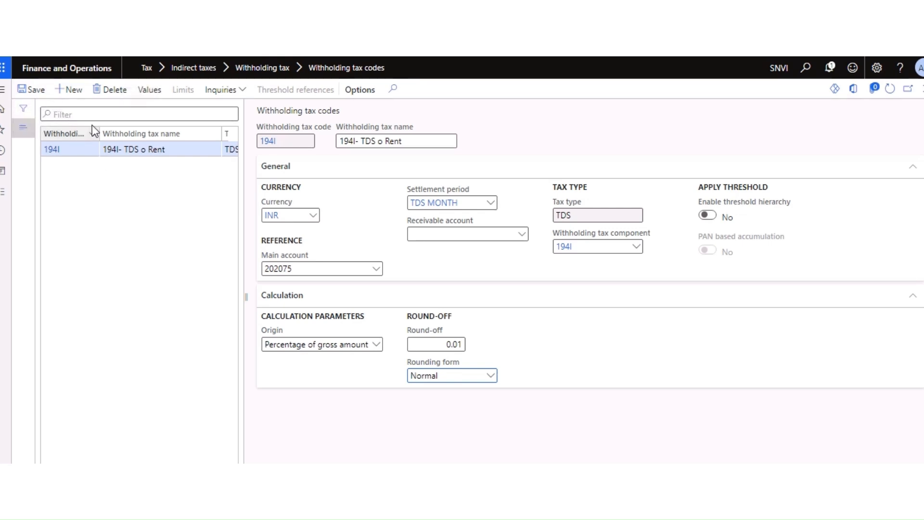
click(38, 96)
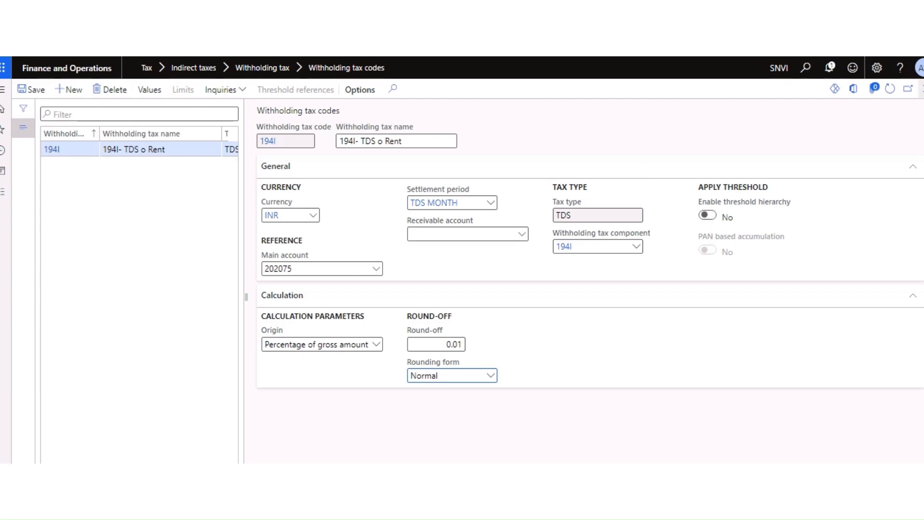
click(923, 89)
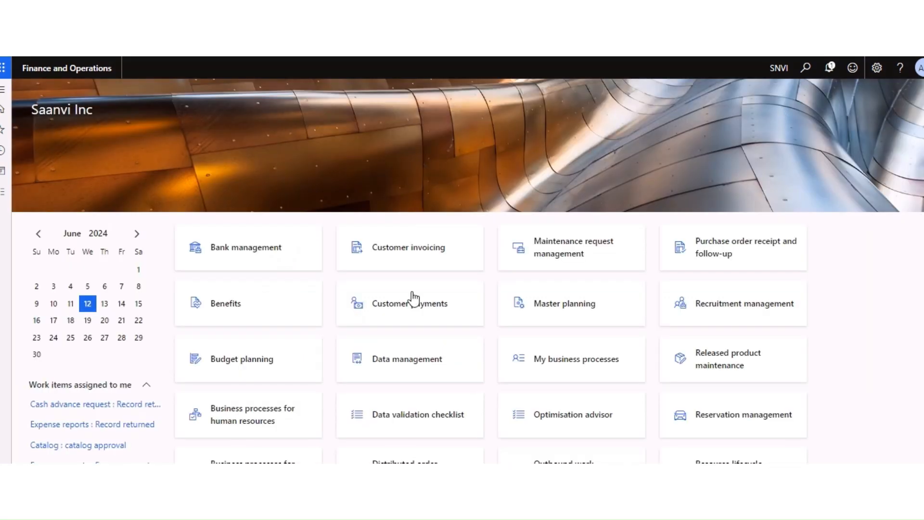
click(249, 463)
click(187, 231)
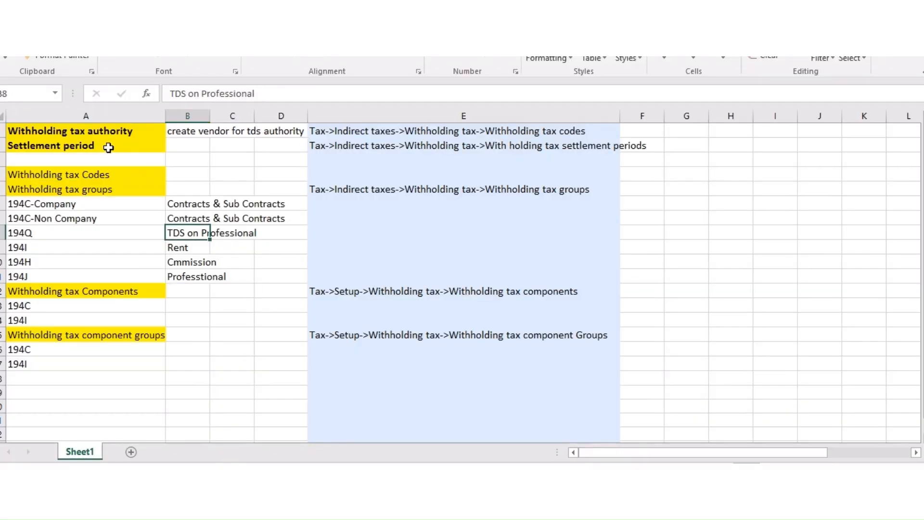
click(102, 140)
click(100, 175)
click(118, 193)
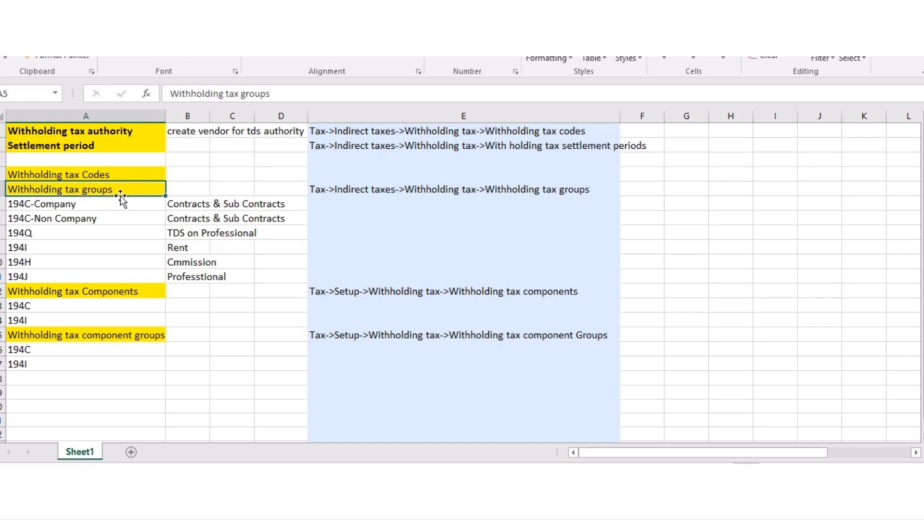
click(181, 249)
click(105, 308)
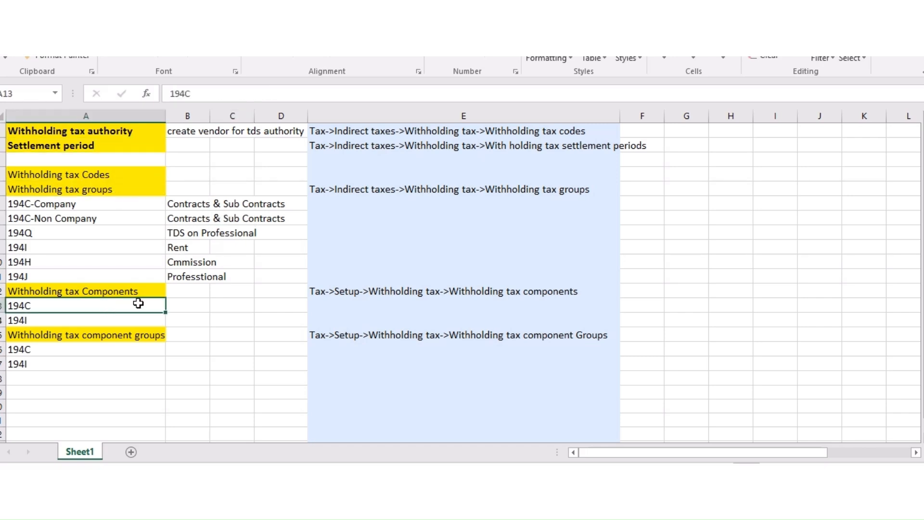
click(135, 335)
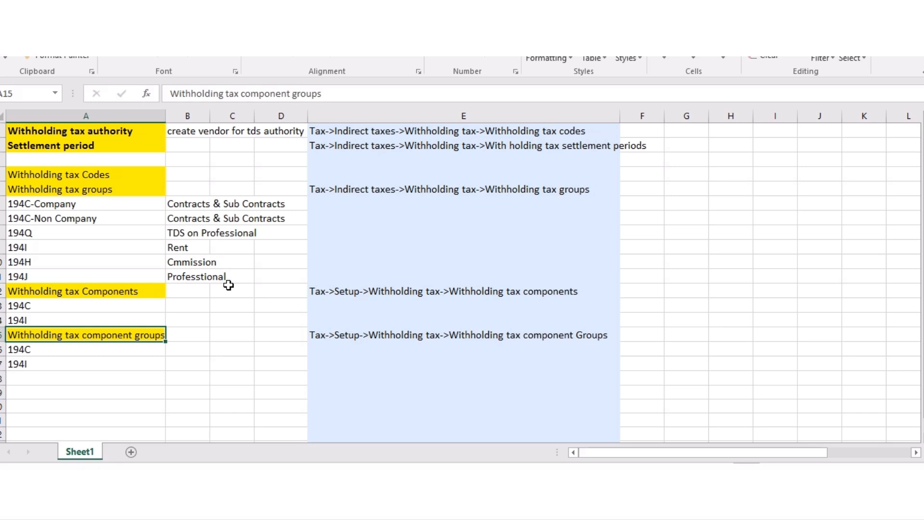
key(alt+Tab)
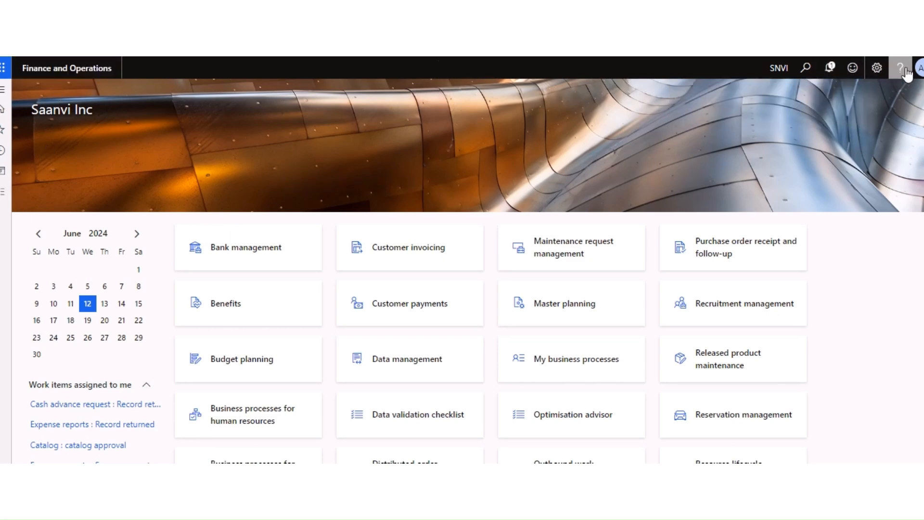
Step: Open the Values page for withholding tax code 194I from the Tax module
click(807, 69)
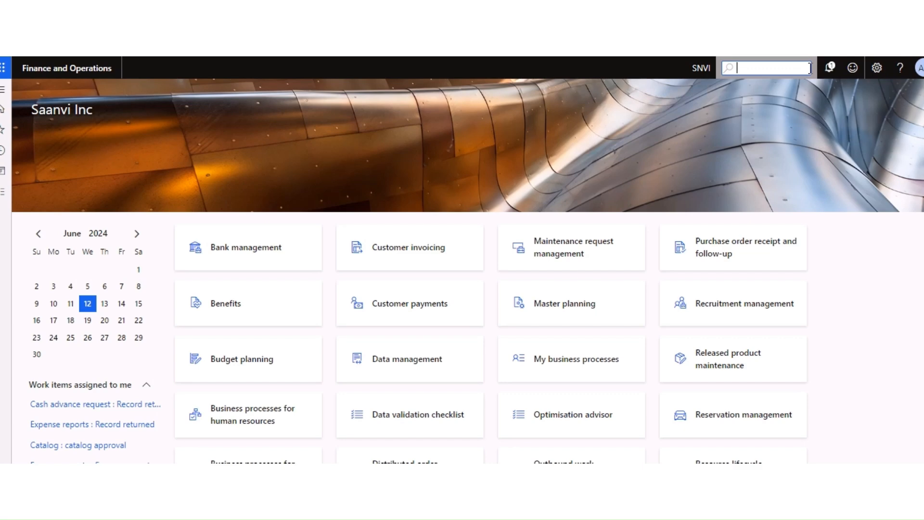
click(6, 195)
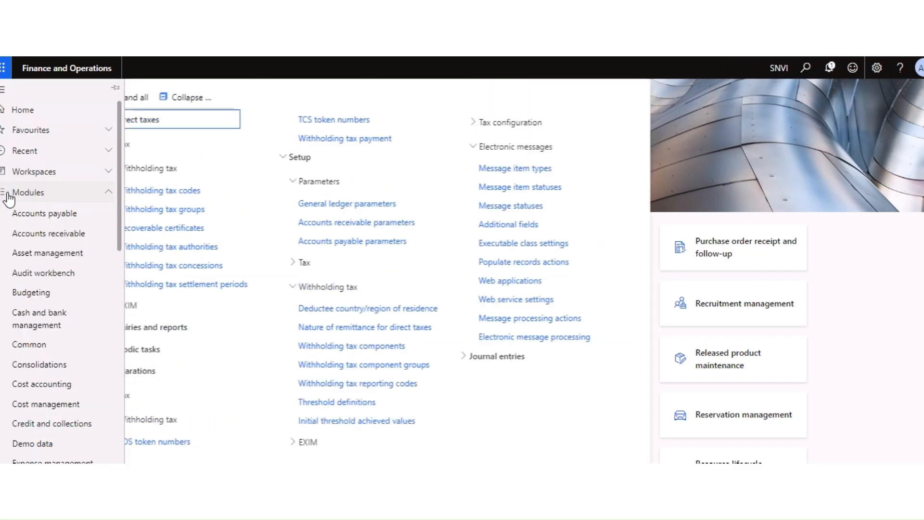
click(205, 191)
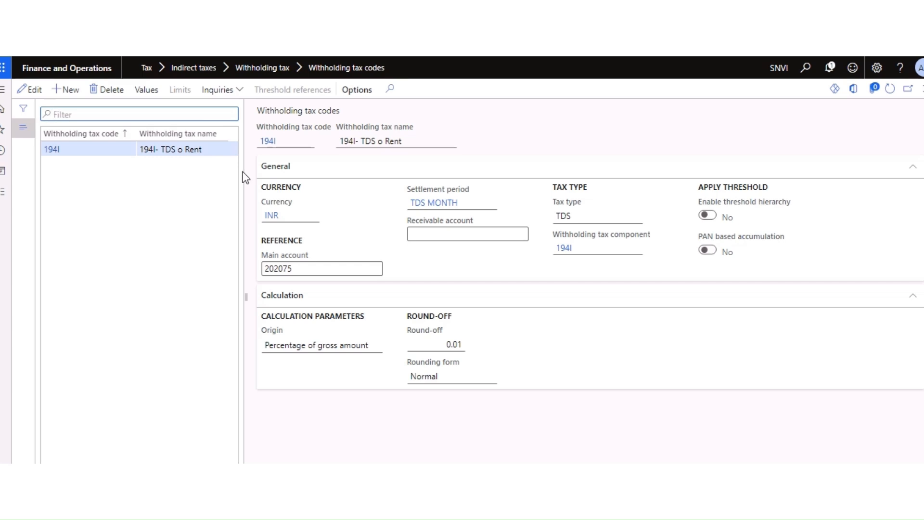
click(151, 90)
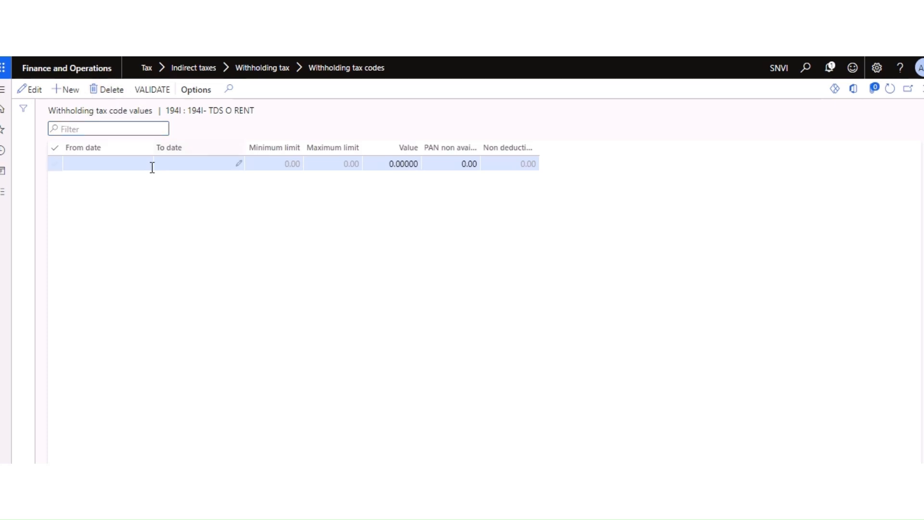
Step: Set the value line's From date to 4/1/2023
click(101, 162)
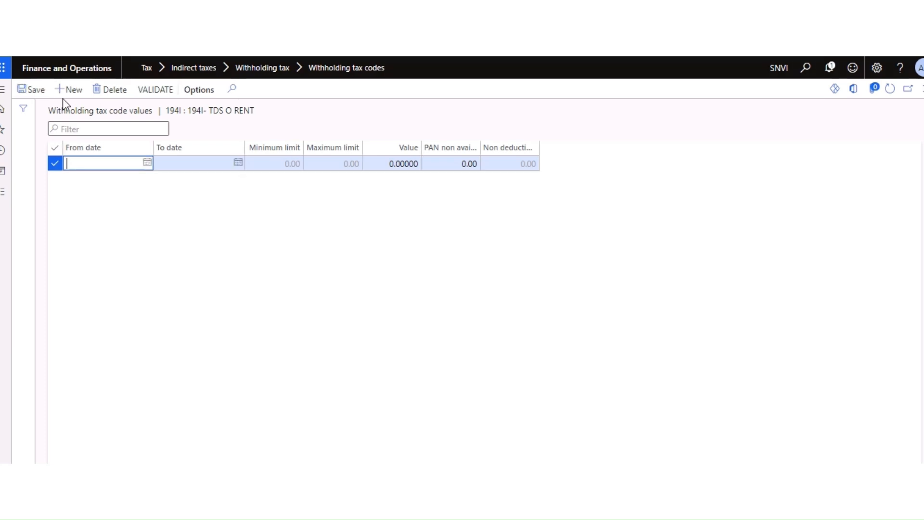
click(148, 163)
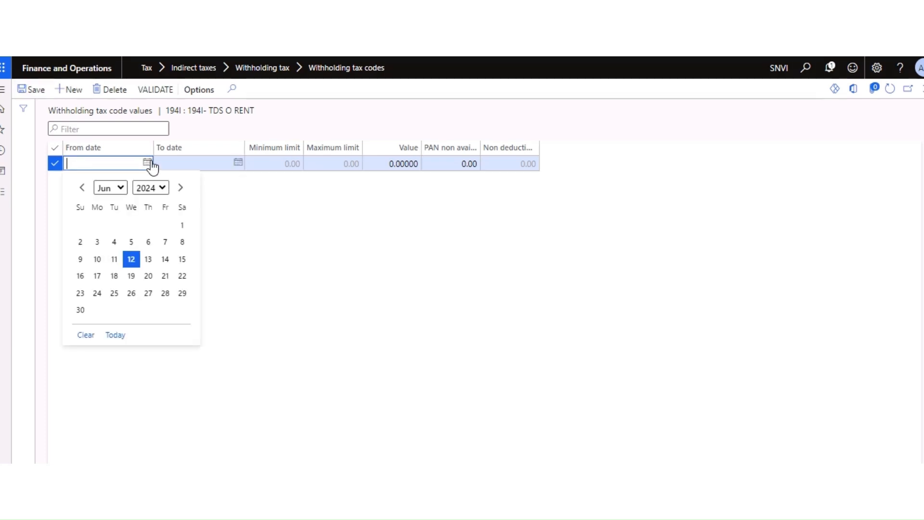
click(121, 189)
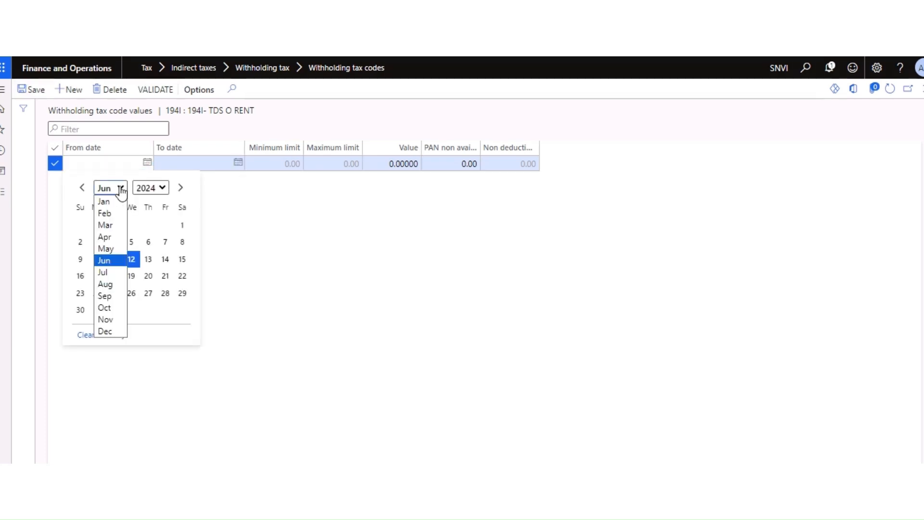
click(108, 237)
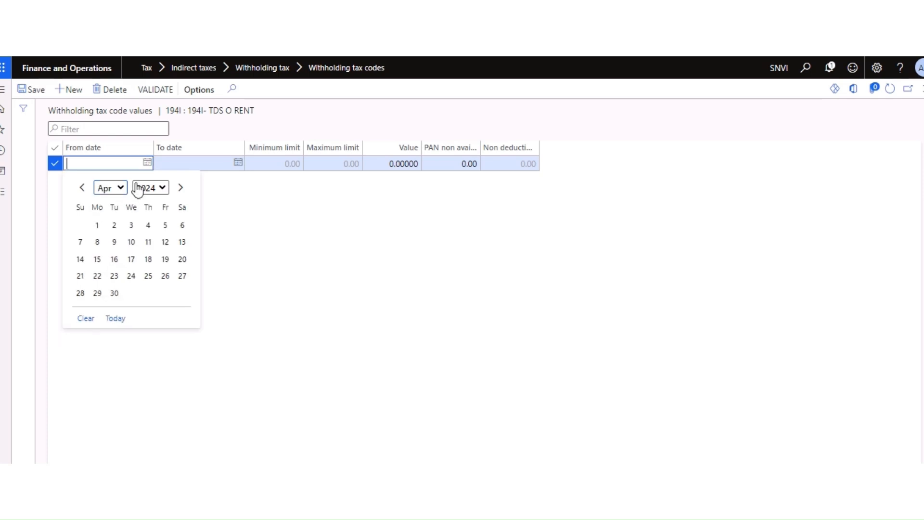
click(103, 224)
click(148, 164)
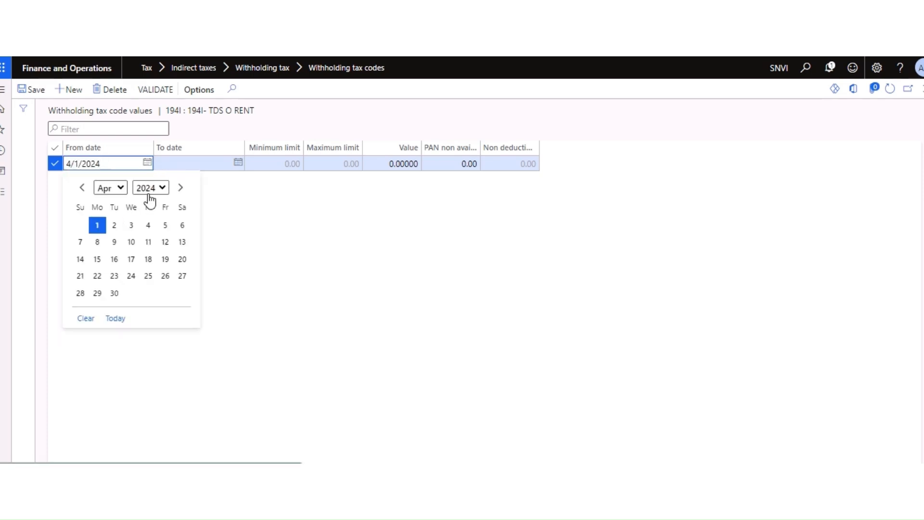
key(BackSpace)
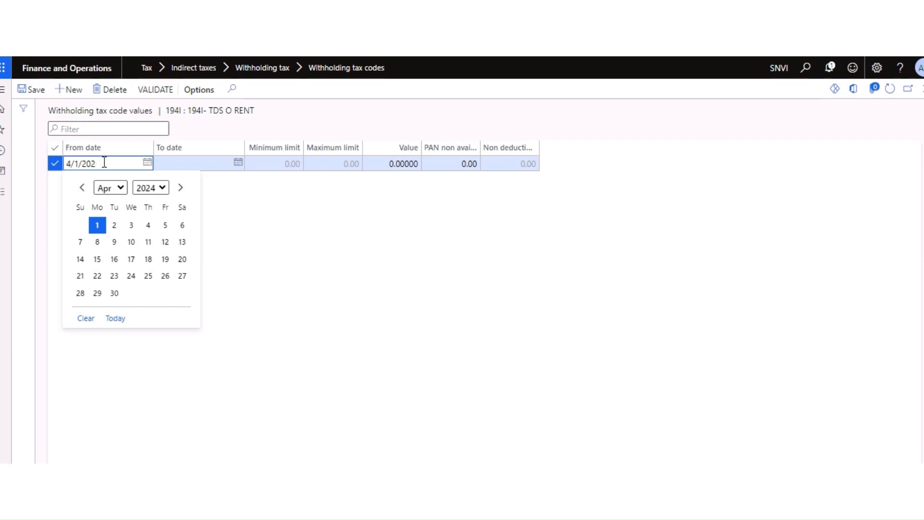
text(3)
key(Tab)
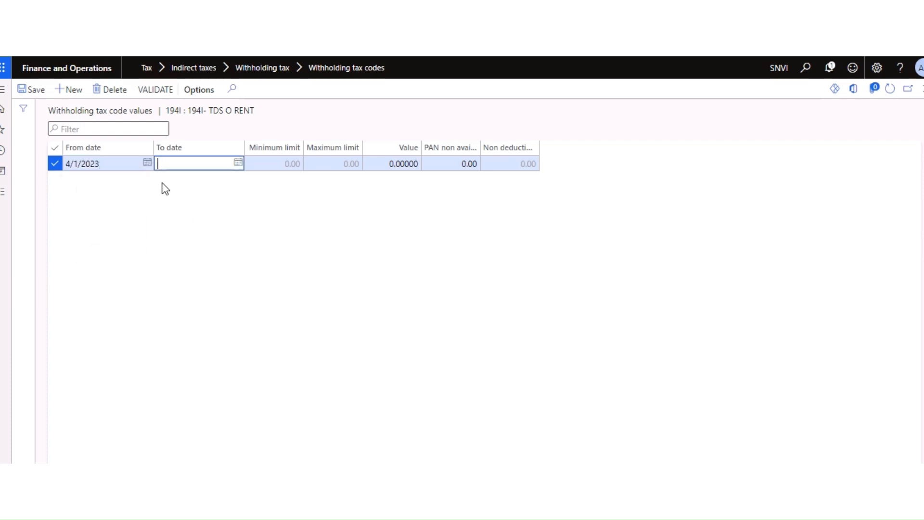
Step: Set the value line's To date to 4/30/2024
click(239, 163)
click(202, 188)
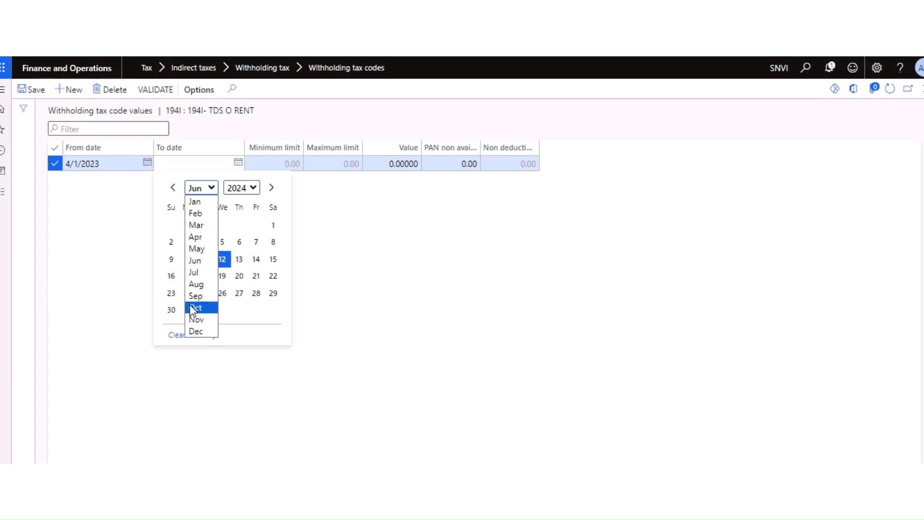
click(195, 237)
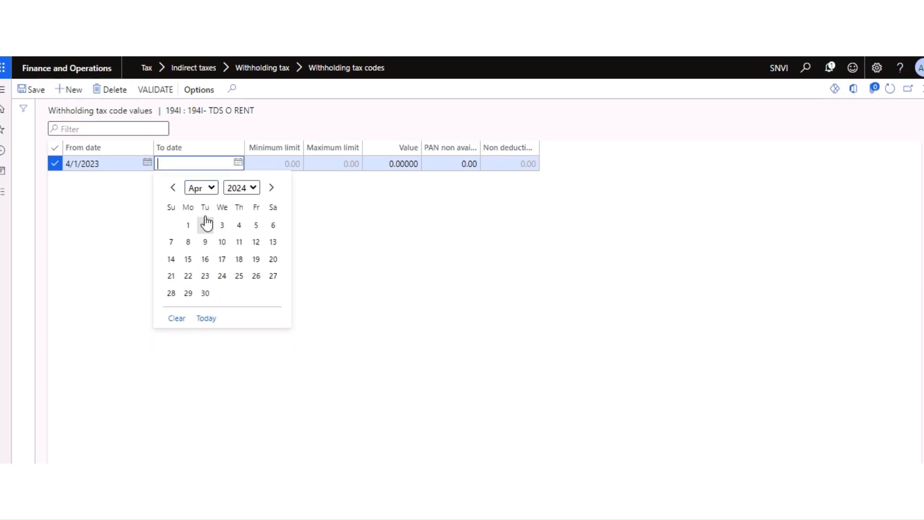
click(260, 193)
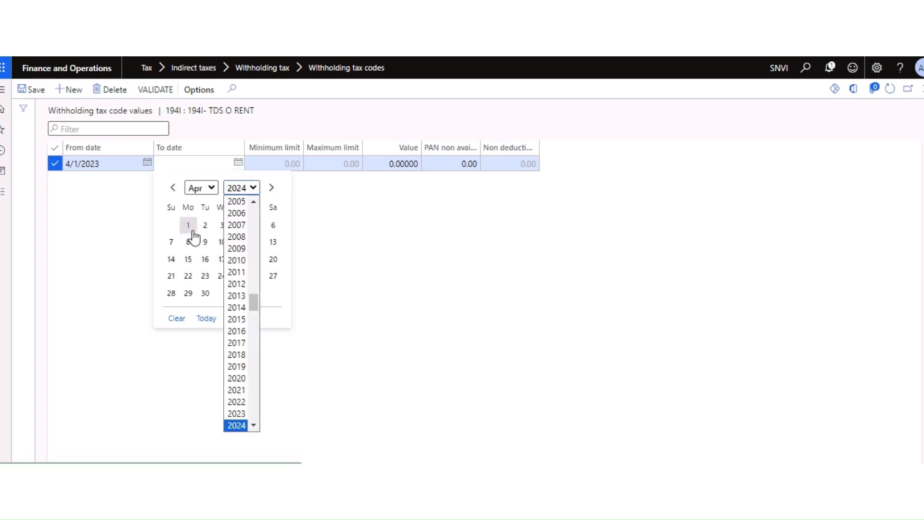
click(204, 294)
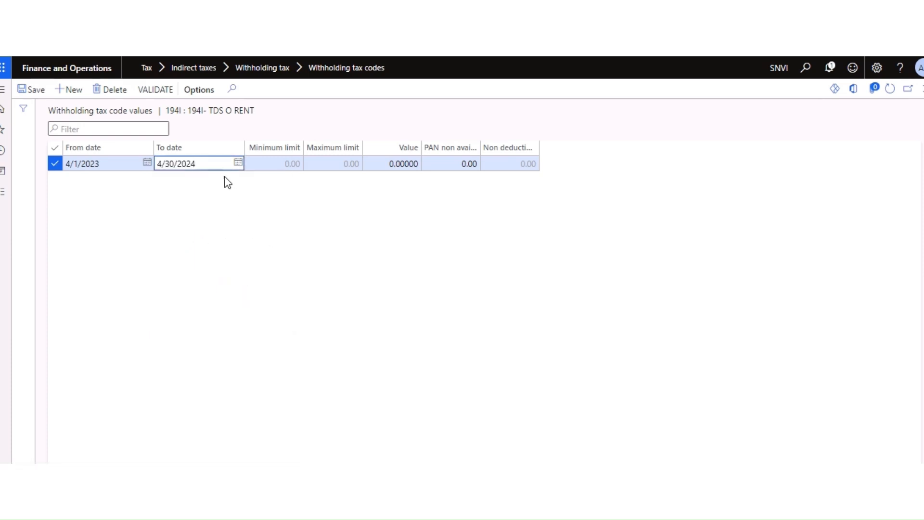
text(3)
key(Tab)
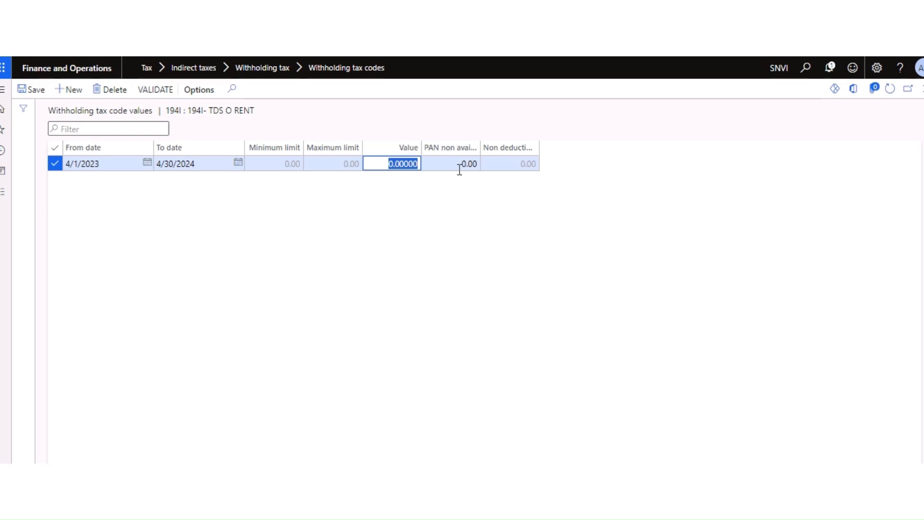
Step: Widen the PAN non availability % and Non deductible % columns
drag(476, 148, 537, 147)
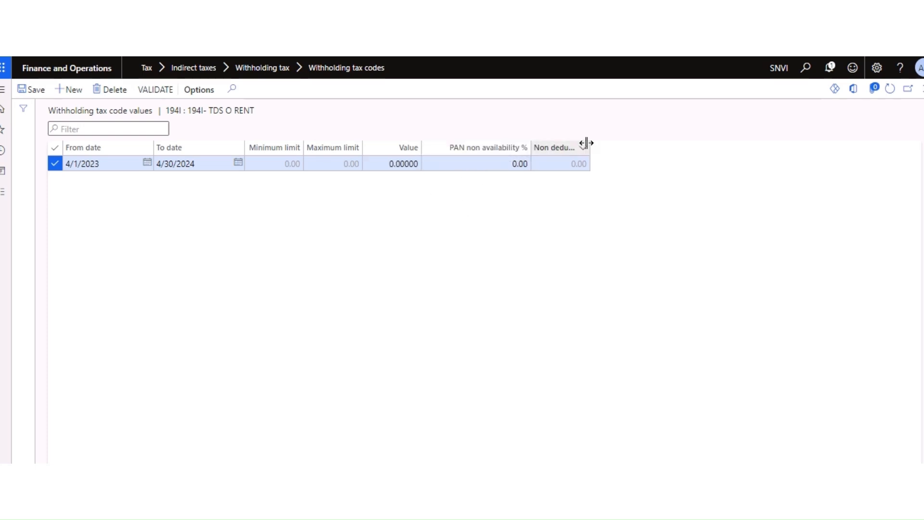
drag(590, 147, 653, 147)
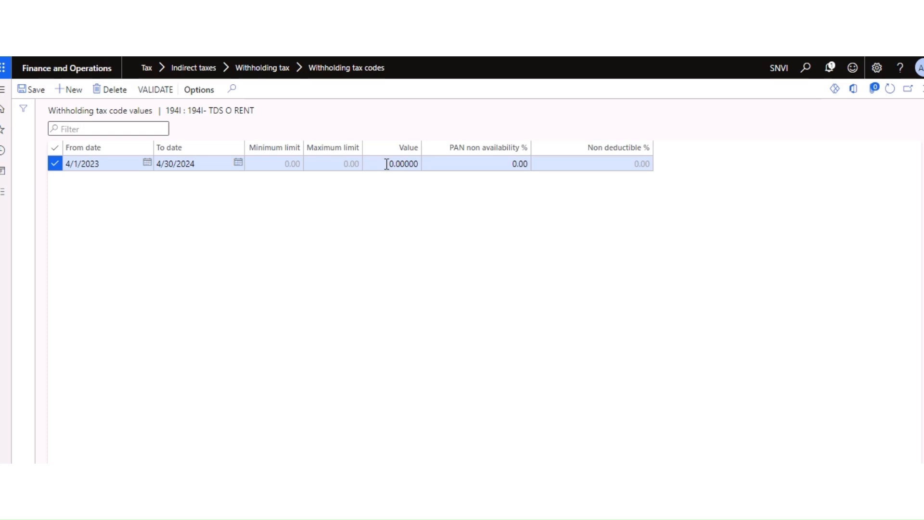
drag(389, 163, 405, 163)
click(434, 207)
key(ctrl+t)
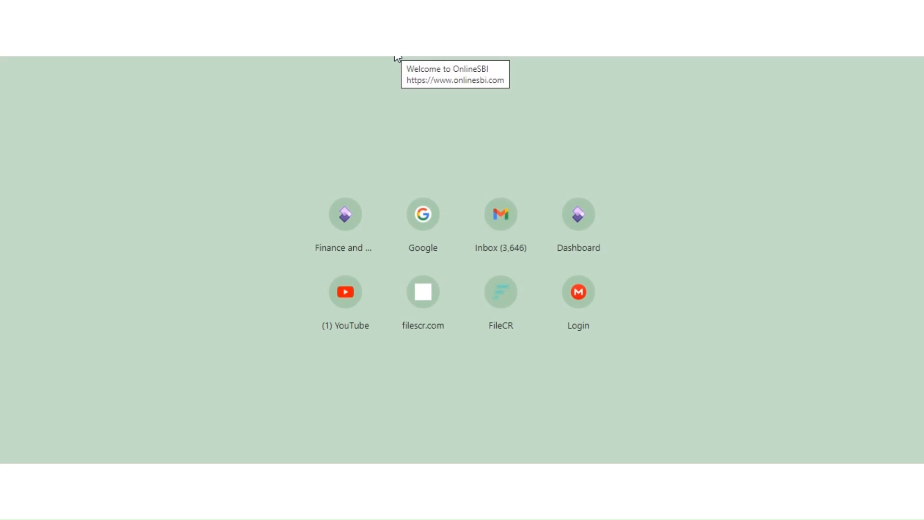
Step: Search Google for 'tds slab rate for fy 2023-24'
text(td)
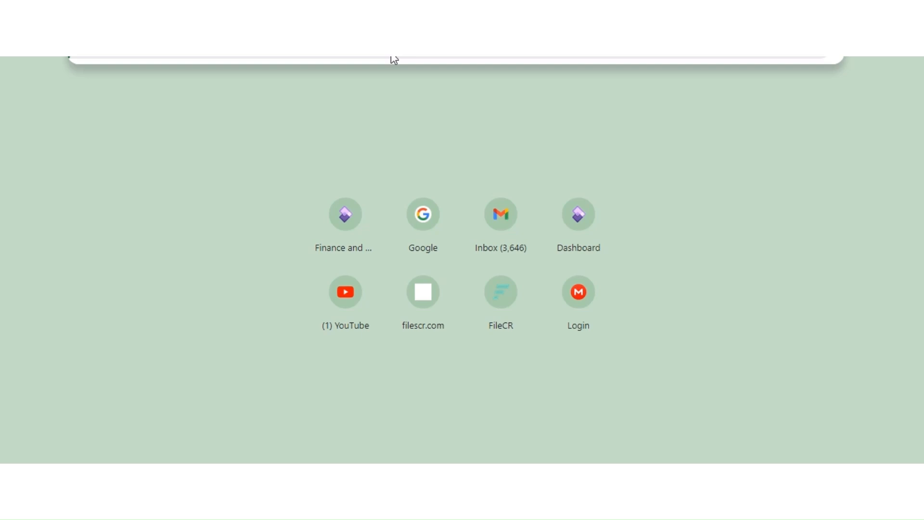
click(391, 56)
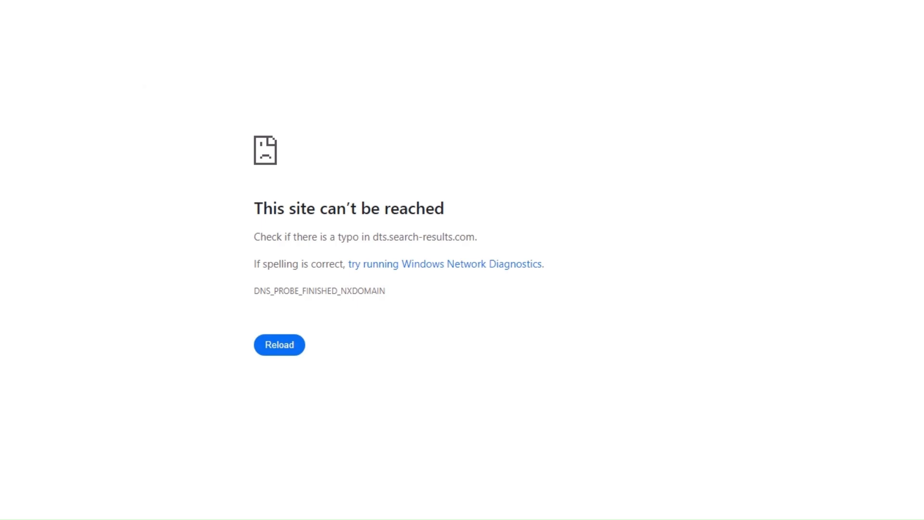
text(G)
key(Return)
text(T)
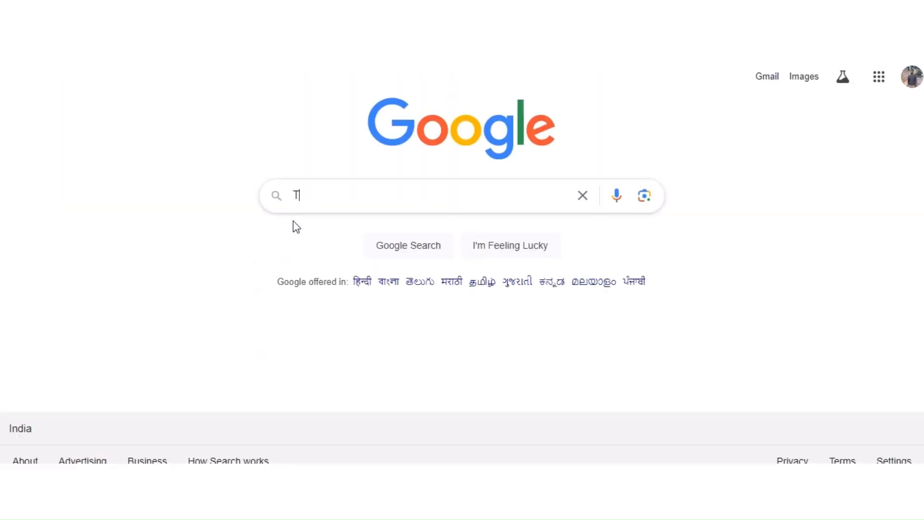
text(DS SLAB)
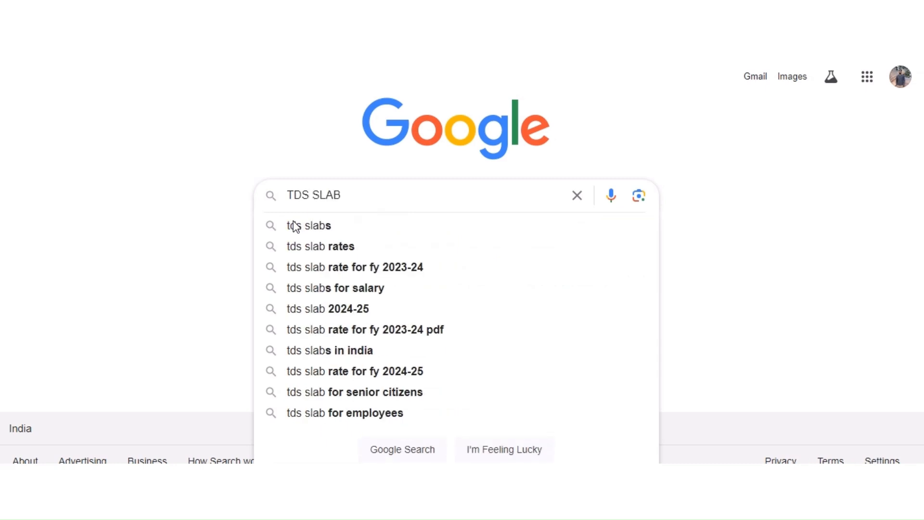
key(Down)
key(Down)
key(Down)
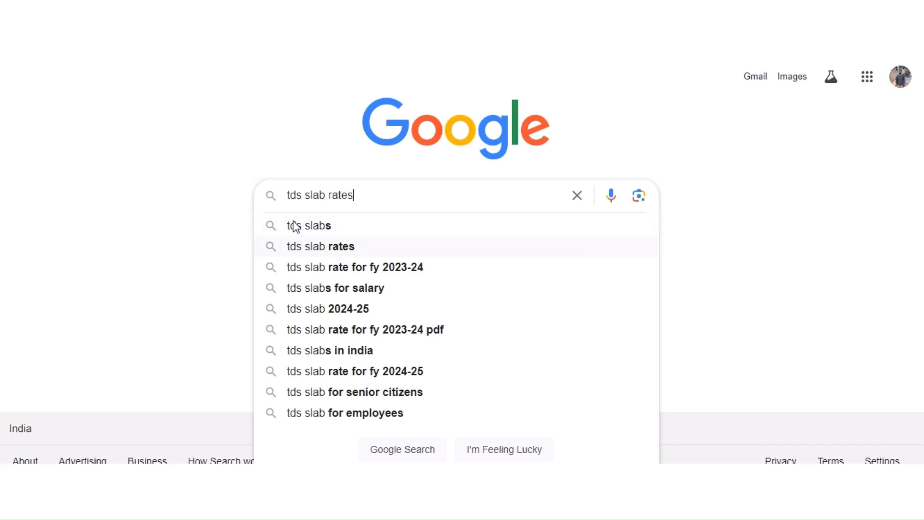
click(400, 268)
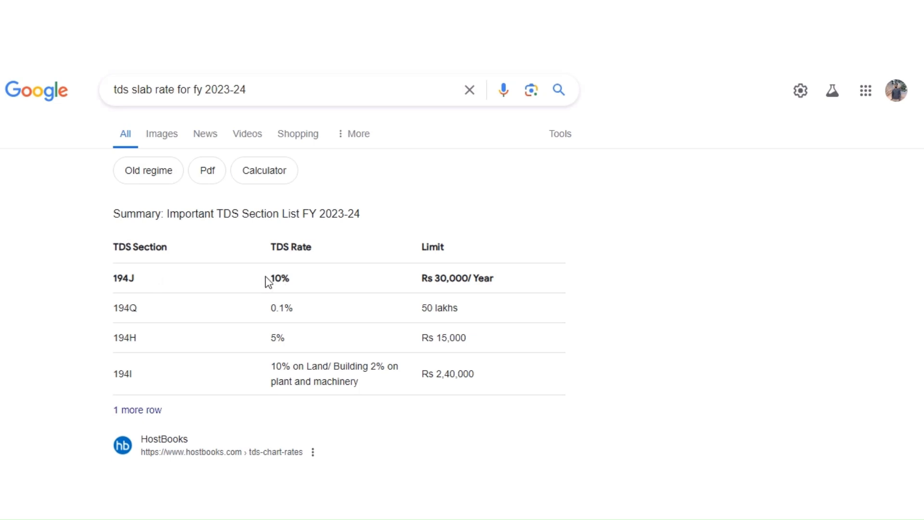
Step: Scroll the HostBooks TDS rate chart to the 194I rows and note the 2,40,000 threshold
scroll(233, 305, down, 2)
scroll(231, 304, down, 2)
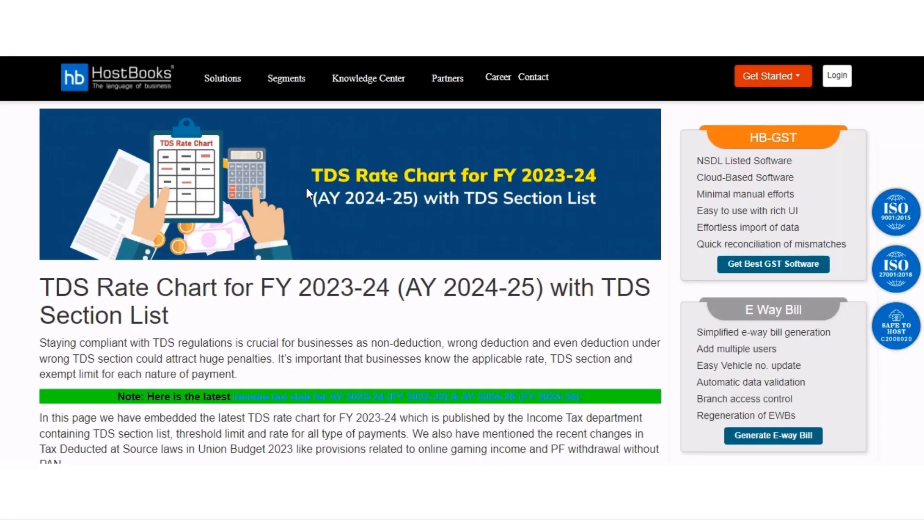
scroll(327, 318, down, 5)
scroll(328, 318, down, 2)
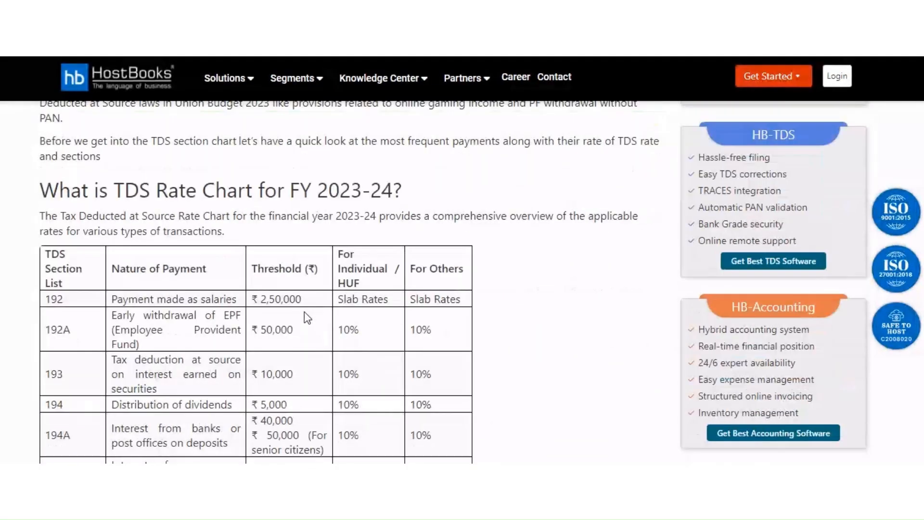
scroll(247, 313, down, 3)
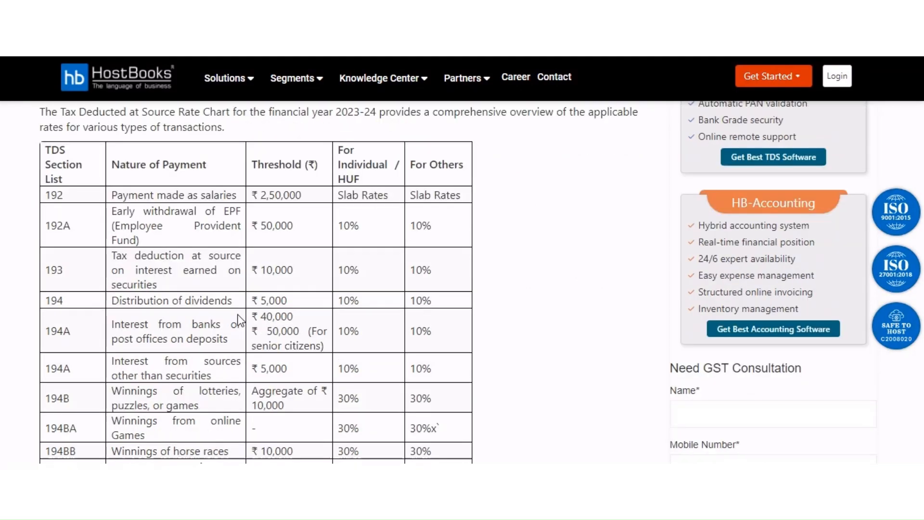
scroll(112, 307, down, 10)
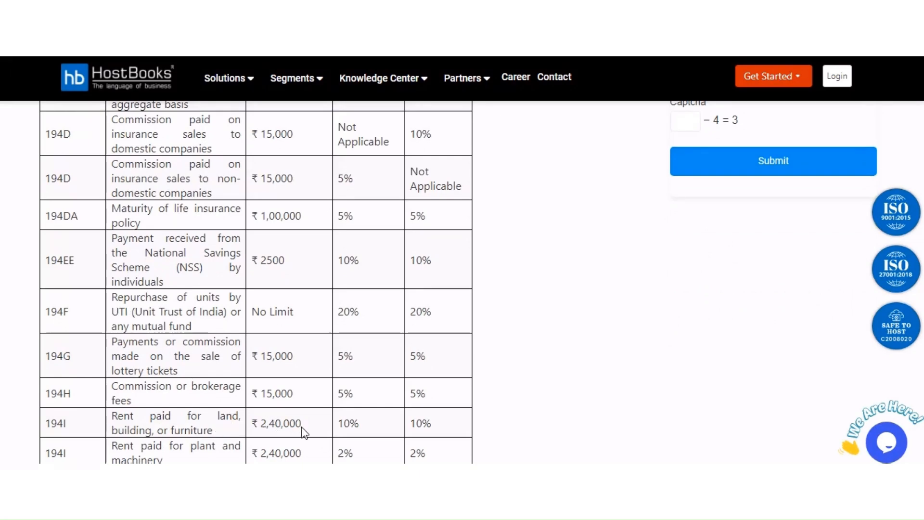
drag(302, 424, 259, 424)
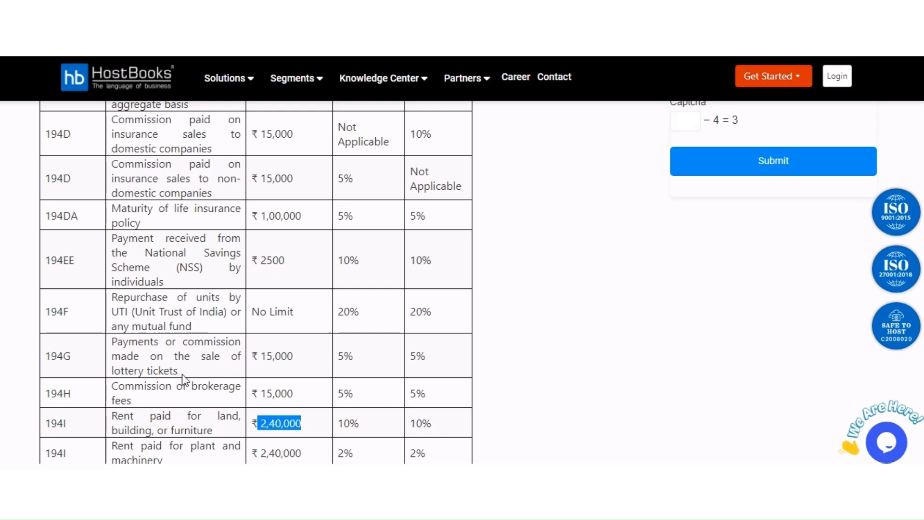
scroll(252, 384, down, 3)
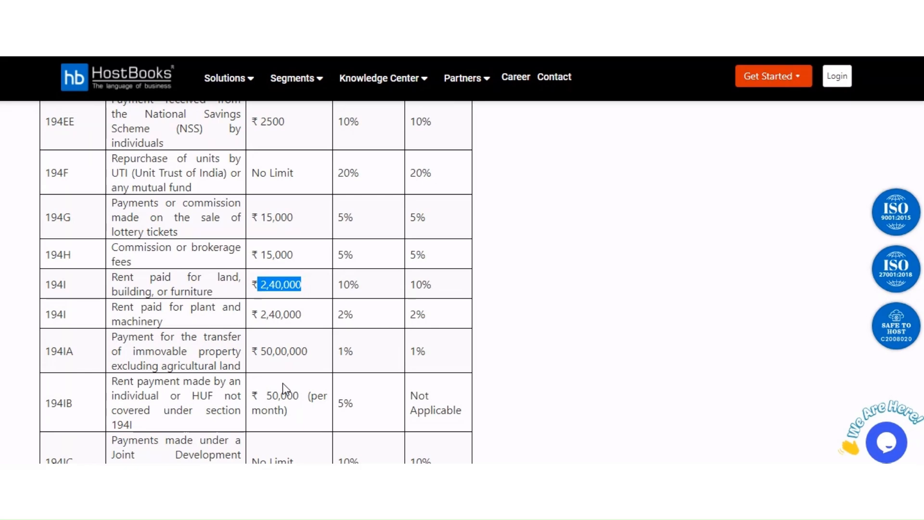
click(365, 291)
Step: Check the standard 20% rate listed under Section 196A
scroll(439, 284, up, 3)
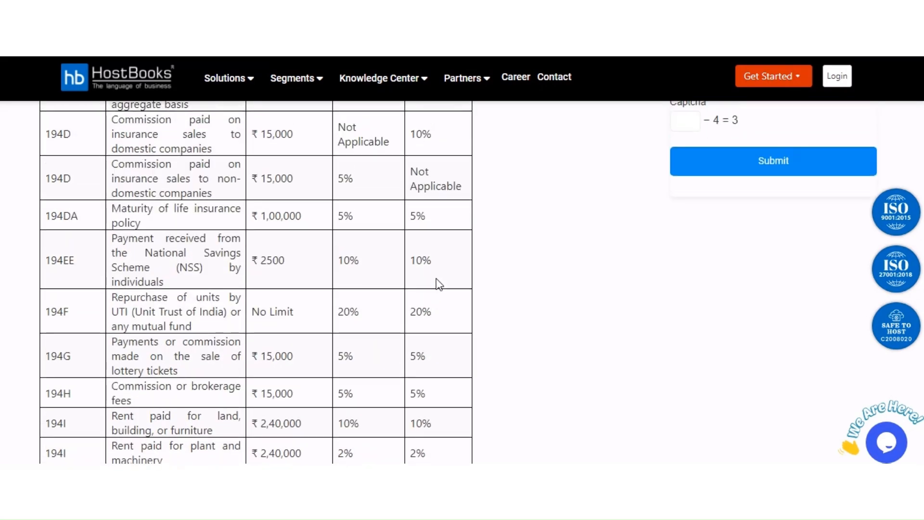
scroll(439, 284, up, 3)
scroll(437, 278, up, 9)
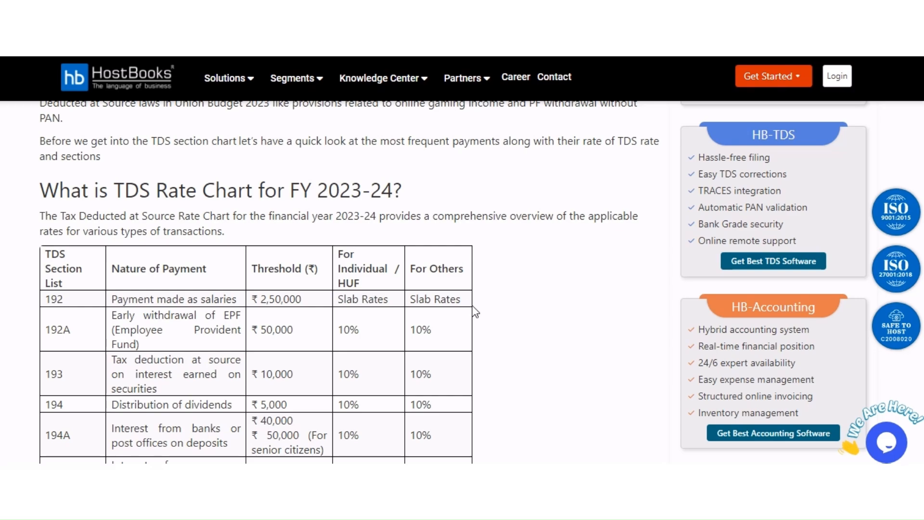
scroll(475, 313, down, 10)
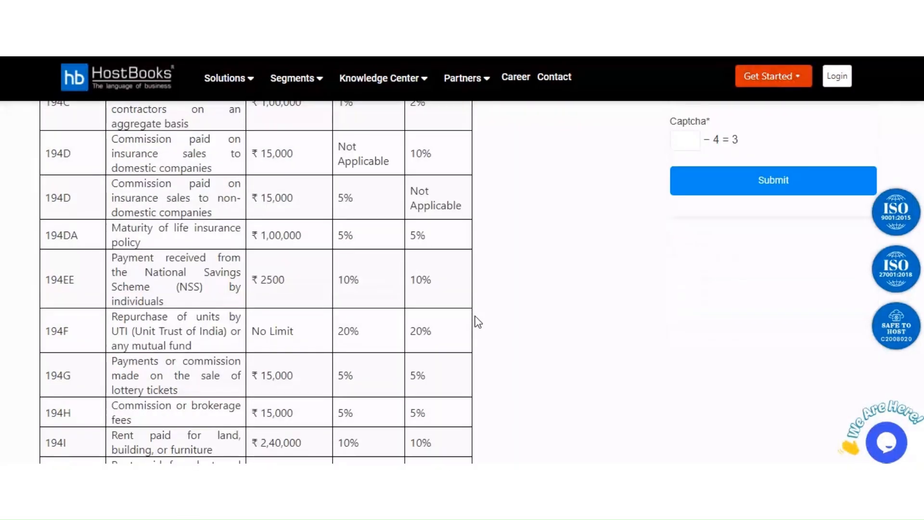
scroll(478, 322, down, 1)
scroll(476, 315, down, 15)
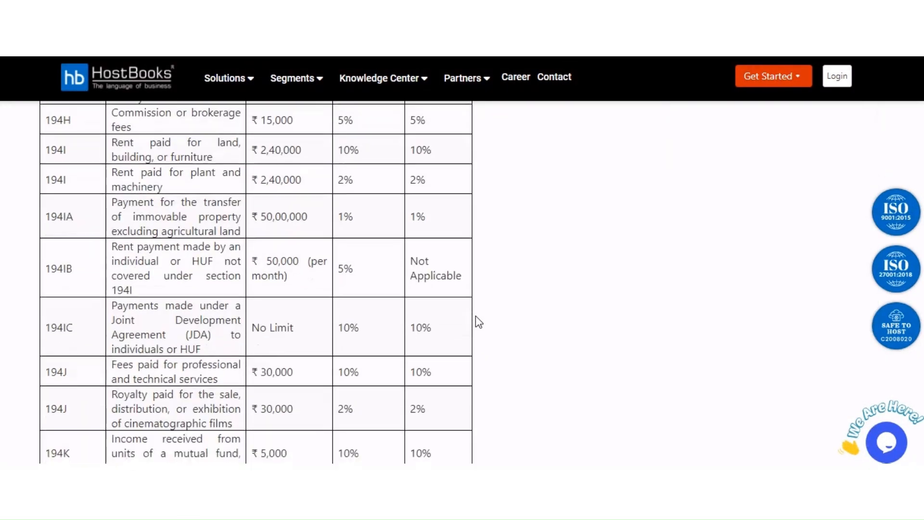
scroll(480, 325, down, 8)
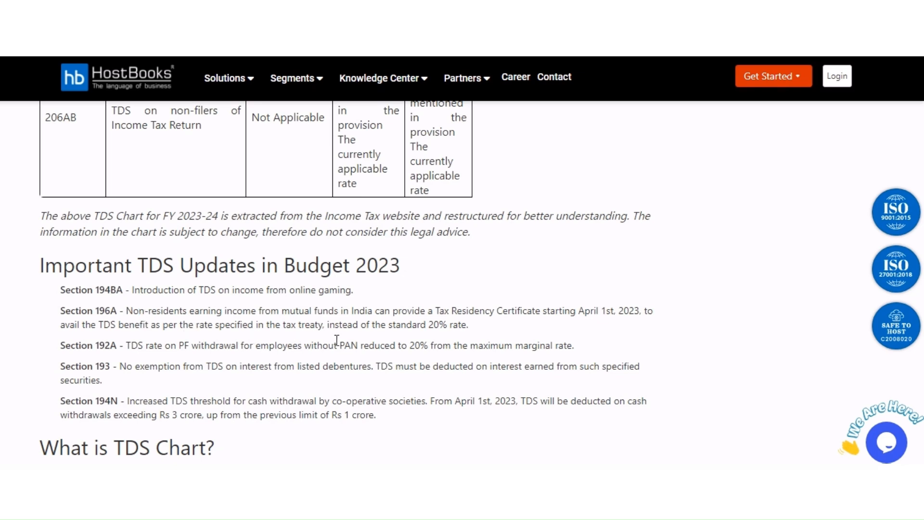
drag(471, 327, 392, 317)
click(280, 325)
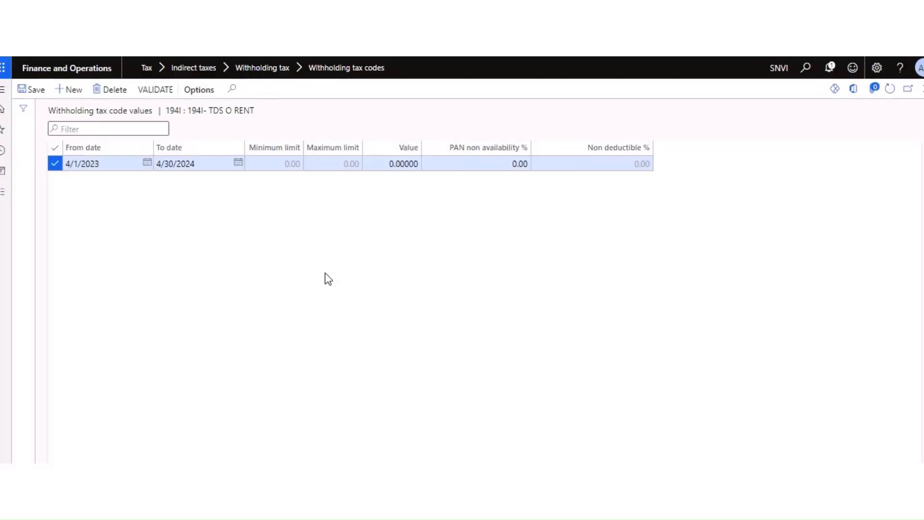
Step: Enter Value 10 and PAN non-availability 20%, then save and validate the 194I line
click(390, 164)
text(10)
key(Tab)
text(20)
key(Tab)
click(35, 91)
click(167, 92)
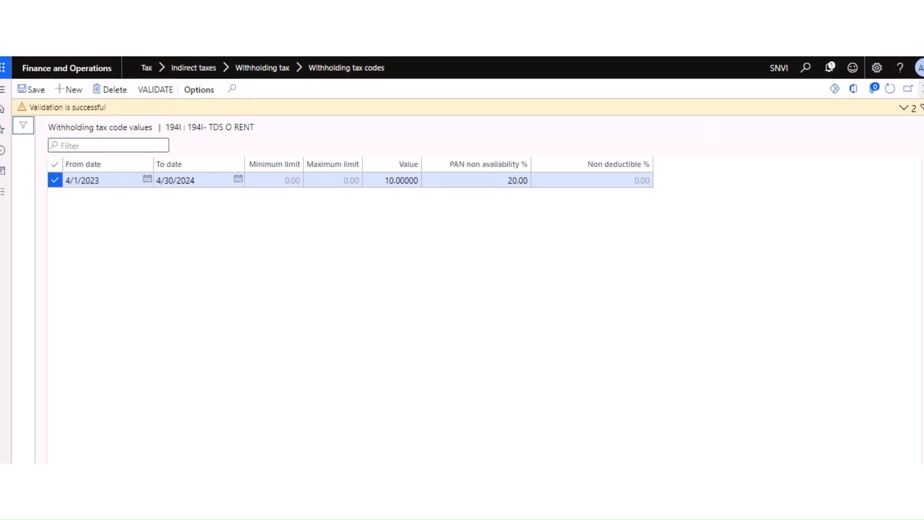
click(921, 88)
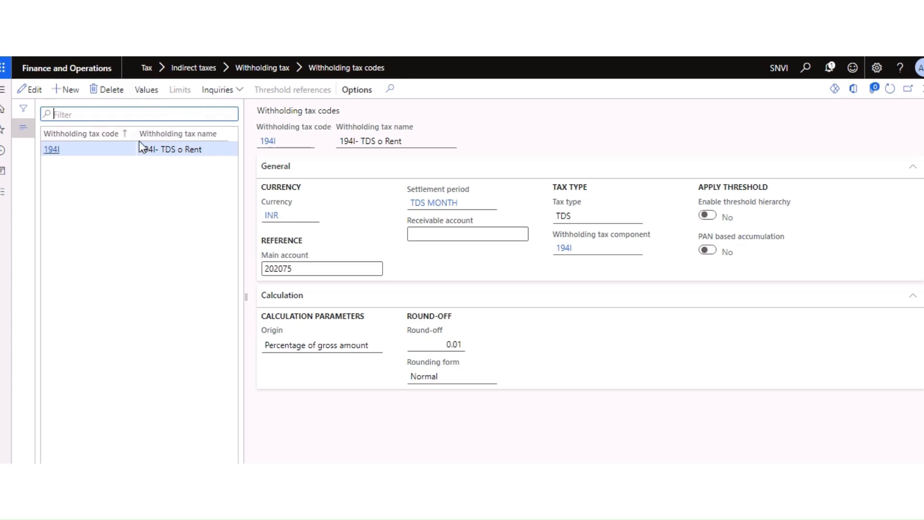
Step: Check Inquiries, refresh and edit code 194I, then close the withholding tax codes form
click(219, 92)
click(154, 204)
click(116, 192)
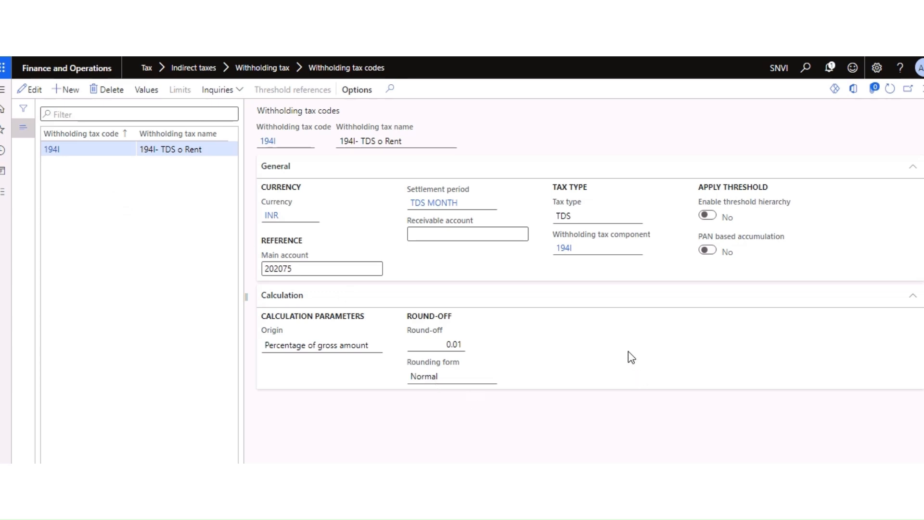
click(891, 91)
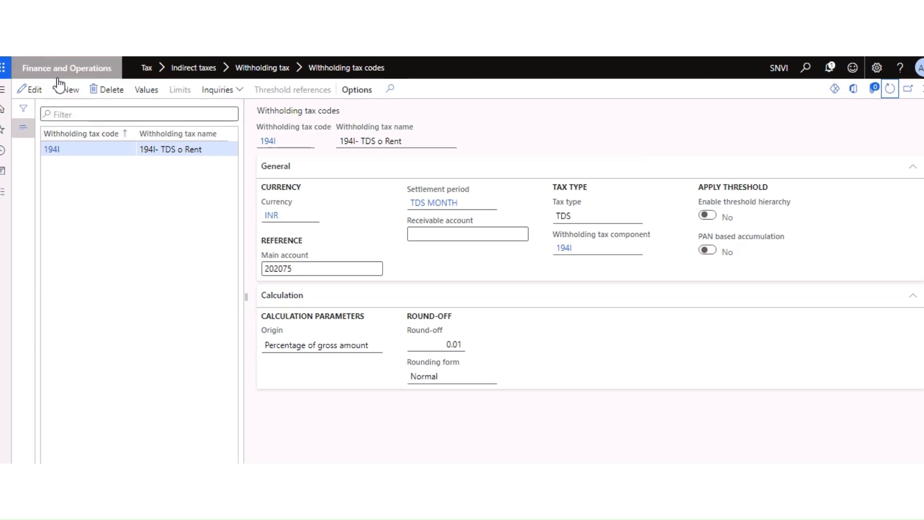
click(34, 91)
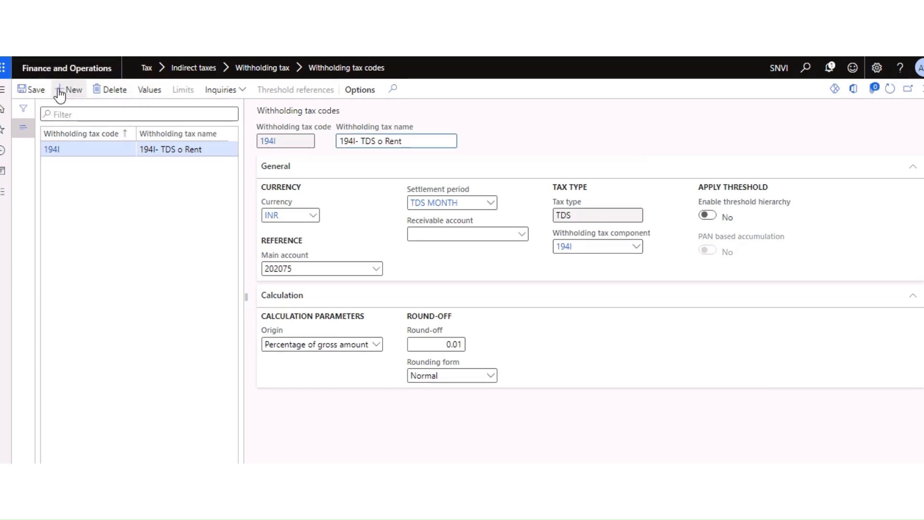
click(922, 88)
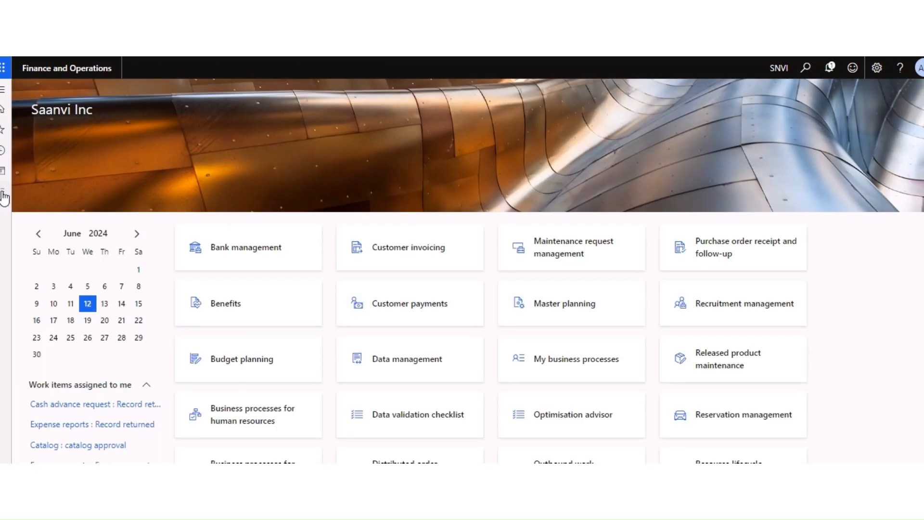
click(3, 198)
Step: Add withholding tax group 194I, copying 194I into its description, with tax type TDS
click(235, 214)
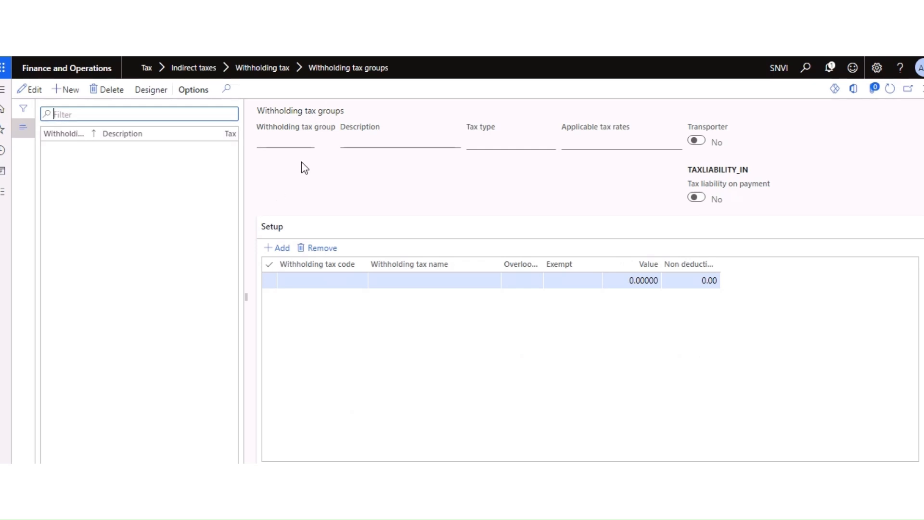
click(67, 89)
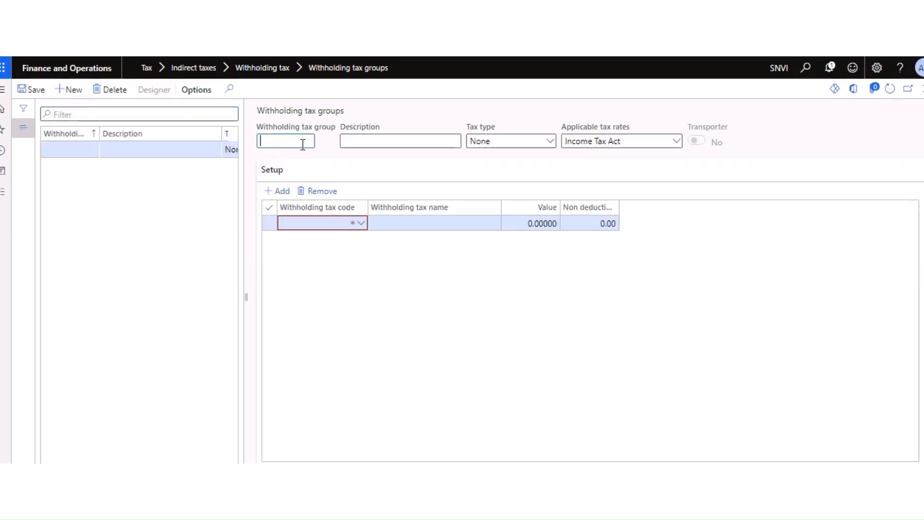
text(194I)
double_click(285, 140)
key(ctrl+c)
click(345, 140)
key(ctrl+v)
click(551, 143)
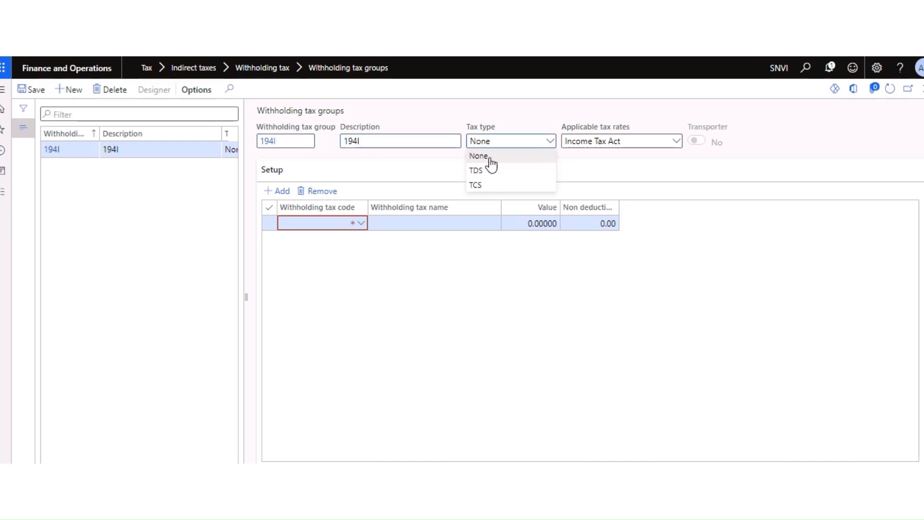
click(477, 172)
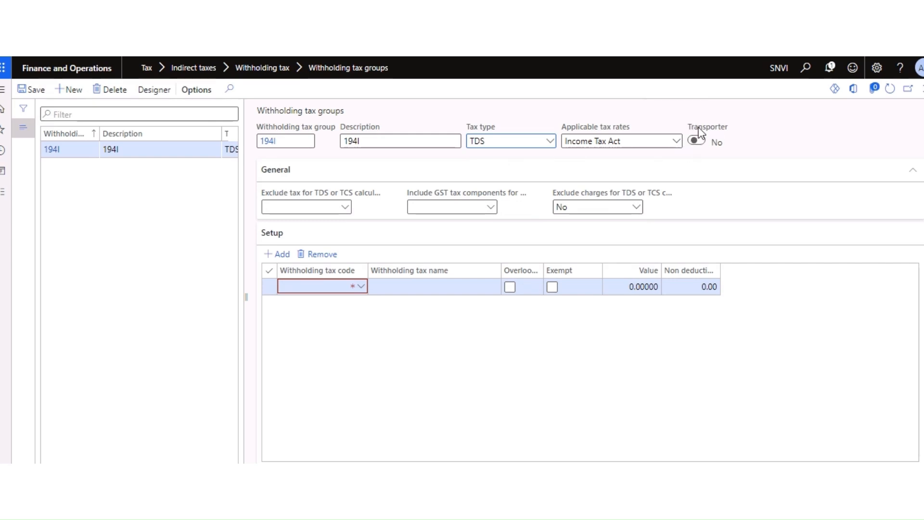
Step: Check the exclude-tax, GST components and exclude-charges options for group 194I
click(344, 208)
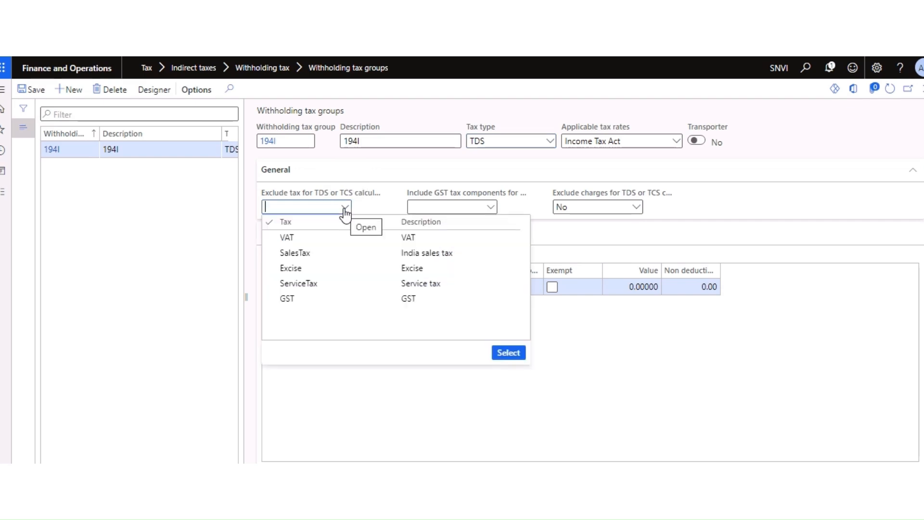
click(322, 392)
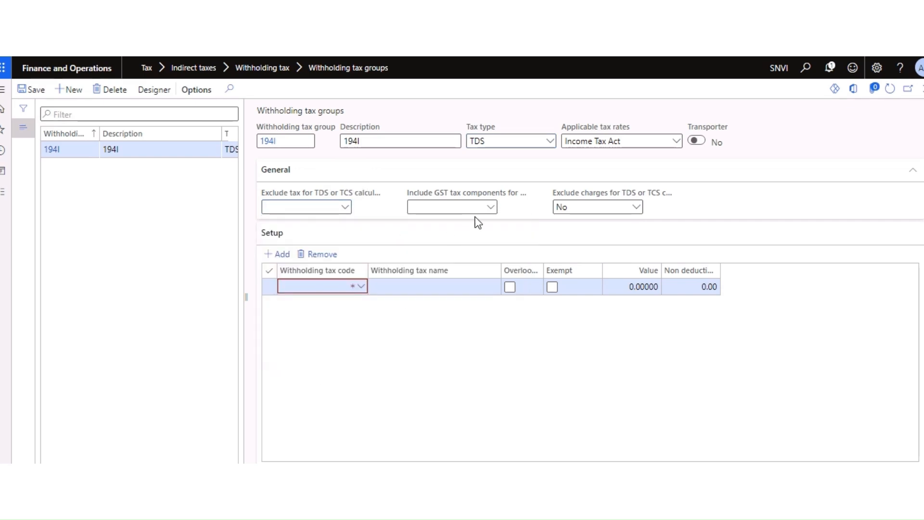
click(489, 212)
click(458, 375)
click(636, 208)
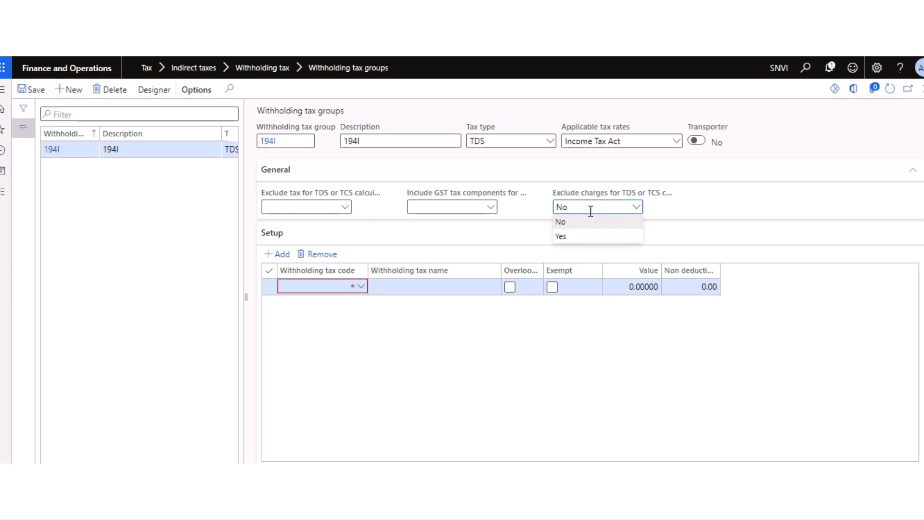
Step: Keep Exclude charges at No and add a setup line for withholding tax code 194I
click(564, 223)
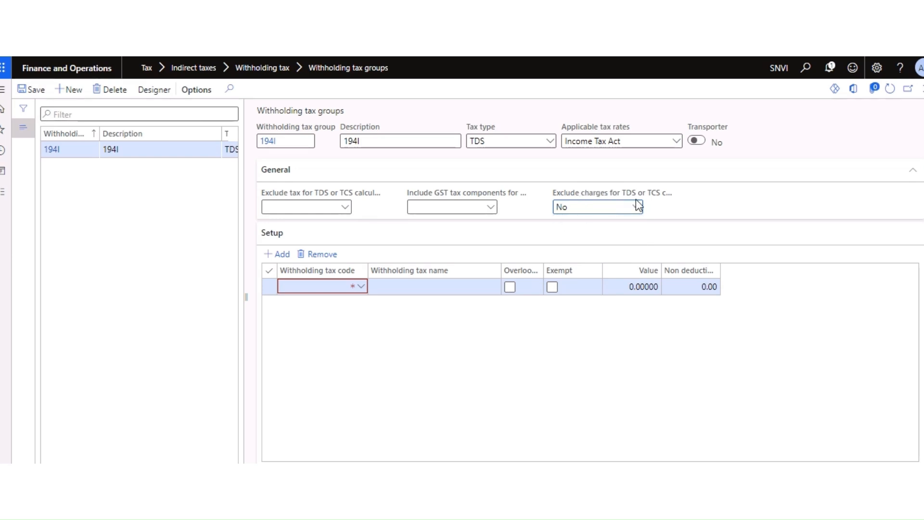
click(361, 289)
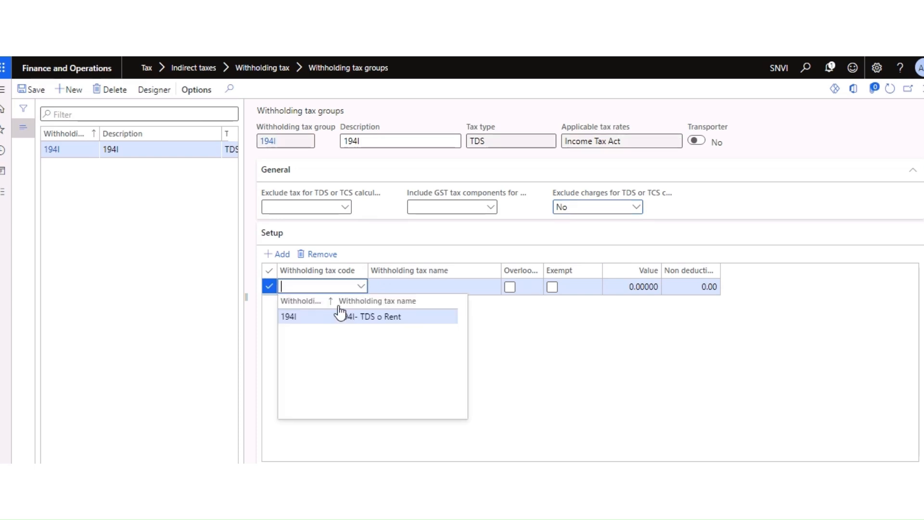
click(299, 322)
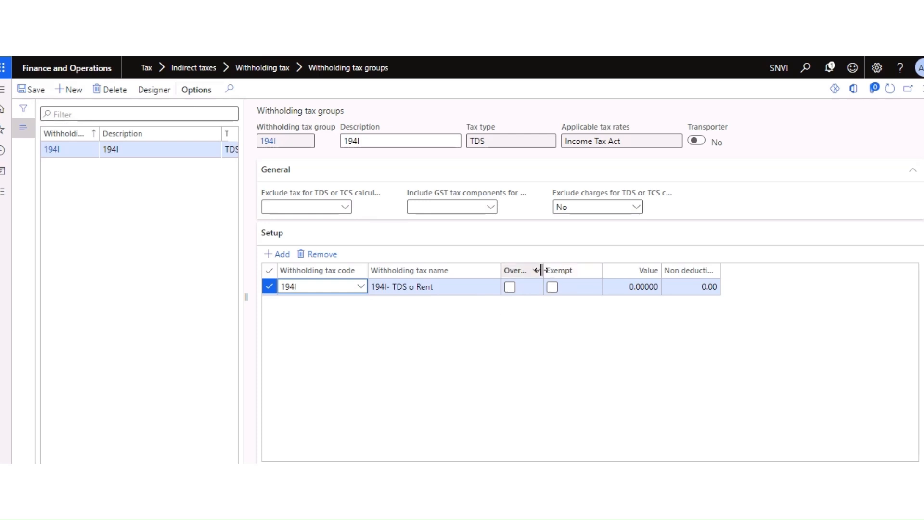
drag(543, 270, 600, 270)
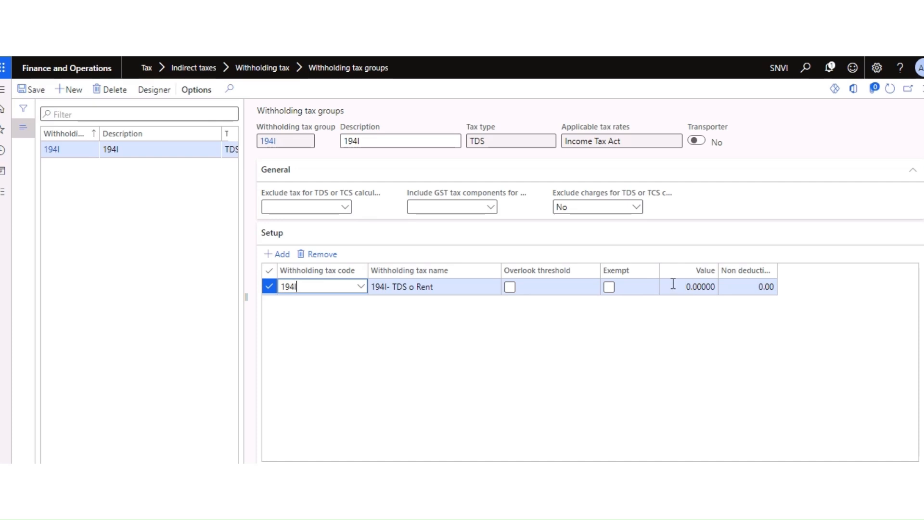
Step: Check the 194I setup line's Value cell, which stays at 0.00000
click(688, 286)
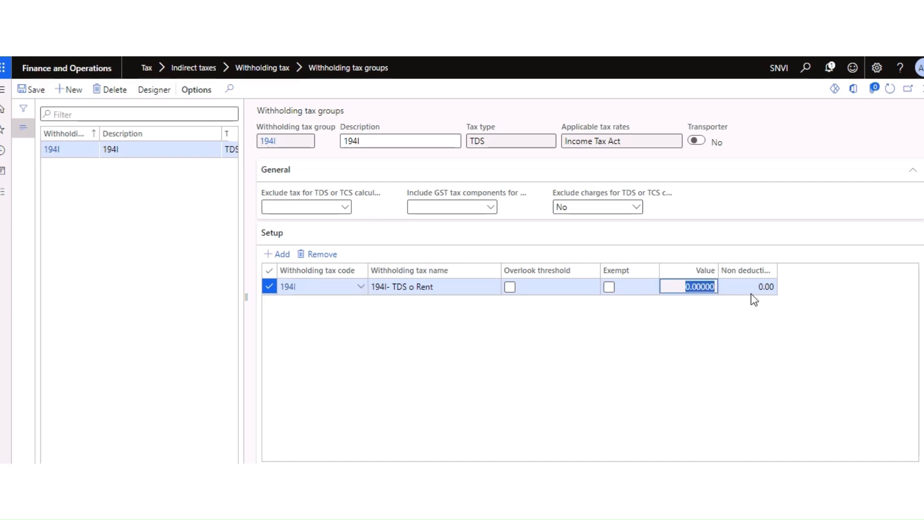
click(676, 305)
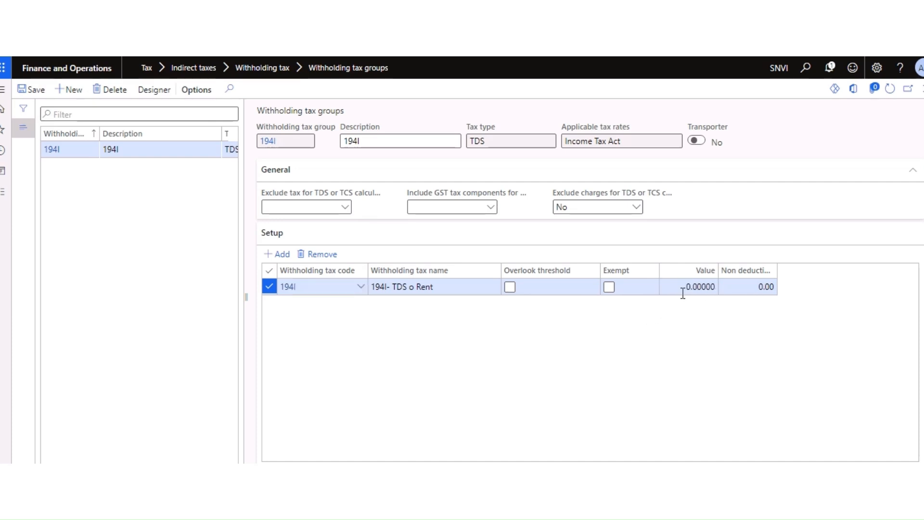
click(690, 287)
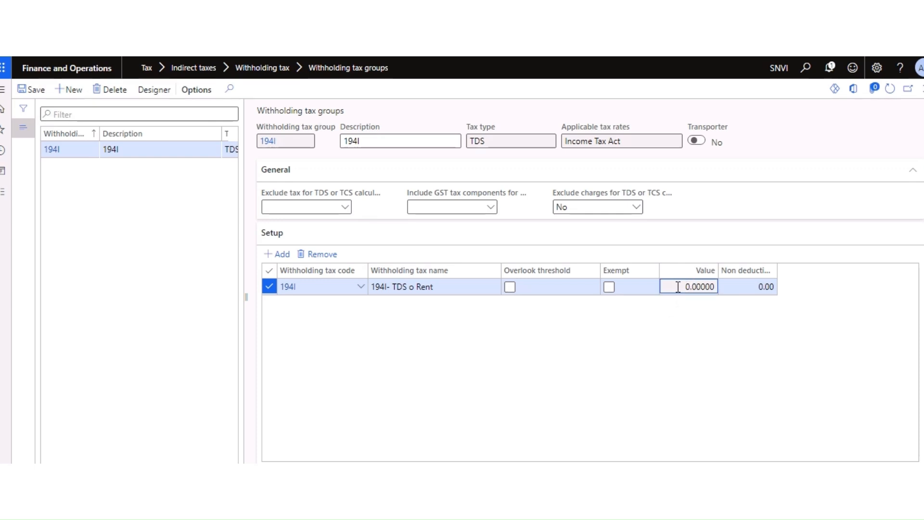
click(742, 286)
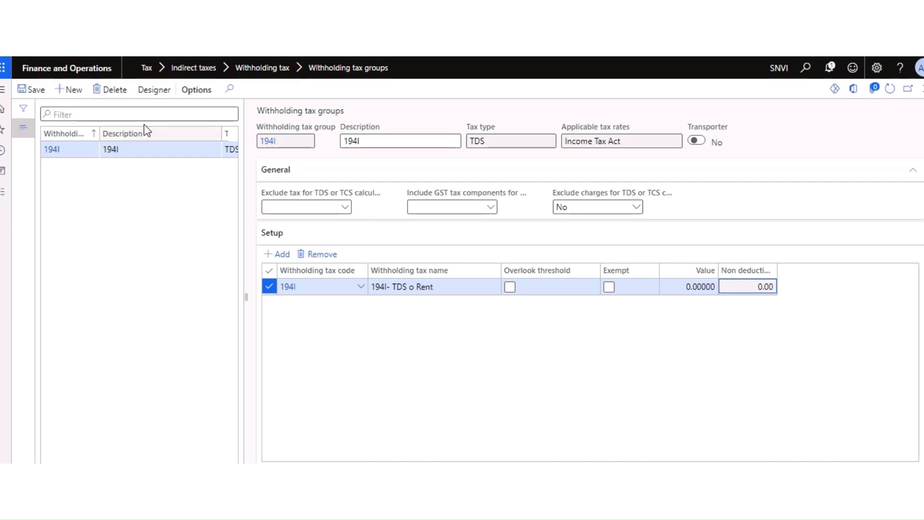
click(37, 96)
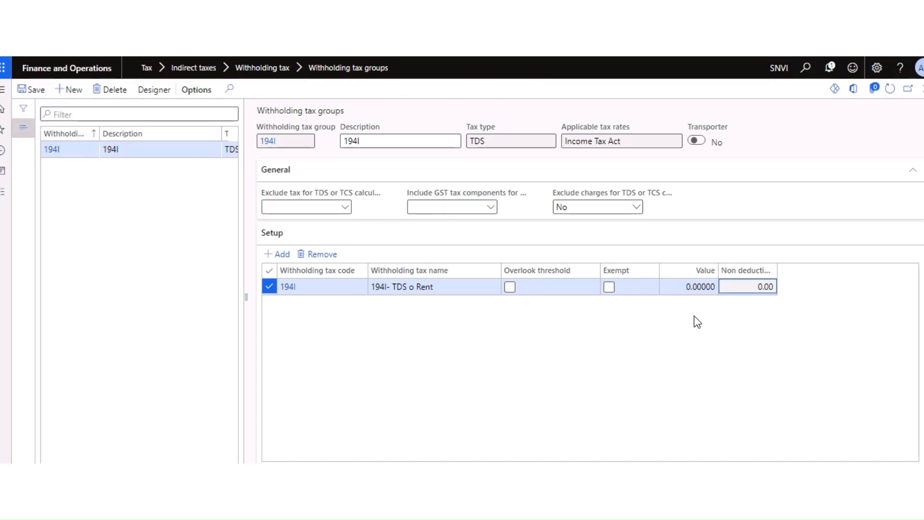
click(690, 287)
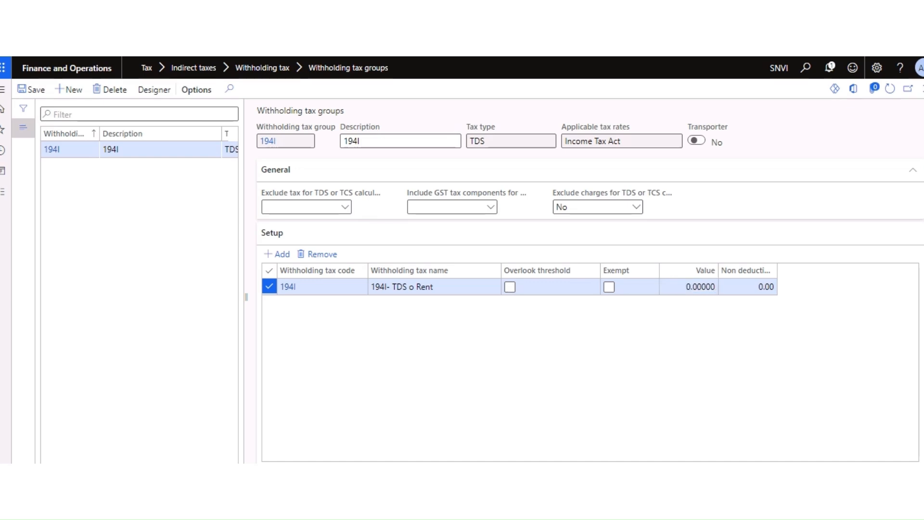
click(692, 288)
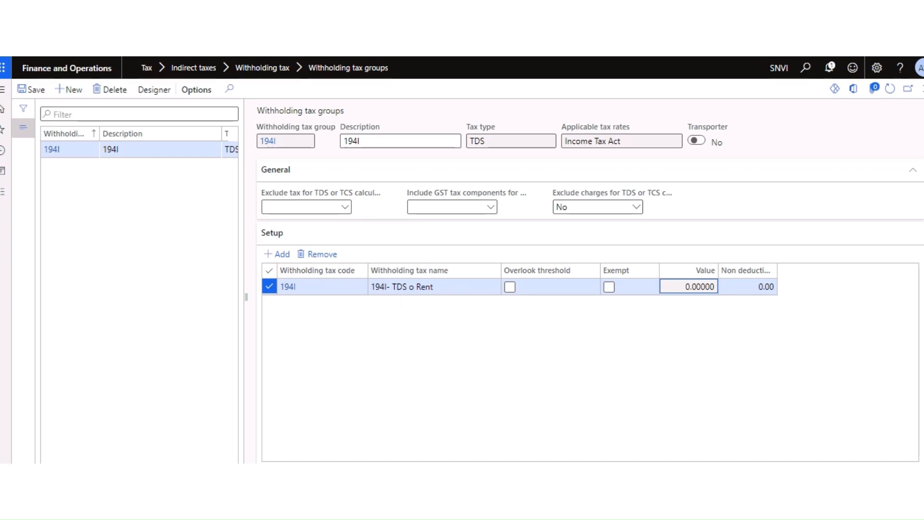
click(399, 192)
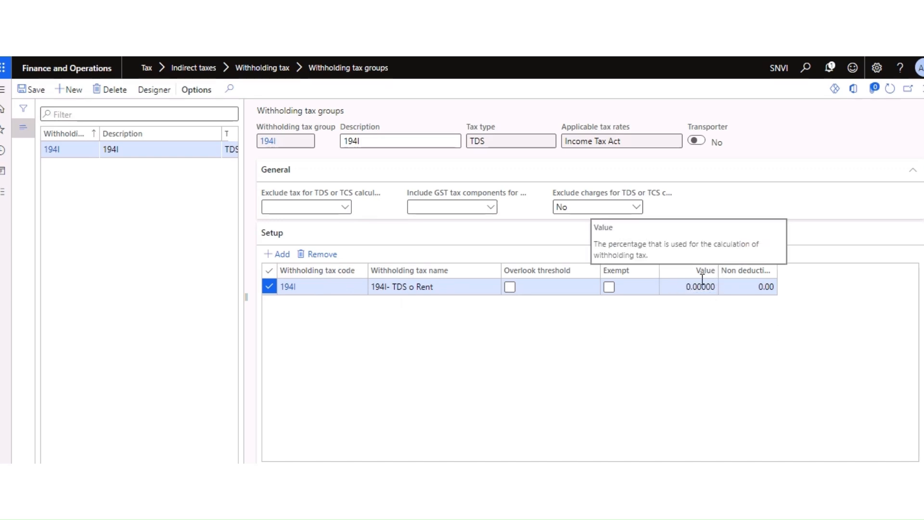
click(689, 289)
click(346, 299)
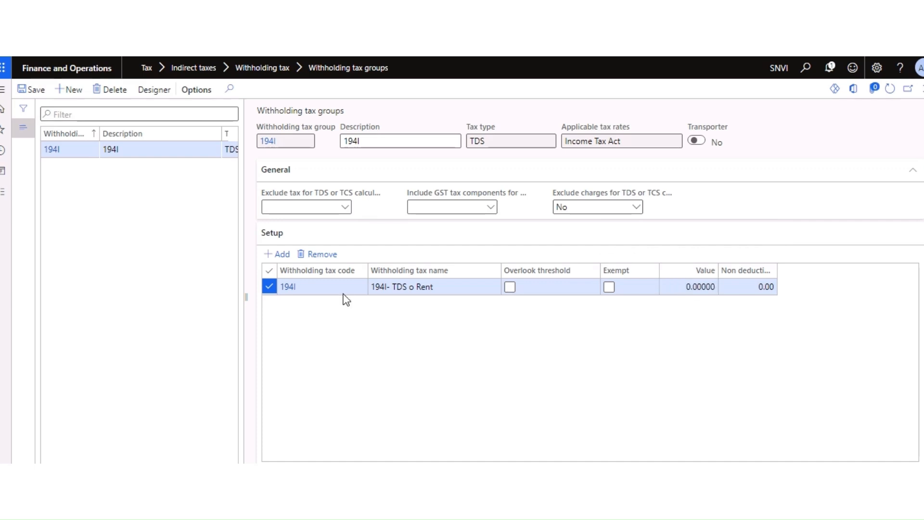
Step: Save withholding tax group 194I and select the start of its Value amount
click(36, 89)
click(691, 286)
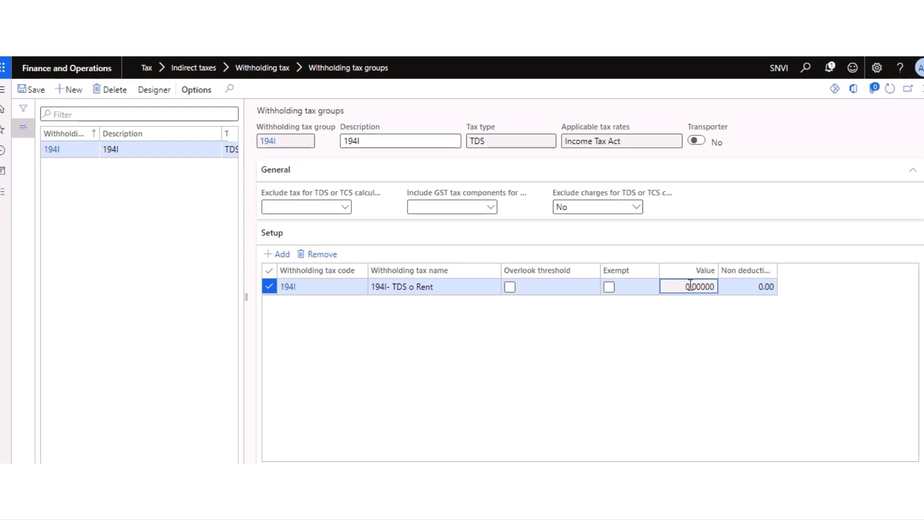
drag(679, 285, 696, 285)
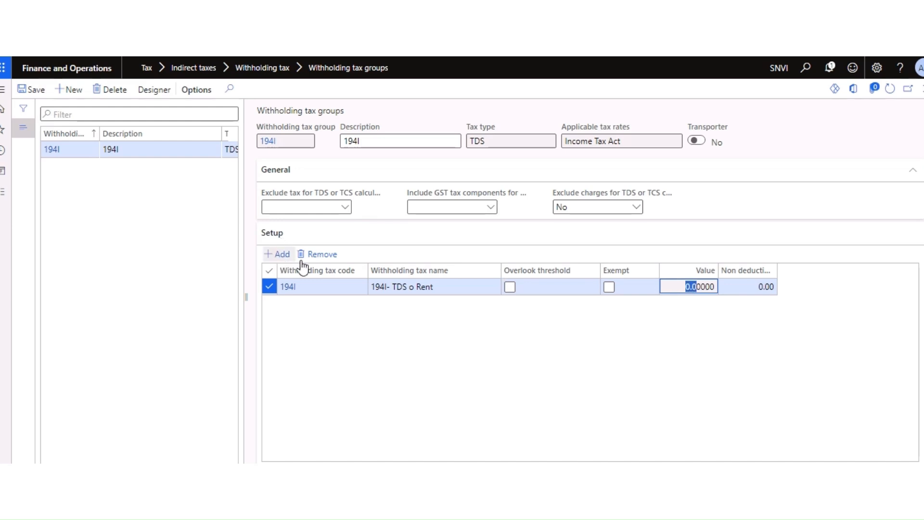
click(317, 255)
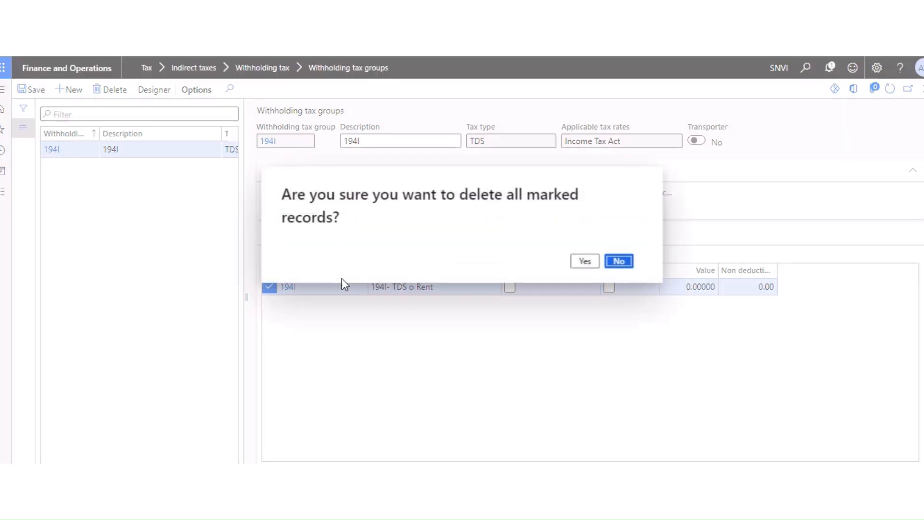
click(584, 261)
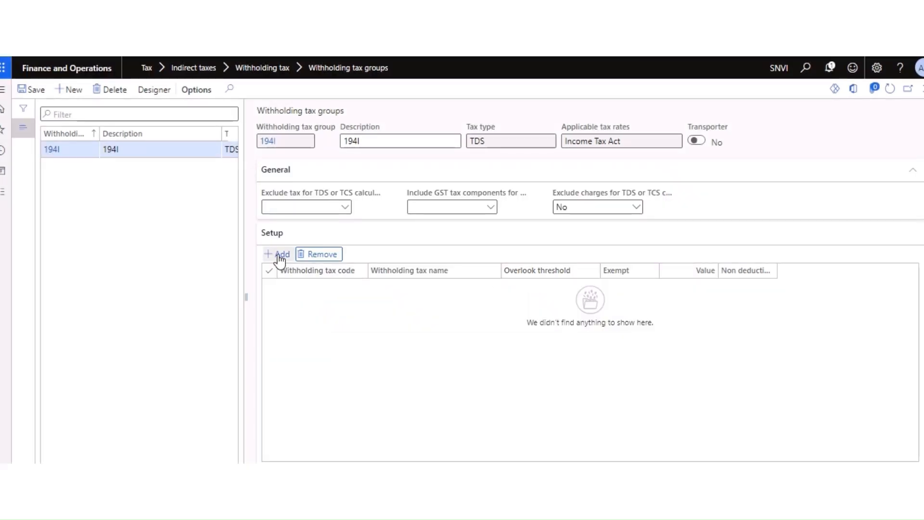
click(279, 255)
click(710, 289)
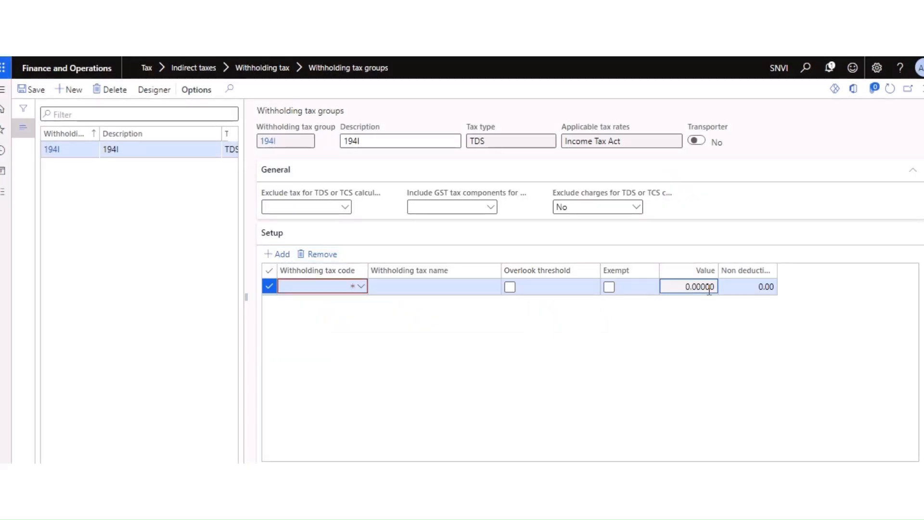
click(360, 286)
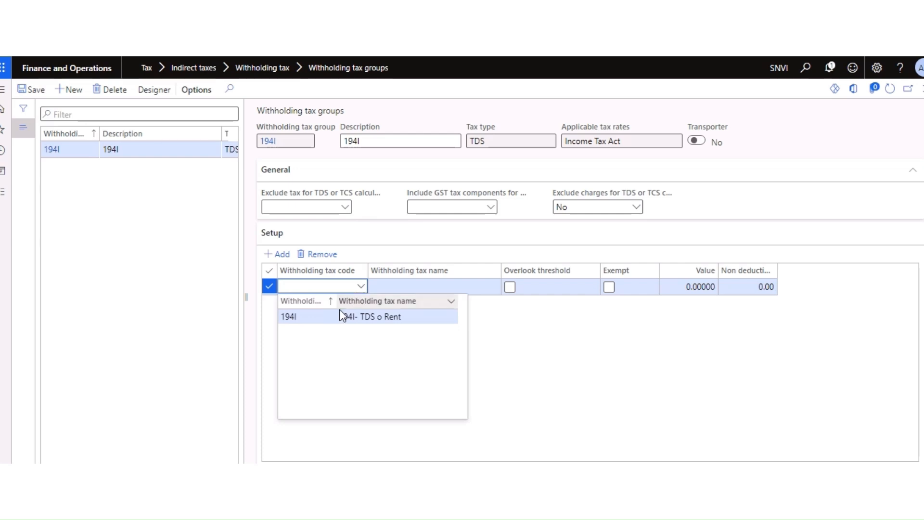
click(322, 316)
click(610, 288)
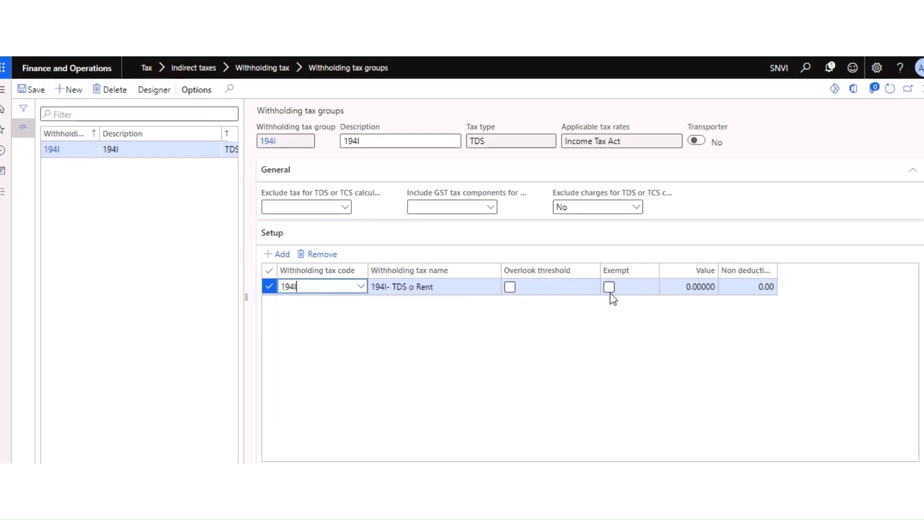
click(694, 288)
drag(685, 287, 742, 287)
click(669, 317)
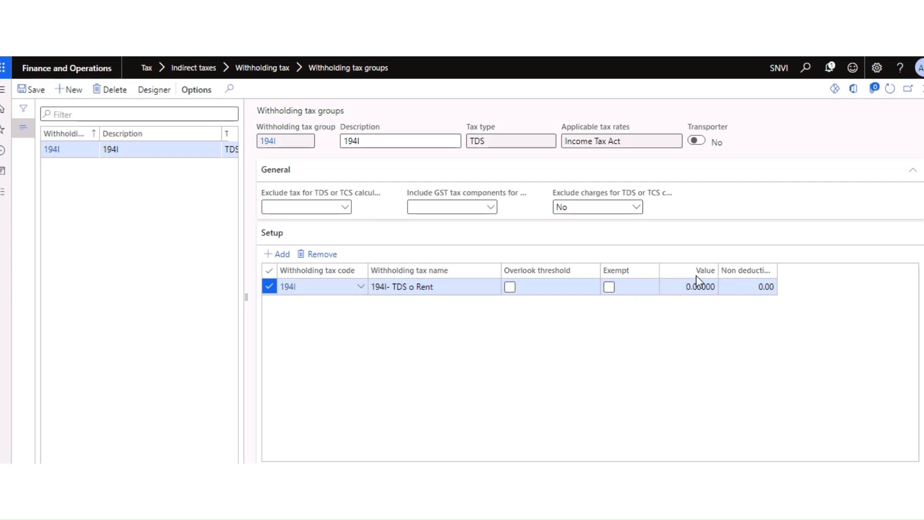
click(34, 90)
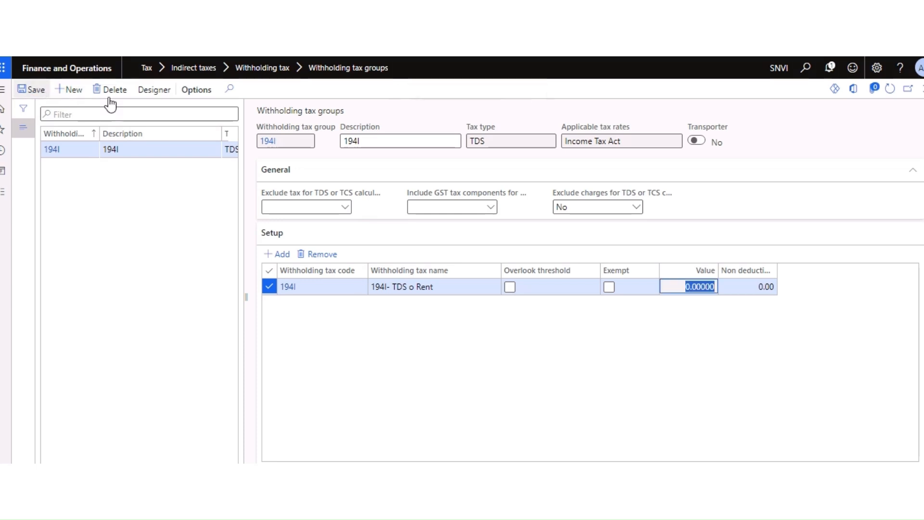
Step: In group 194I's calculation designer, add and save an argument using tax code 194I
click(154, 90)
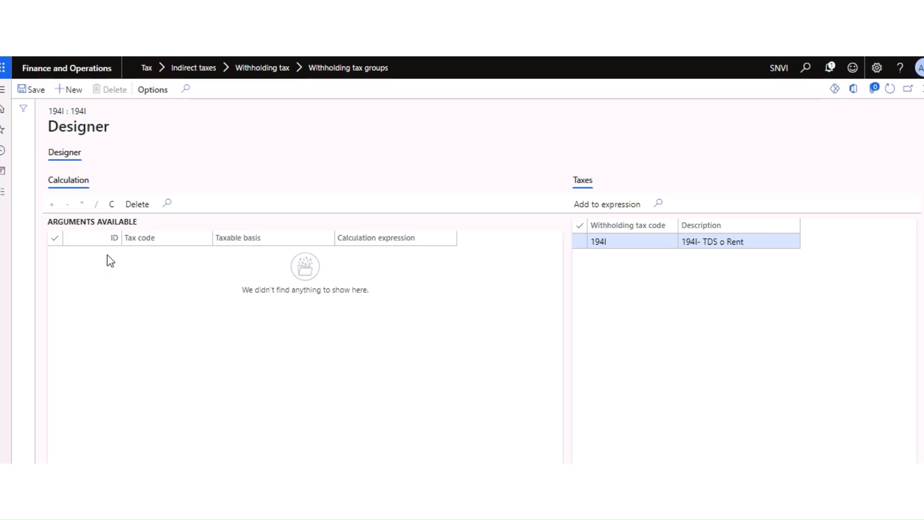
click(72, 90)
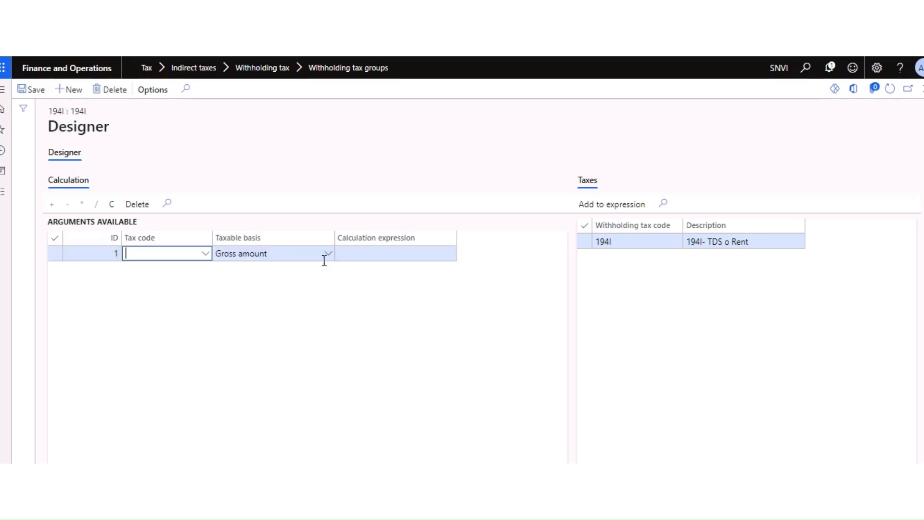
click(205, 255)
click(168, 286)
click(393, 258)
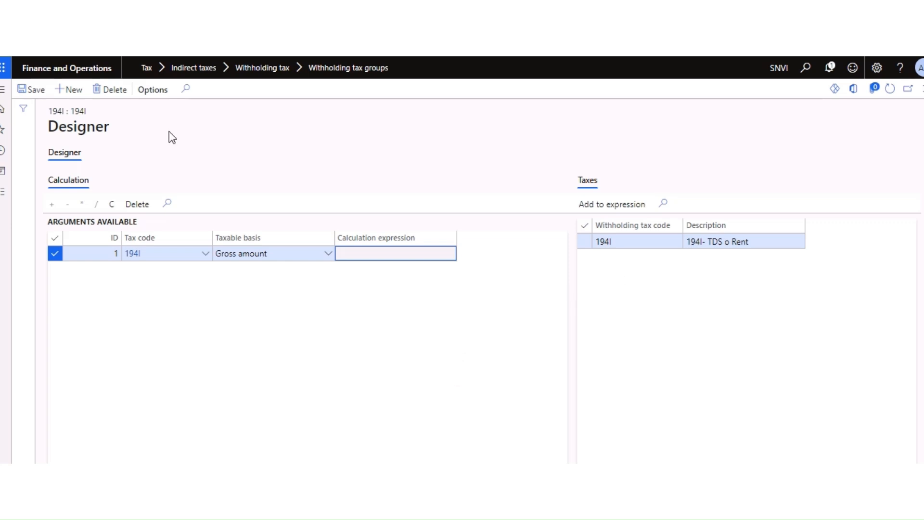
click(33, 90)
Step: Resave the designer, close it and the withholding tax groups page, and open the modules list
click(922, 90)
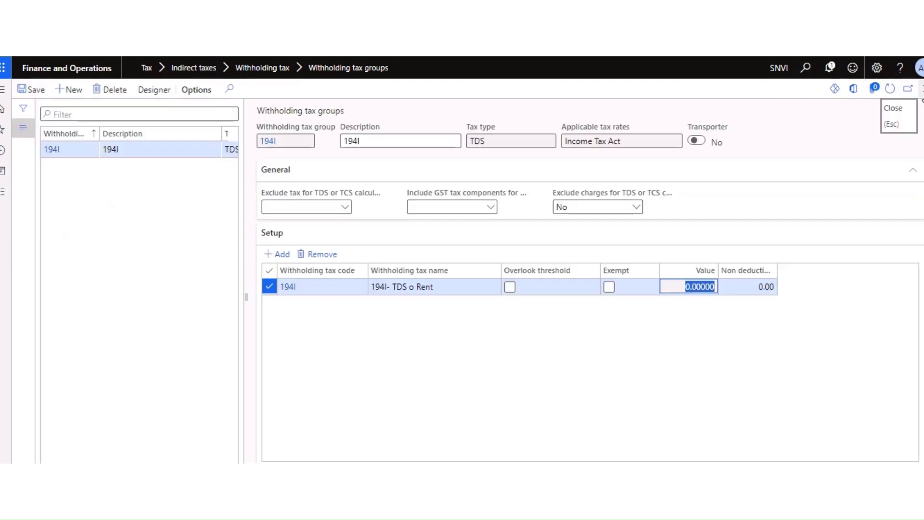
click(651, 294)
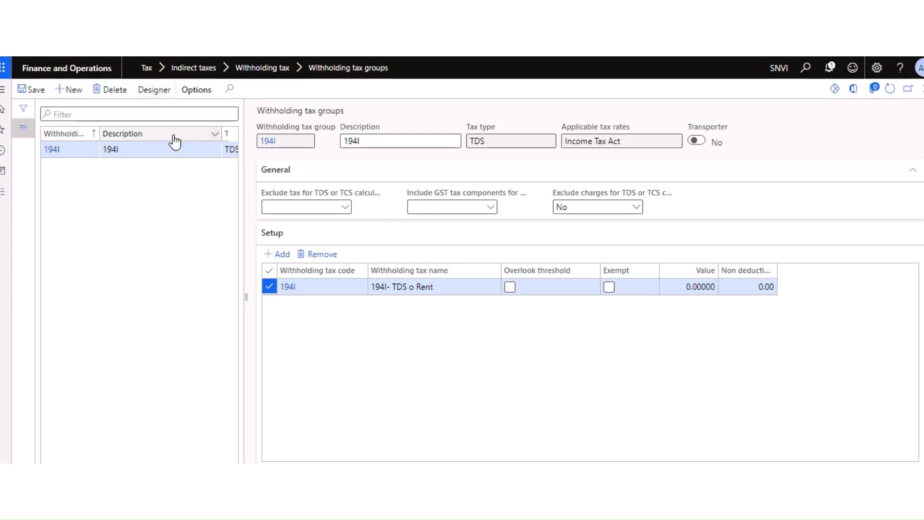
click(155, 91)
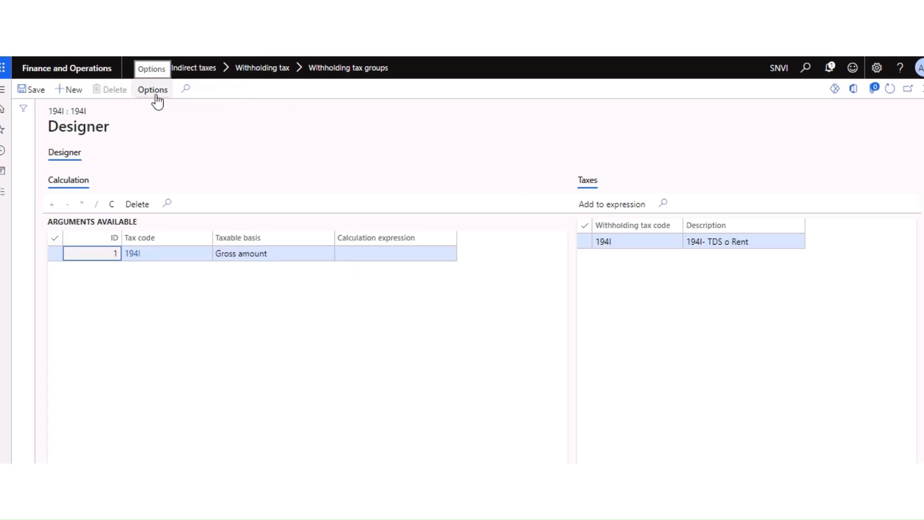
click(34, 92)
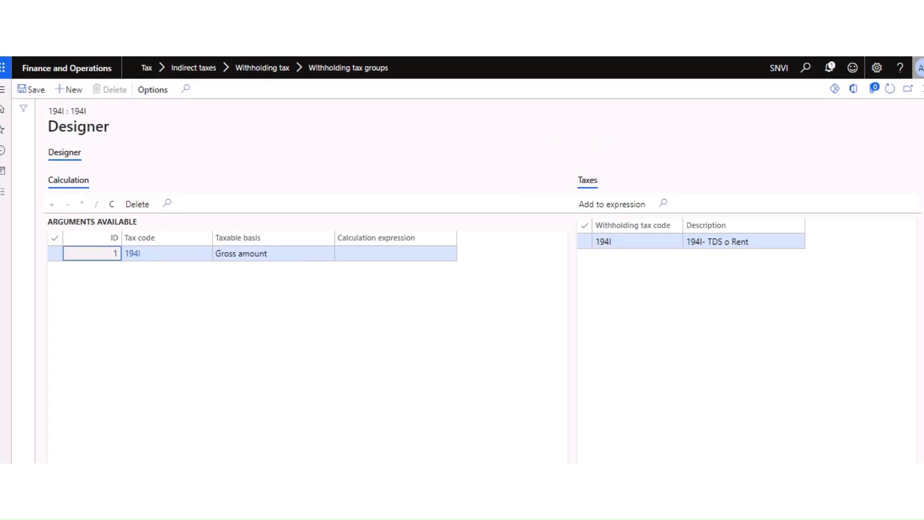
click(922, 89)
click(921, 89)
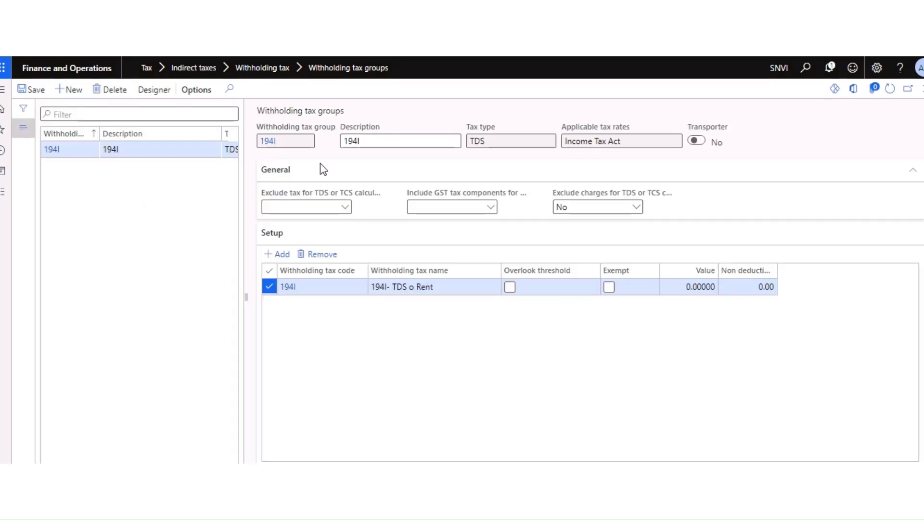
click(1, 197)
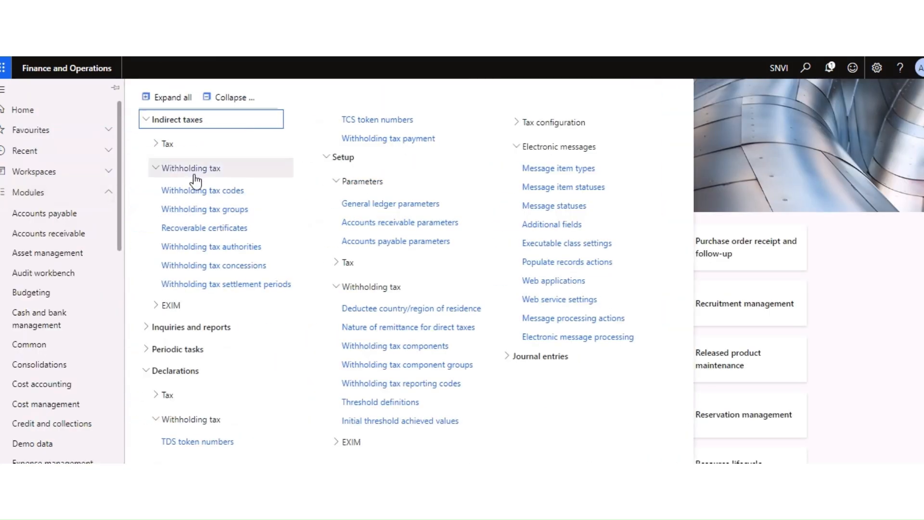
Step: Review withholding tax code 194I in edit mode (main account 202075, percentage of gross amount)
click(196, 192)
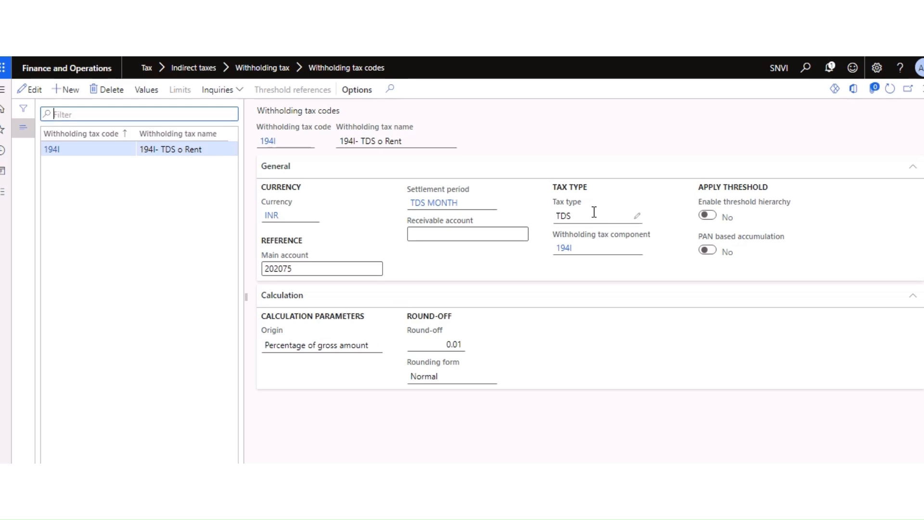
click(31, 92)
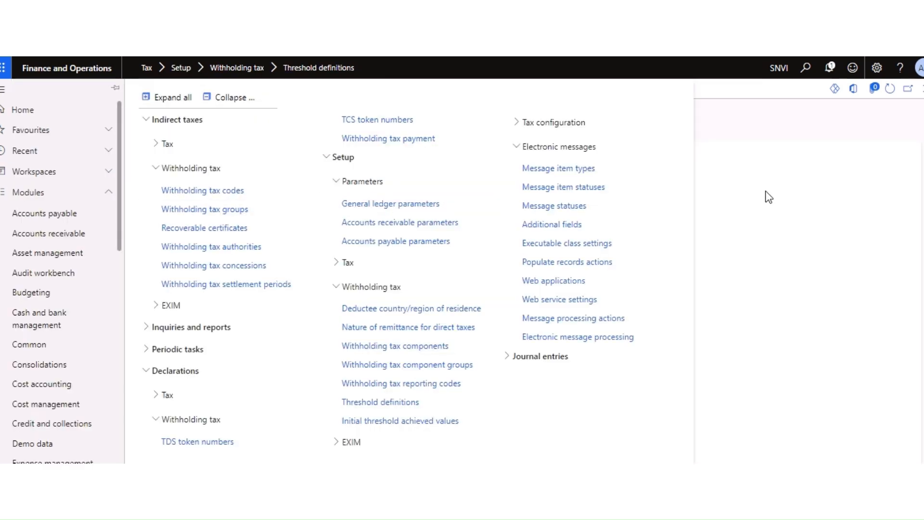
click(256, 190)
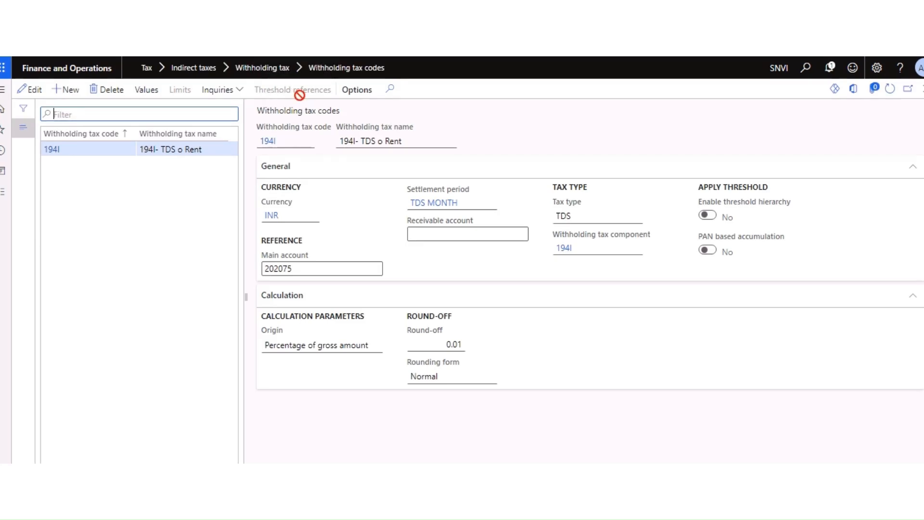
click(7, 200)
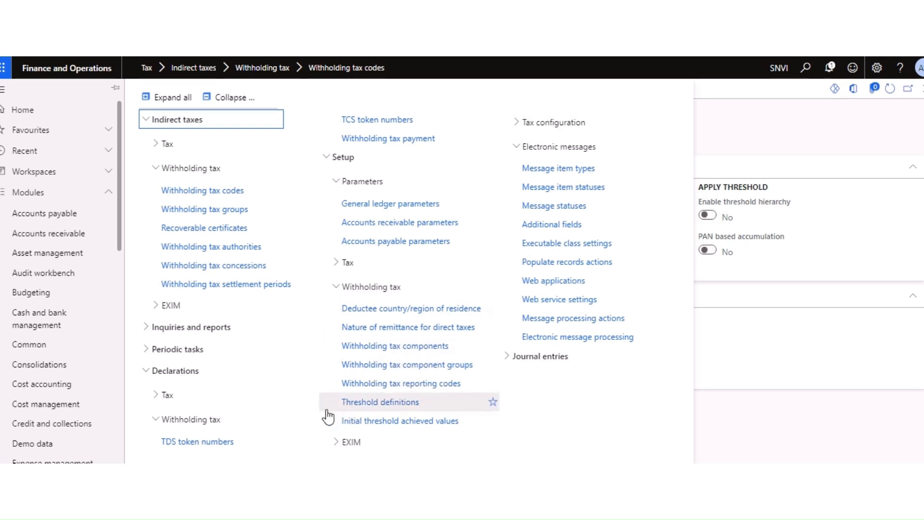
Step: Create and save threshold definition 14I with description 19410%, then open its designer
click(362, 405)
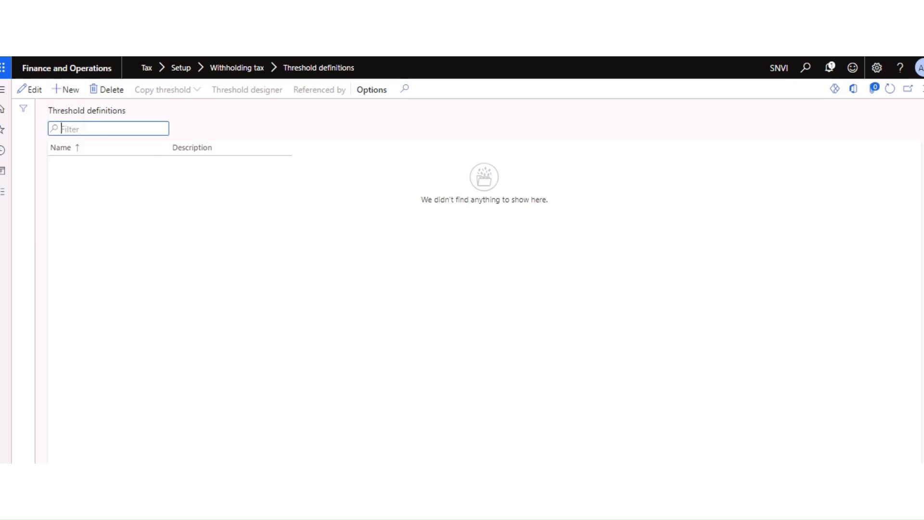
click(71, 91)
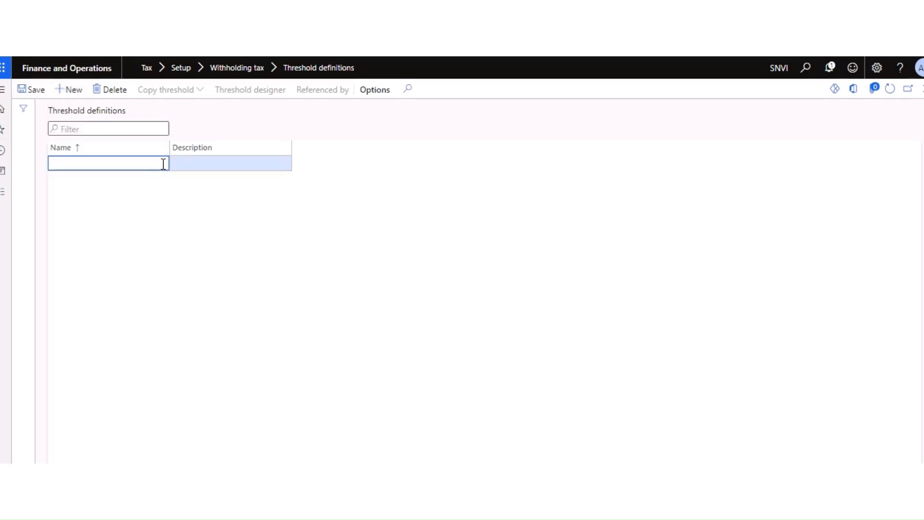
text(14I)
click(185, 164)
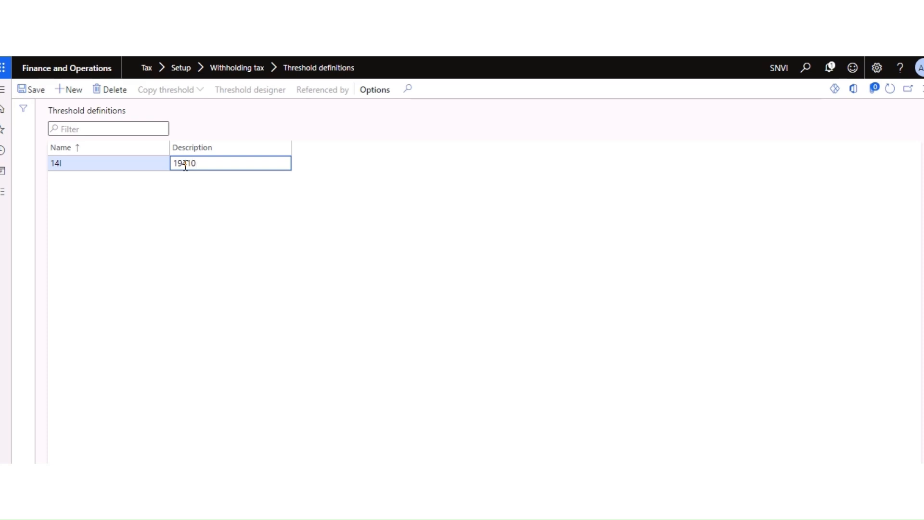
click(176, 161)
click(38, 91)
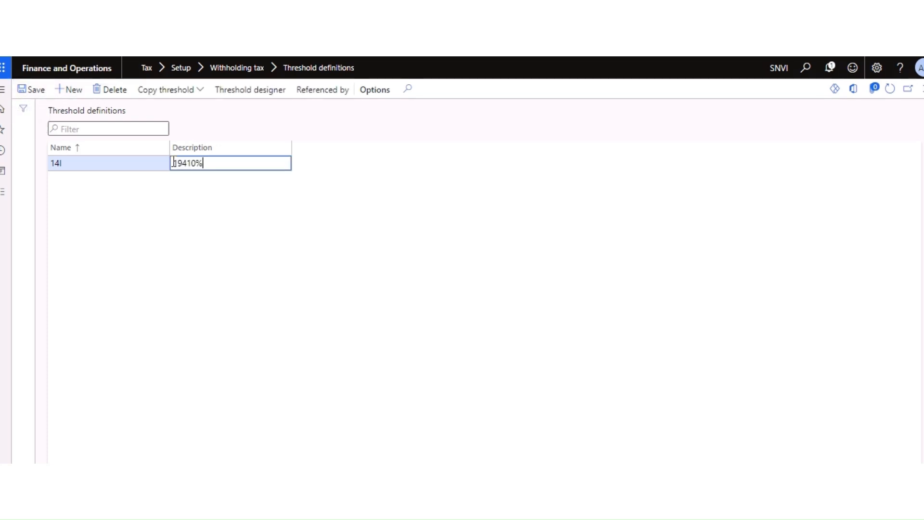
click(243, 92)
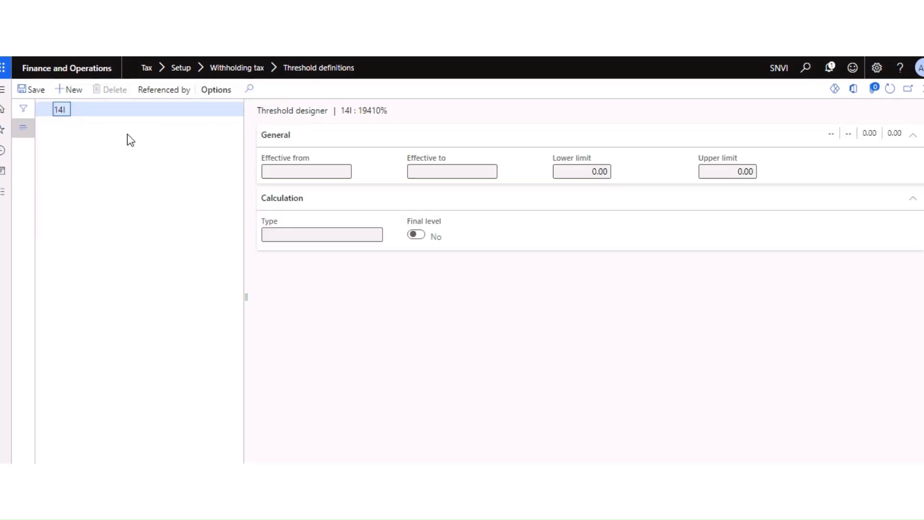
Step: Add a threshold line under 14I effective 4/1/2023 to 3/31/2024
click(82, 91)
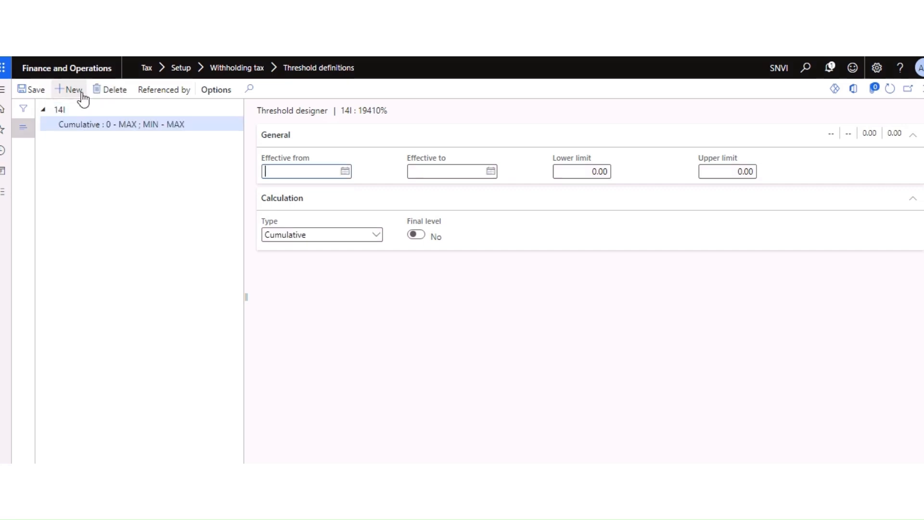
click(345, 173)
click(318, 195)
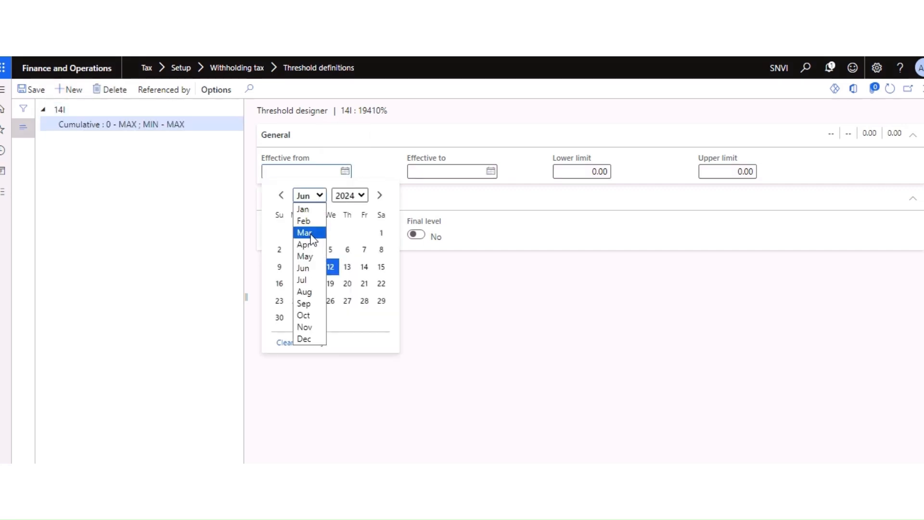
click(304, 245)
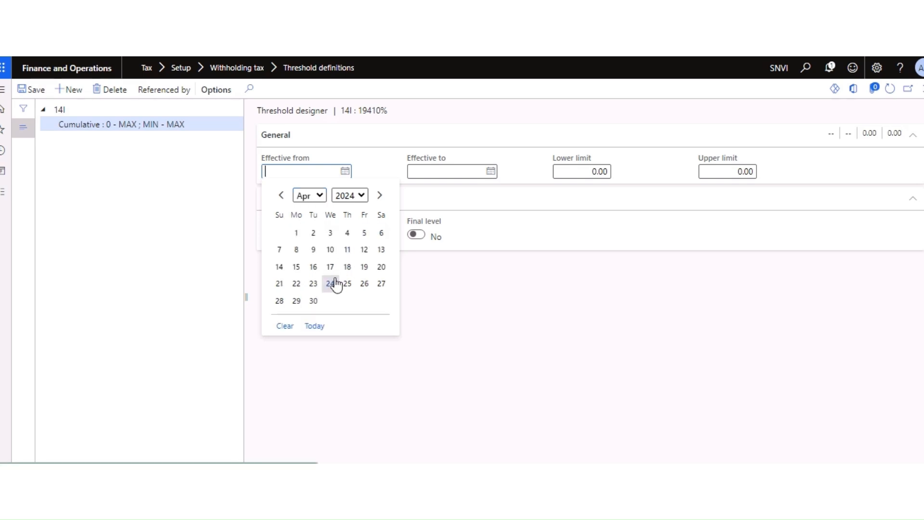
click(297, 233)
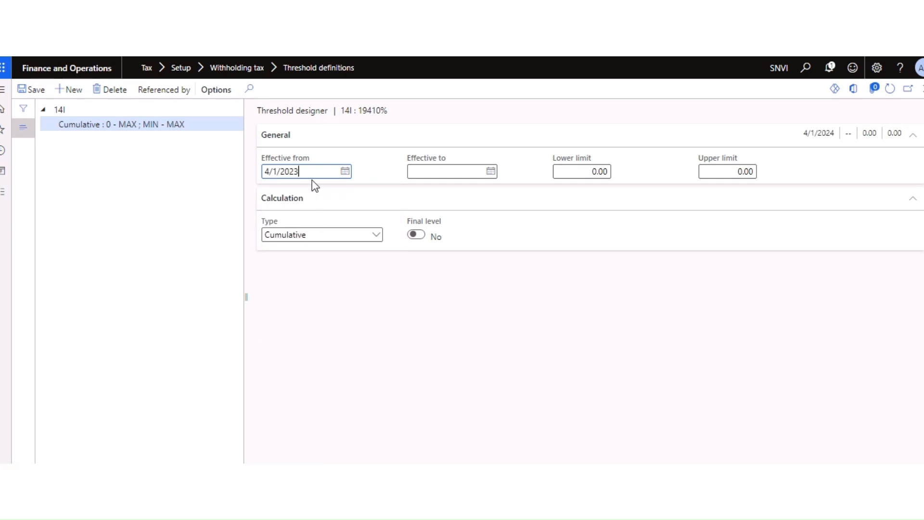
click(490, 171)
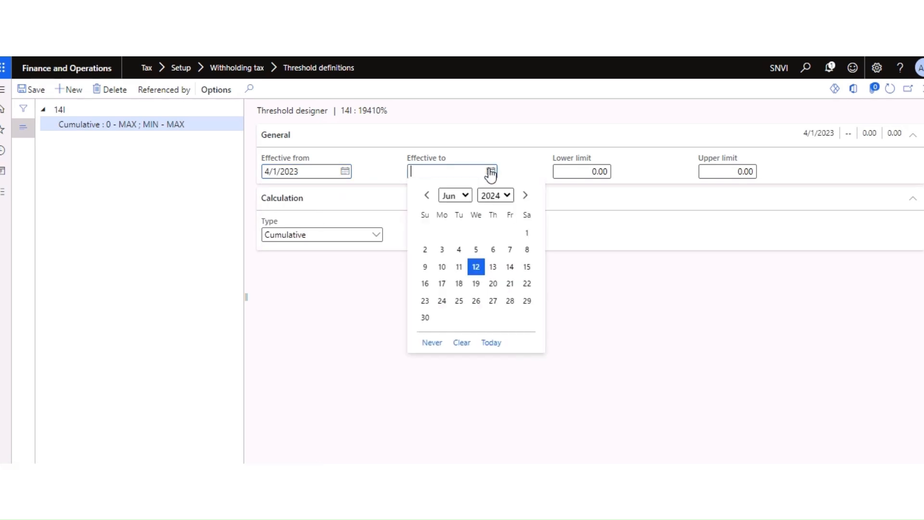
click(461, 197)
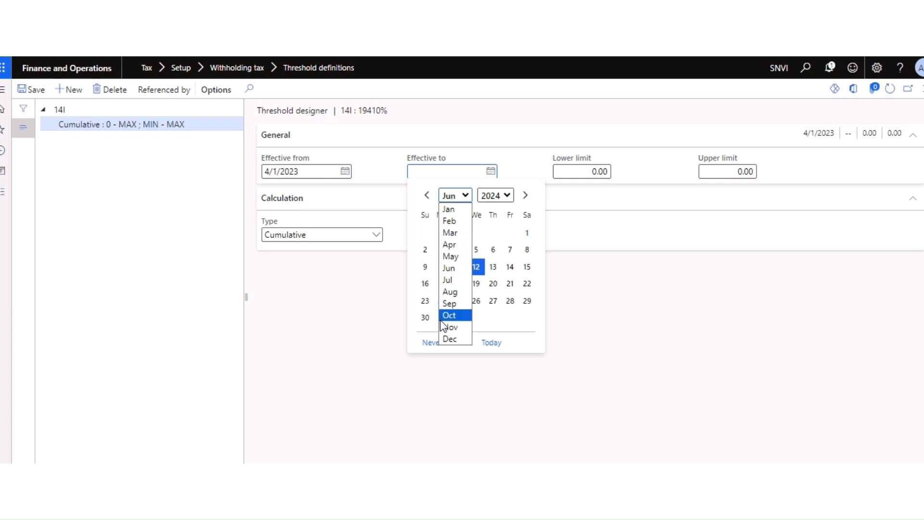
click(449, 233)
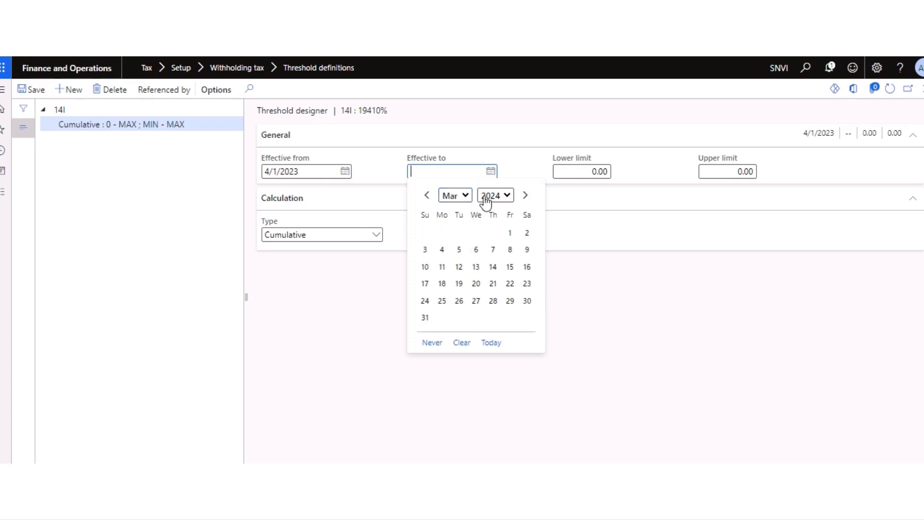
click(543, 252)
click(493, 173)
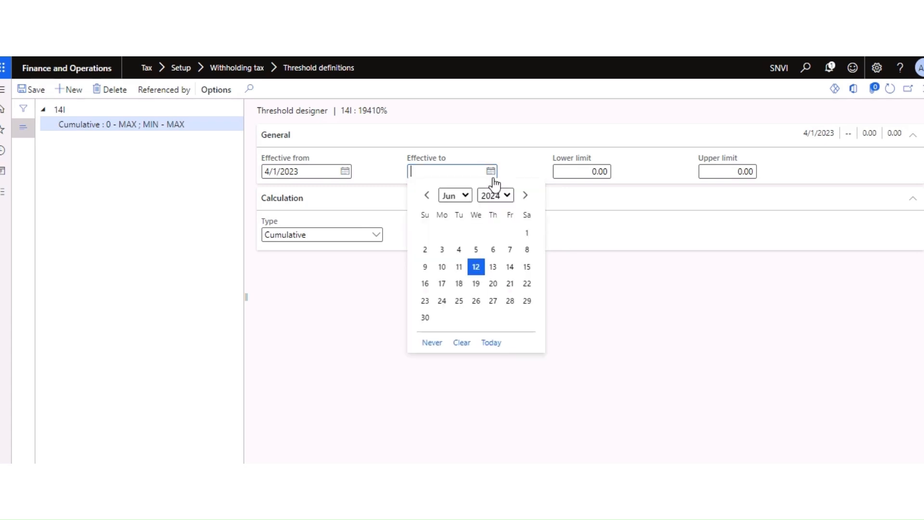
click(465, 196)
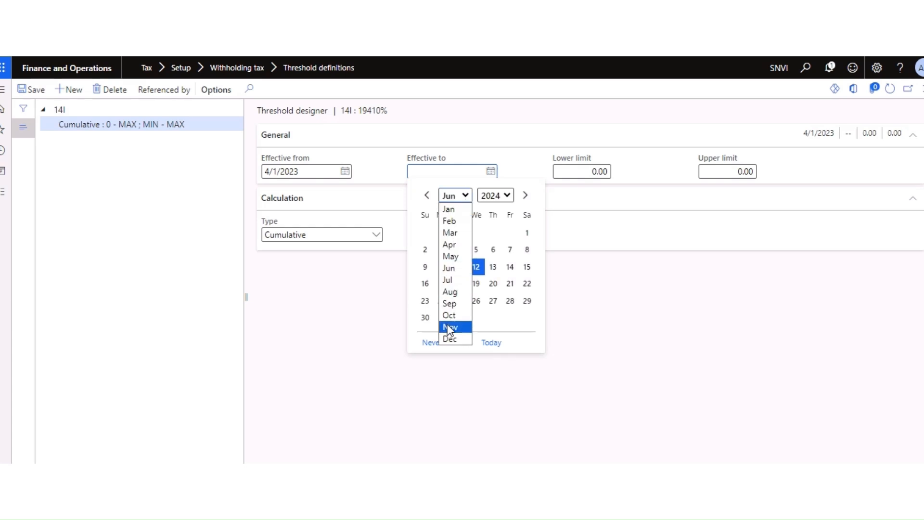
click(452, 233)
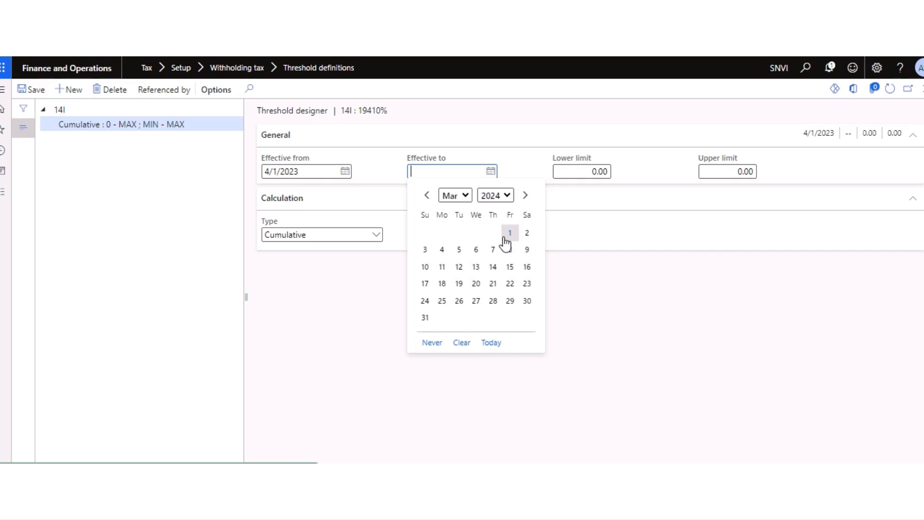
click(426, 318)
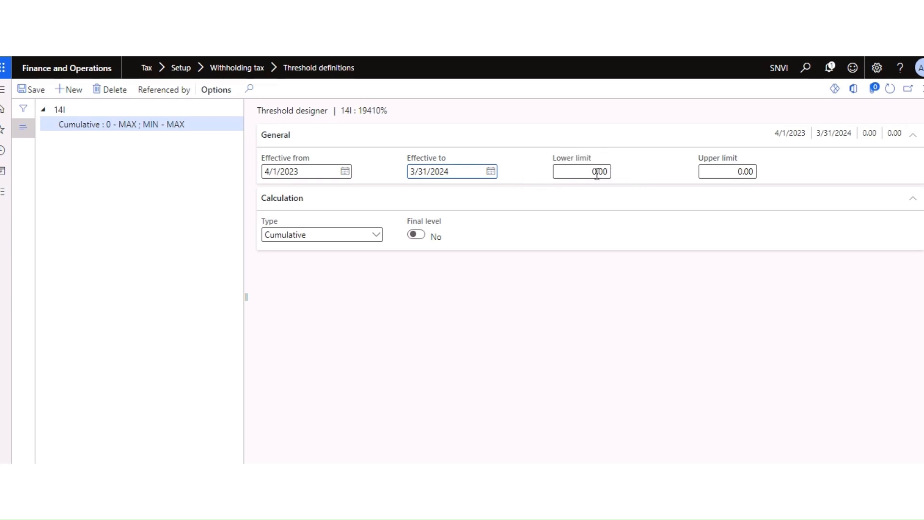
Step: Keep the threshold type Cumulative and view where 14I is referenced
click(377, 236)
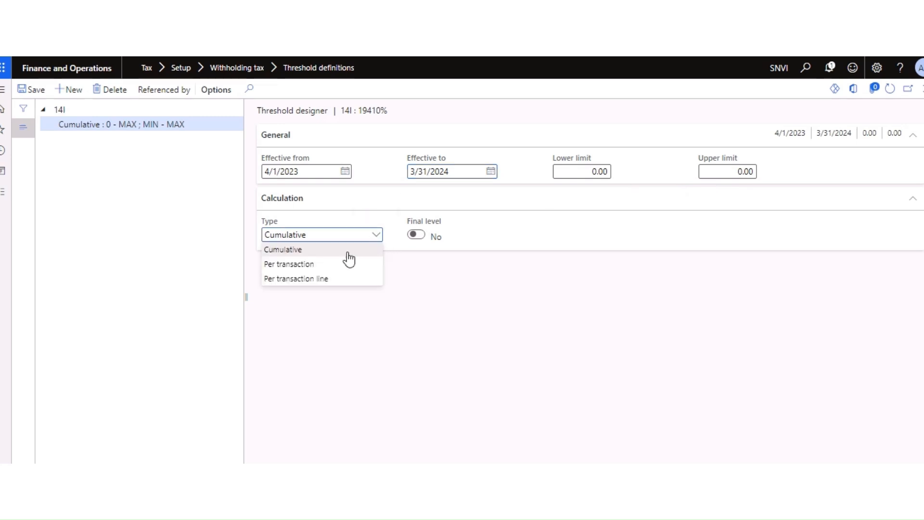
click(291, 251)
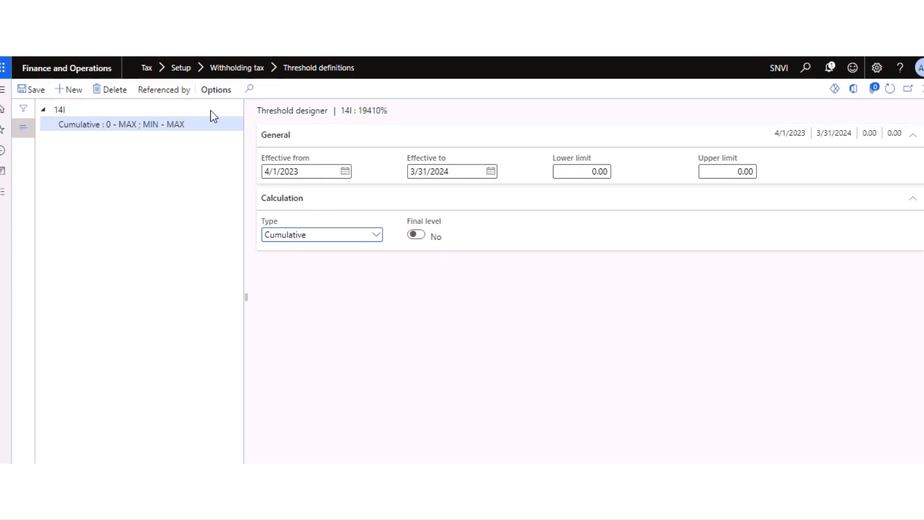
click(160, 92)
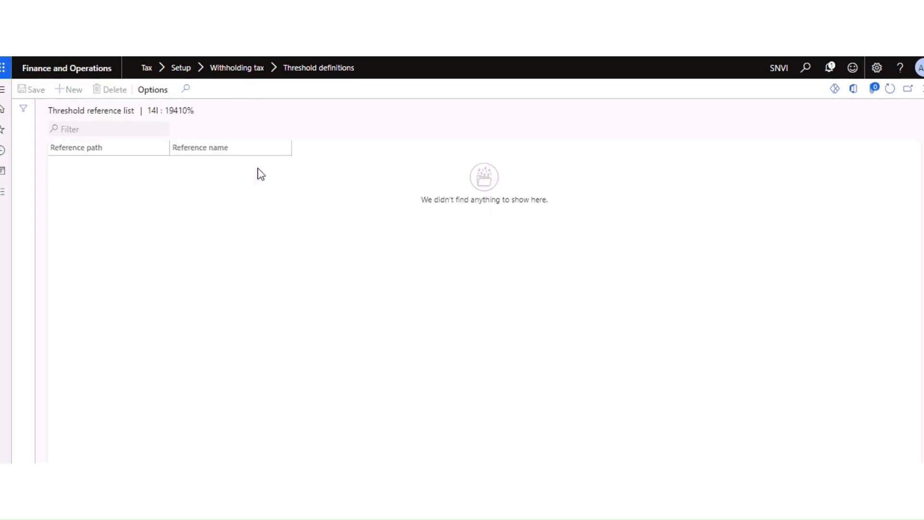
Step: Set the 14I threshold line's upper limit to 240000 (2,40,000.00)
click(922, 89)
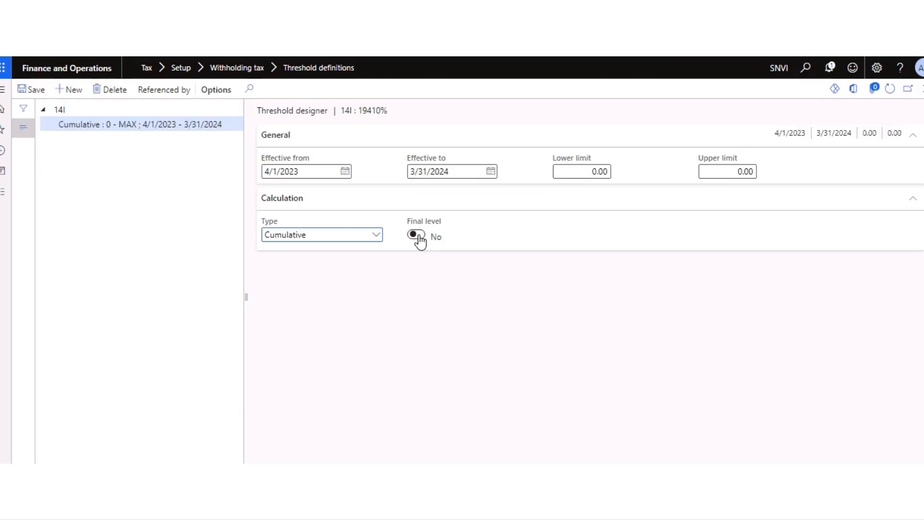
click(911, 201)
click(912, 201)
click(728, 170)
text(240000)
key(Tab)
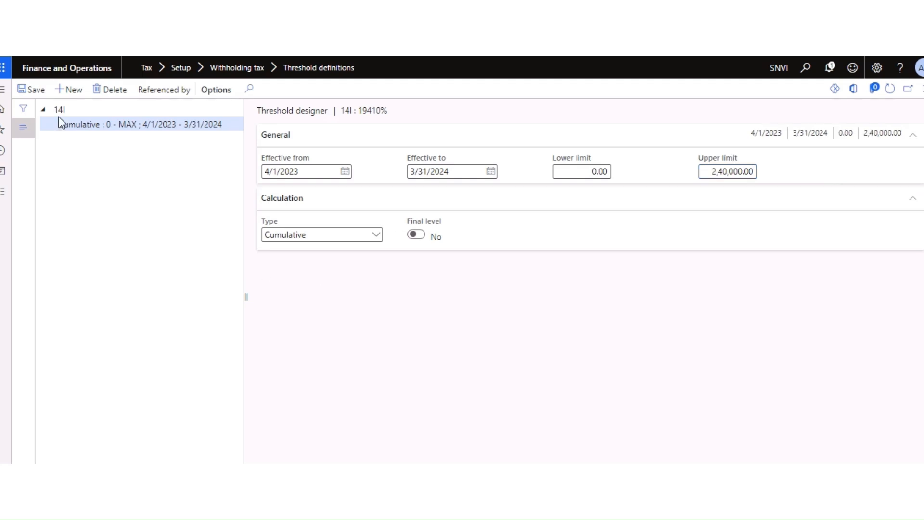
Step: Add another threshold line with lower limit 240000, keeping type Cumulative
click(72, 90)
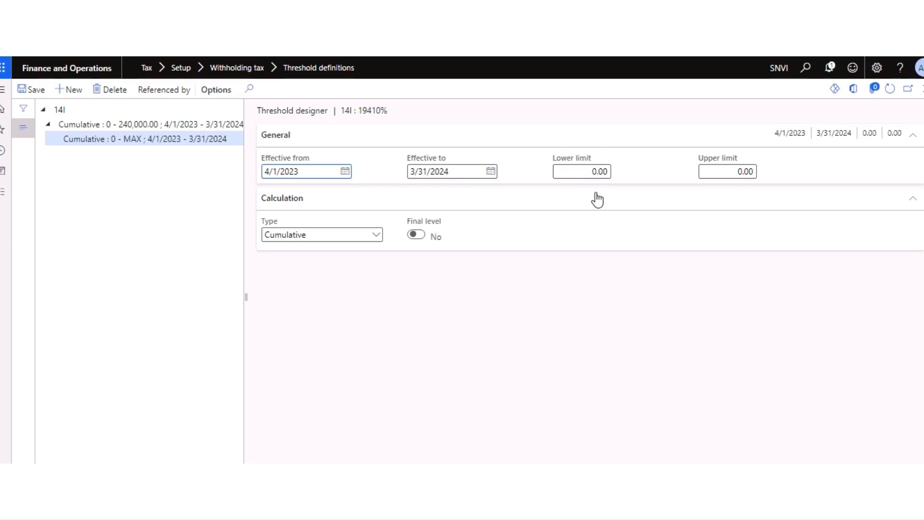
click(592, 172)
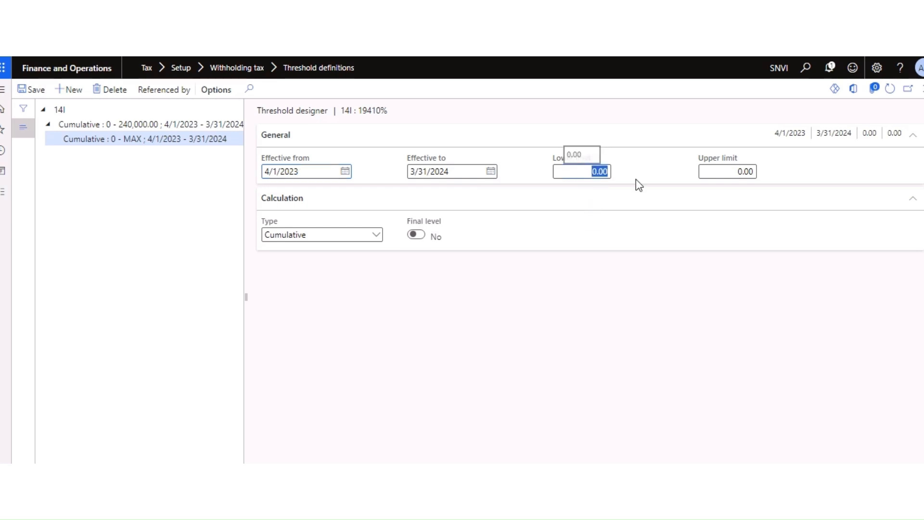
text(240)
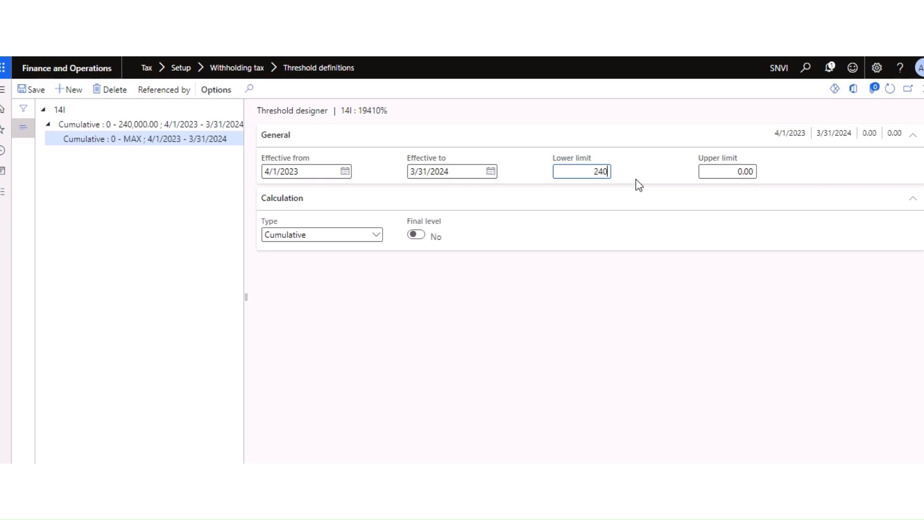
text(000)
key(Tab)
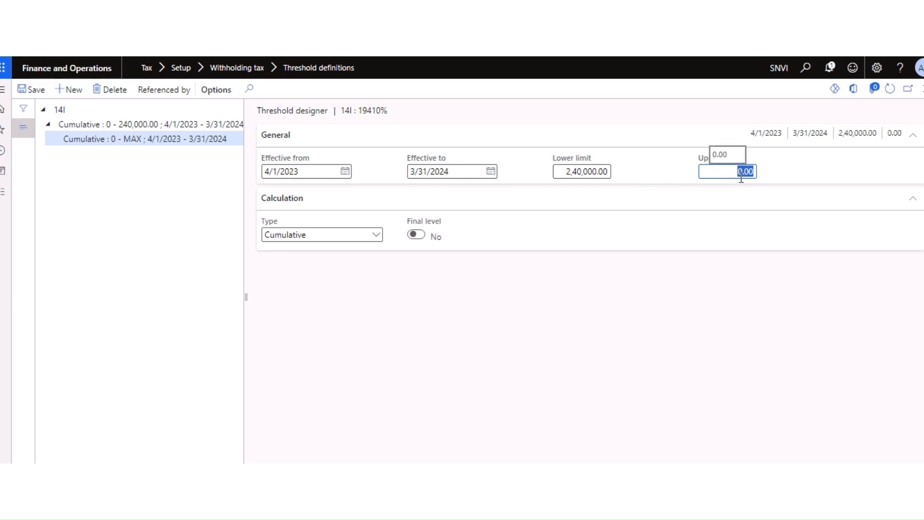
click(377, 236)
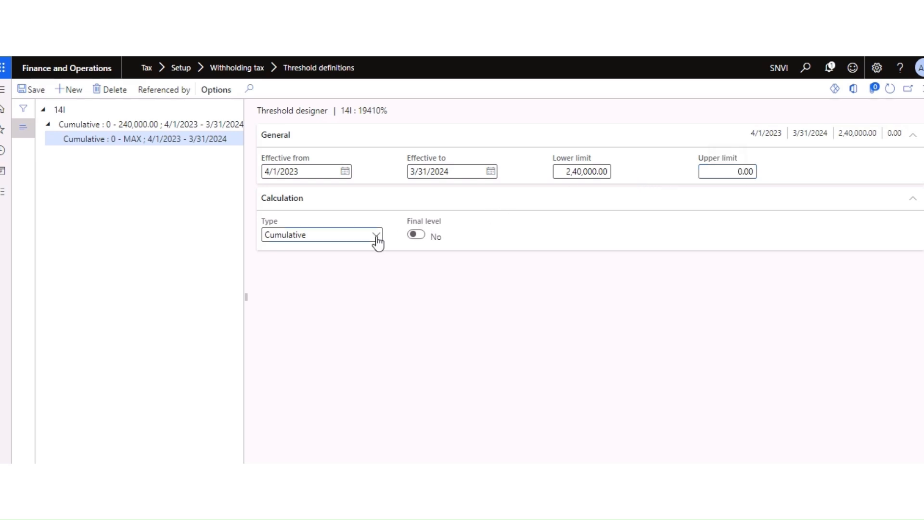
click(297, 251)
Step: Keep the 0 - 240,000.00 level Cumulative and save the threshold
click(130, 141)
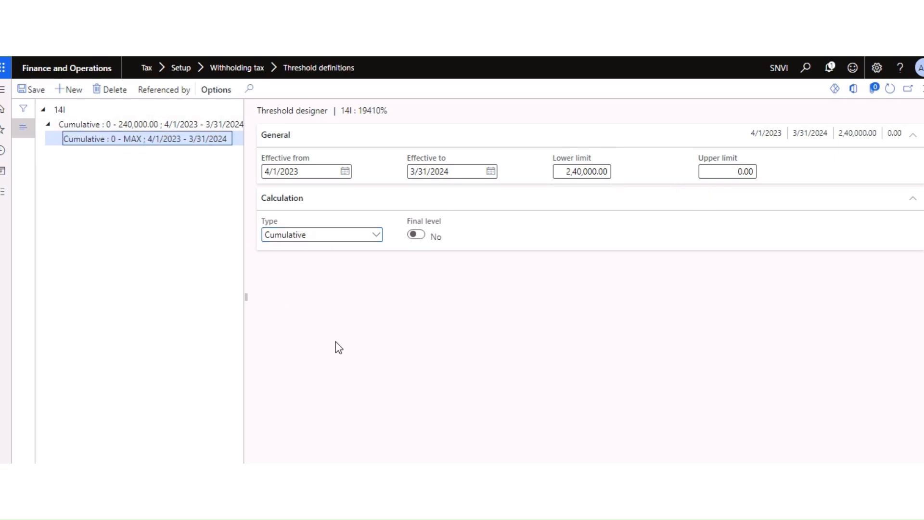
click(379, 236)
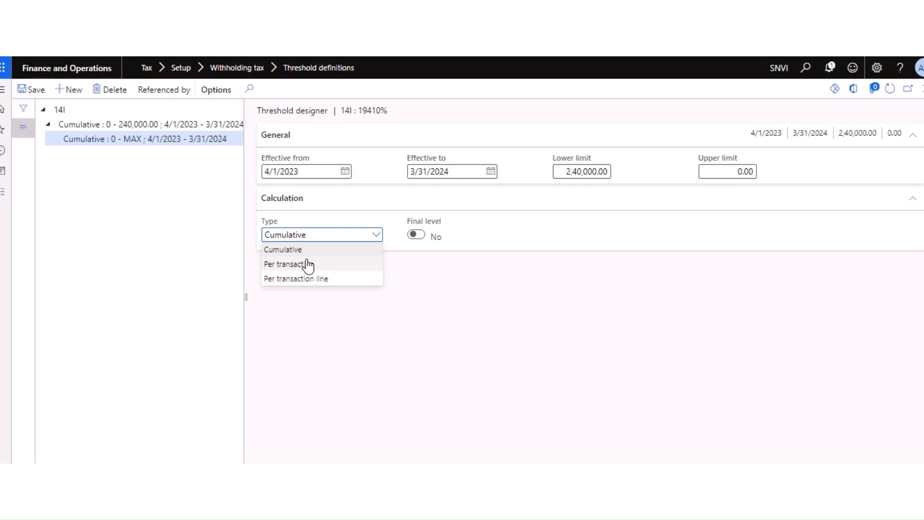
click(307, 264)
click(374, 236)
click(310, 250)
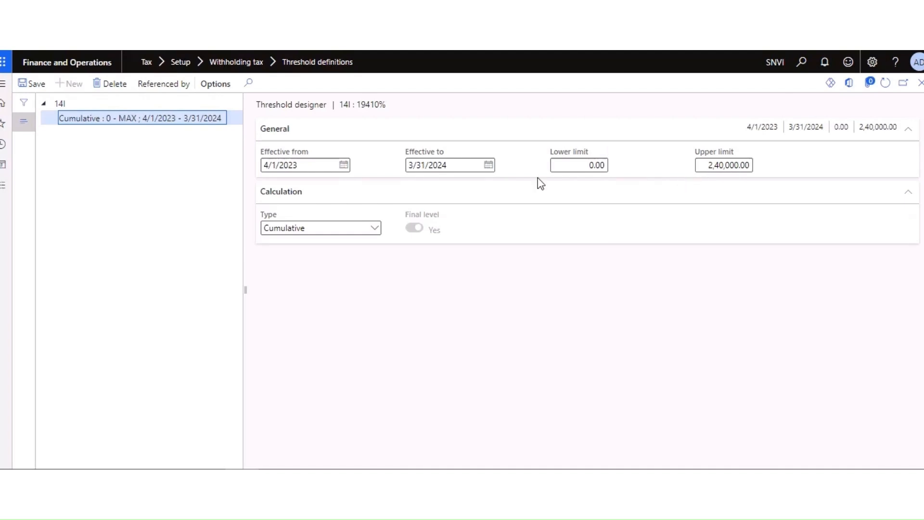
click(34, 84)
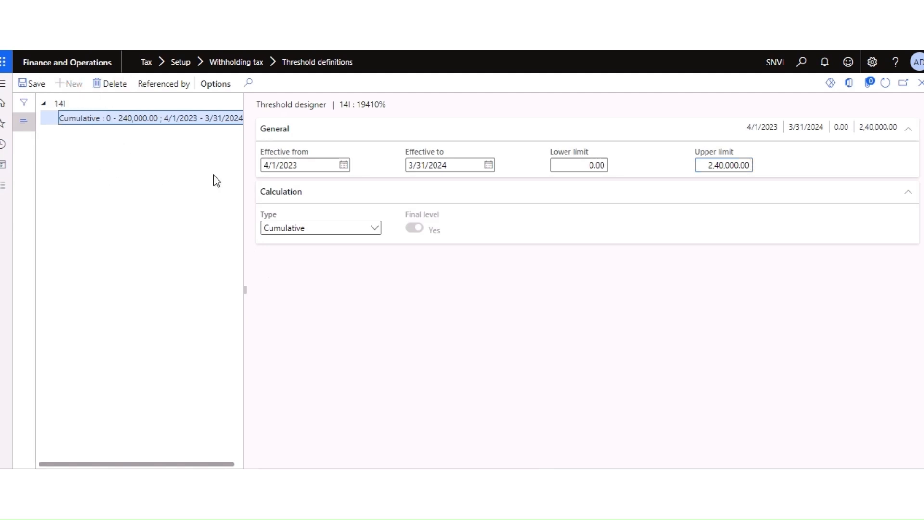
Step: Add a new 14I threshold level dated April 1 to 3/31/2024
click(79, 104)
click(73, 84)
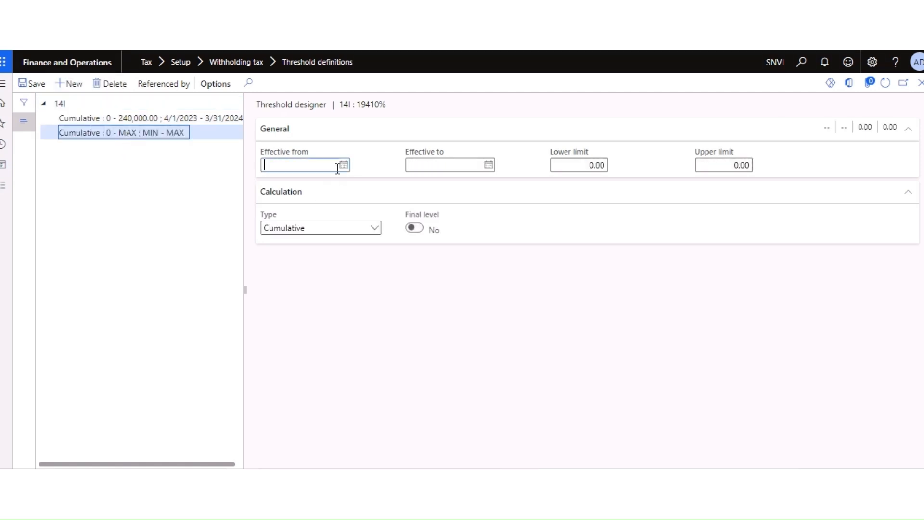
click(344, 166)
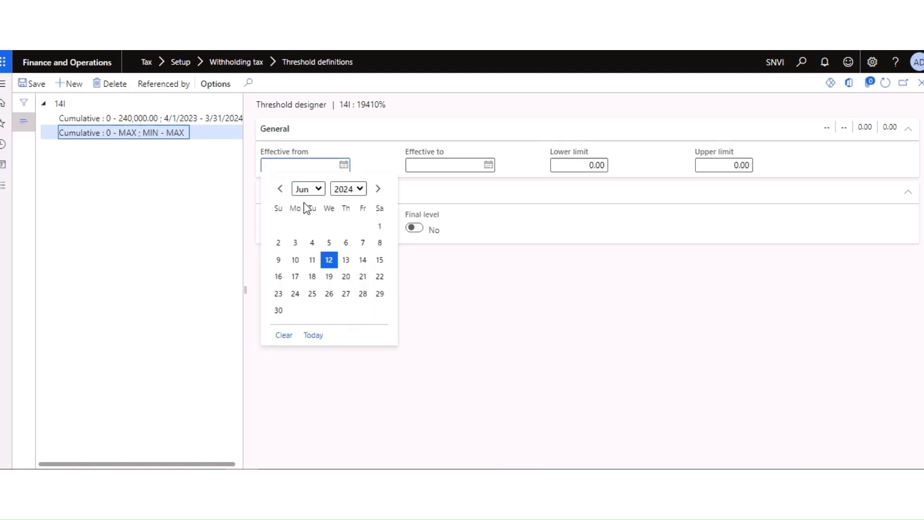
click(317, 190)
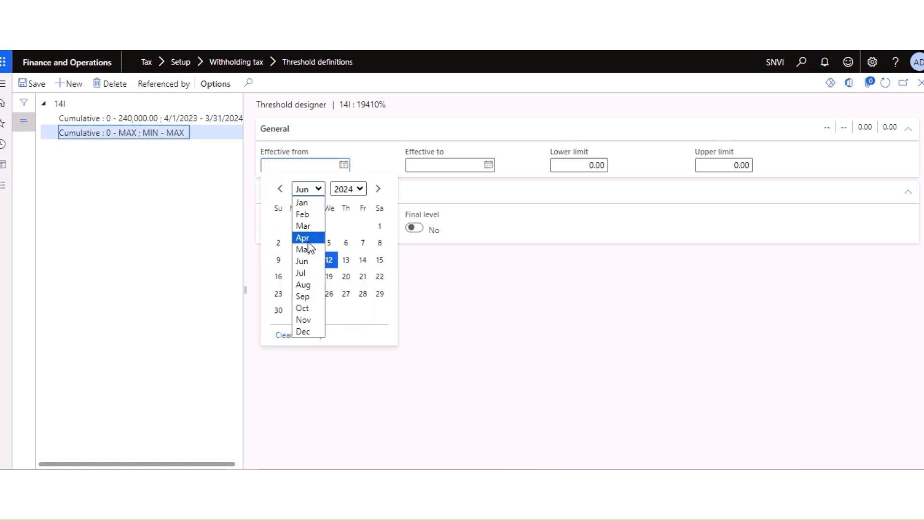
click(303, 238)
click(296, 225)
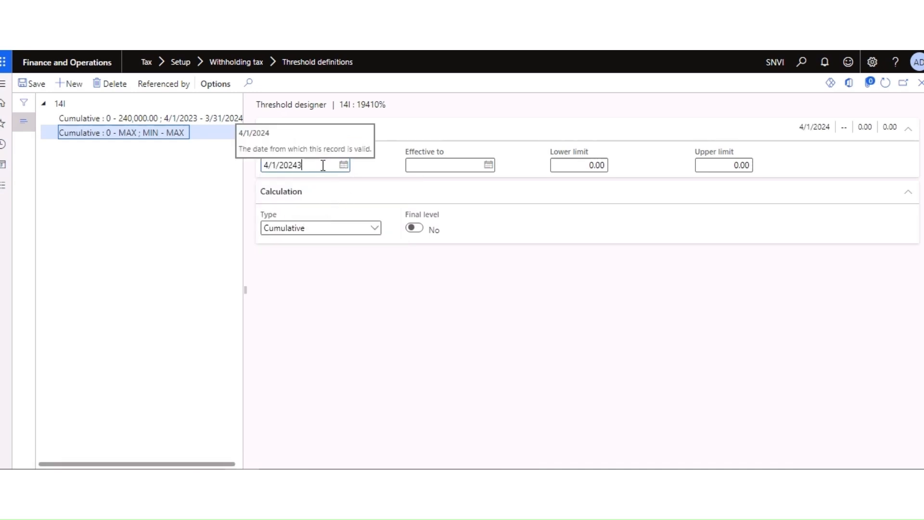
click(489, 165)
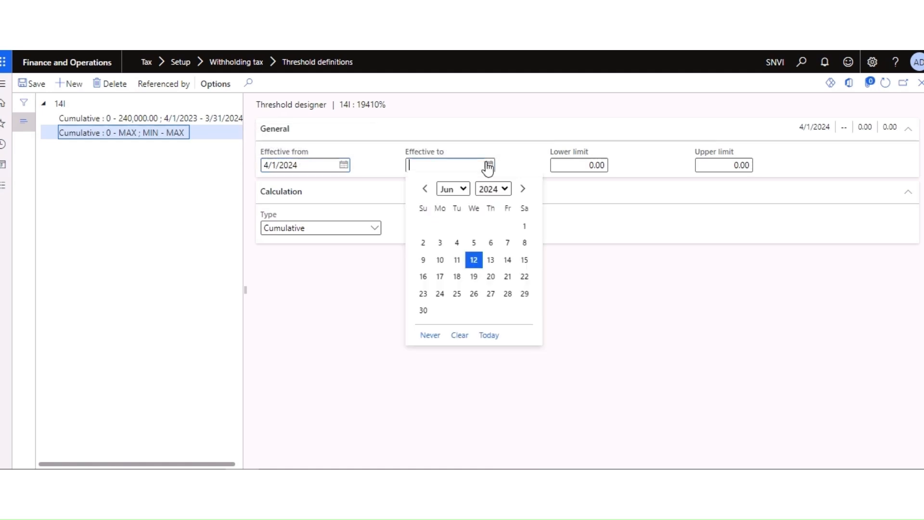
click(464, 189)
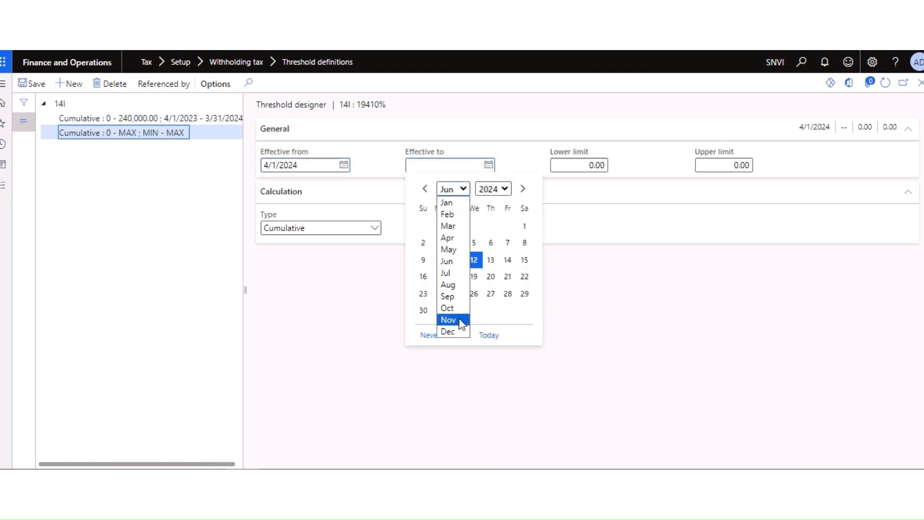
click(448, 225)
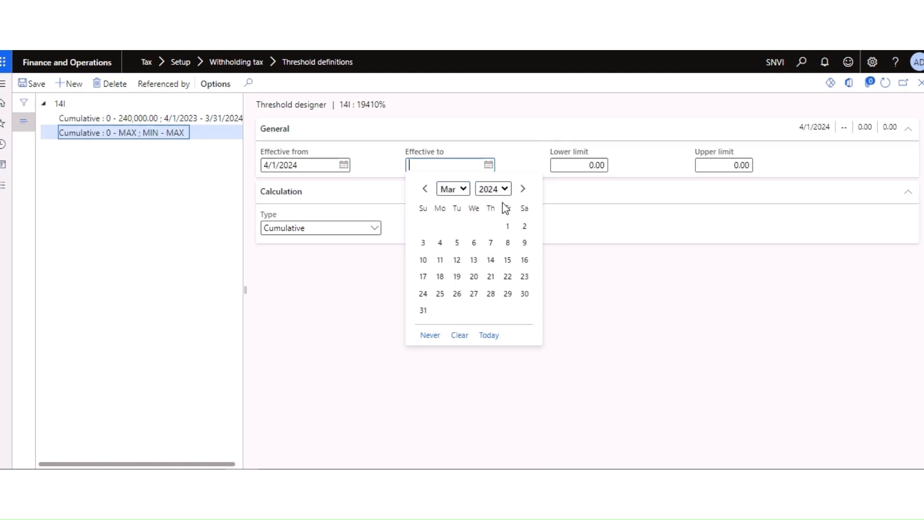
click(424, 310)
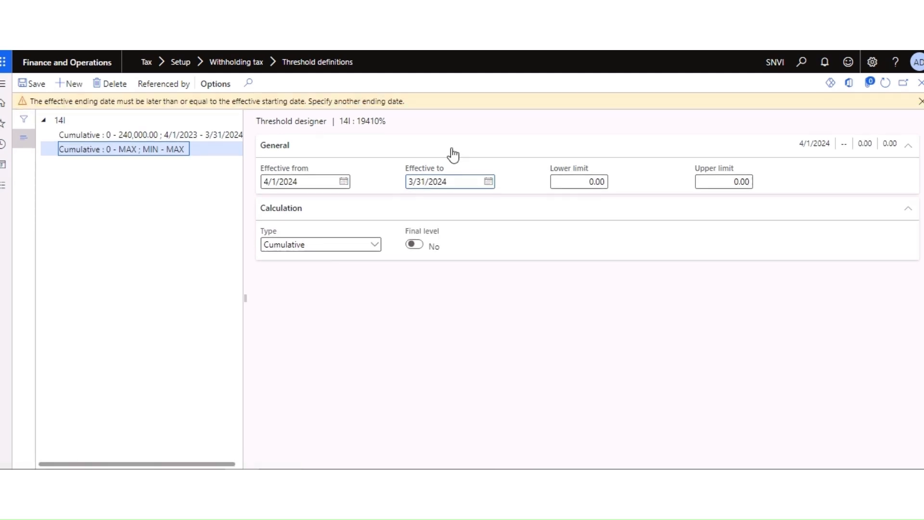
Step: Correct the start date to 4/1/2023 and reconfirm the 3/31/2024 end date
click(337, 184)
key(BackSpace)
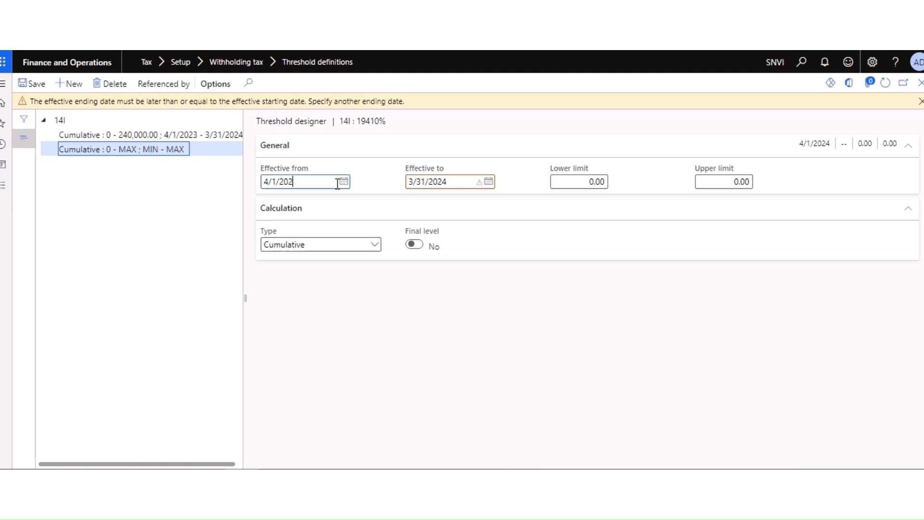
text(3)
key(Tab)
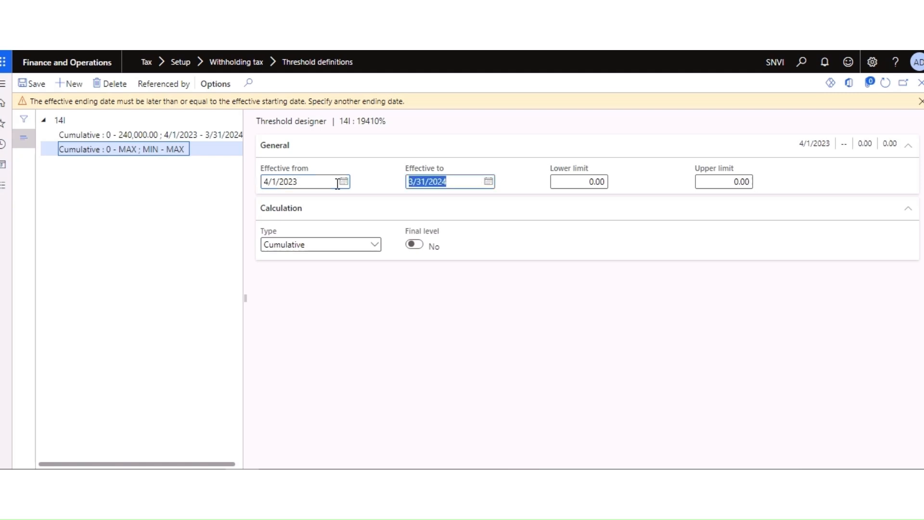
click(530, 305)
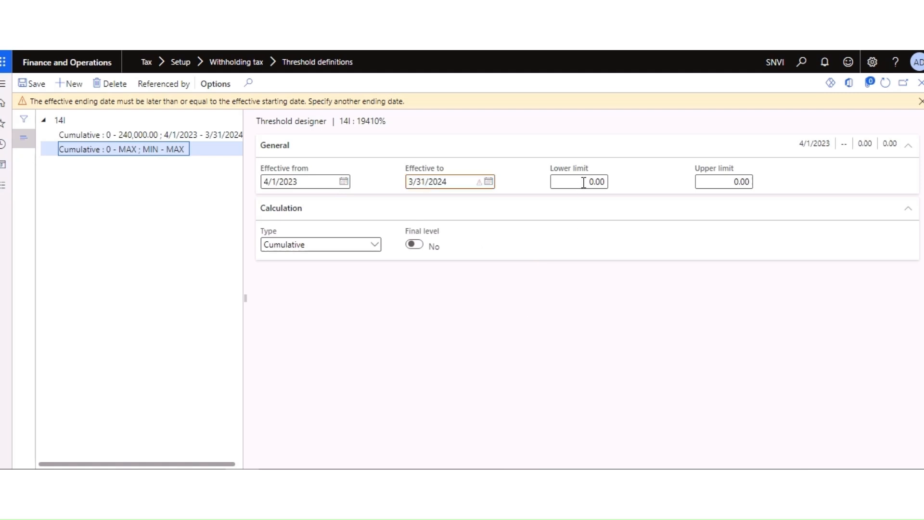
click(489, 182)
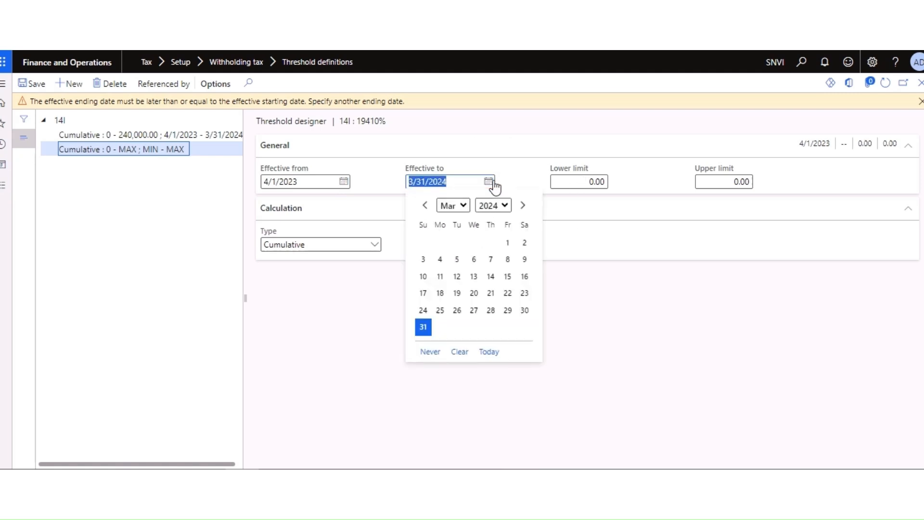
click(423, 327)
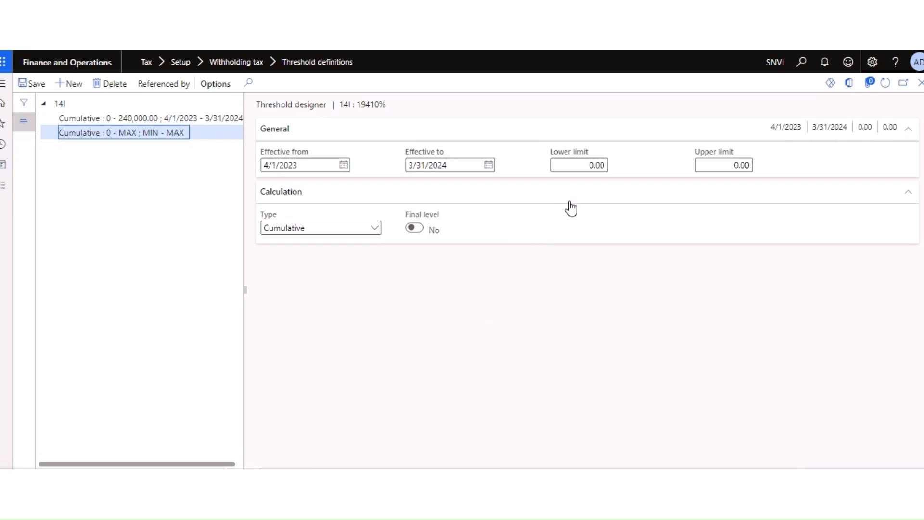
Step: Give the second 14I level lower limit 240000, mark it the final level, and save
click(583, 165)
text(240000)
key(Tab)
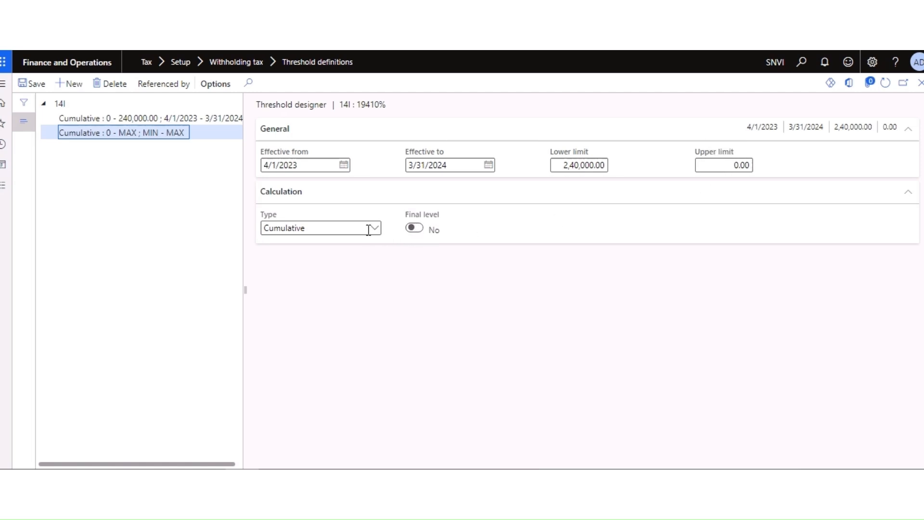
click(417, 229)
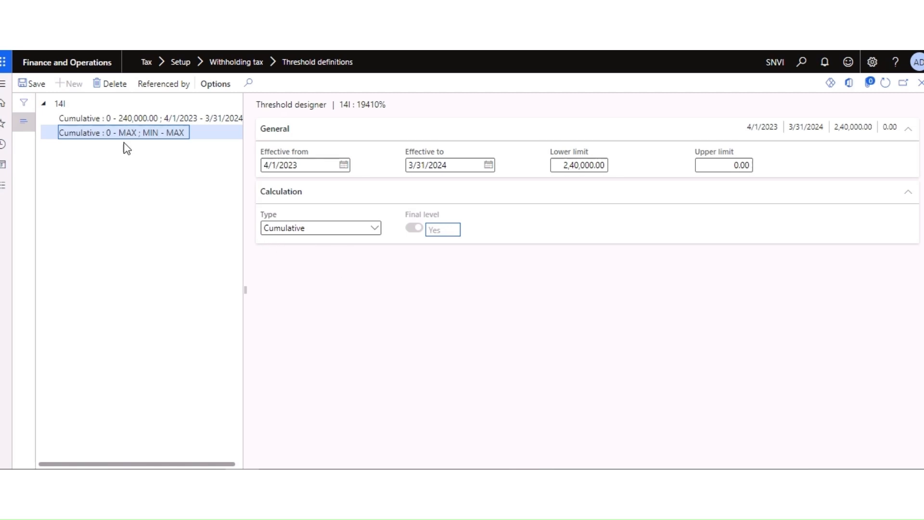
click(38, 85)
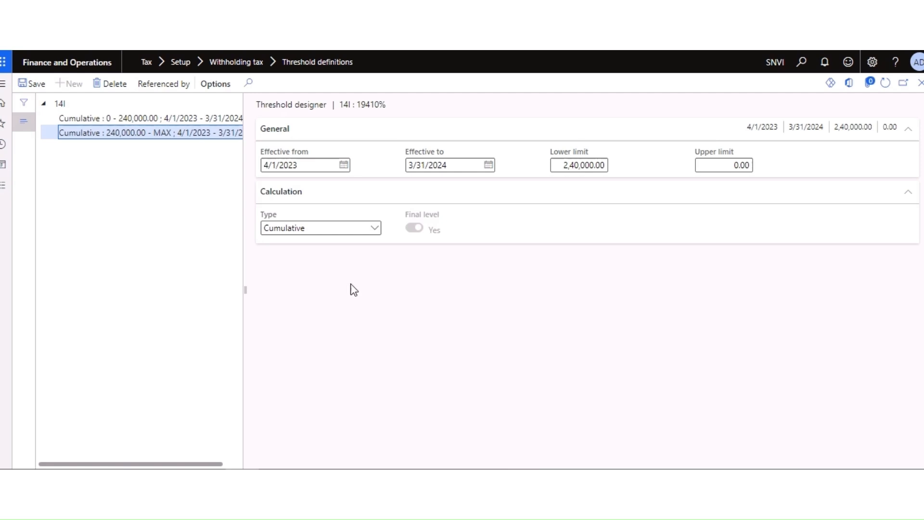
click(286, 290)
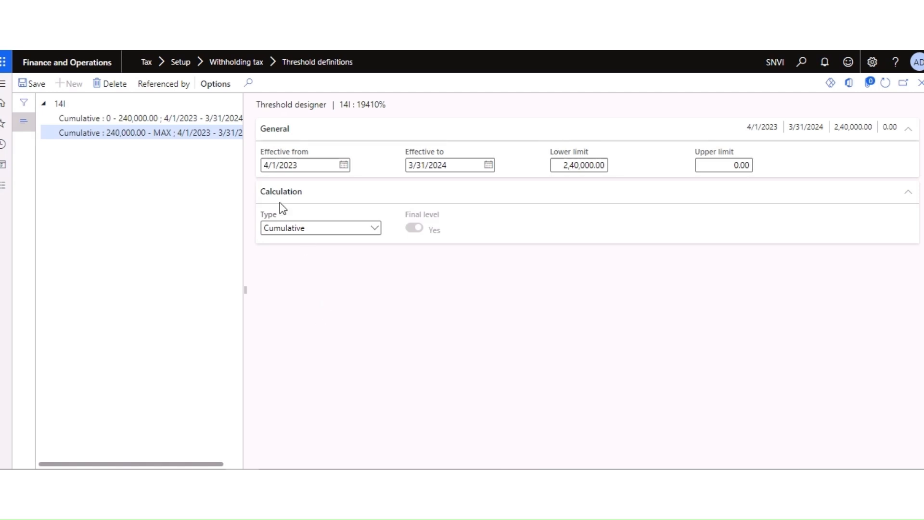
click(37, 86)
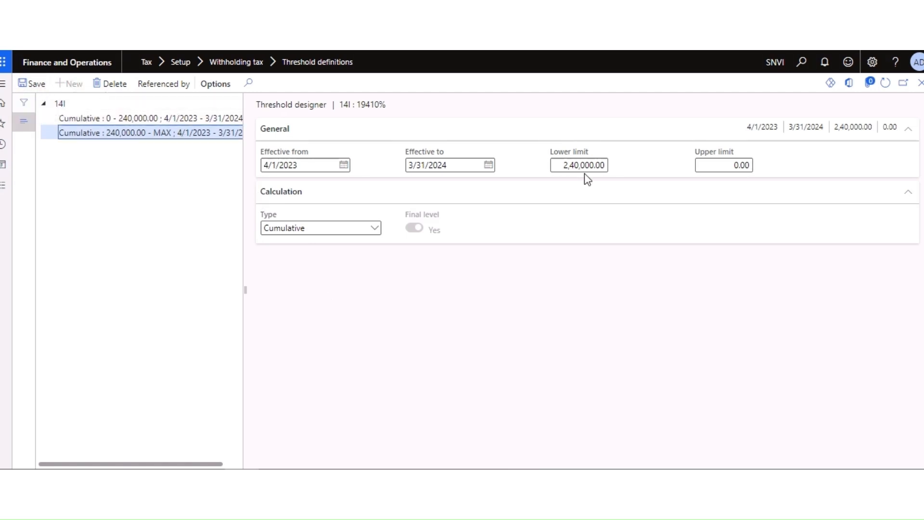
Step: Go through Modules > Tax to the Withholding tax codes page for 194I
click(7, 187)
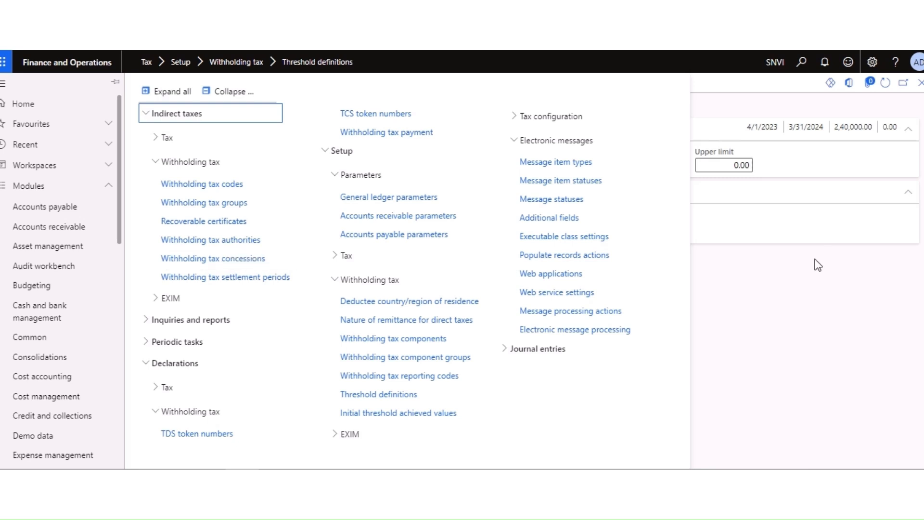
click(288, 184)
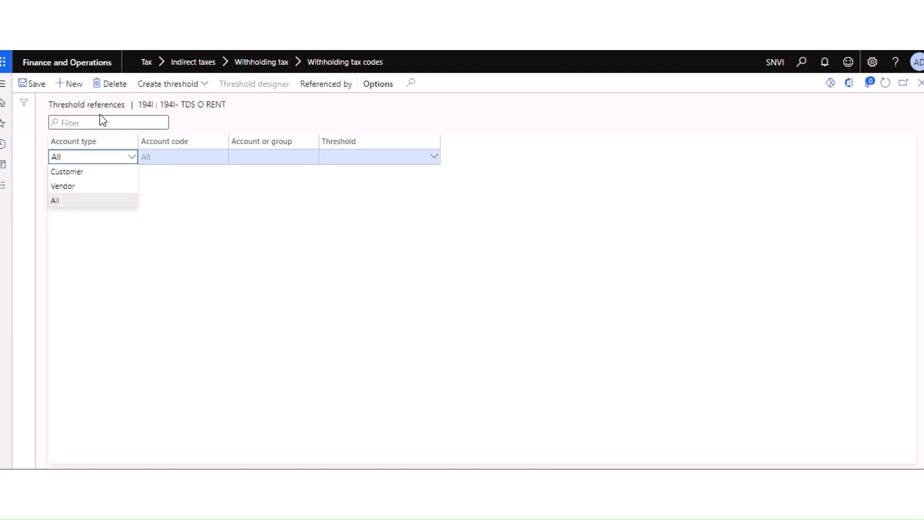
Step: On tax code 194I, re-enable the threshold hierarchy setting, turn on PAN based accumulation, and save
click(220, 218)
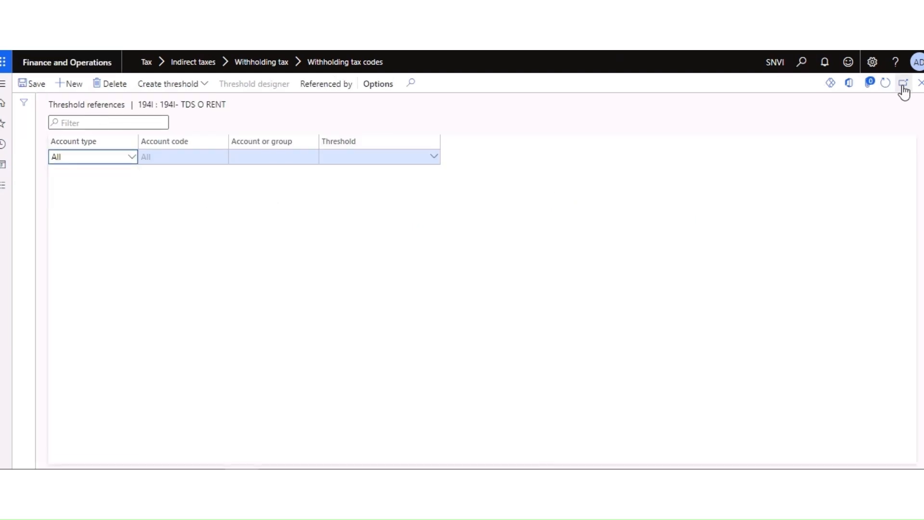
click(919, 85)
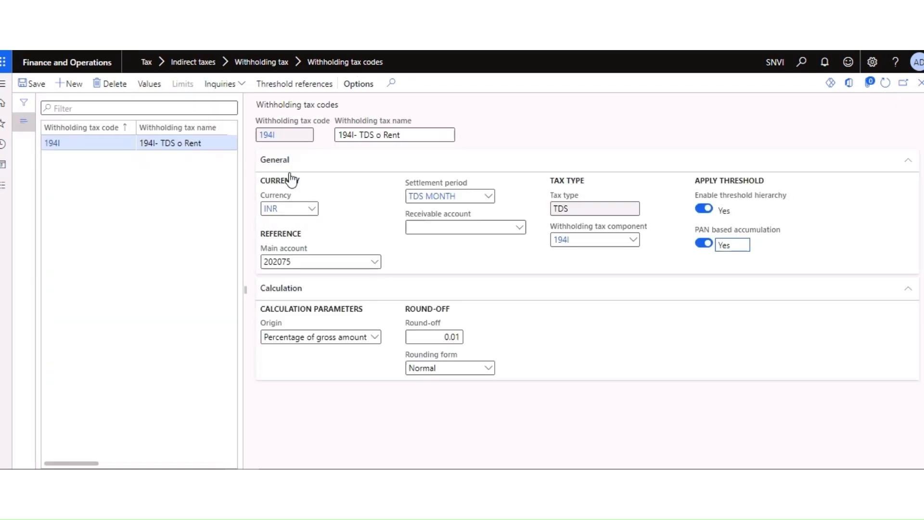
click(704, 209)
click(705, 209)
click(704, 244)
click(40, 87)
click(290, 93)
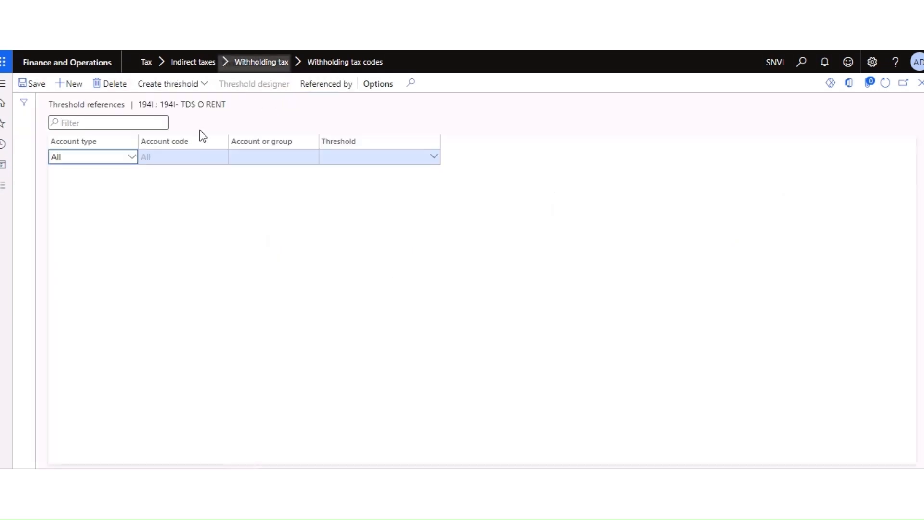
Step: Set the threshold reference to account type Vendor with threshold 14I, and save it
click(134, 160)
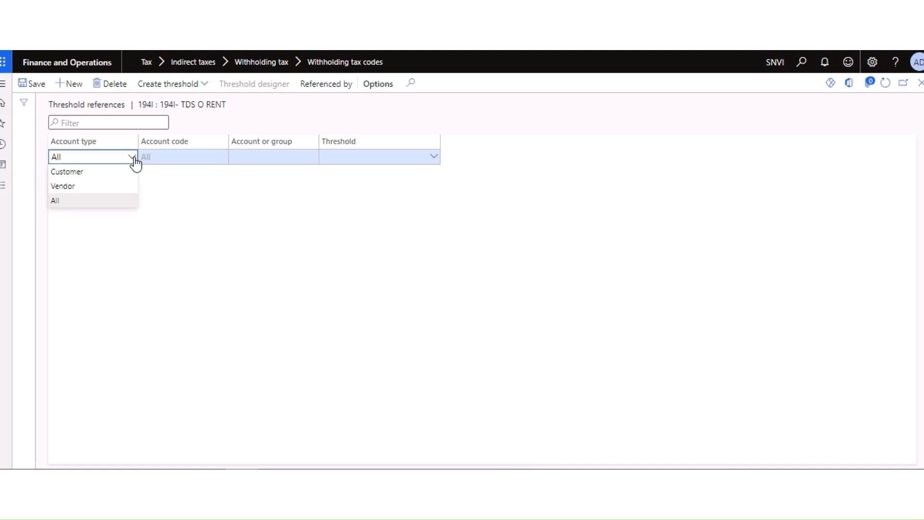
click(68, 186)
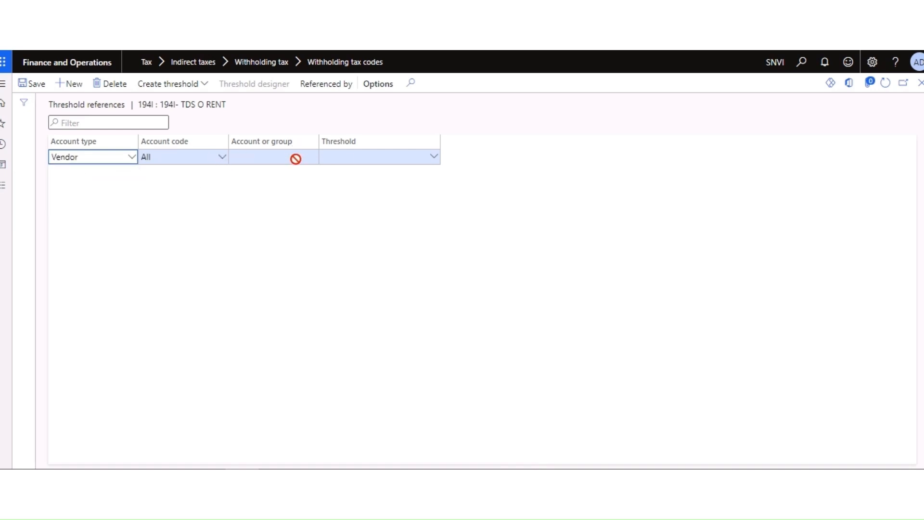
click(434, 162)
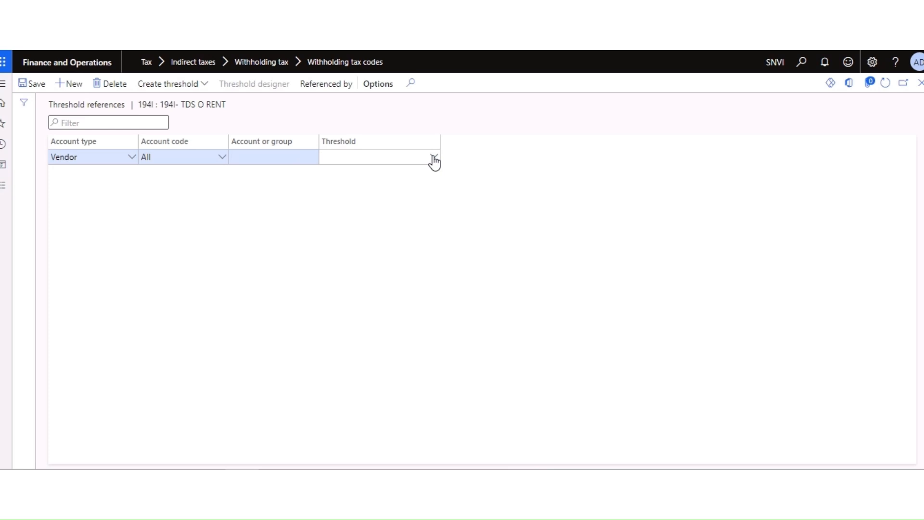
click(434, 157)
click(370, 197)
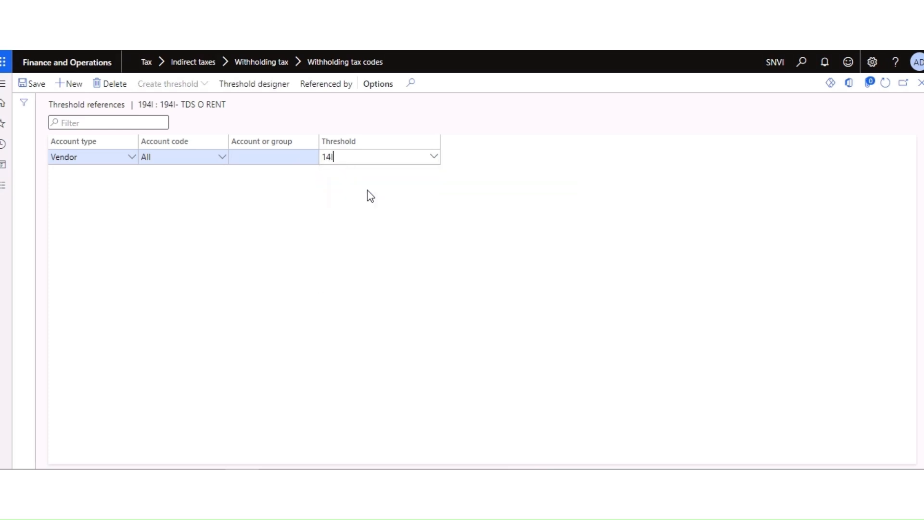
click(35, 86)
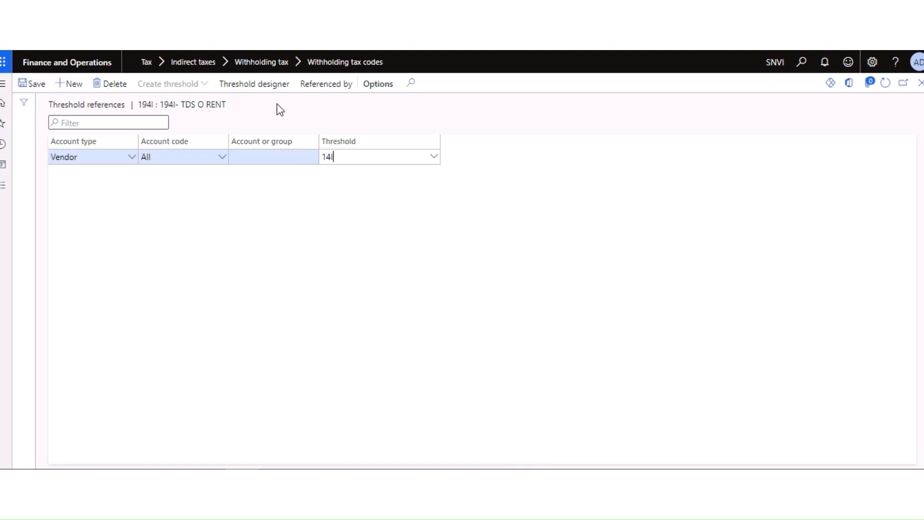
Step: Open the threshold designer for 14I on the 0–240,000 cumulative tier
click(253, 84)
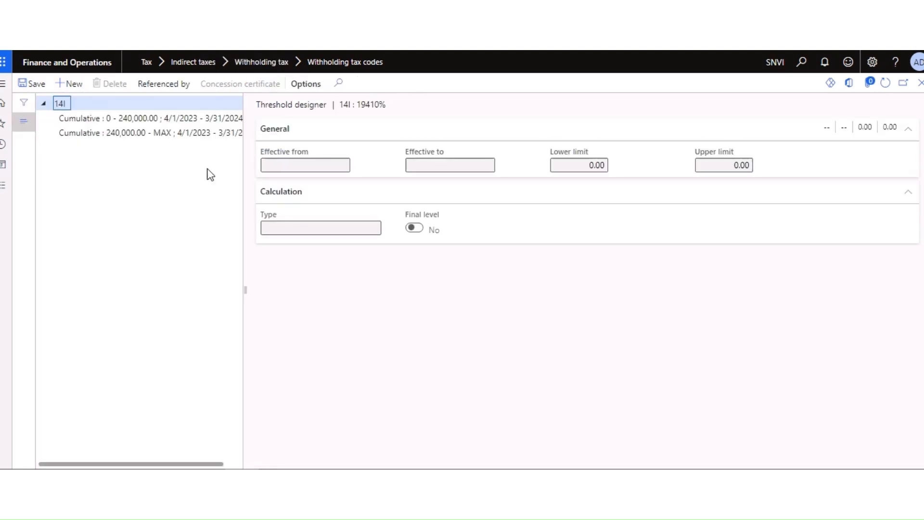
click(167, 118)
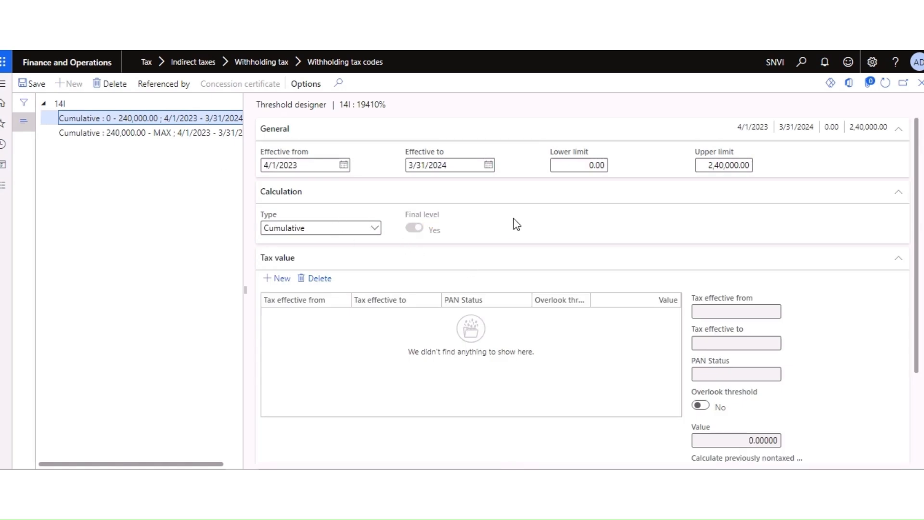
scroll(596, 210, down, 2)
scroll(504, 258, up, 2)
Step: Add a tax value row for 4/1/2023–3/31/2024 with PAN status Not available at 0.00000
click(283, 279)
scroll(482, 295, down, 1)
scroll(529, 309, up, 1)
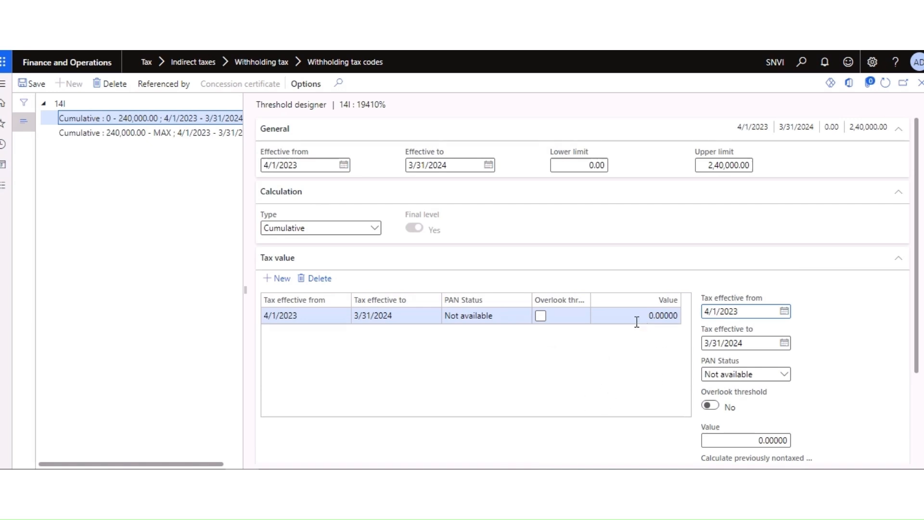
click(674, 316)
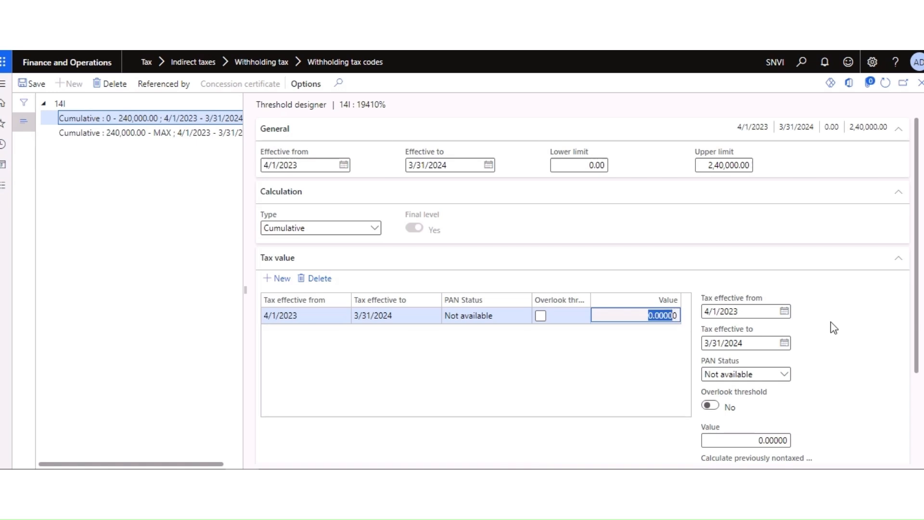
scroll(834, 328, down, 1)
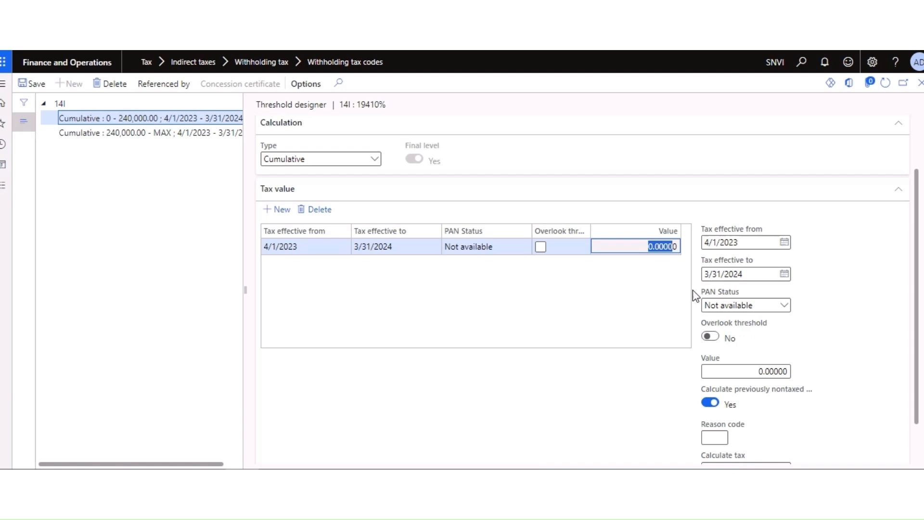
click(661, 248)
scroll(607, 332, down, 1)
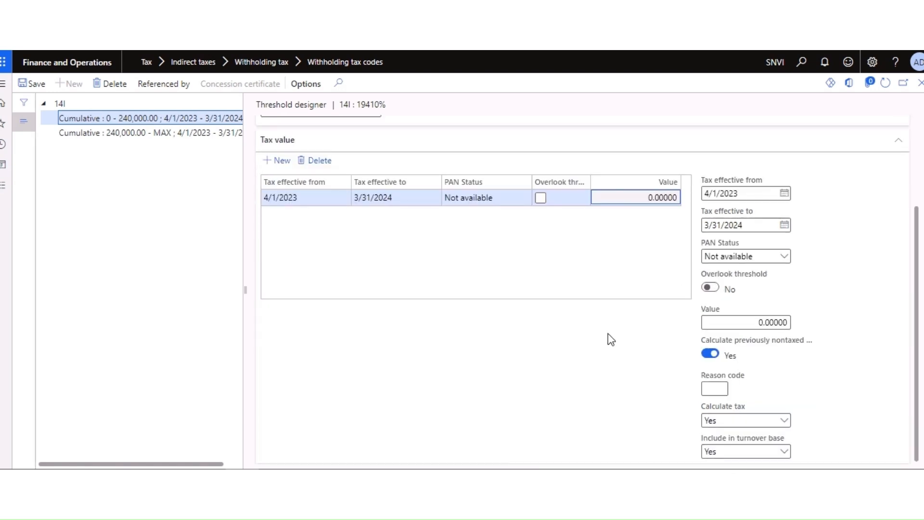
scroll(613, 326, up, 1)
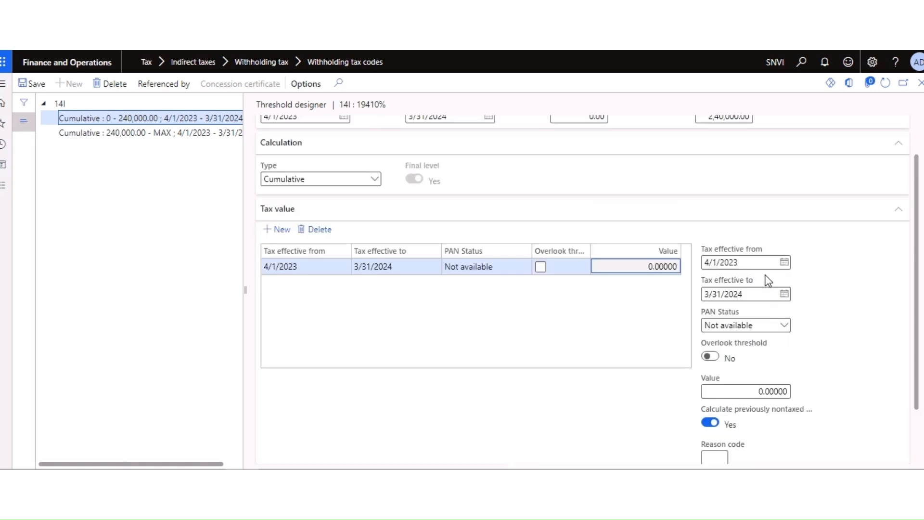
click(784, 325)
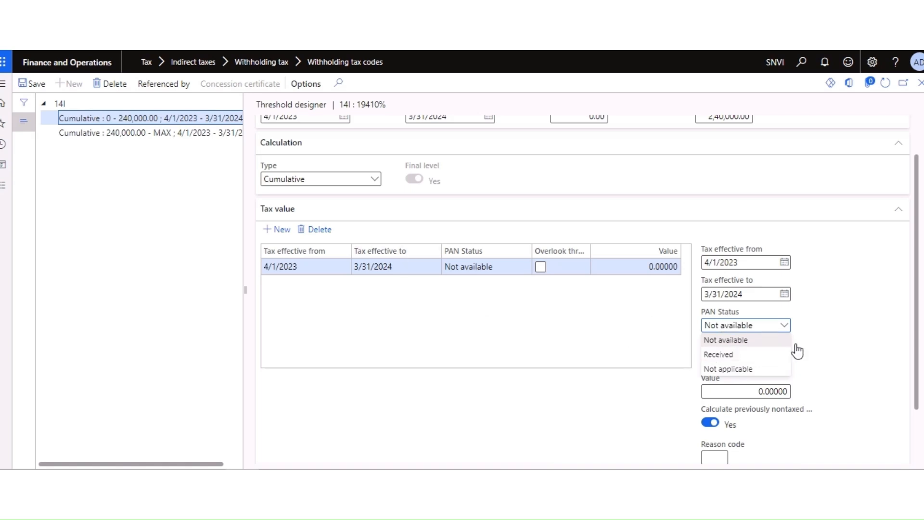
scroll(578, 264, up, 1)
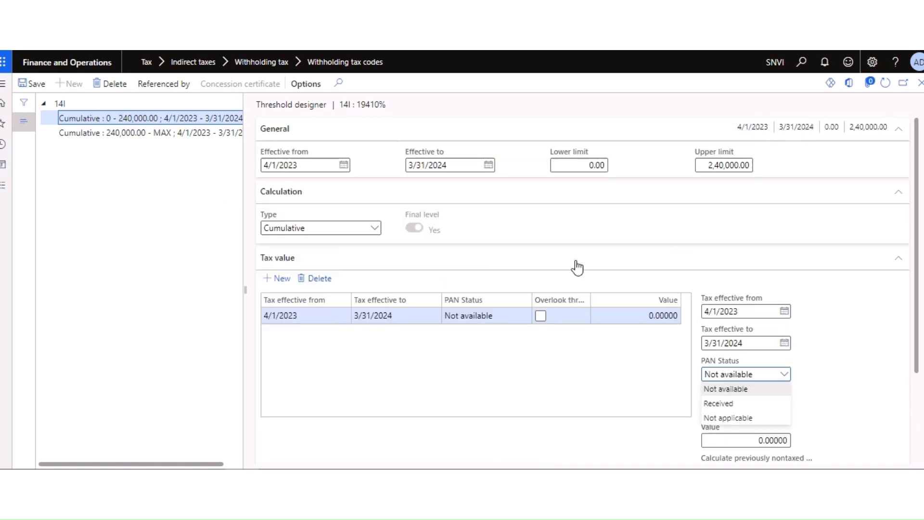
scroll(599, 200, down, 2)
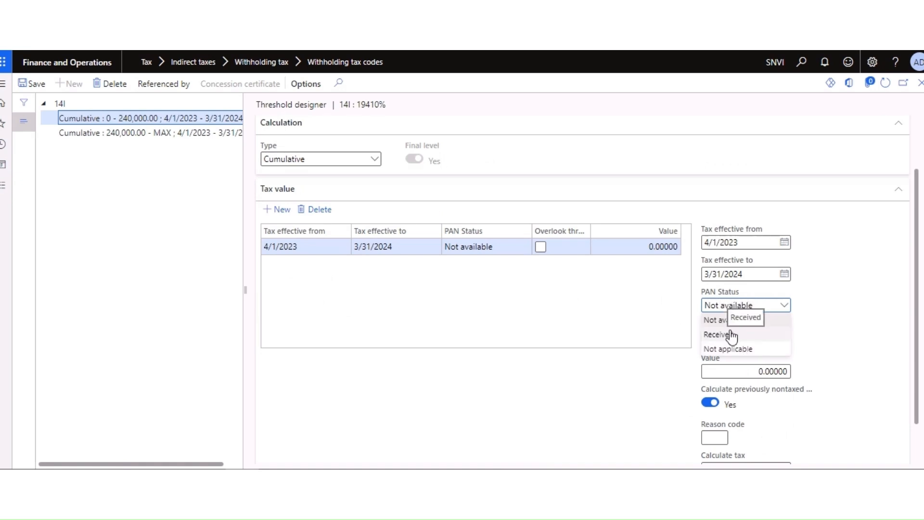
Step: Change the first tax value row's PAN status to Received, keeping its value at 0.00000
click(735, 335)
scroll(812, 337, down, 1)
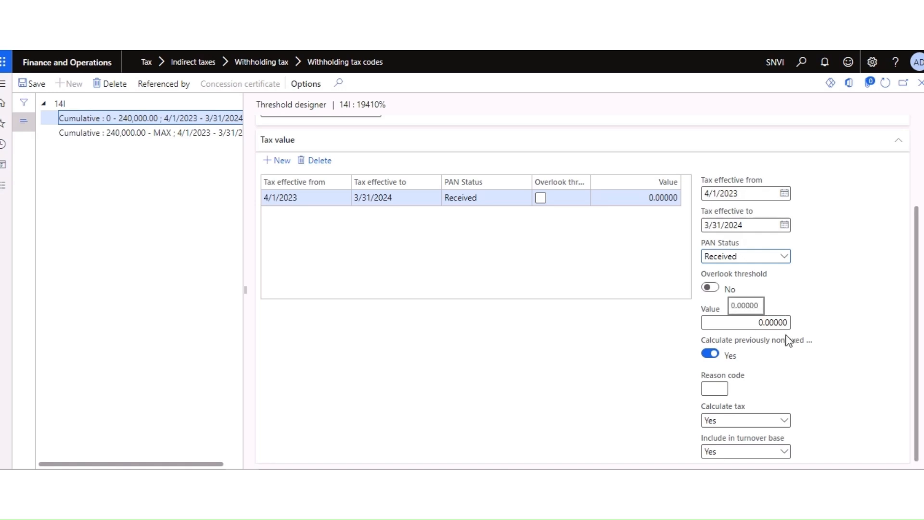
scroll(679, 320, up, 1)
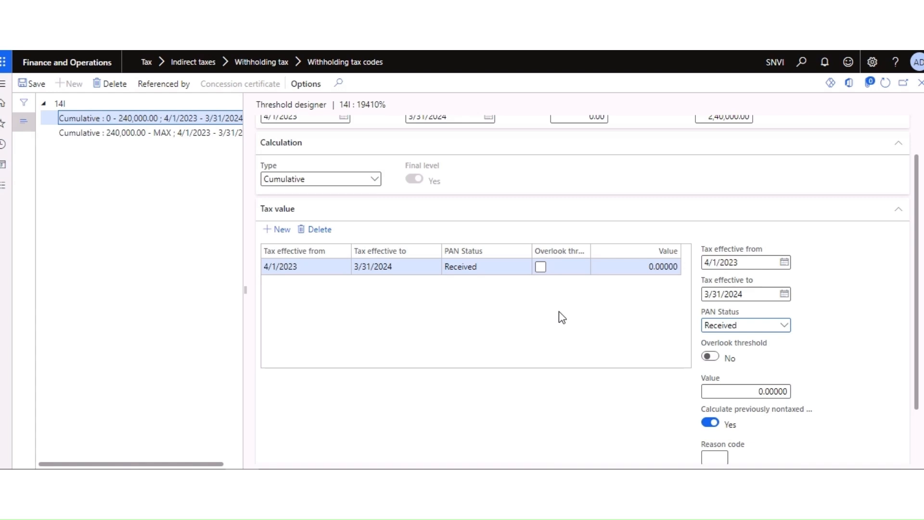
scroll(559, 312, up, 1)
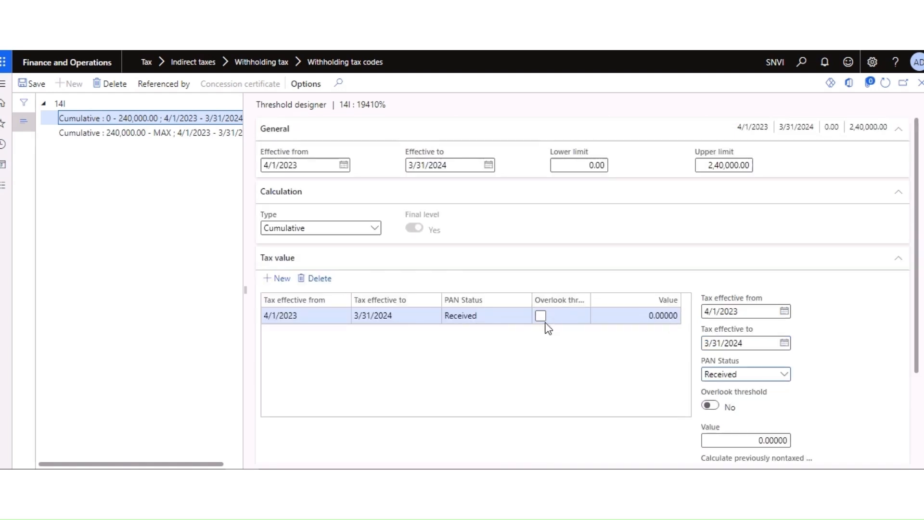
scroll(540, 329, down, 1)
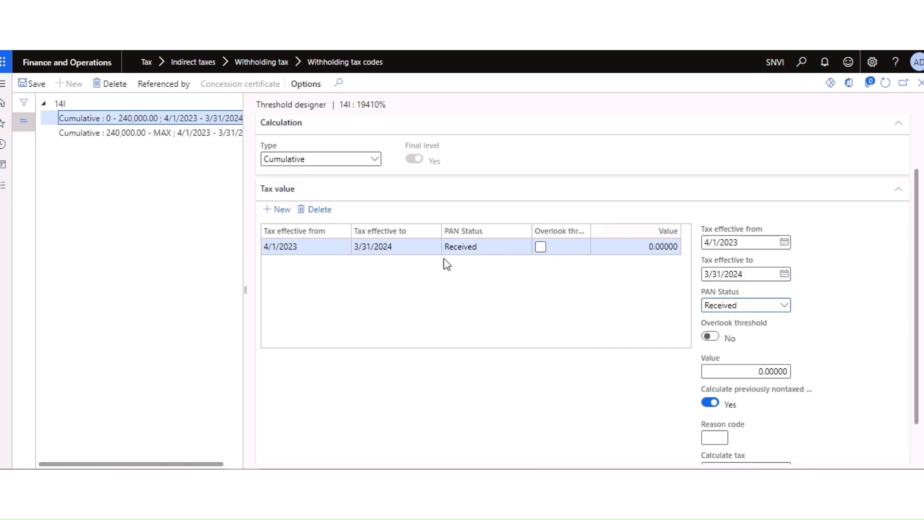
click(541, 247)
click(670, 252)
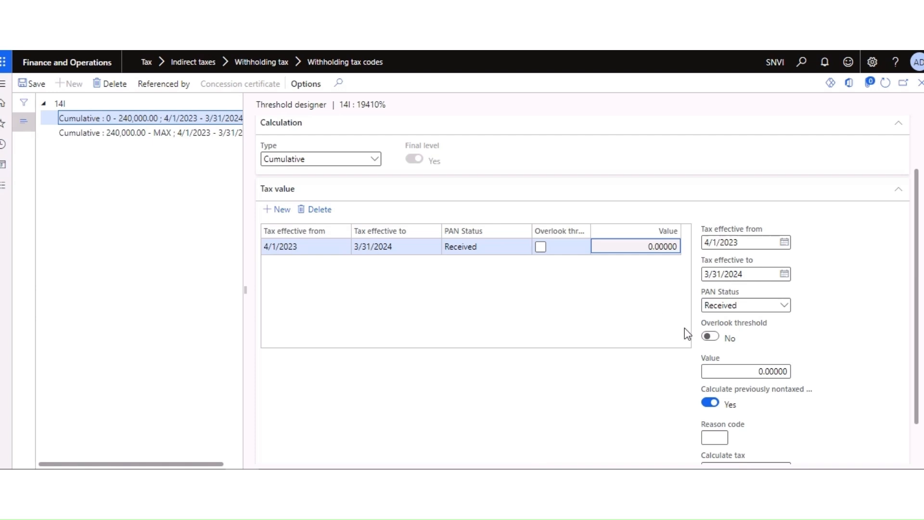
scroll(685, 328, down, 1)
click(158, 135)
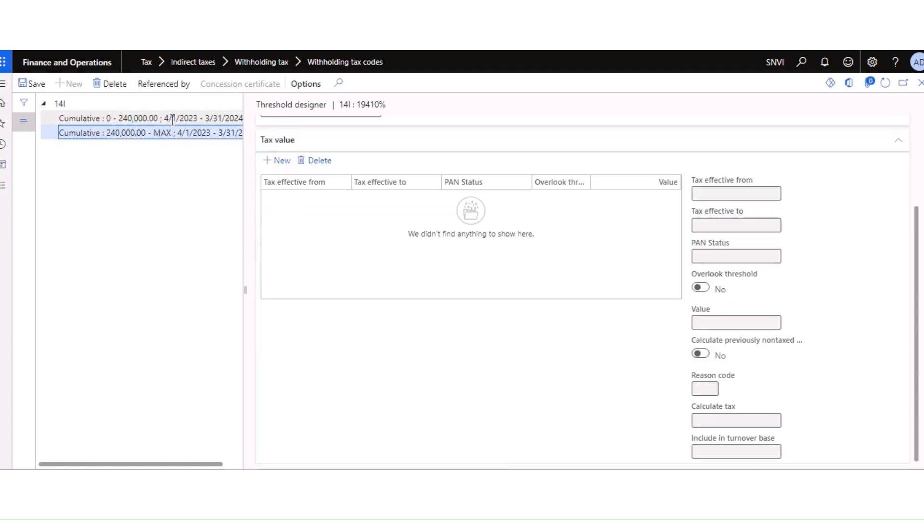
click(172, 119)
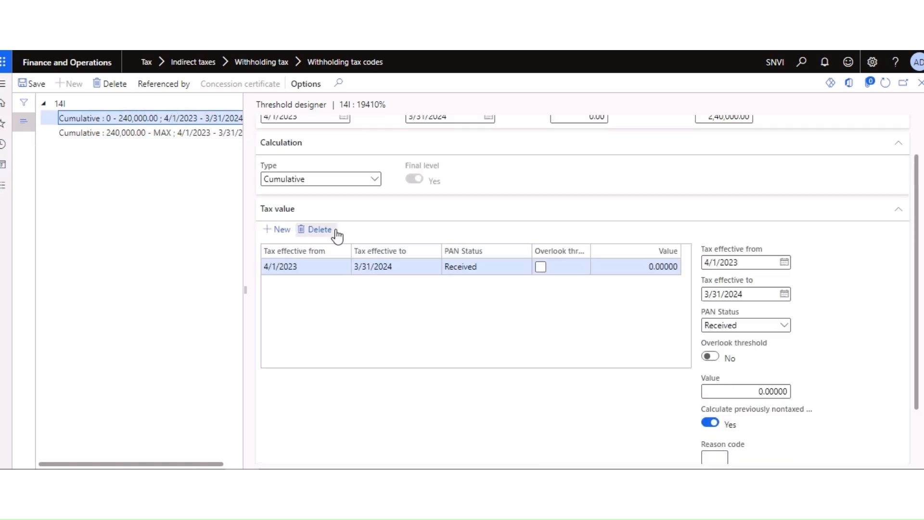
Step: Add a Not available tax value row at 20 on the 0–240,000 tier and save
click(287, 231)
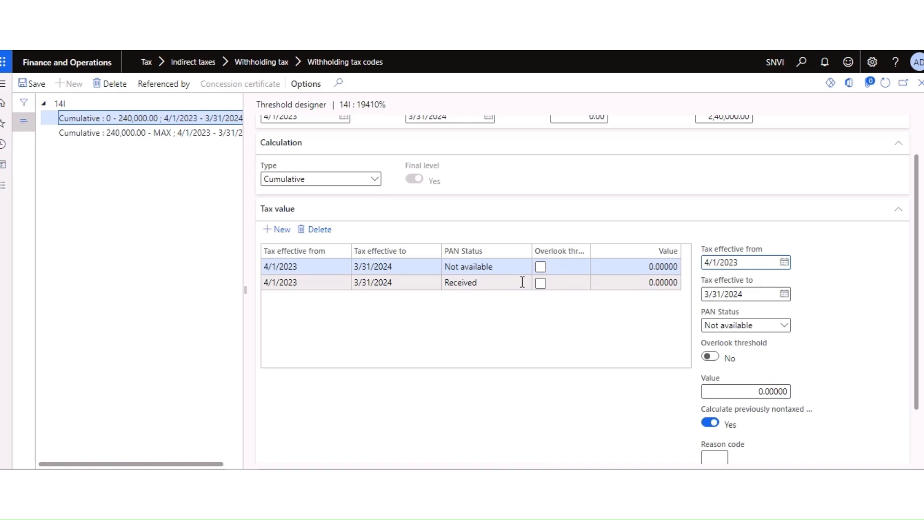
scroll(766, 337, down, 1)
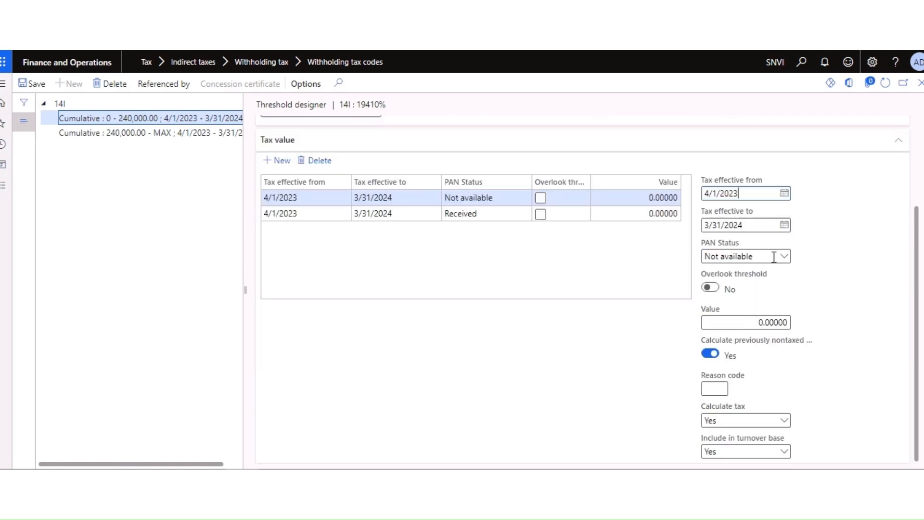
click(759, 326)
text(20)
key(Tab)
click(37, 85)
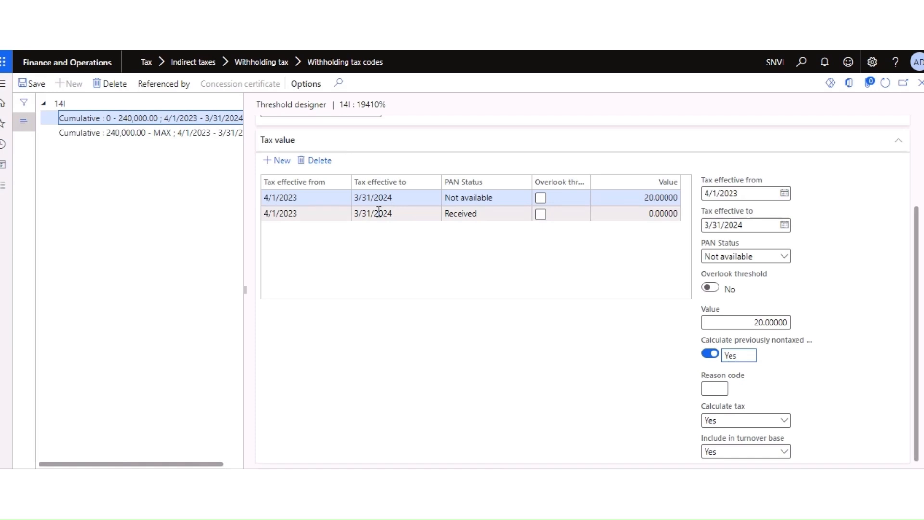
scroll(338, 233, up, 3)
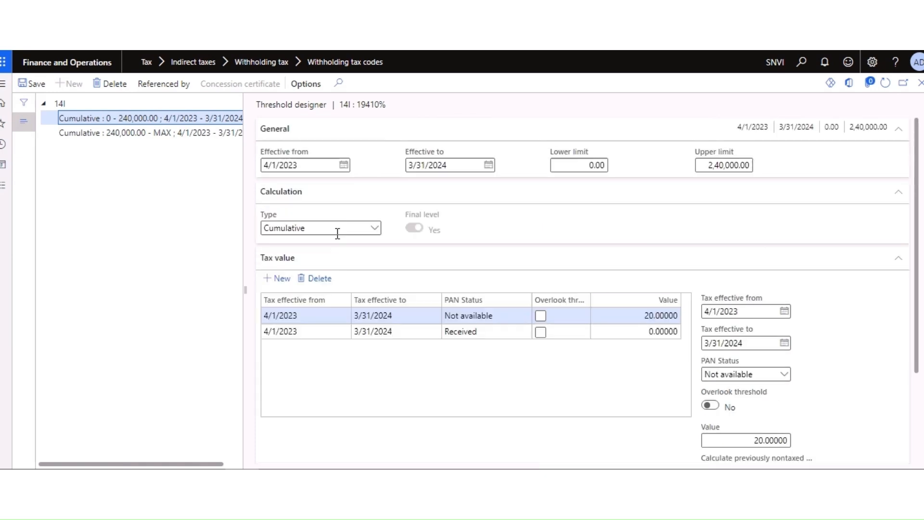
Step: Verify the Received row's 0.00000 value, then switch to the 240,000.00–MAX tier
click(179, 137)
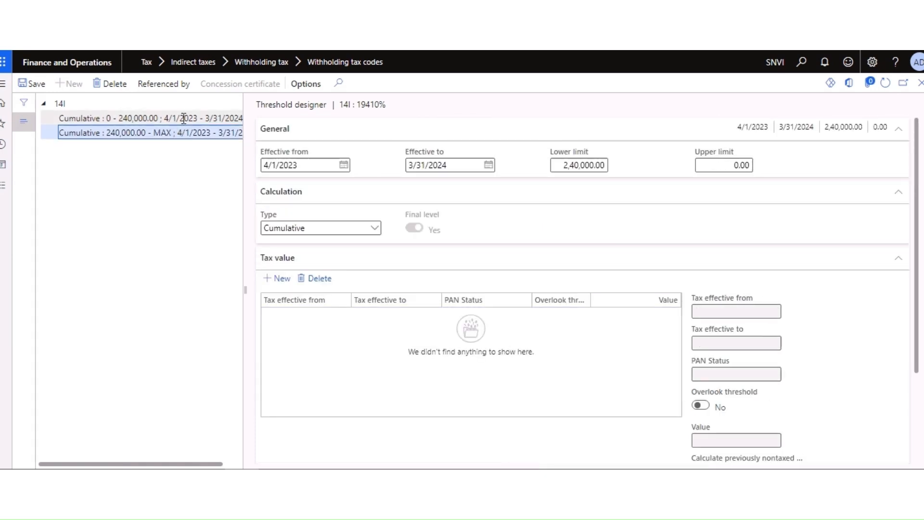
click(183, 118)
scroll(745, 299, down, 2)
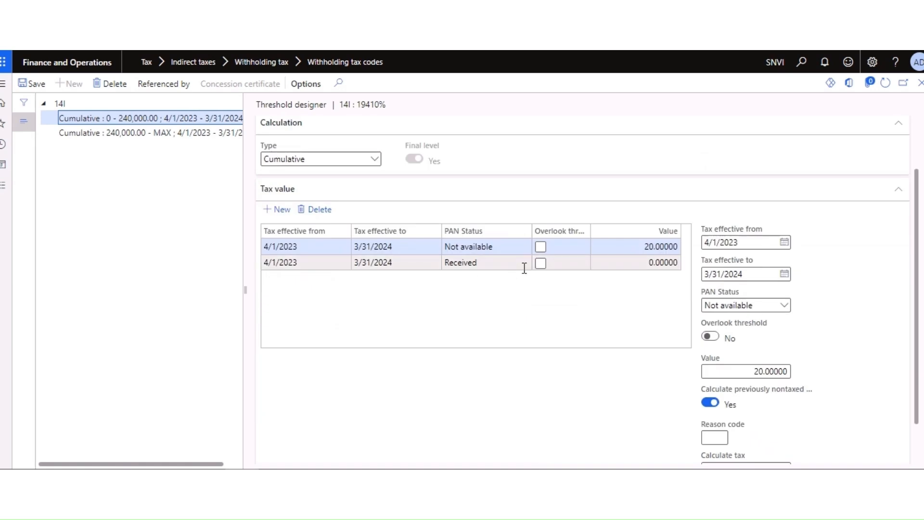
click(627, 263)
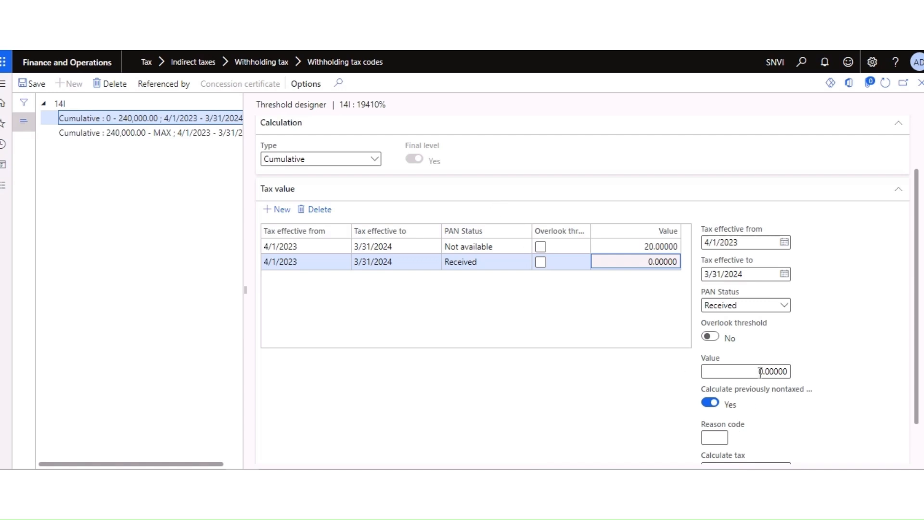
scroll(765, 361, up, 2)
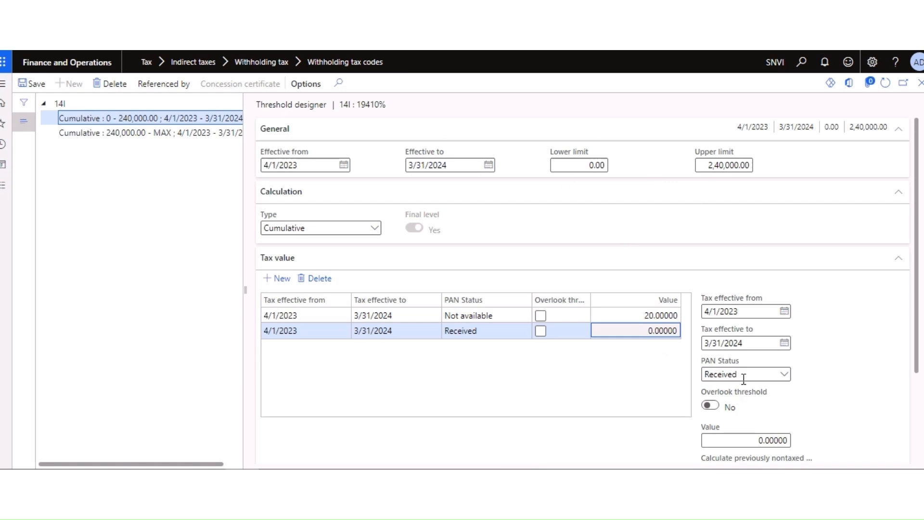
scroll(746, 326, down, 2)
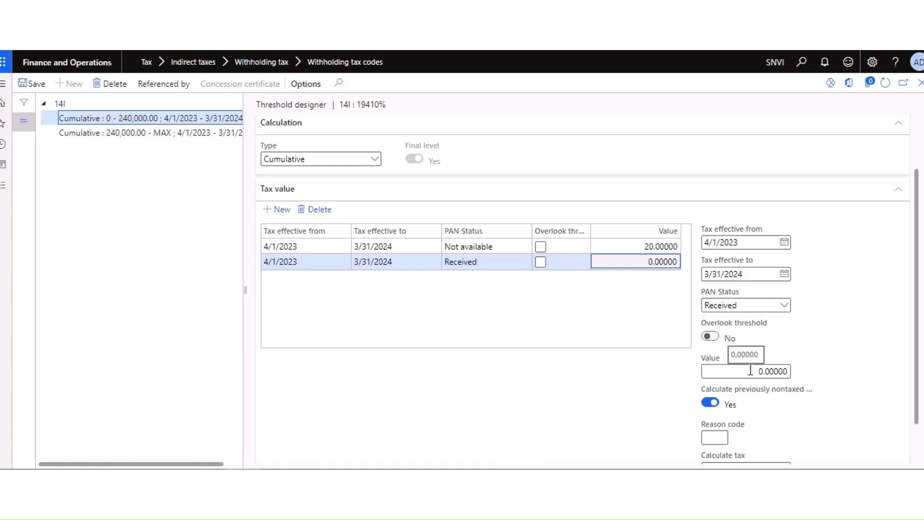
click(646, 260)
click(659, 303)
scroll(650, 294, up, 2)
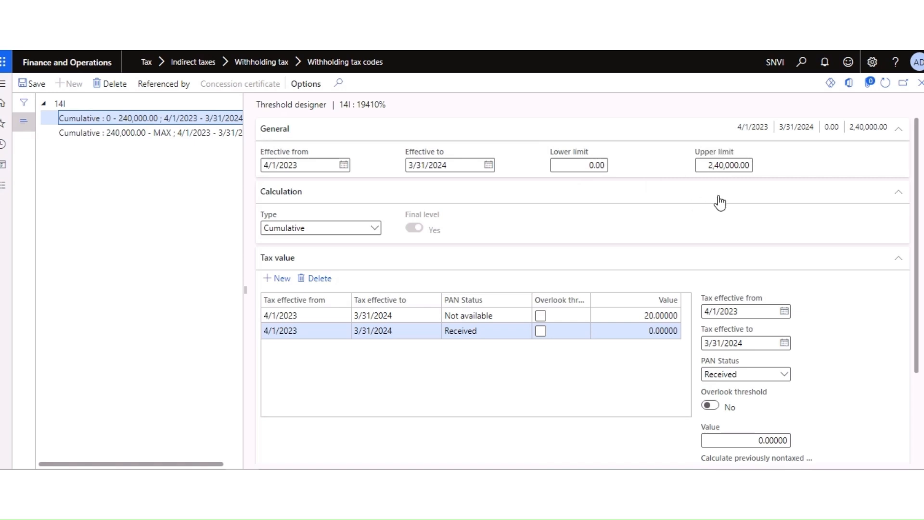
click(152, 133)
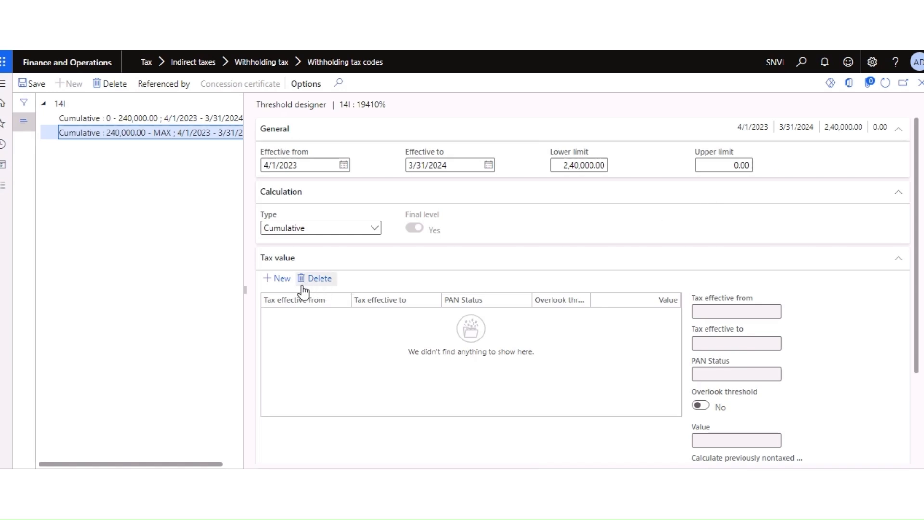
Step: Add a 240,000–MAX tax value row with PAN status Received and value 10
click(283, 280)
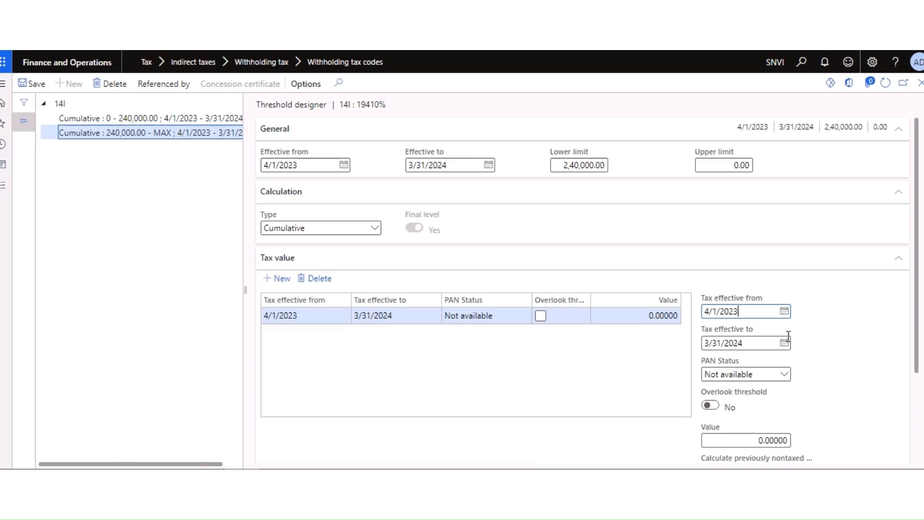
click(784, 375)
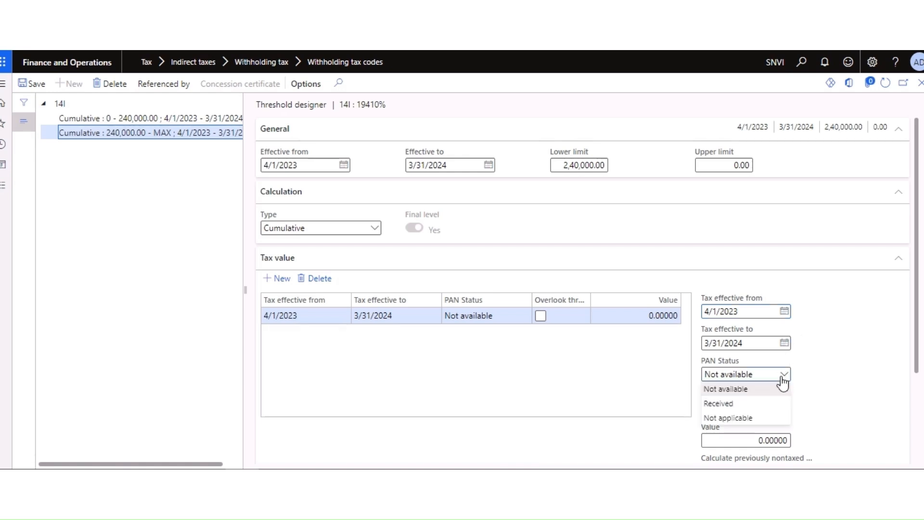
click(730, 405)
scroll(804, 376, down, 2)
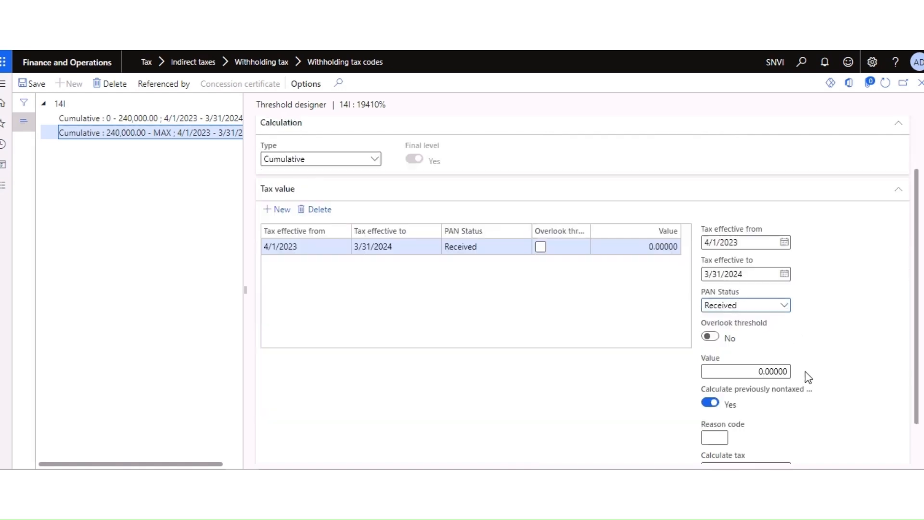
click(758, 374)
text(10)
key(Tab)
scroll(819, 363, down, 1)
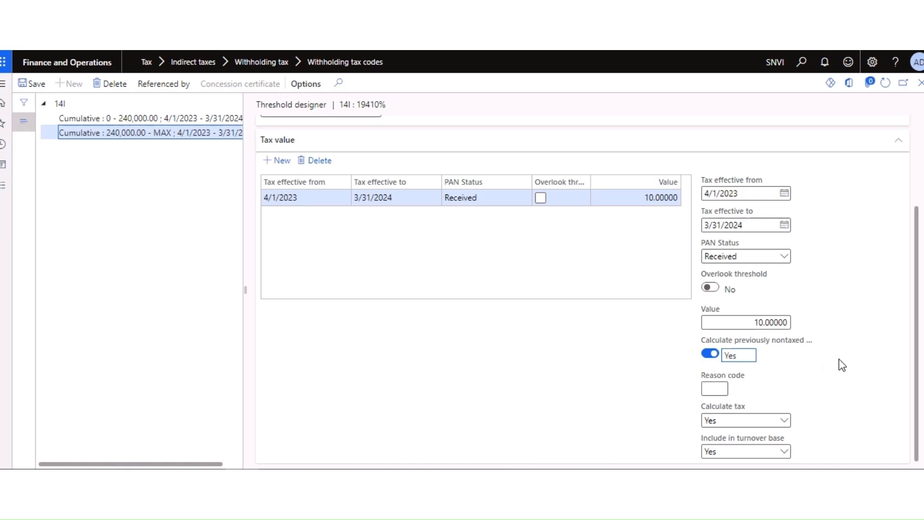
scroll(839, 364, up, 1)
scroll(838, 364, down, 1)
scroll(413, 252, up, 1)
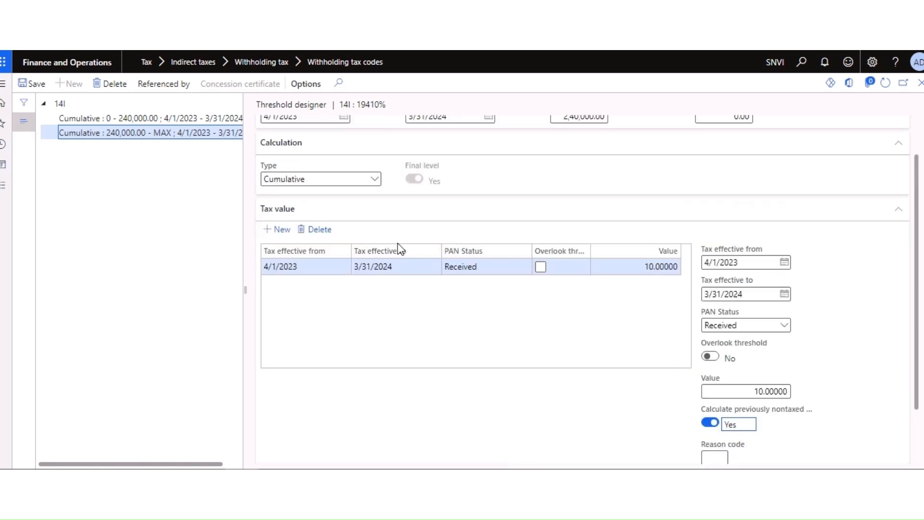
Step: Add a Not available tax value row with value 20 to the 240,000–MAX tier
click(279, 230)
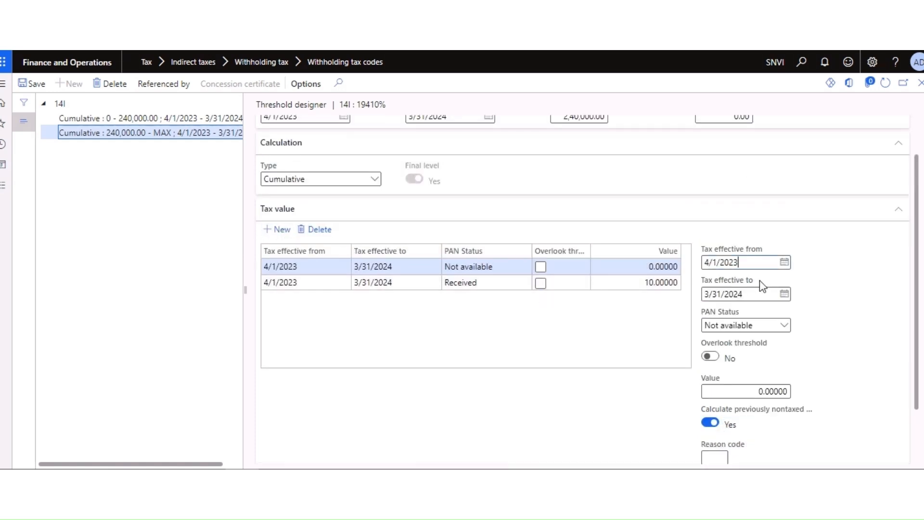
click(788, 328)
click(748, 345)
scroll(863, 334, down, 2)
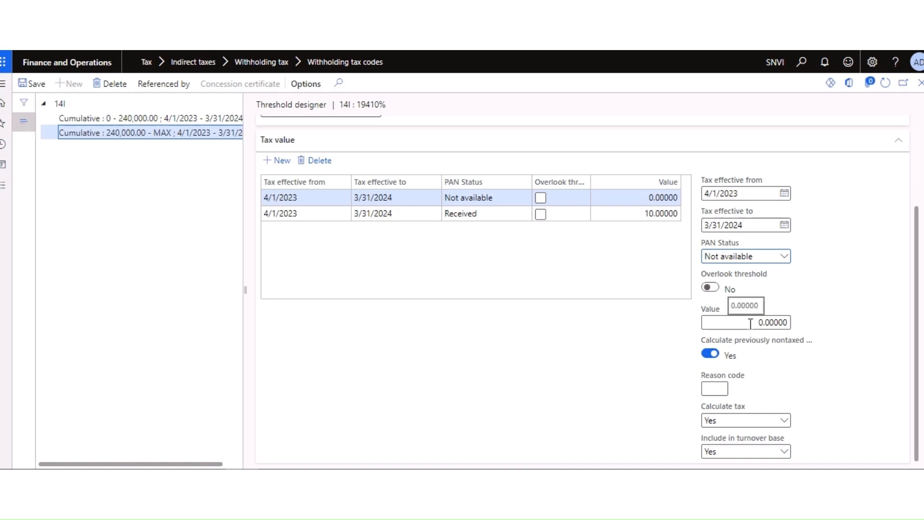
drag(751, 323, 811, 324)
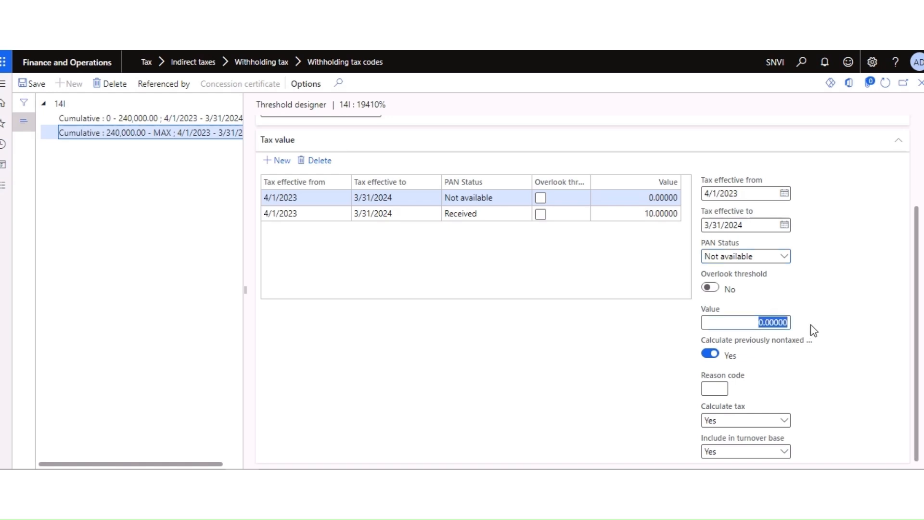
text(20)
key(Tab)
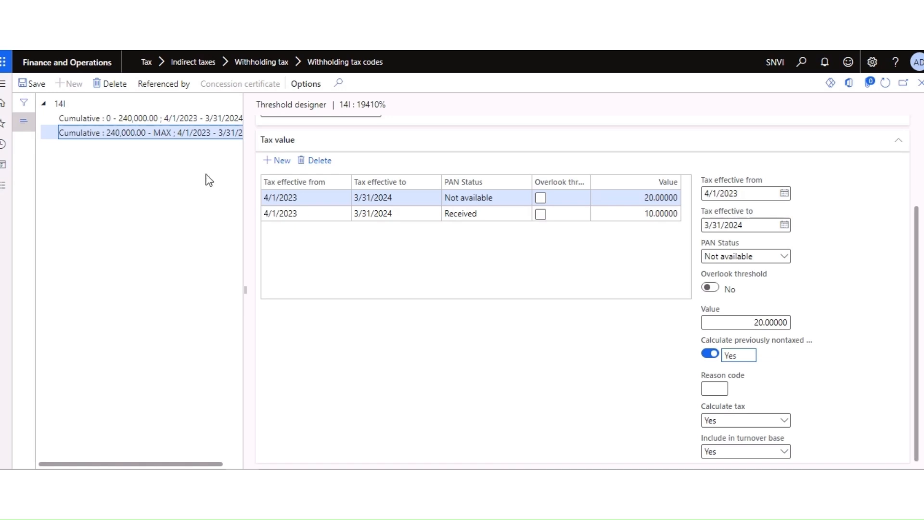
Step: Save the threshold tax values and hide the tier list
click(37, 86)
scroll(657, 330, up, 2)
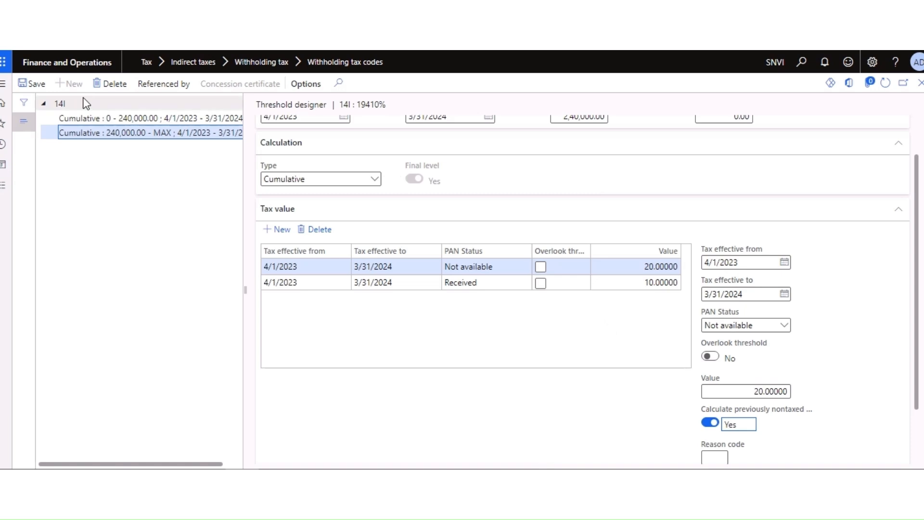
scroll(843, 337, down, 2)
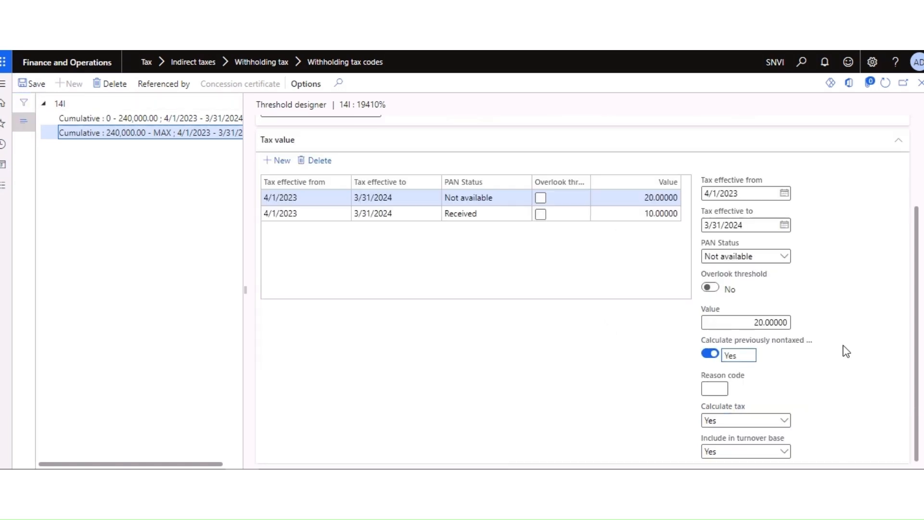
scroll(765, 318, up, 3)
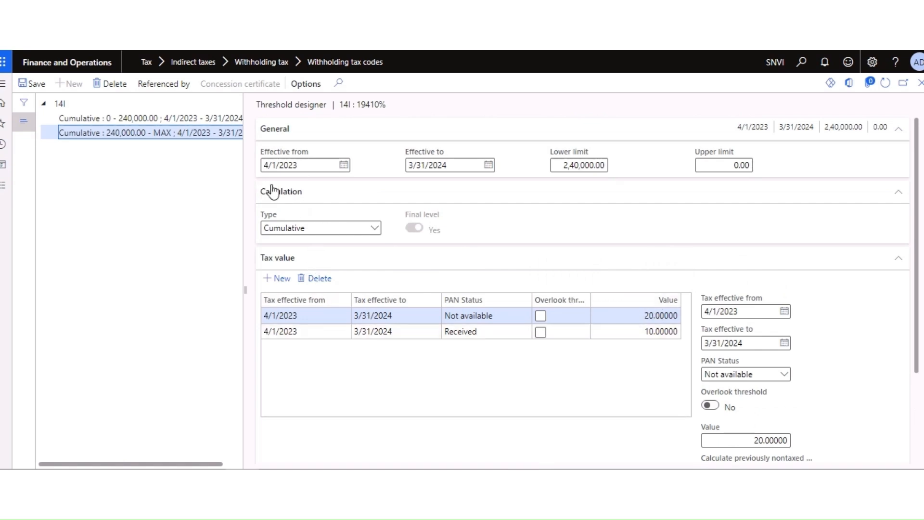
click(37, 84)
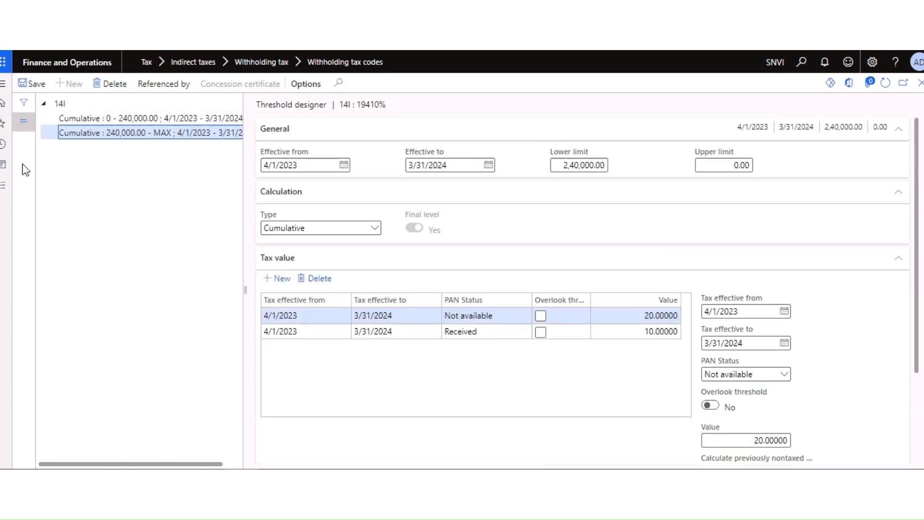
click(21, 126)
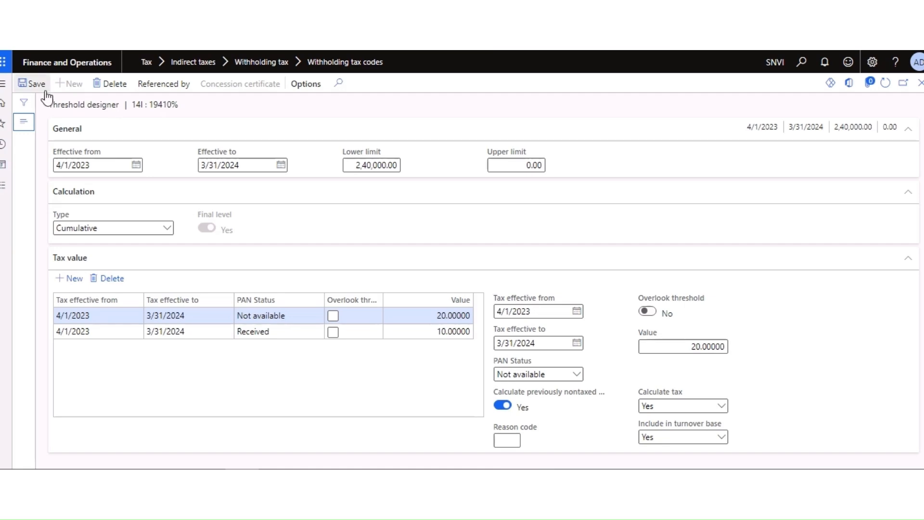
Step: Go to Accounts payable > All vendors and open the Samsung vendor record
click(4, 186)
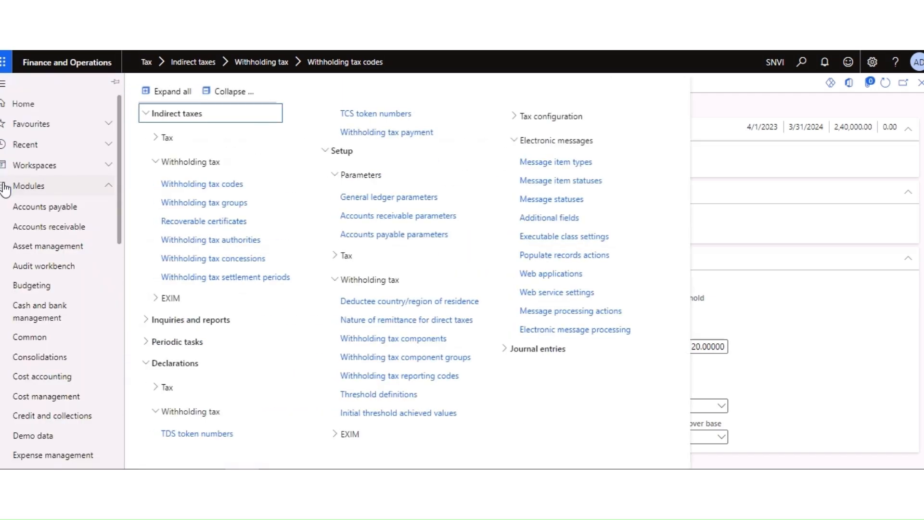
click(210, 184)
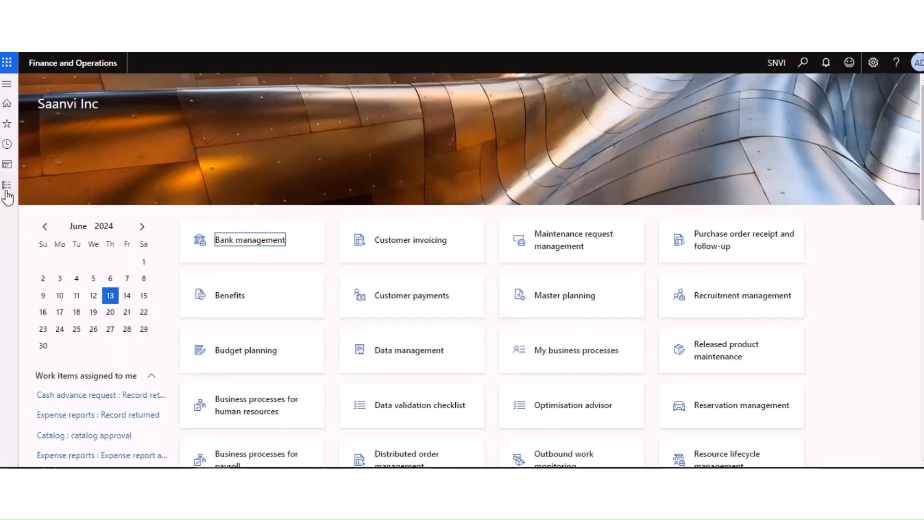
click(7, 187)
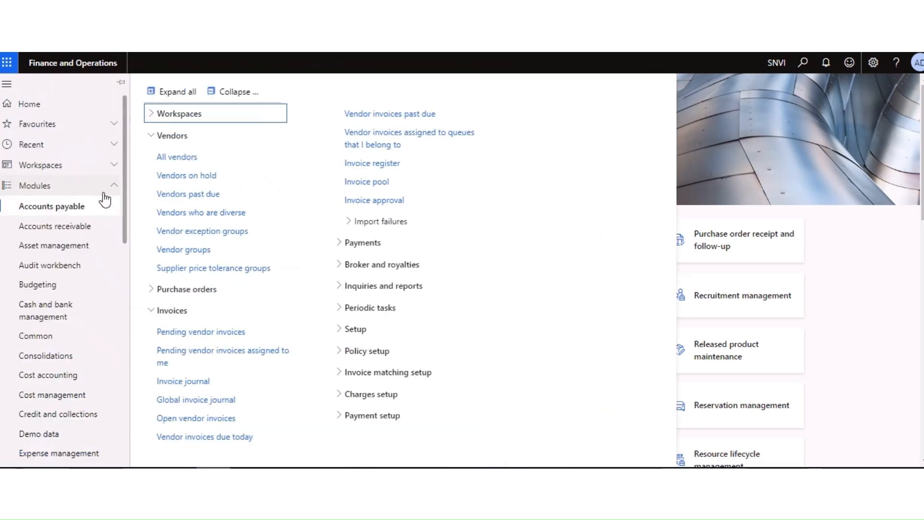
click(176, 163)
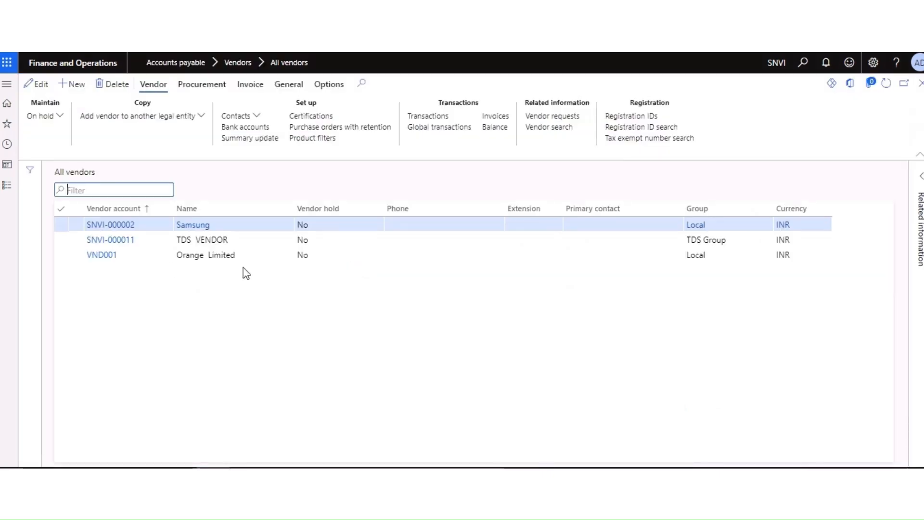
click(116, 224)
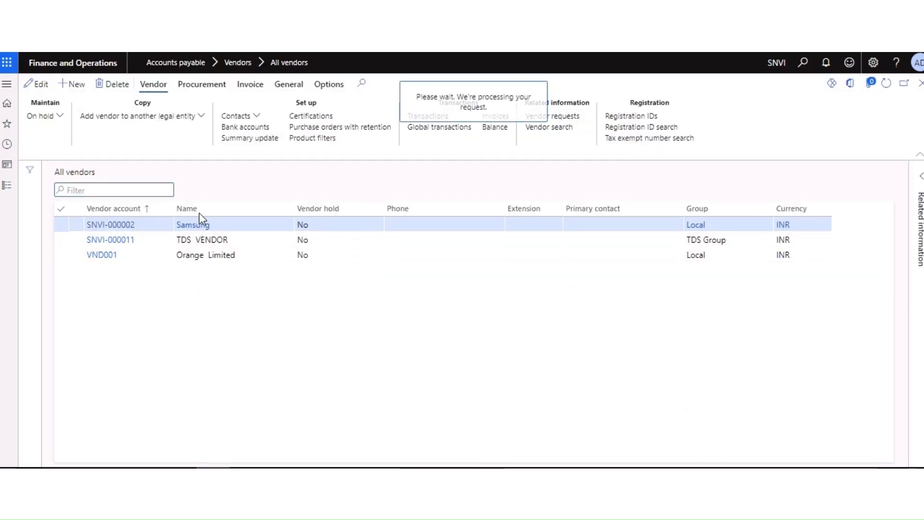
Step: Edit Samsung's vendor record: enable withholding tax calculation and assign TDS group 194I
click(38, 84)
scroll(481, 251, down, 15)
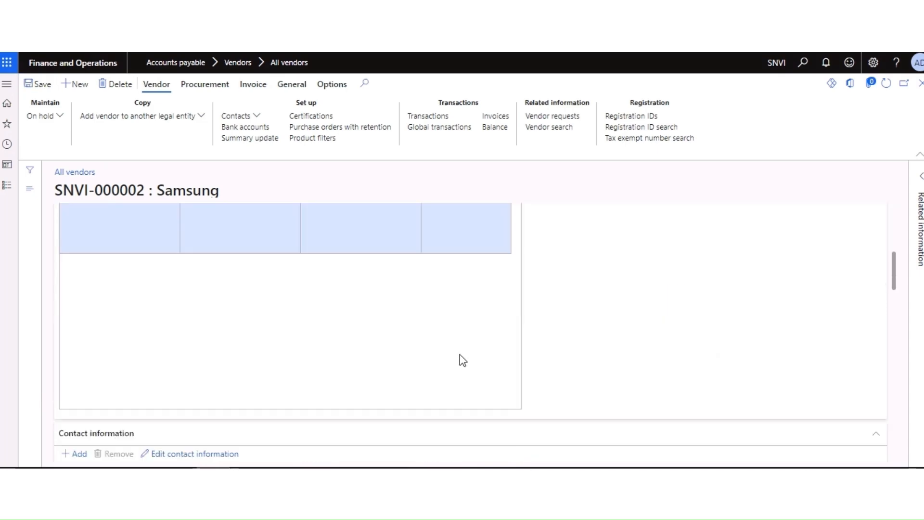
scroll(486, 356, down, 10)
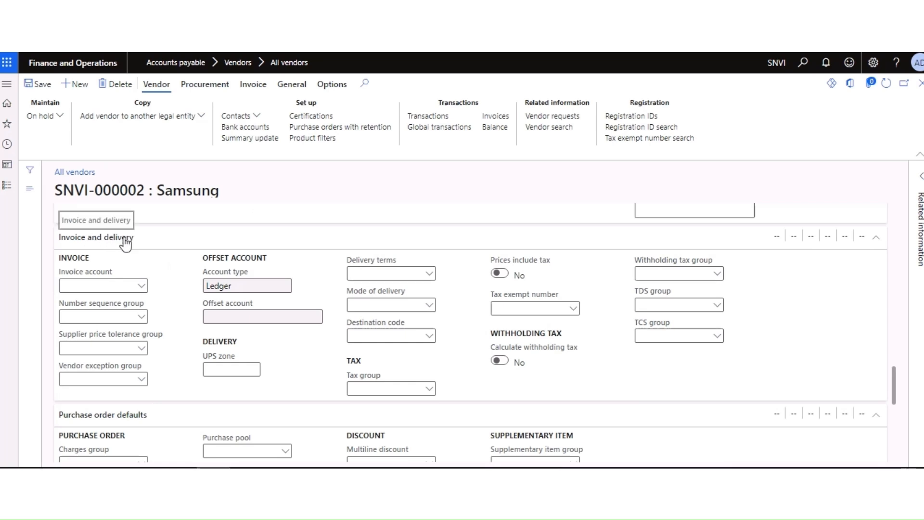
click(500, 361)
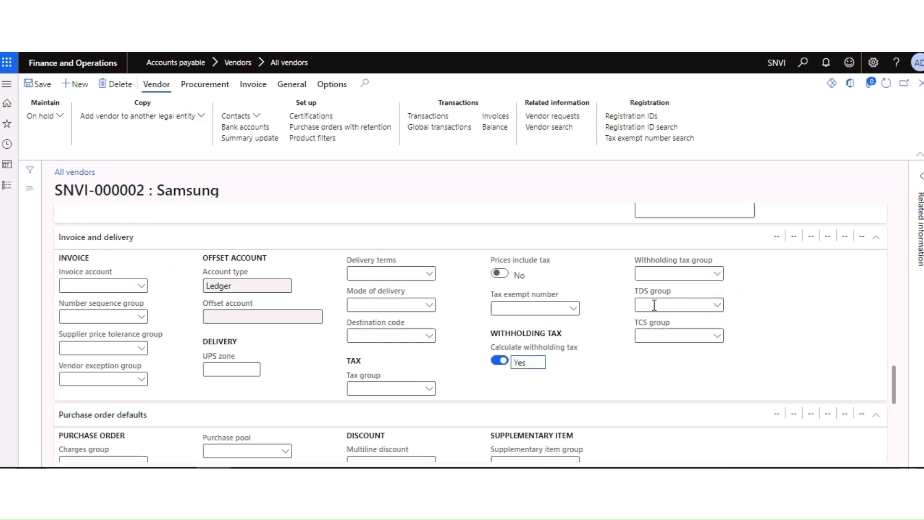
click(718, 307)
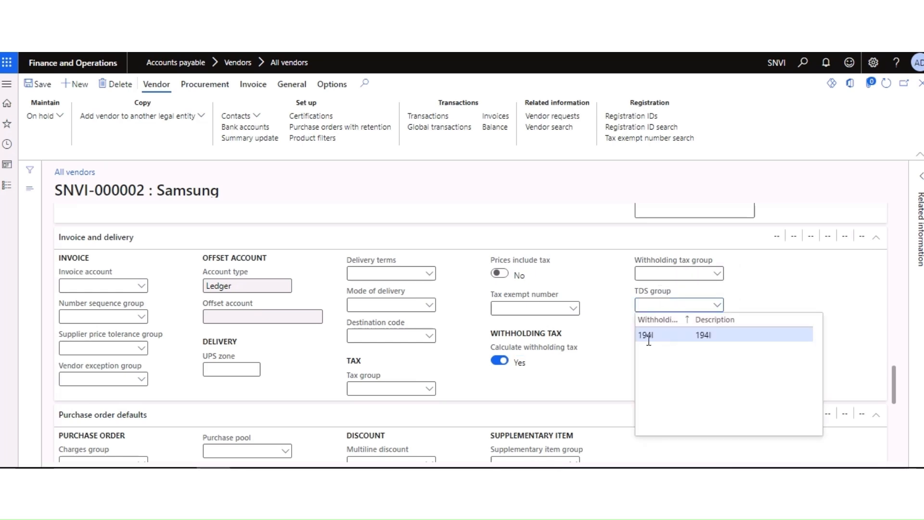
click(655, 336)
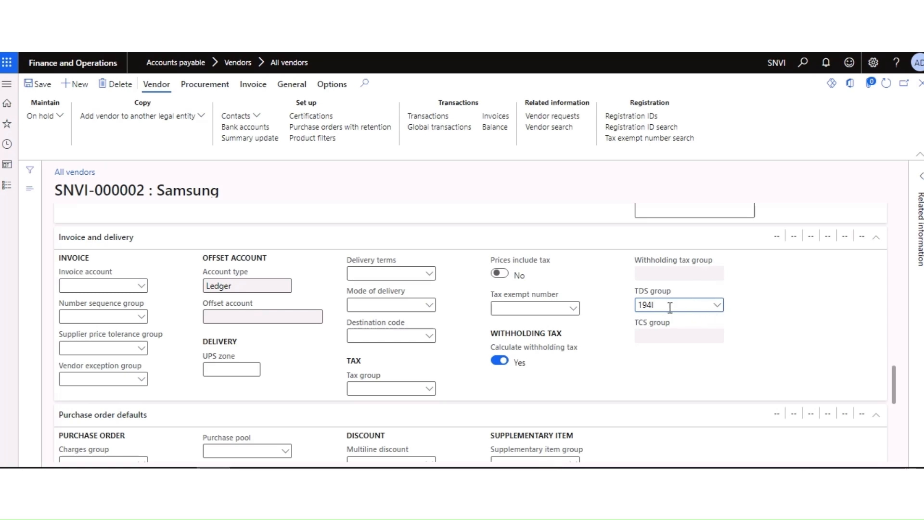
scroll(481, 366, down, 3)
scroll(482, 373, down, 4)
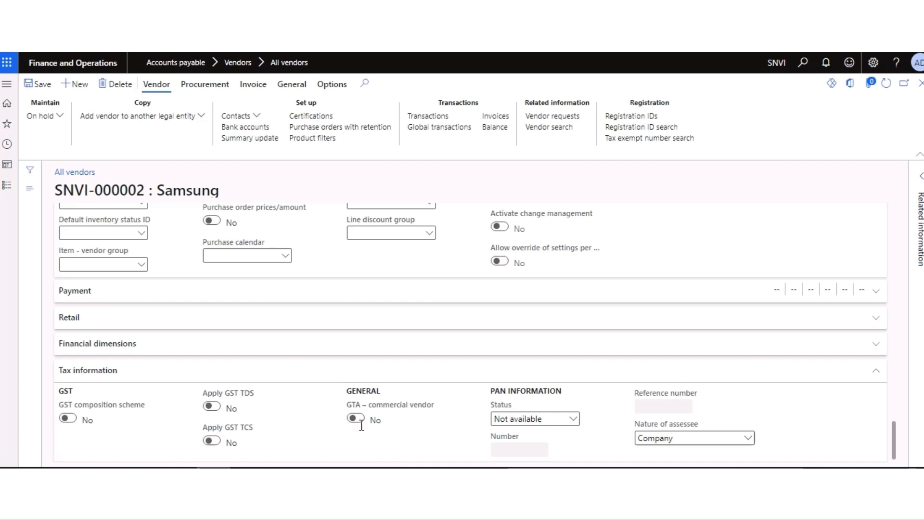
Step: Set Samsung's PAN status to Received
click(576, 424)
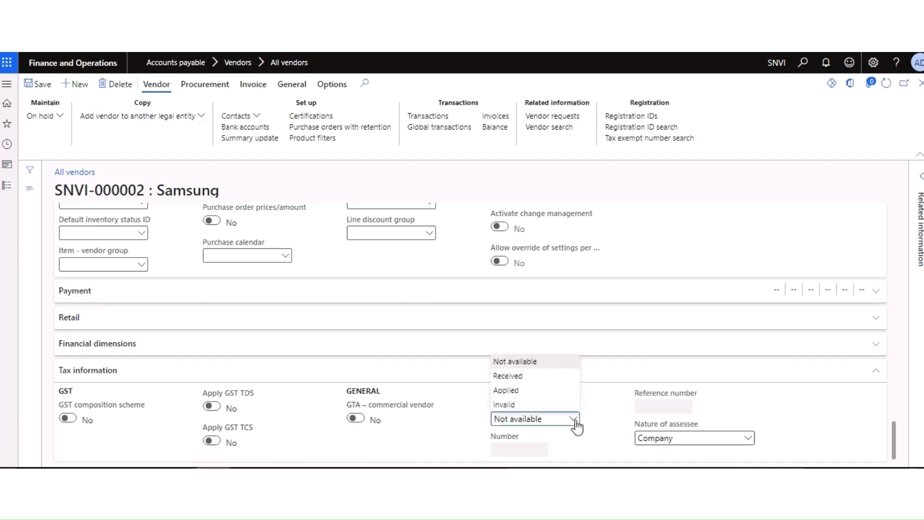
click(507, 390)
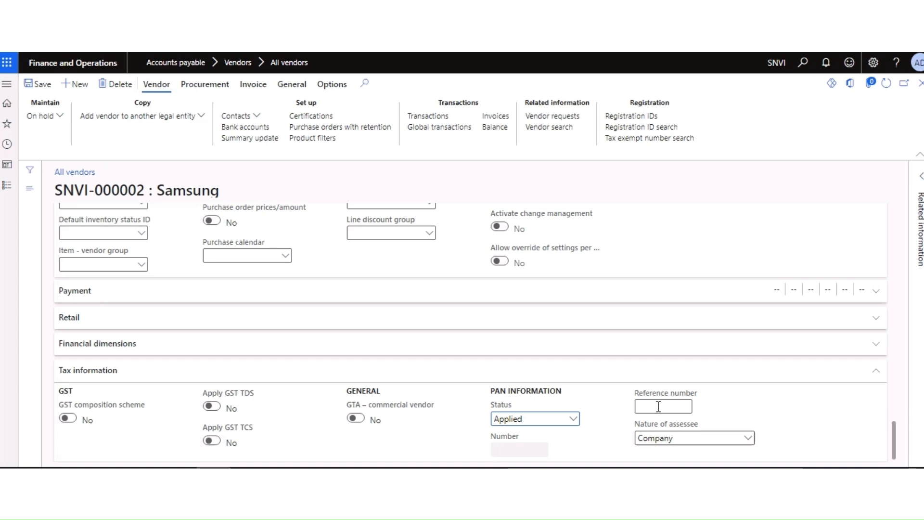
click(574, 421)
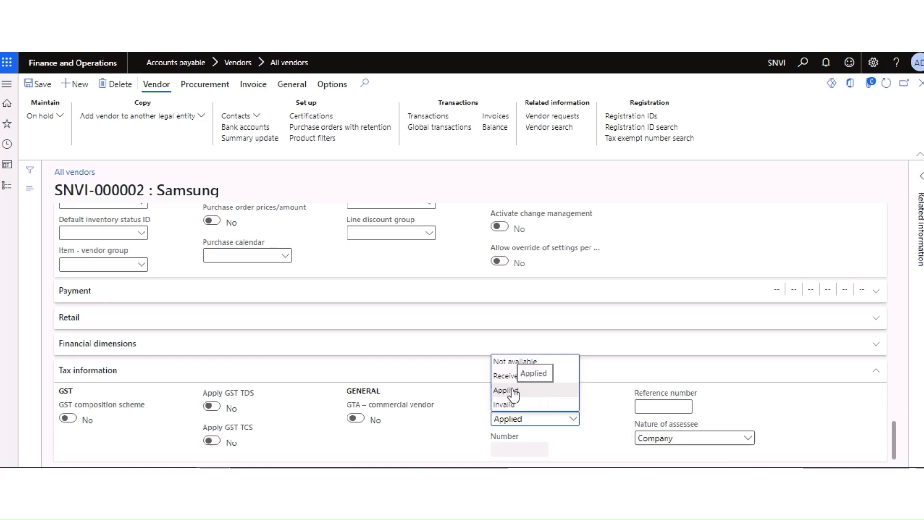
click(514, 395)
click(572, 419)
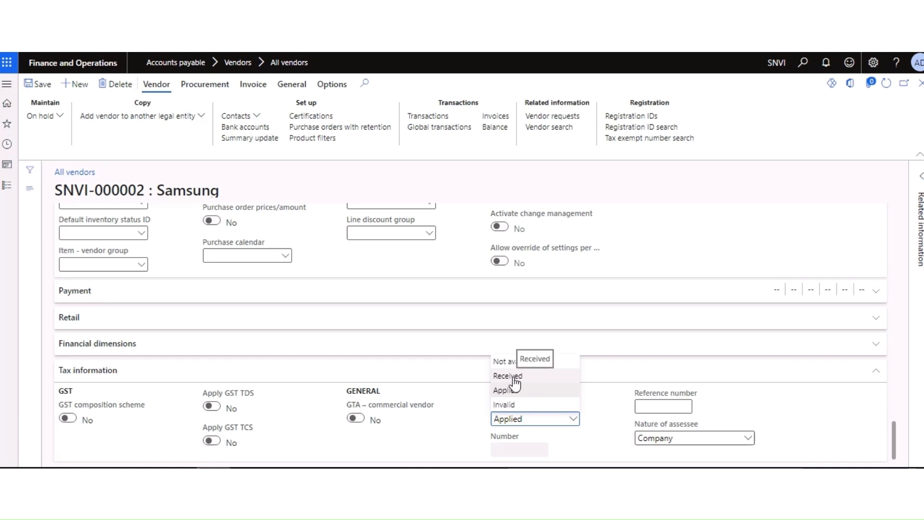
click(509, 376)
Step: Enter the vendor's PAN number, save the tax details, and open the modules pane
click(532, 451)
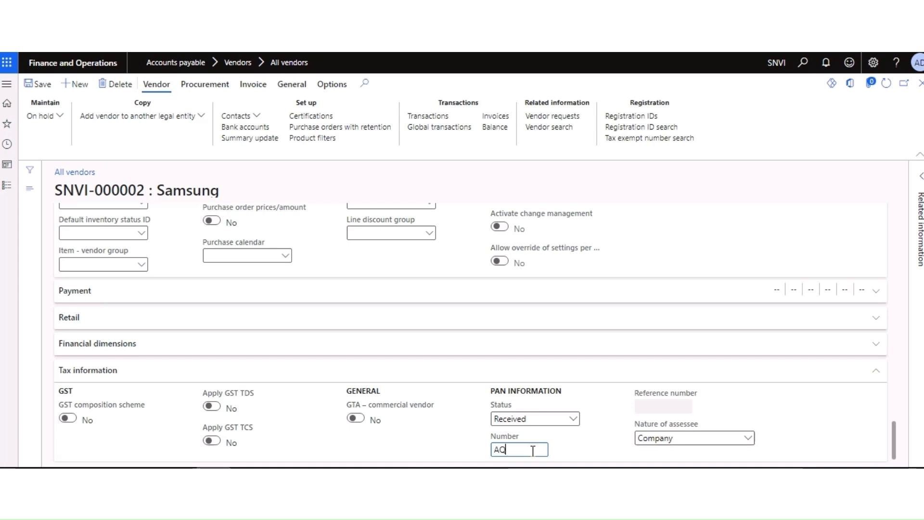
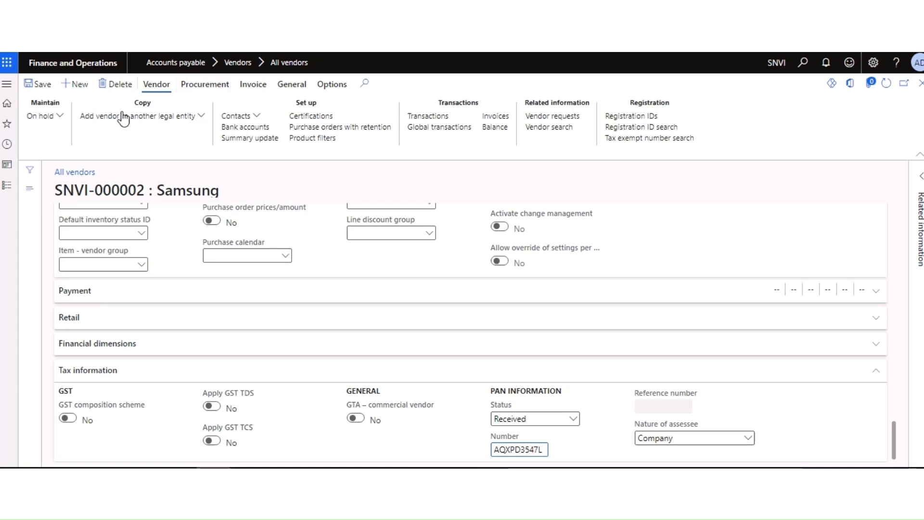
click(40, 84)
click(9, 186)
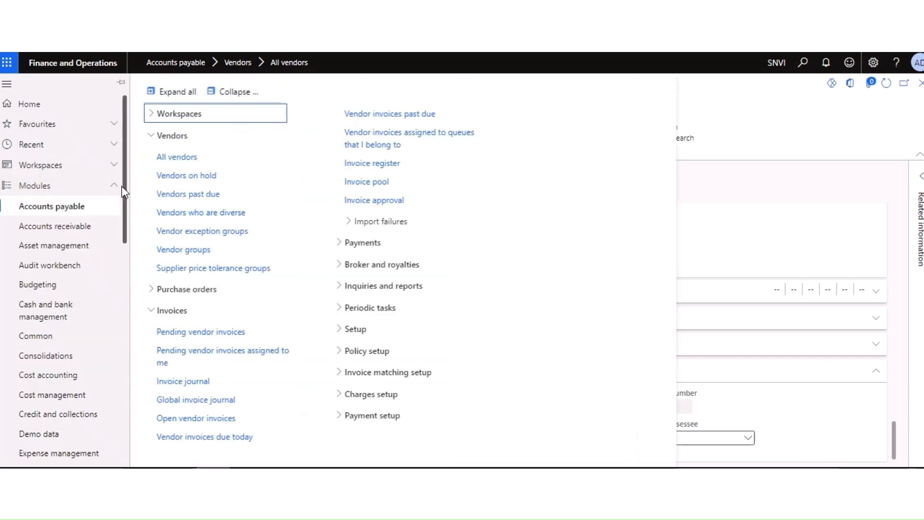
Step: Search the Tax module links for 'enter' and open Enterprise tax registration numbers
drag(123, 212, 132, 429)
click(45, 370)
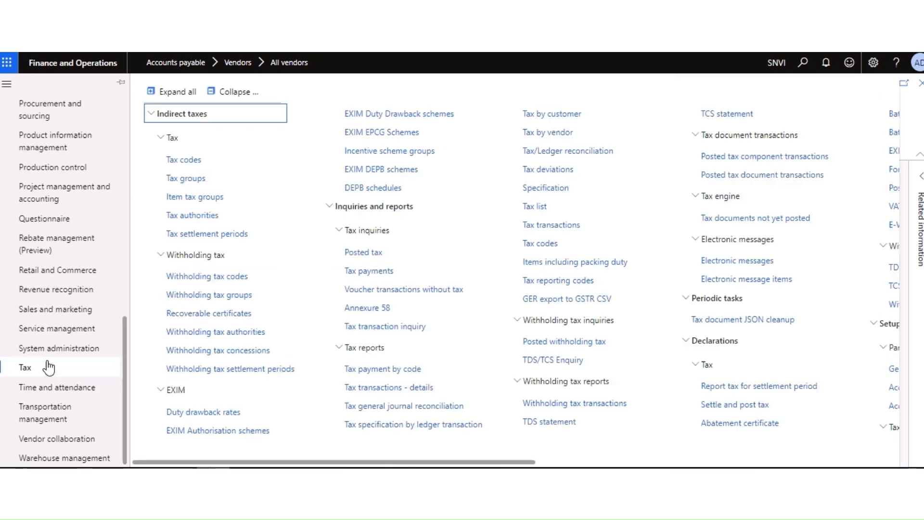
click(547, 279)
text(enter)
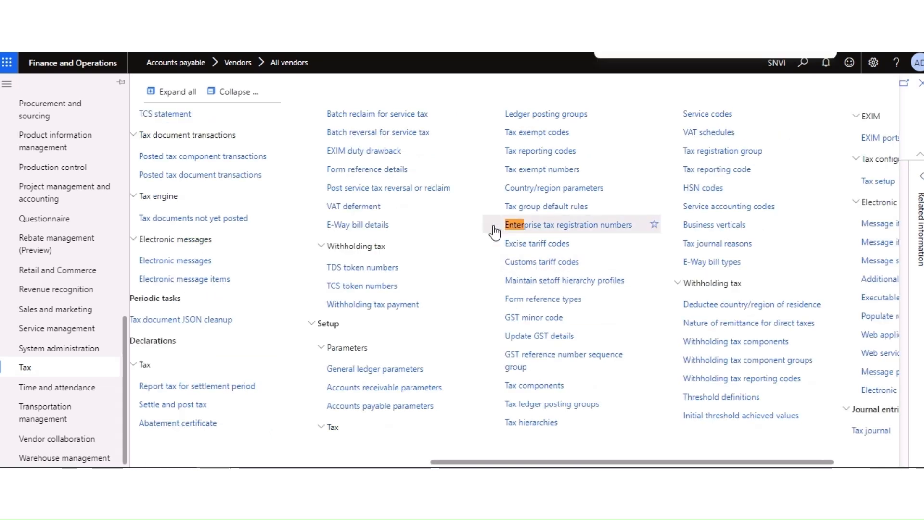
click(580, 231)
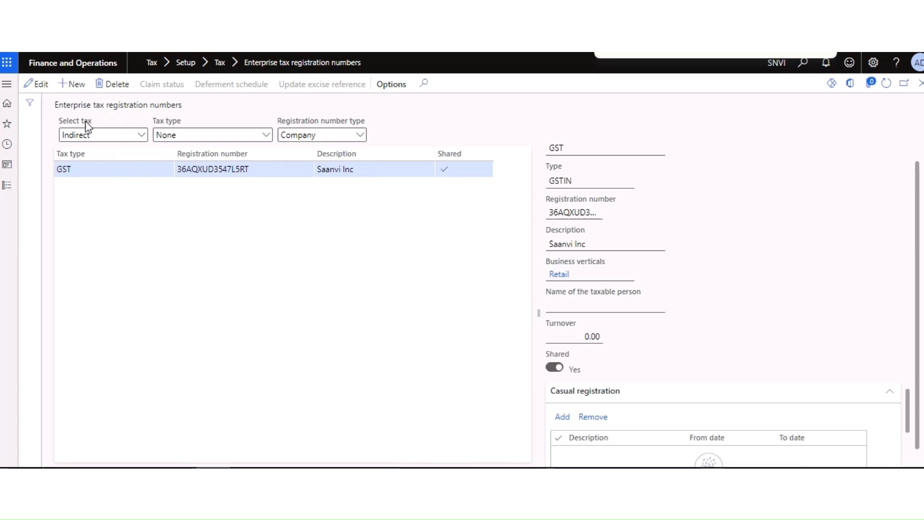
Step: Add a new tax registration record of tax type Direct with registration number type Company
click(140, 137)
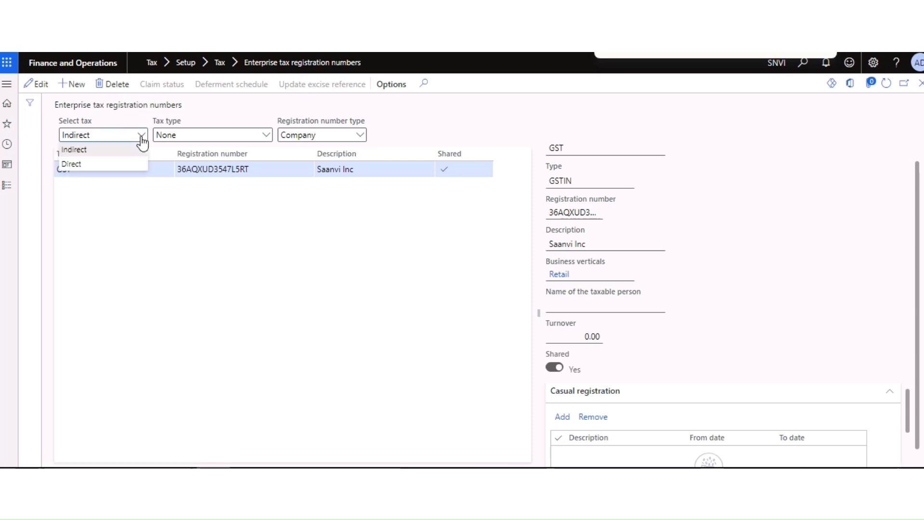
click(72, 165)
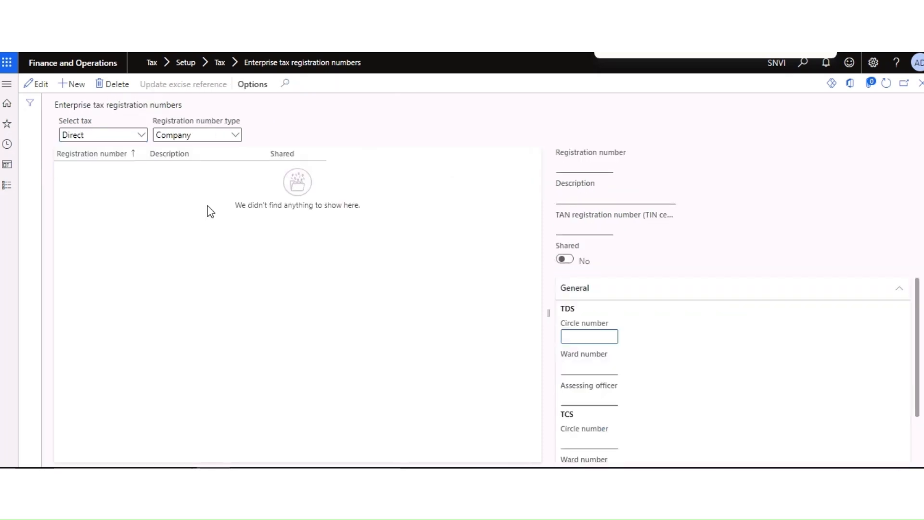
click(235, 137)
click(181, 151)
click(72, 88)
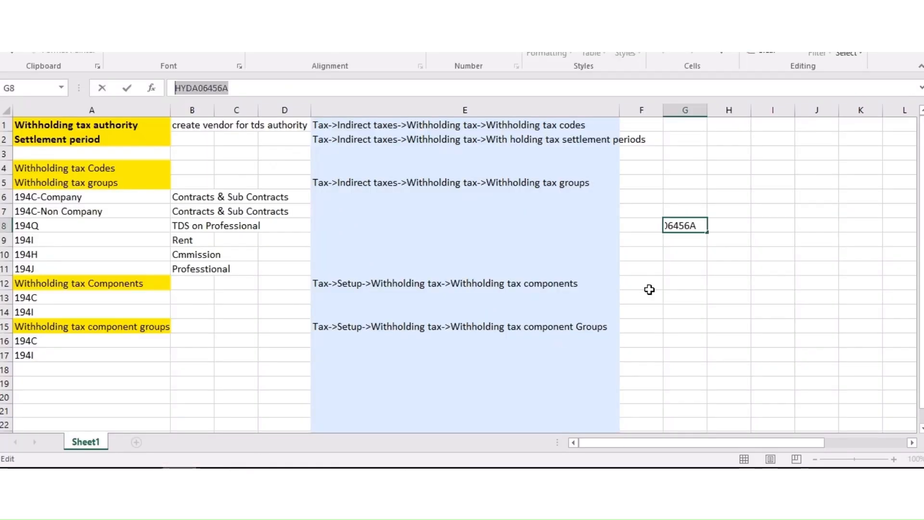
key(Return)
click(687, 229)
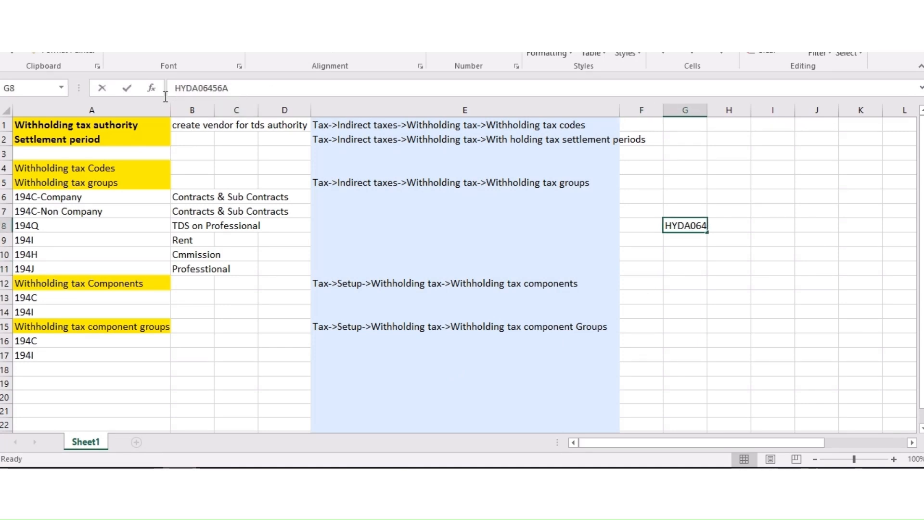
click(238, 90)
double_click(170, 85)
key(ctrl+c)
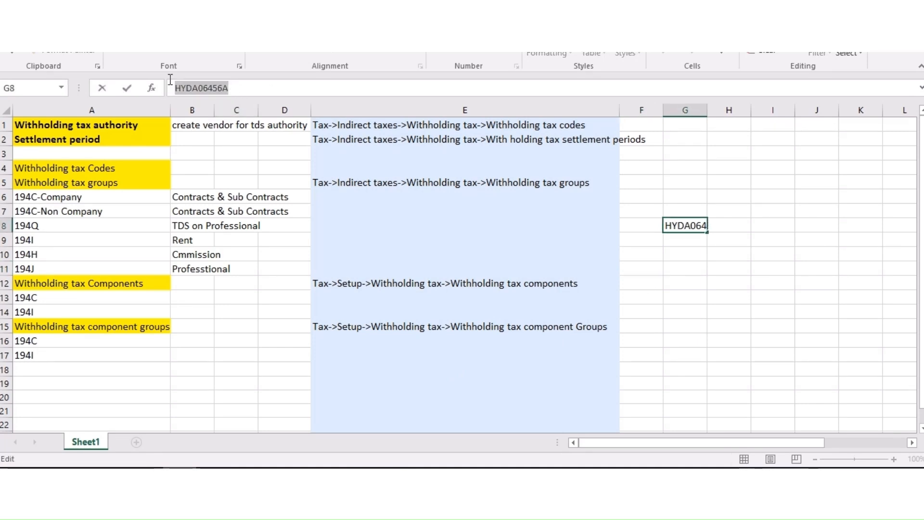
click(214, 474)
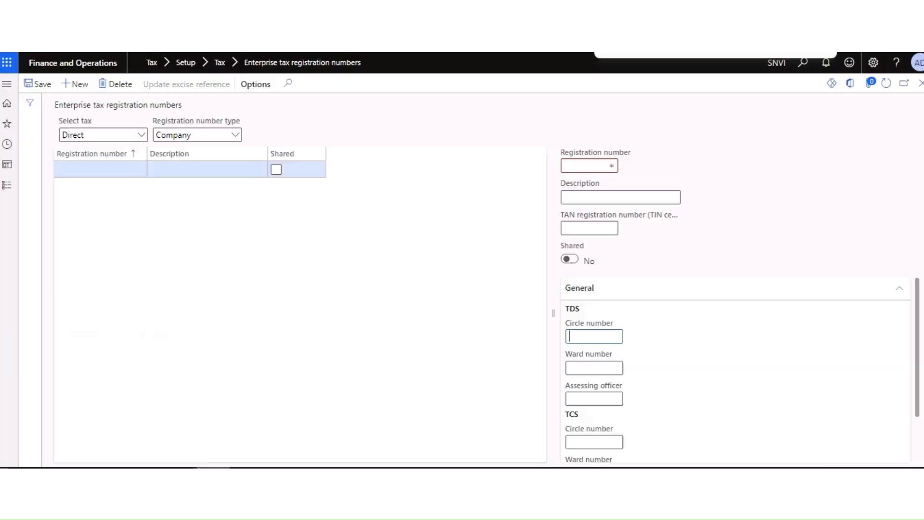
click(582, 166)
key(ctrl+v)
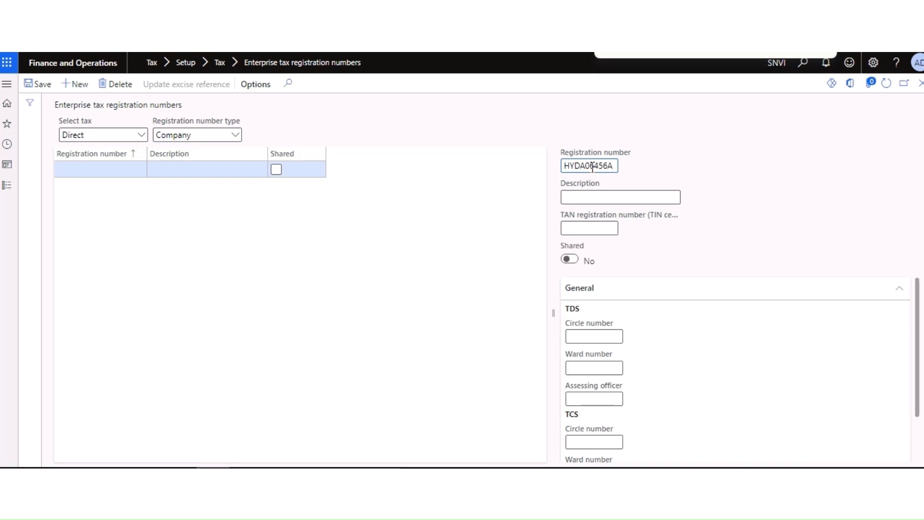
click(595, 198)
key(ctrl+v)
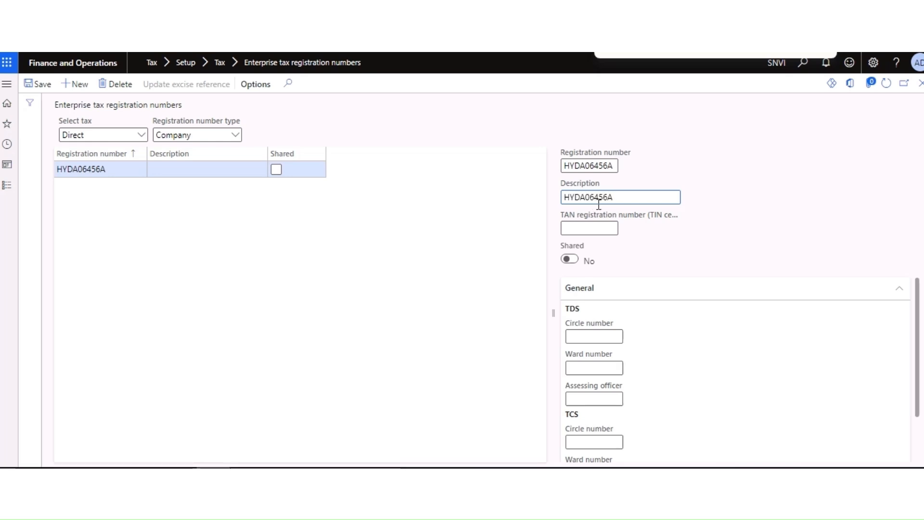
click(581, 261)
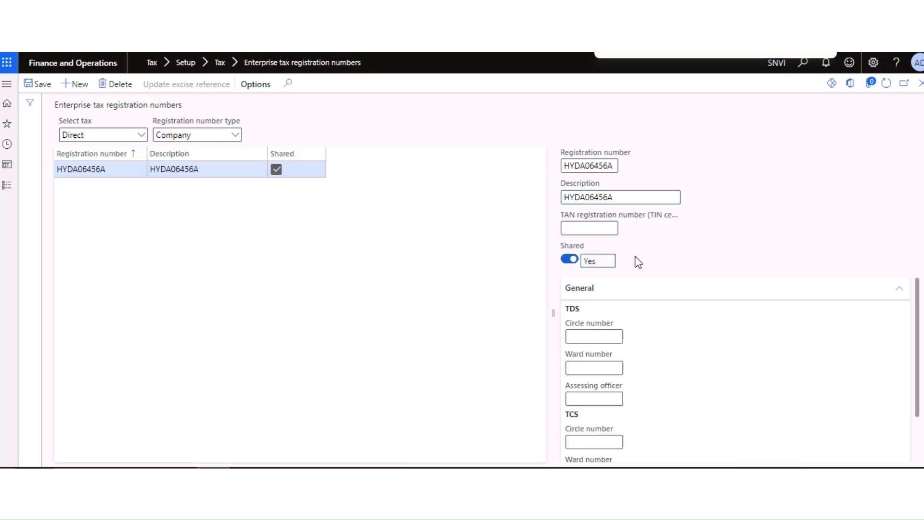
scroll(636, 368, down, 1)
scroll(626, 339, up, 1)
click(43, 88)
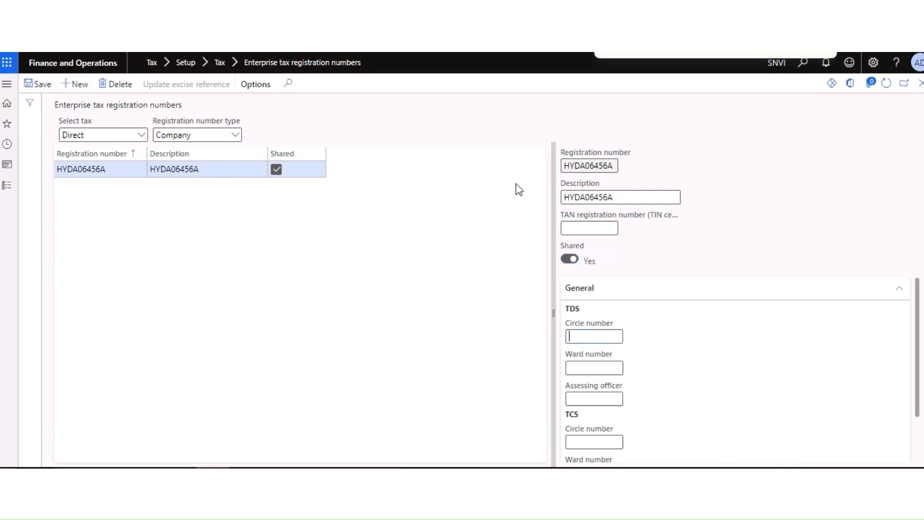
Step: Open the legal entities list under Organisation administration
click(7, 187)
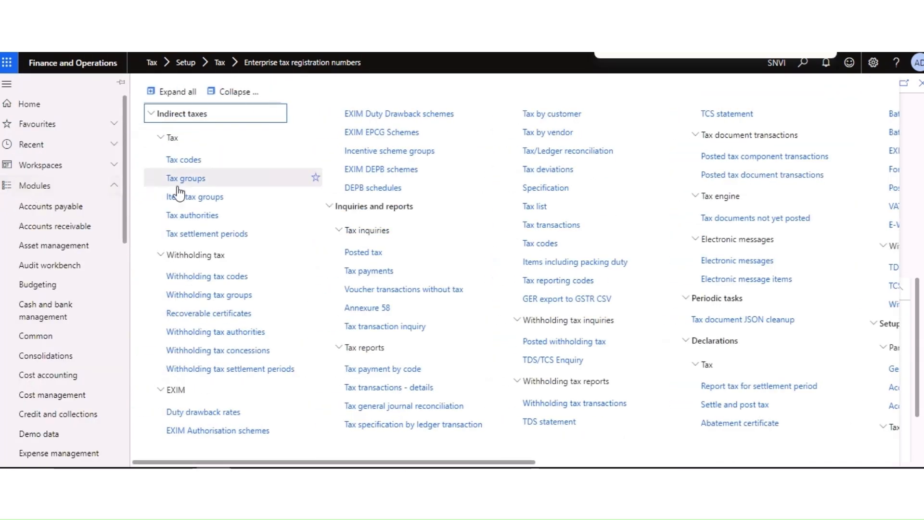
drag(126, 210, 118, 263)
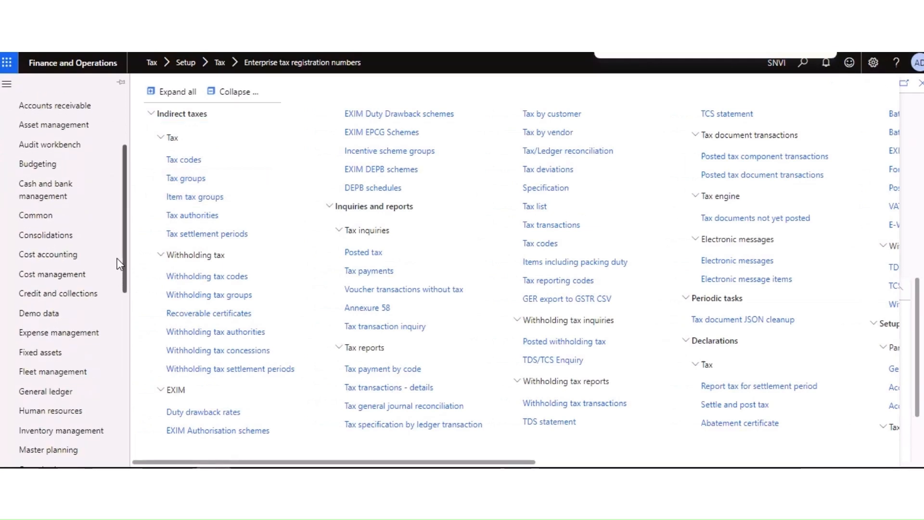
scroll(114, 292, down, 3)
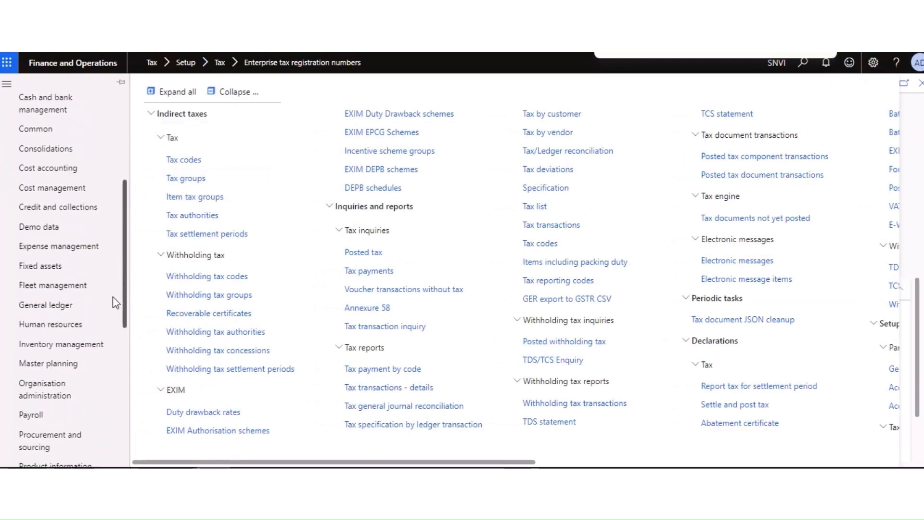
click(52, 331)
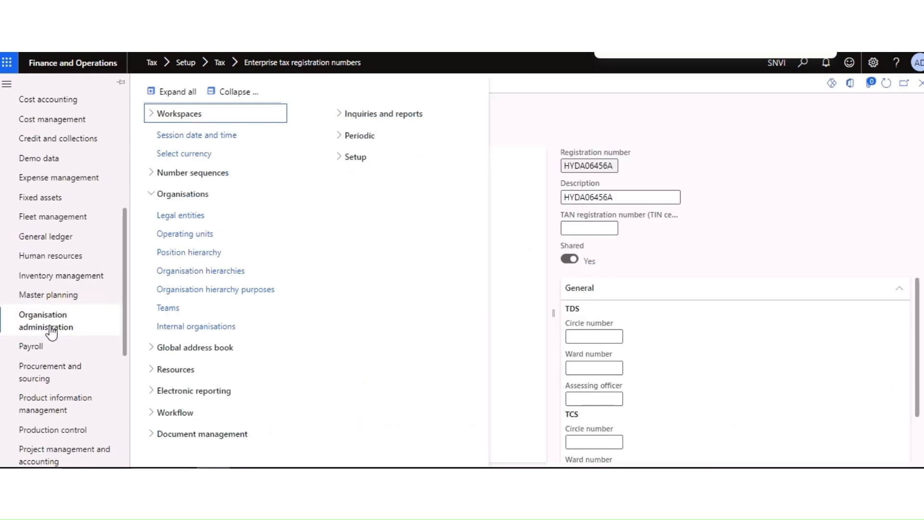
click(150, 197)
click(182, 221)
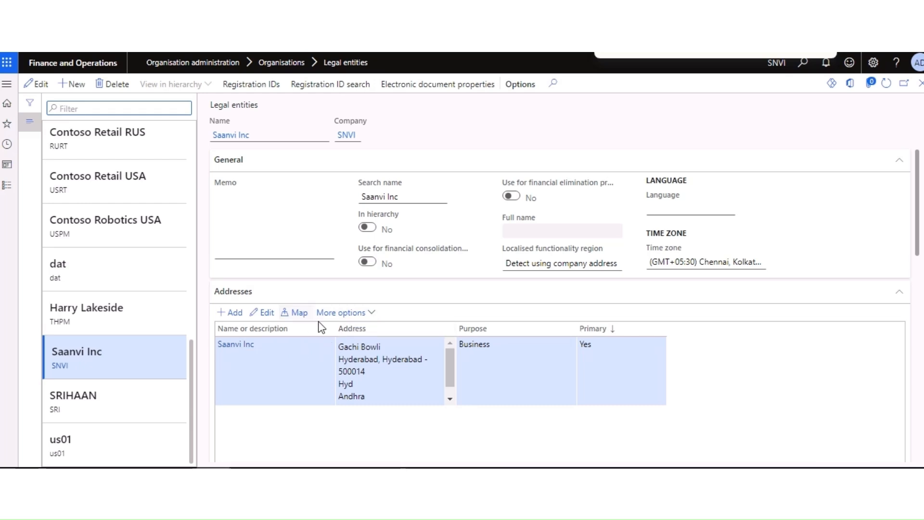
Step: Open advanced management of the SNVI company address and view its tax information
click(343, 313)
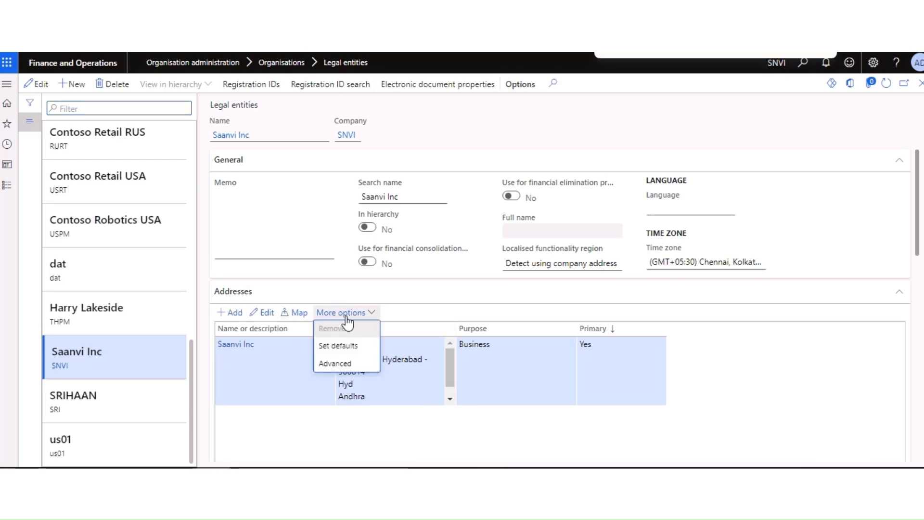
click(341, 362)
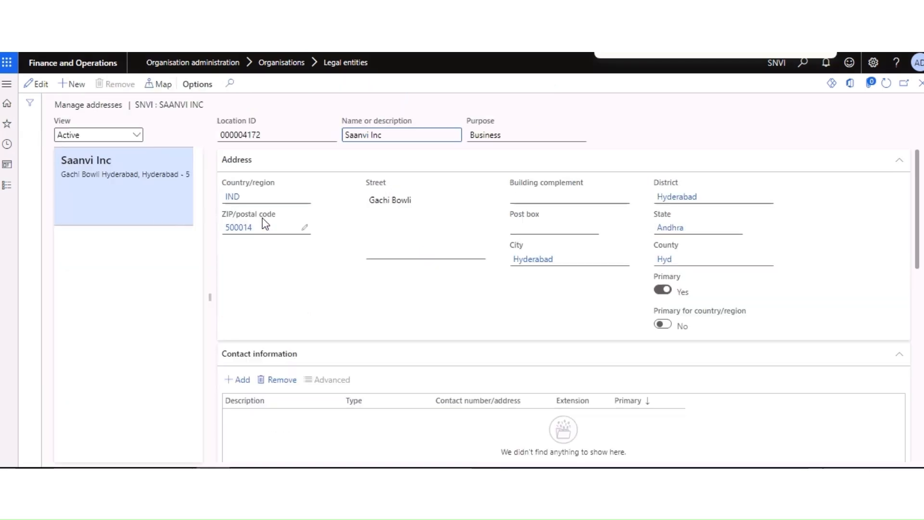
scroll(308, 337, down, 3)
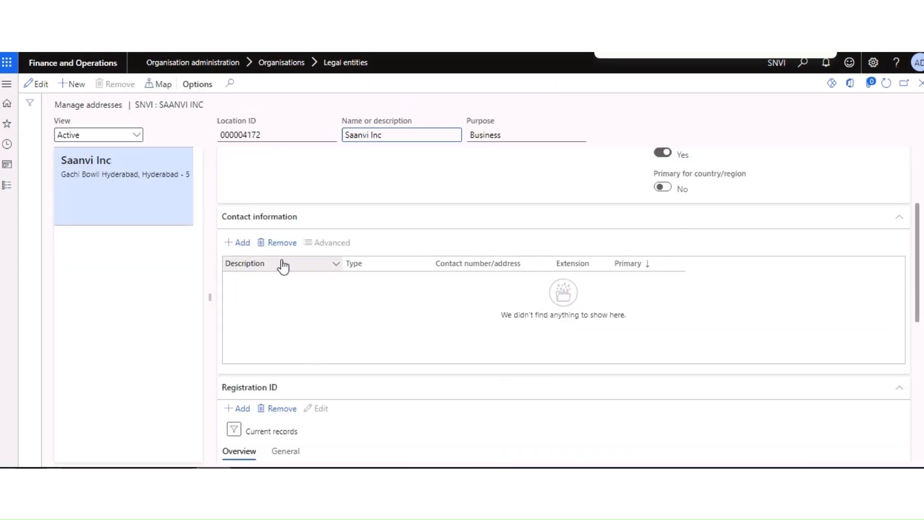
scroll(283, 267, down, 7)
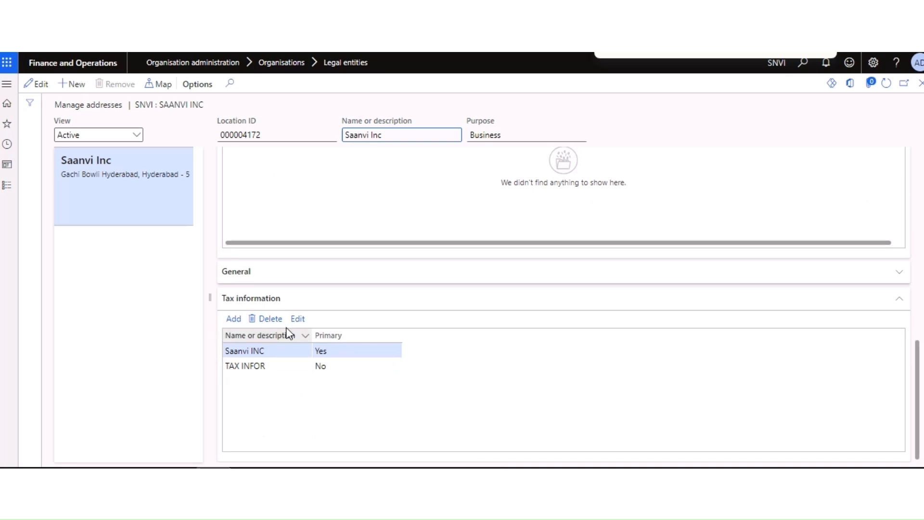
click(299, 320)
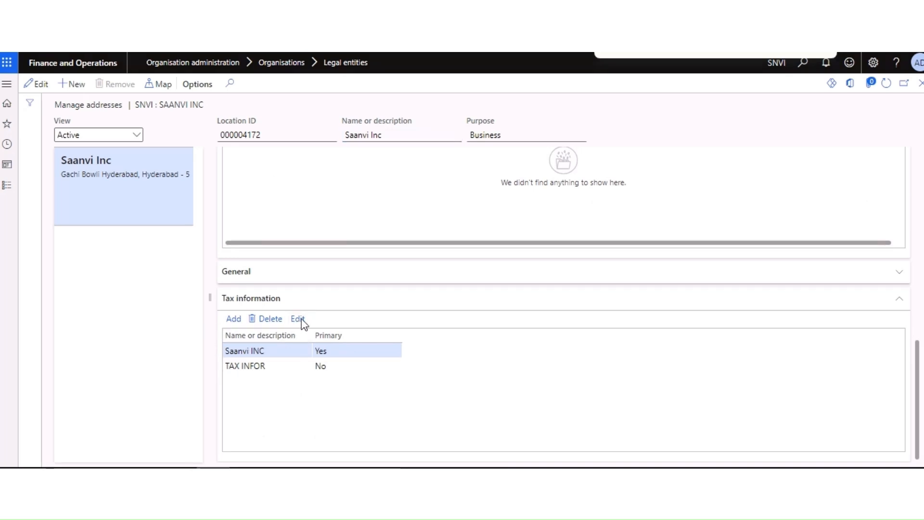
Step: Switch the tax information page into edit mode
scroll(289, 366, down, 2)
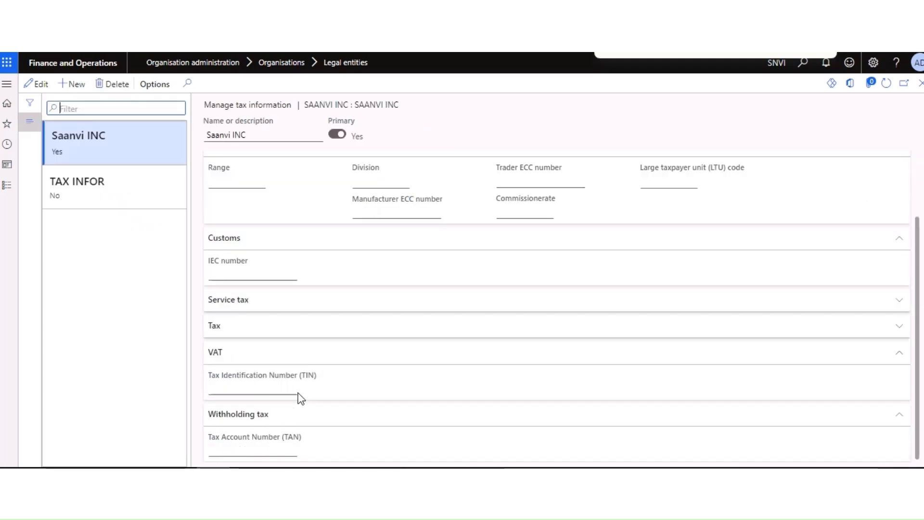
click(41, 84)
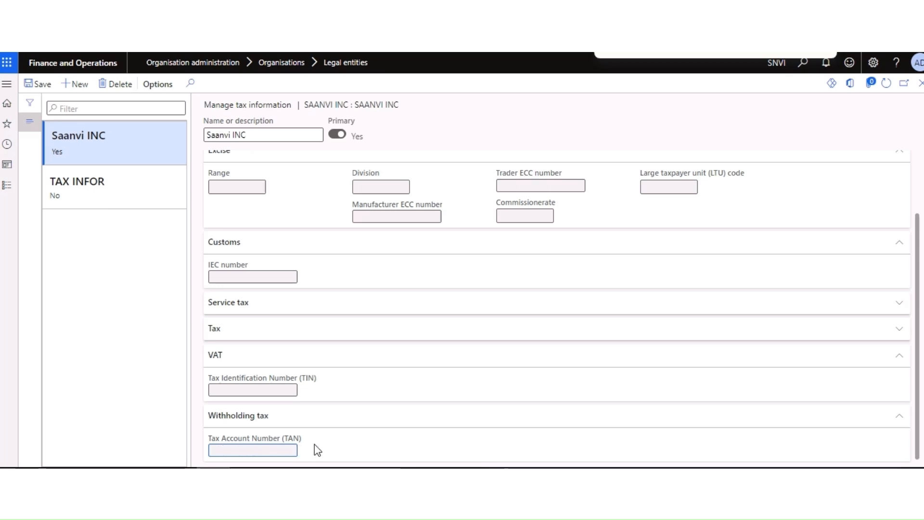
scroll(295, 390, up, 3)
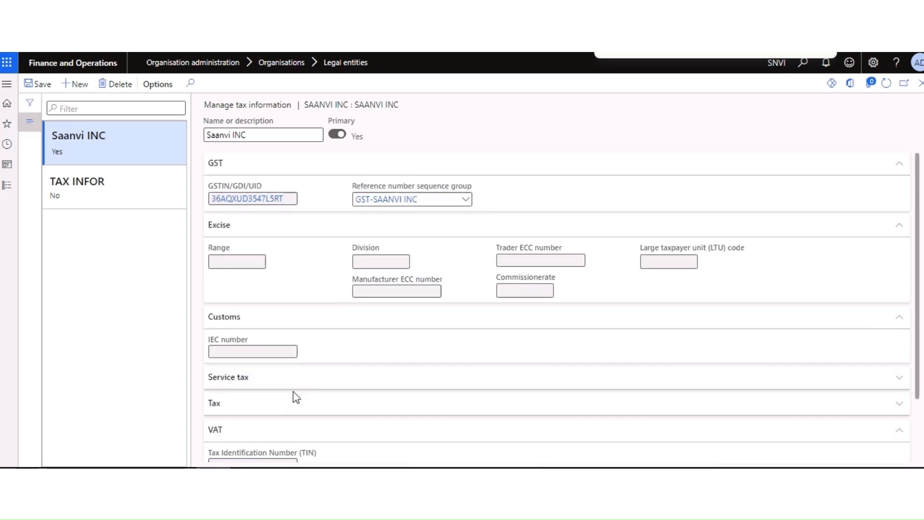
scroll(295, 398, down, 3)
click(260, 441)
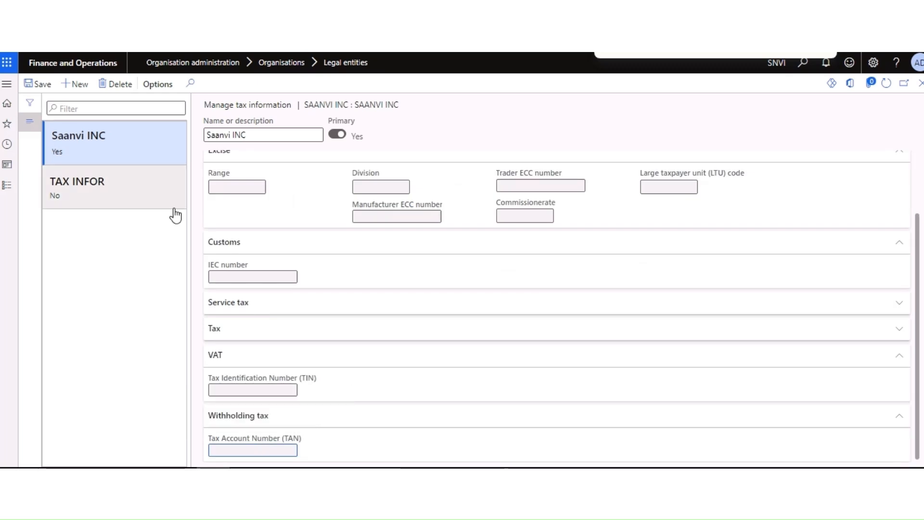
Step: Delete the TAX INFOR record, confirming the deletion, and begin a new record
click(115, 188)
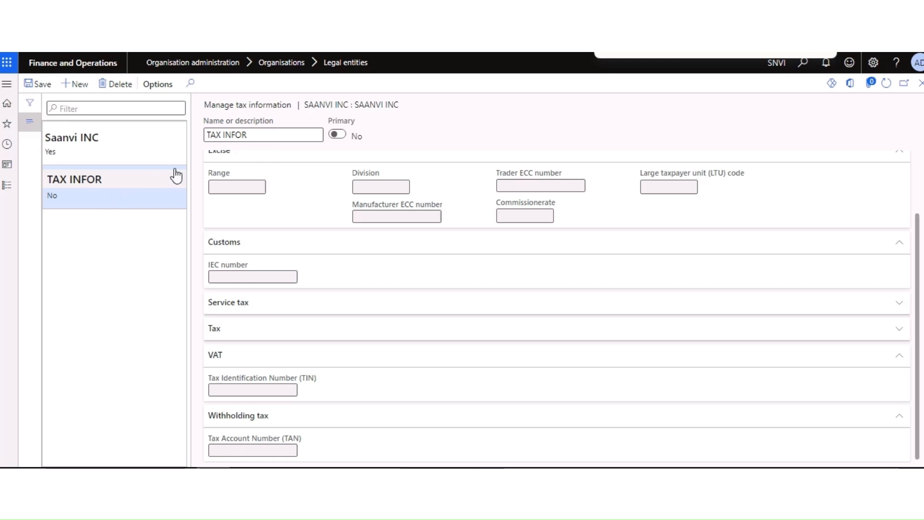
click(115, 83)
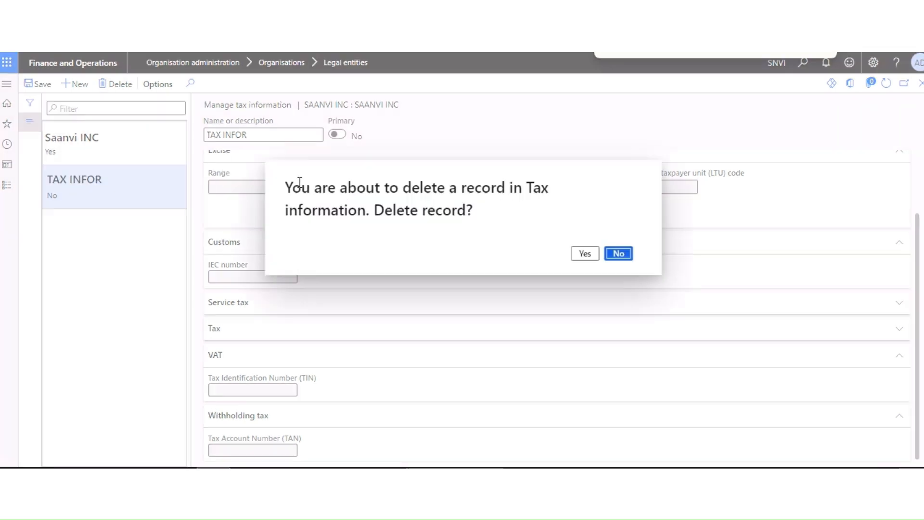
click(584, 254)
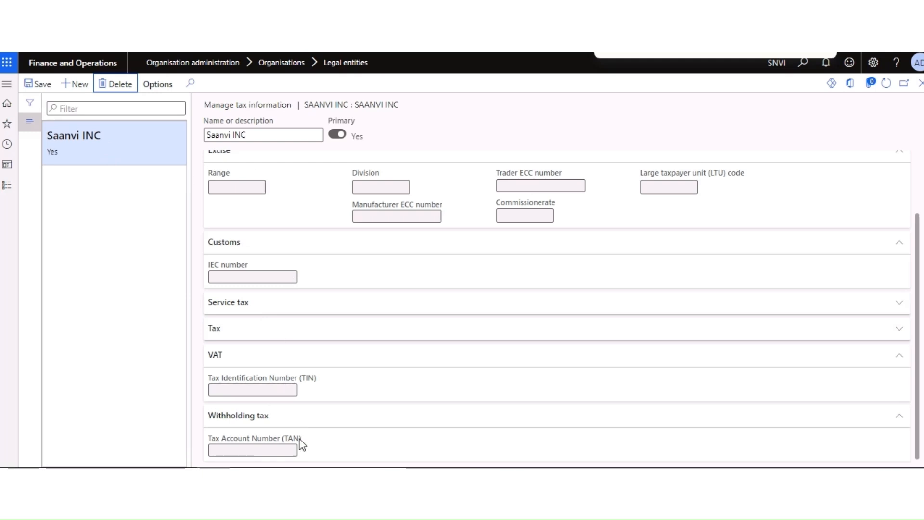
click(77, 85)
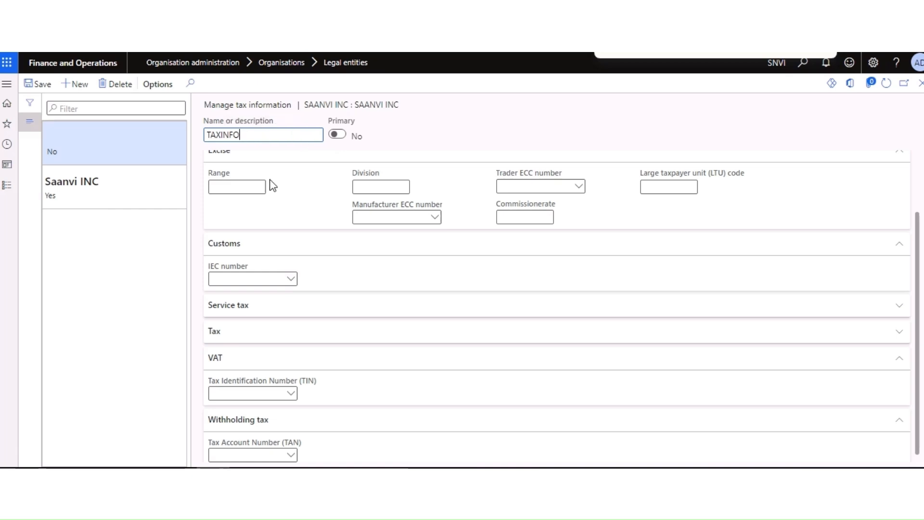
Step: Give TAXINFO the company GSTIN, sequence group GST-SAANVI INC and the withholding TAN
scroll(282, 215, up, 2)
click(291, 193)
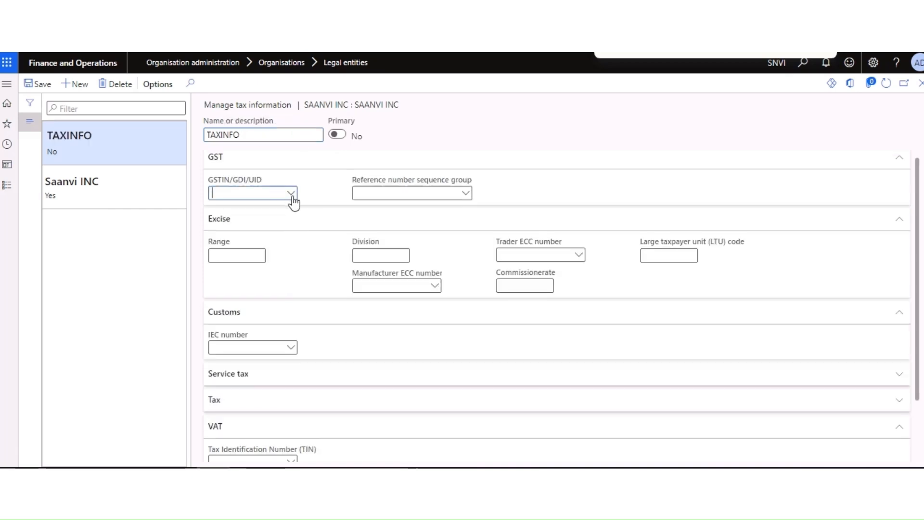
click(234, 223)
click(468, 197)
click(430, 223)
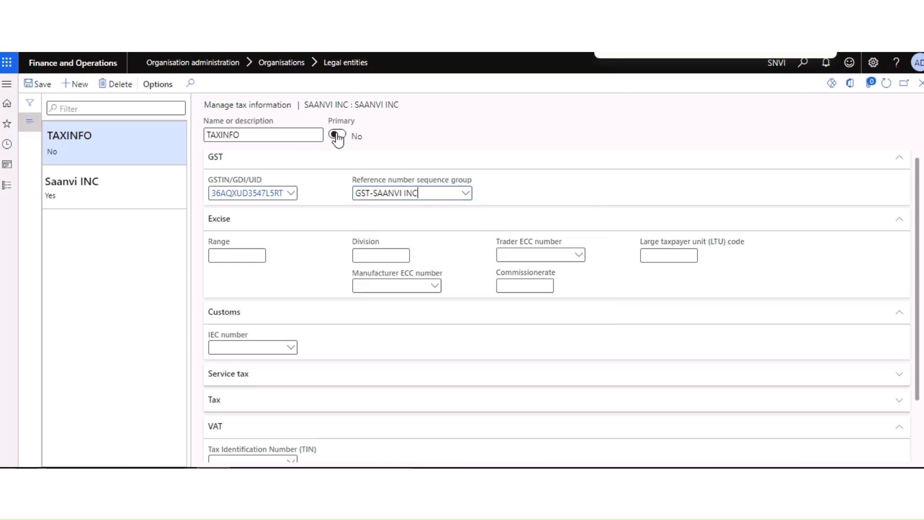
scroll(313, 309, down, 3)
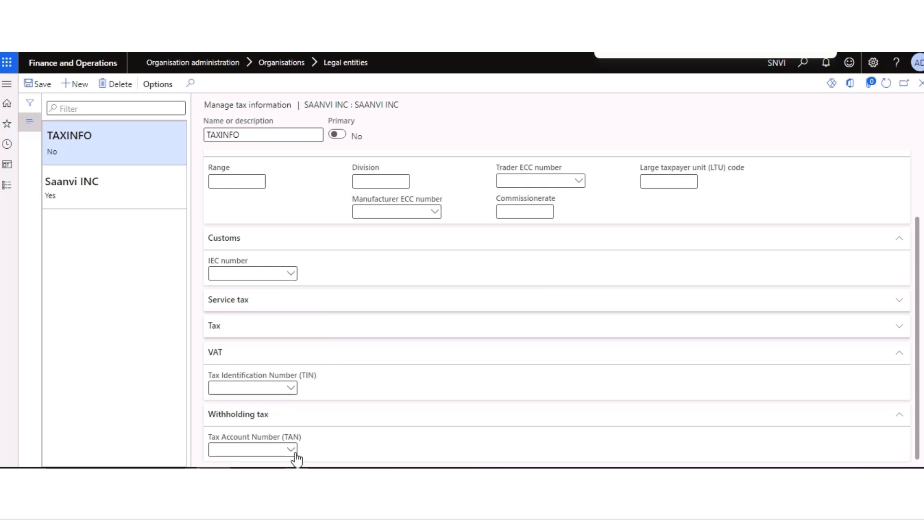
click(292, 450)
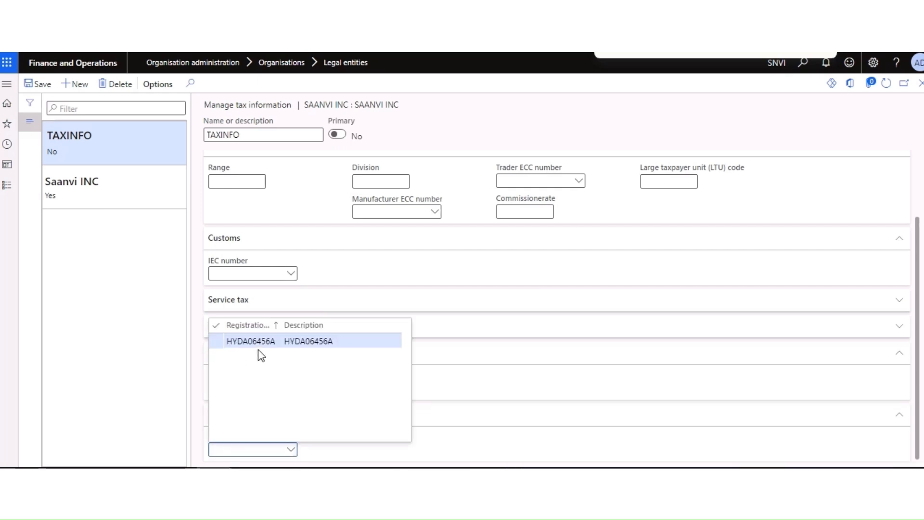
click(259, 341)
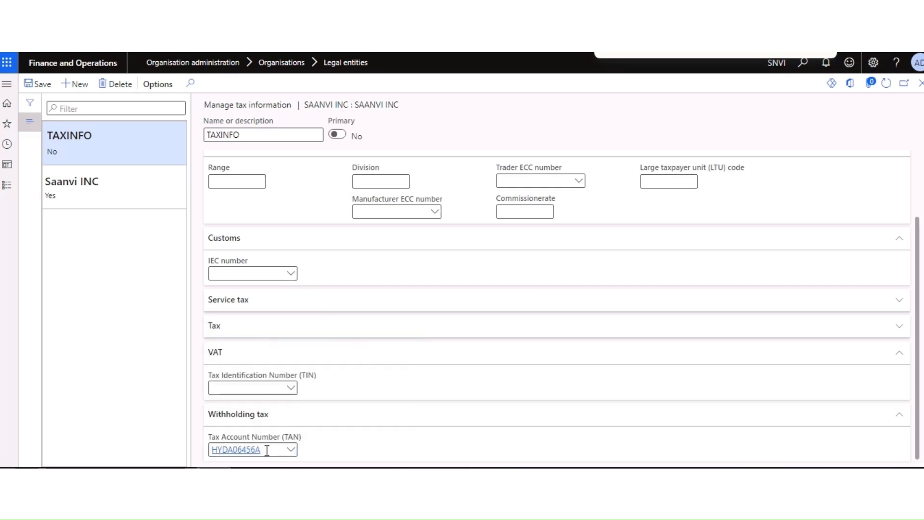
Step: Make TAXINFO the primary tax information record and save it
click(341, 136)
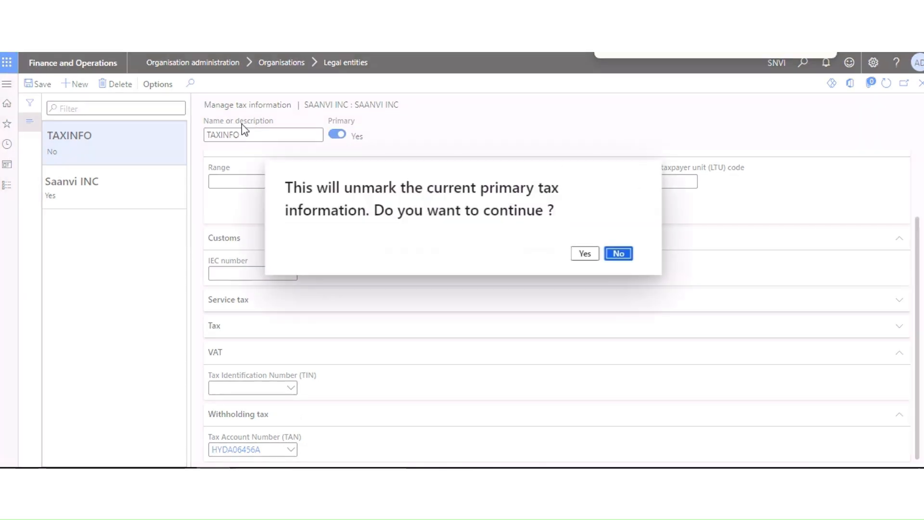
click(583, 255)
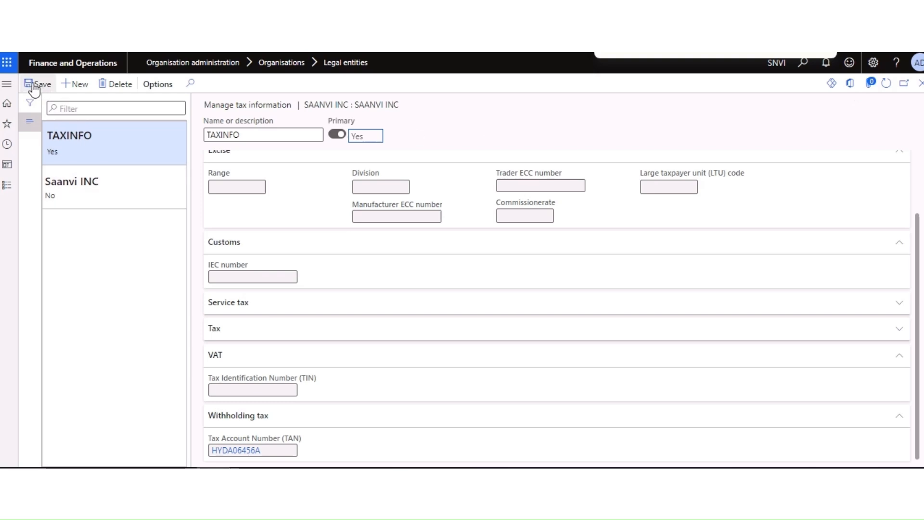
click(922, 83)
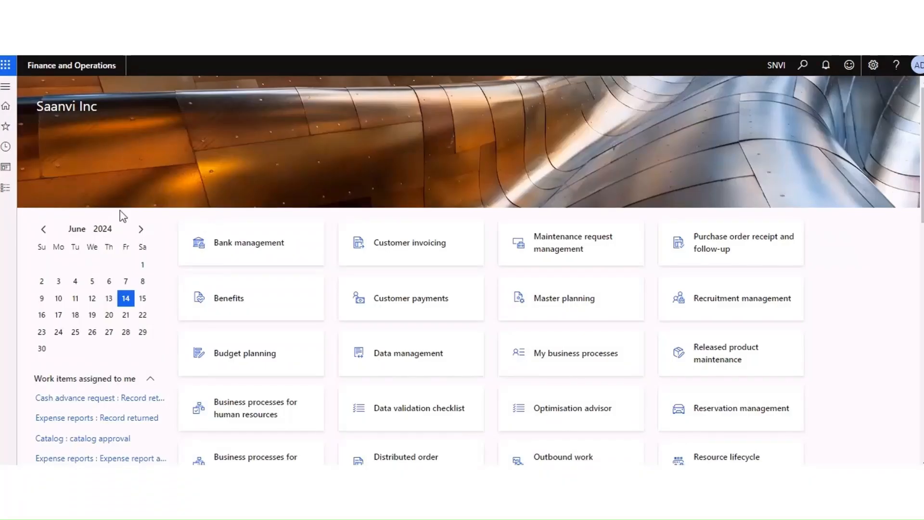
Step: Create a new Accounts payable invoice journal named Ven-Journa and open its lines
click(5, 188)
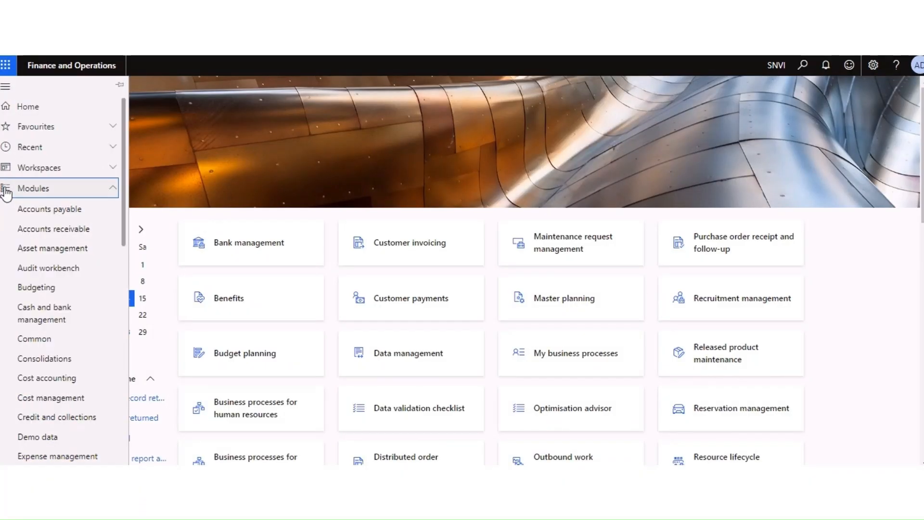
click(40, 214)
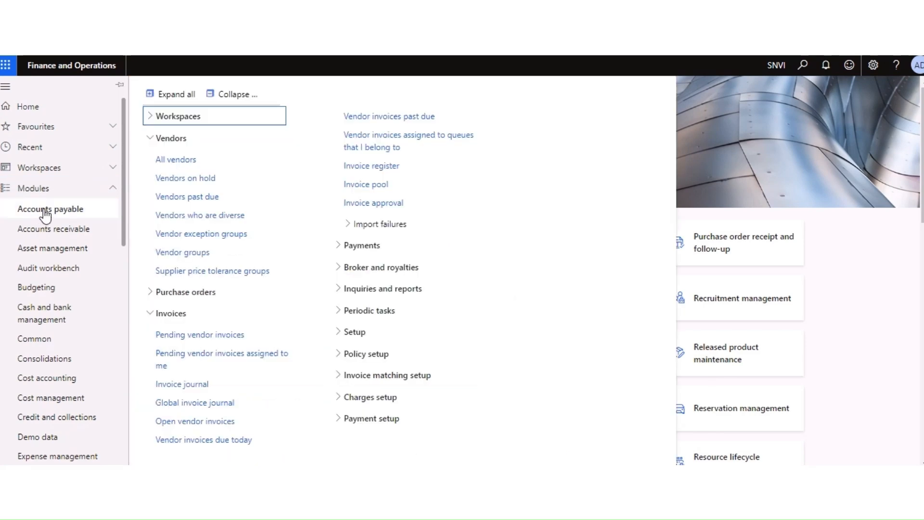
click(187, 385)
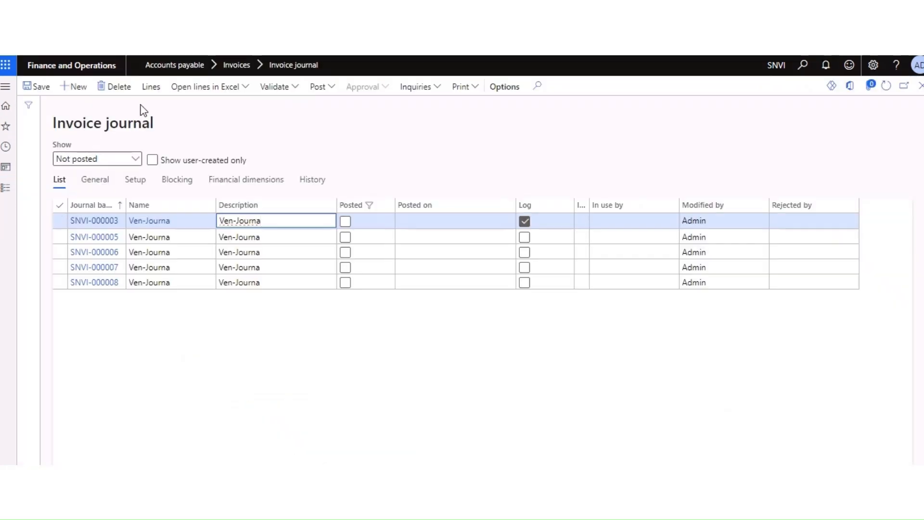
click(70, 88)
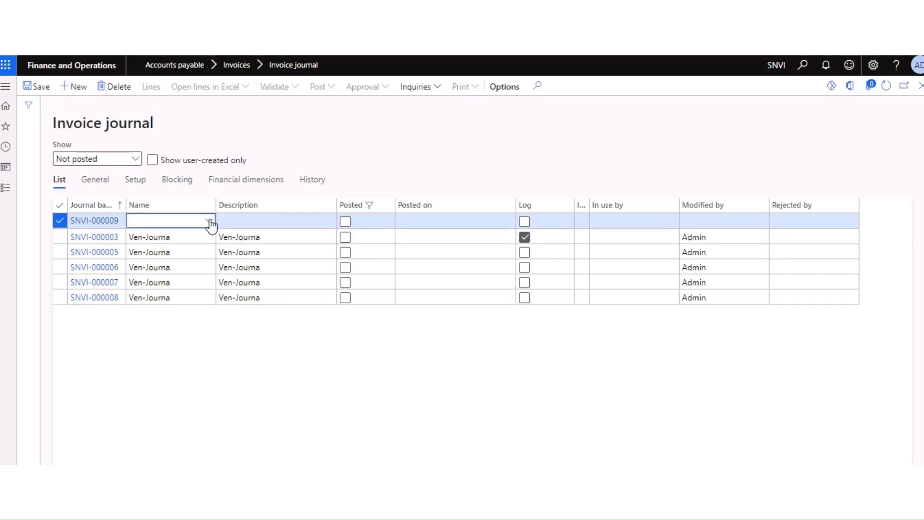
click(210, 222)
click(178, 252)
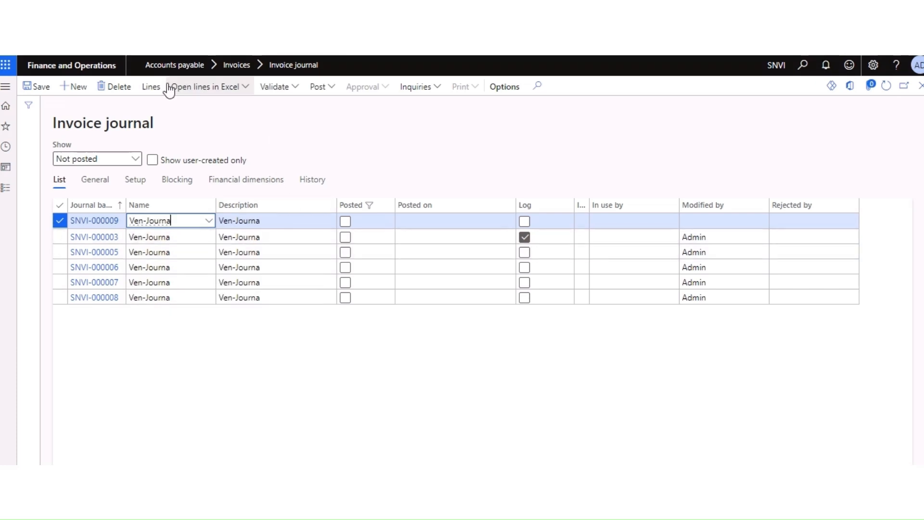
click(151, 86)
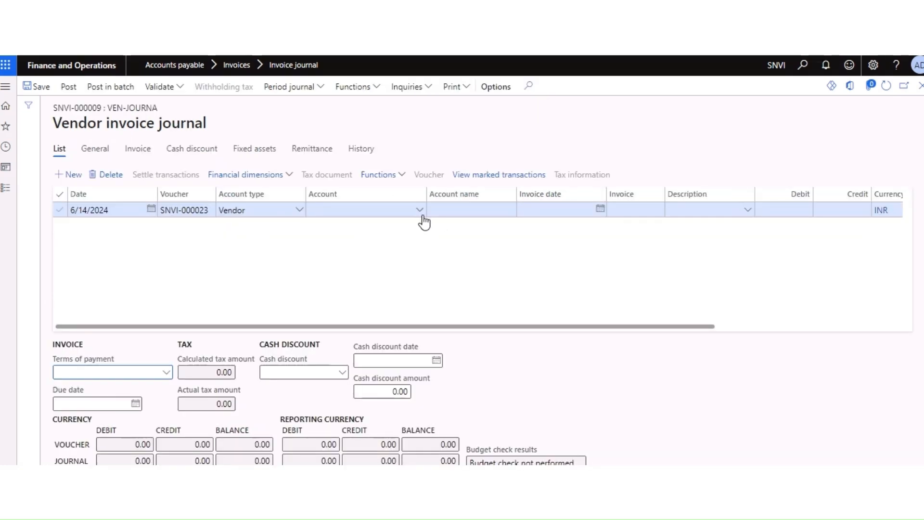
Step: Set the line's vendor to Samsung with invoice date 4/1/2023
click(421, 213)
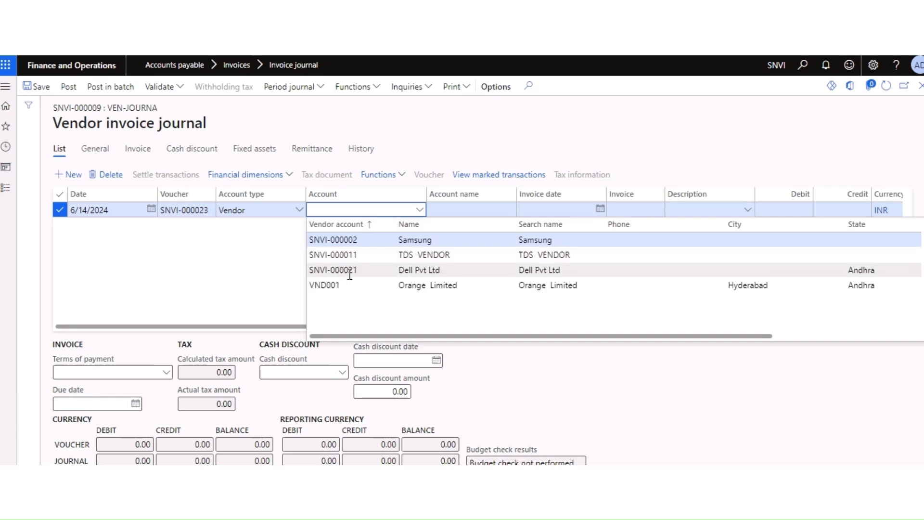
click(407, 241)
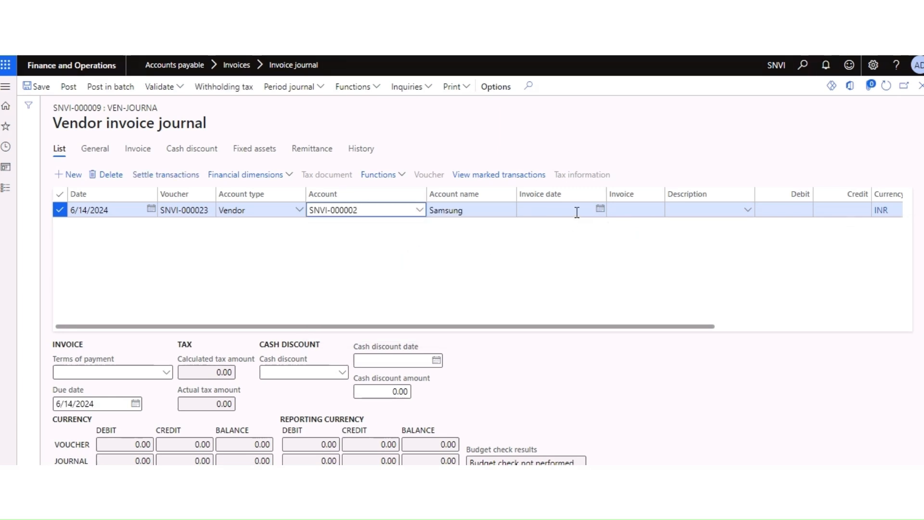
click(600, 209)
click(574, 236)
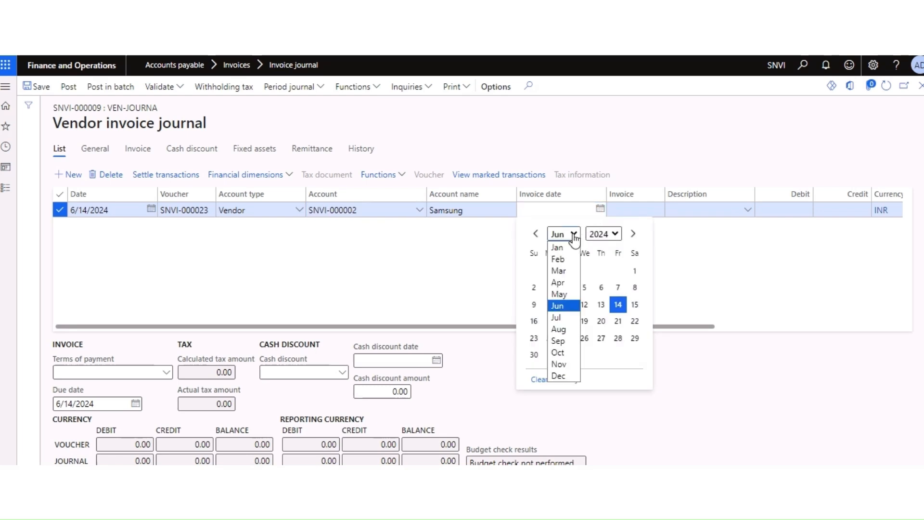
click(564, 281)
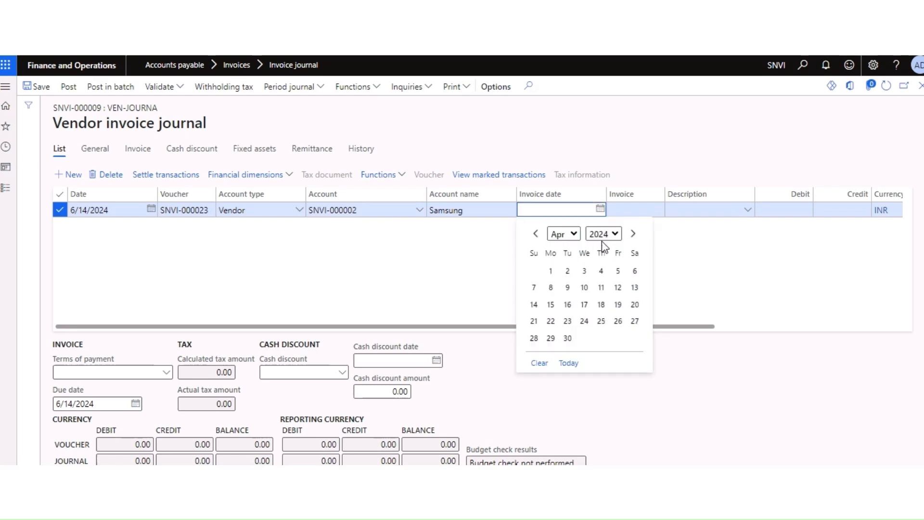
click(607, 235)
click(607, 213)
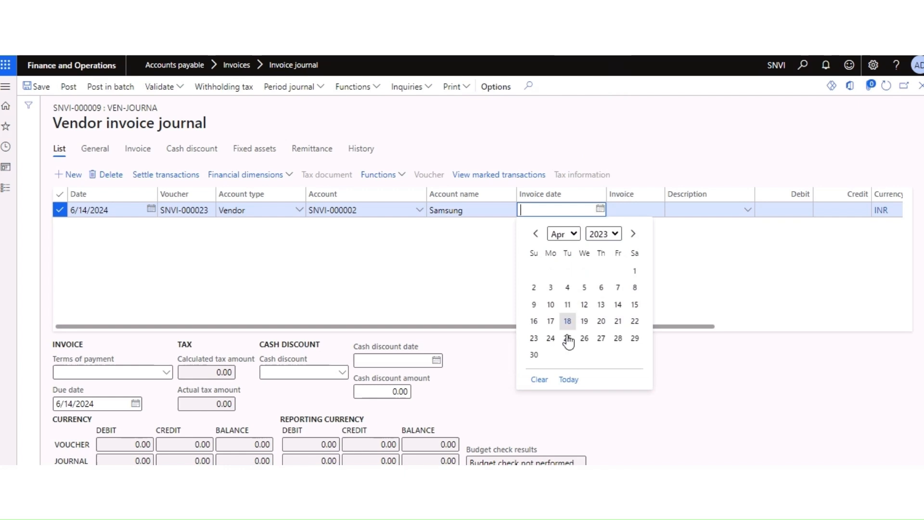
click(636, 272)
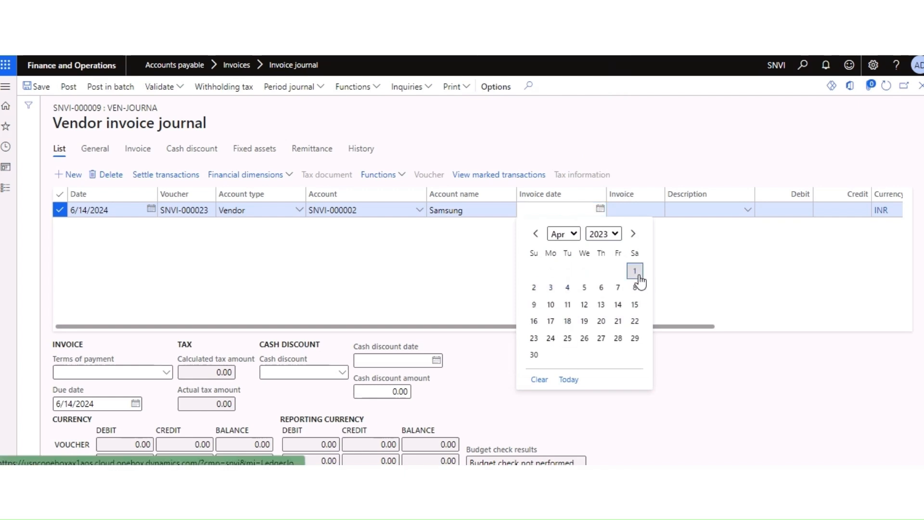
Step: Enter invoice 234, description 'LRENT INVOICE' and credit amount 300000
click(637, 212)
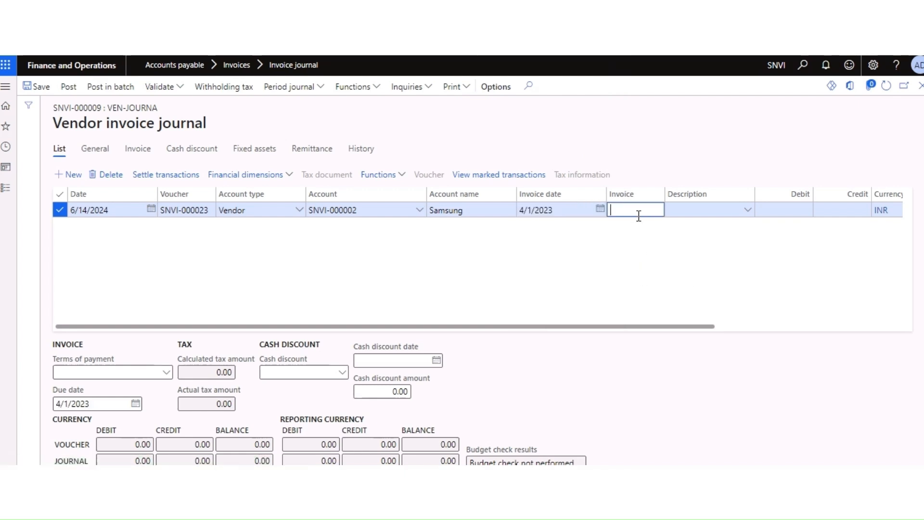
click(702, 208)
text(LRENT INVOICE)
key(Tab)
key(Tab)
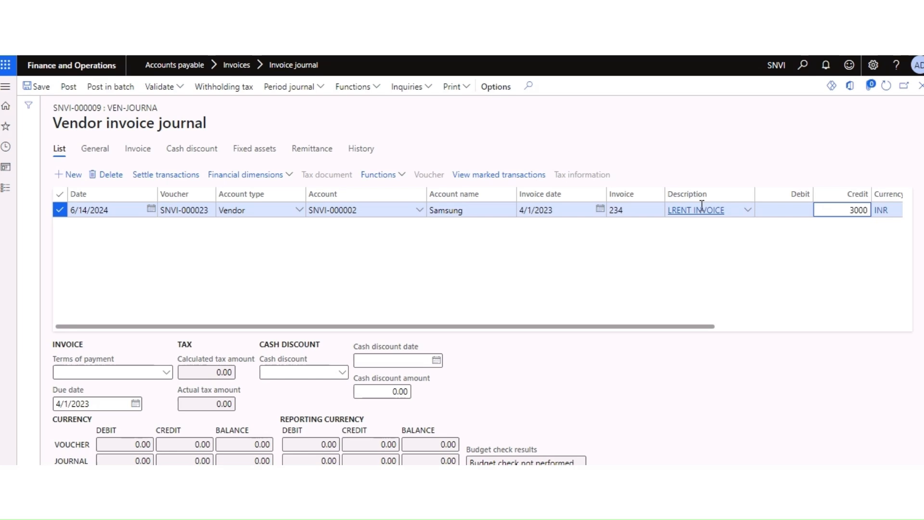
text(300000)
key(Tab)
key(Tab)
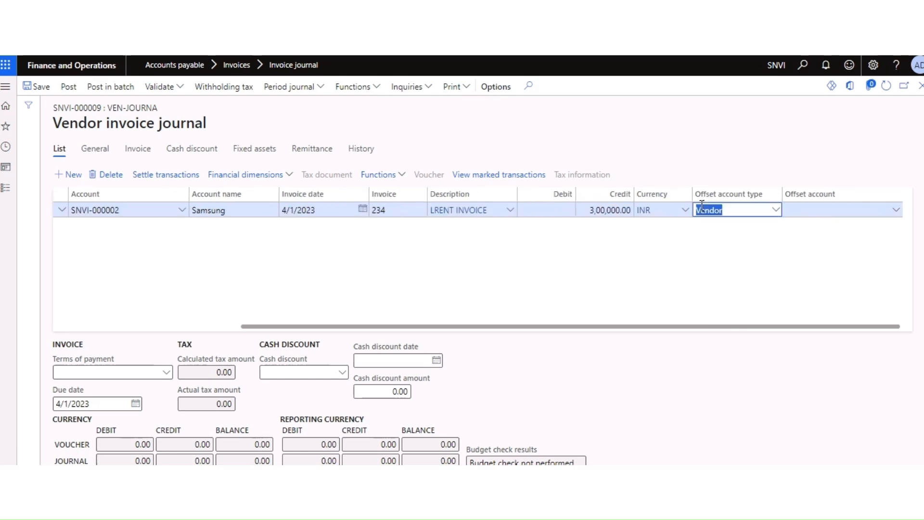
click(776, 211)
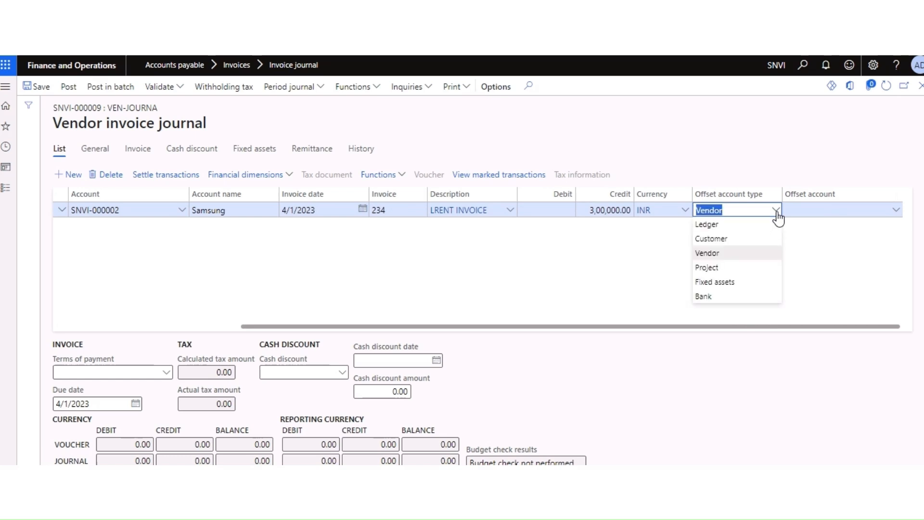
click(718, 224)
click(898, 212)
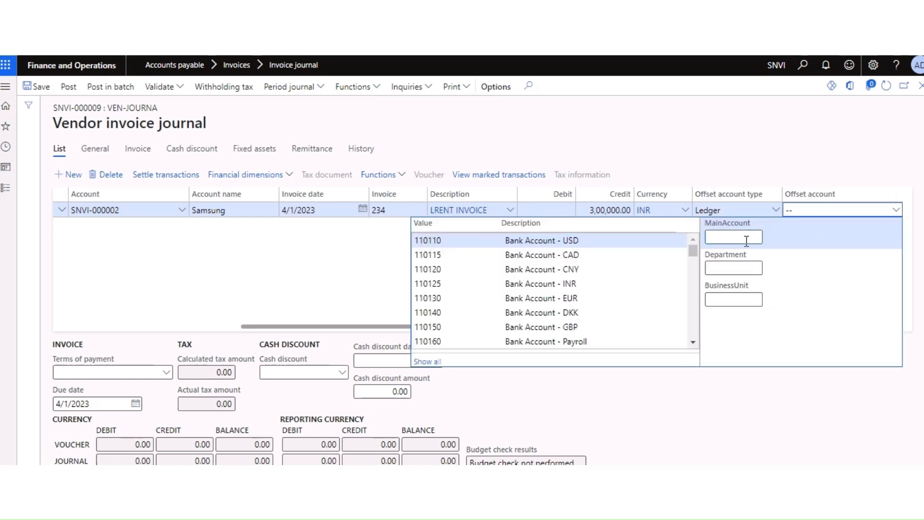
text(RENT)
click(578, 255)
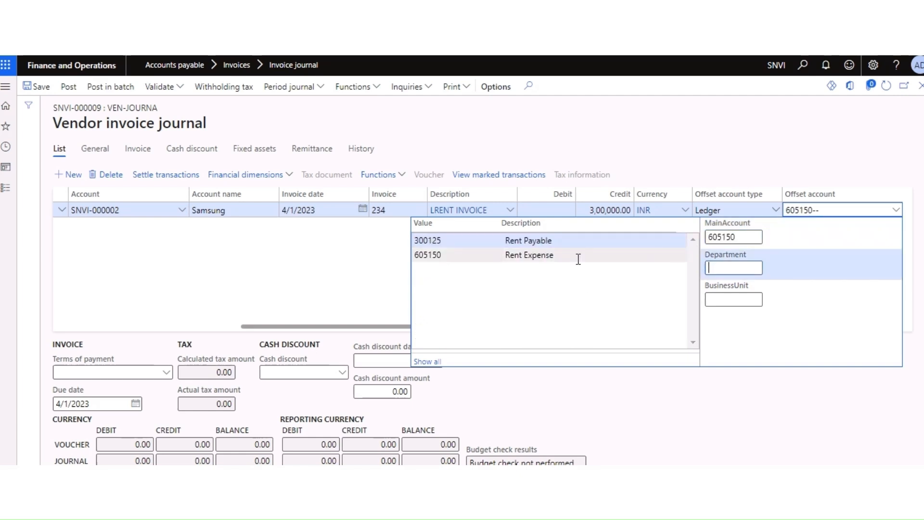
click(631, 270)
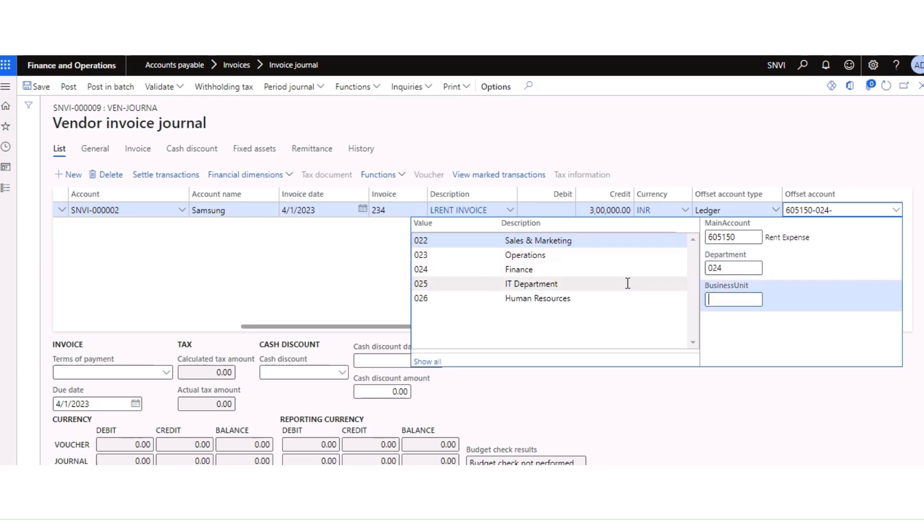
click(524, 241)
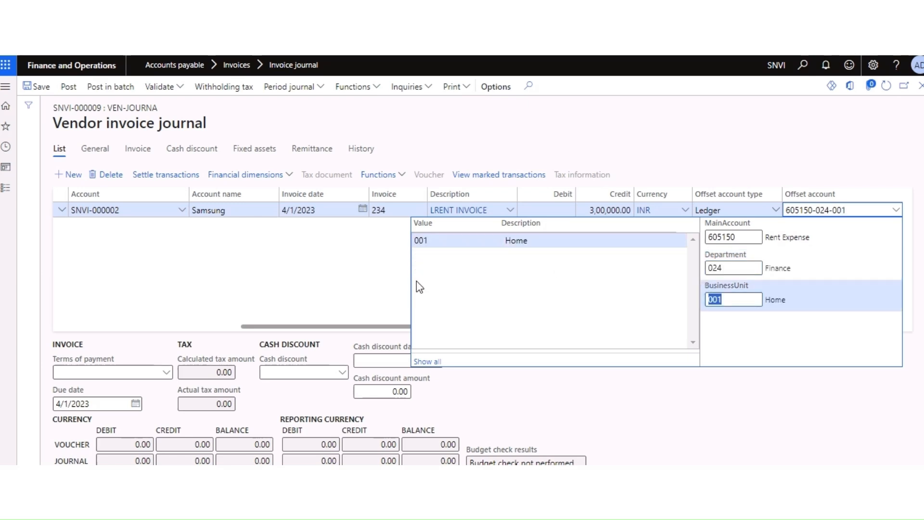
click(41, 87)
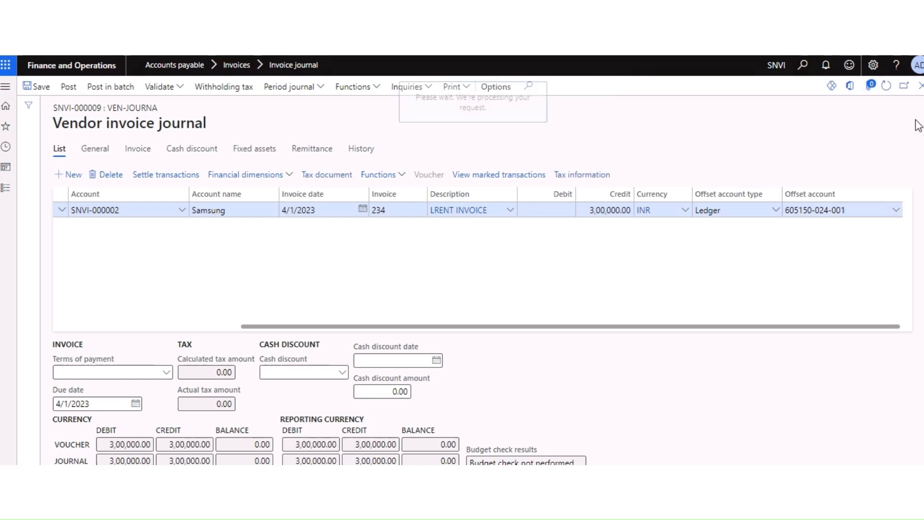
drag(433, 329, 251, 330)
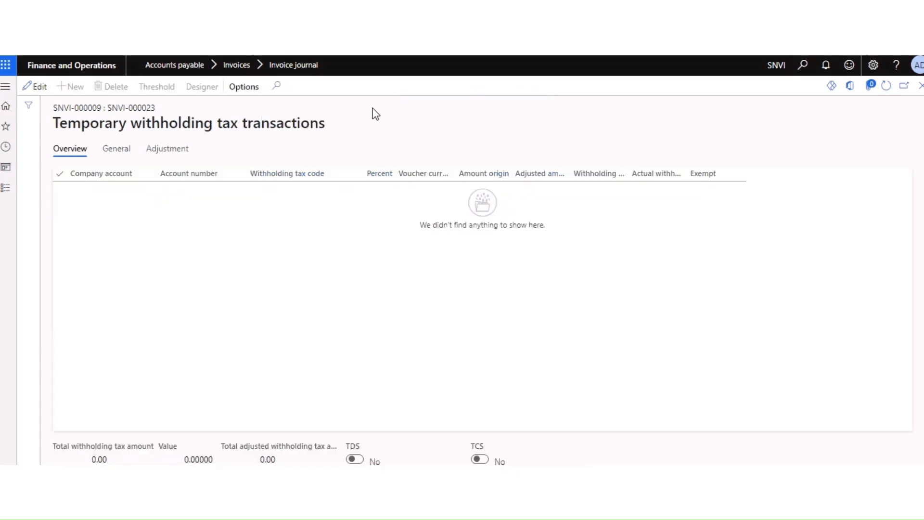
click(921, 89)
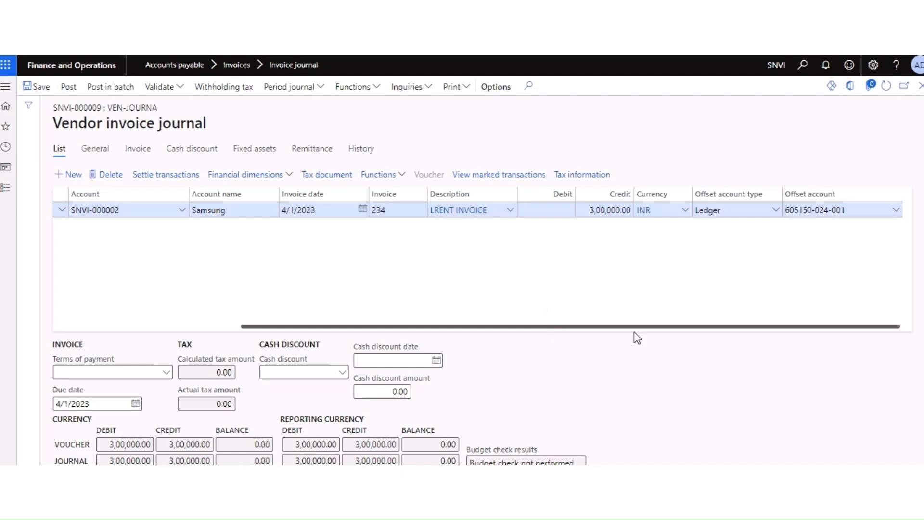
drag(735, 329, 541, 326)
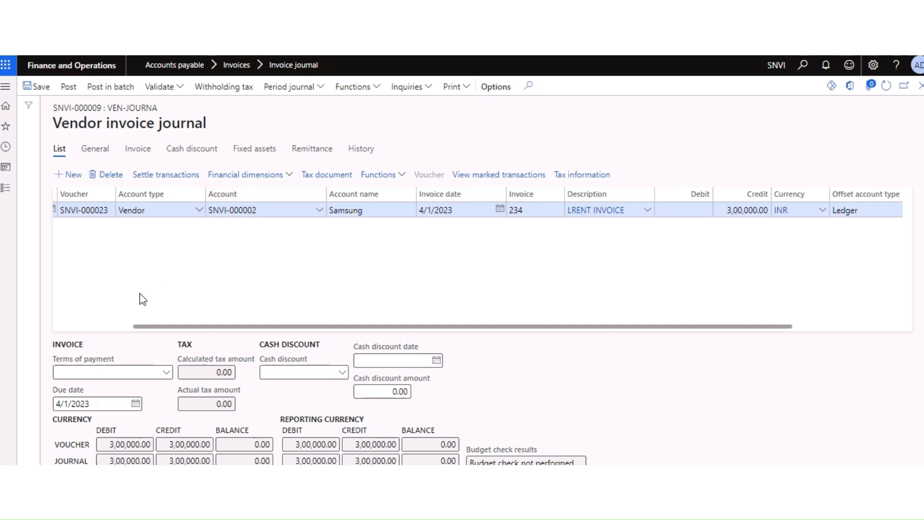
drag(405, 331, 334, 326)
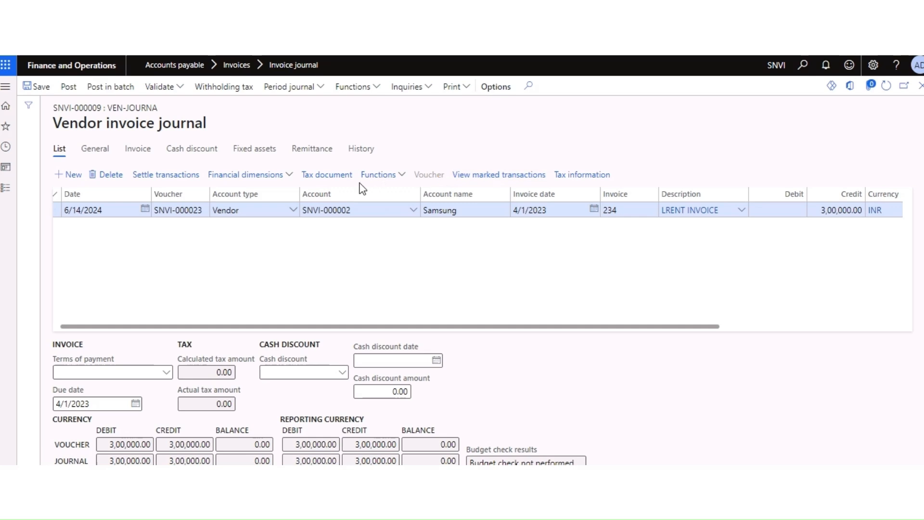
click(326, 174)
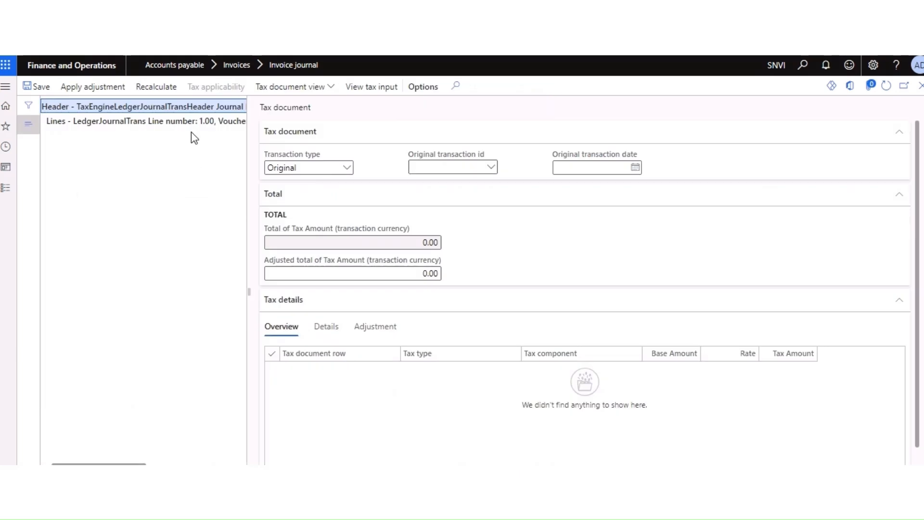
click(160, 87)
click(920, 85)
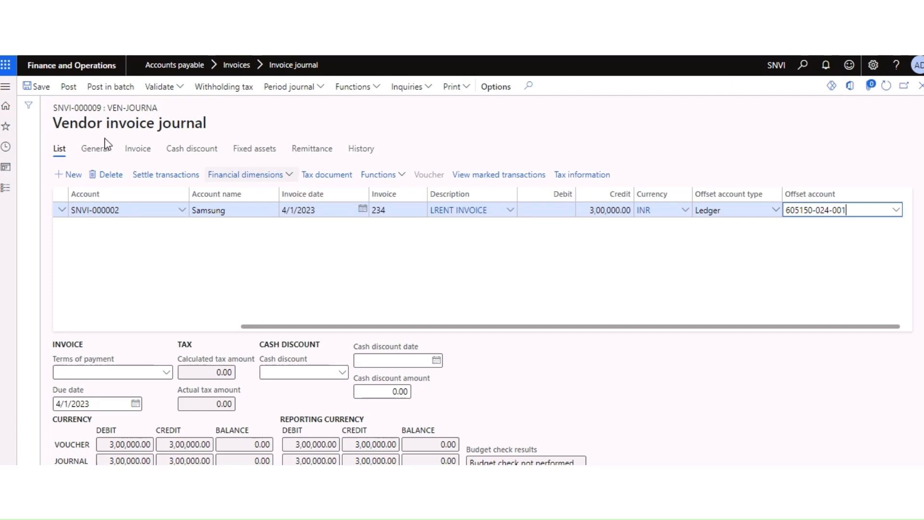
Step: Validate the journal and review the errors about no fiscal period for 6/14/2024
click(173, 92)
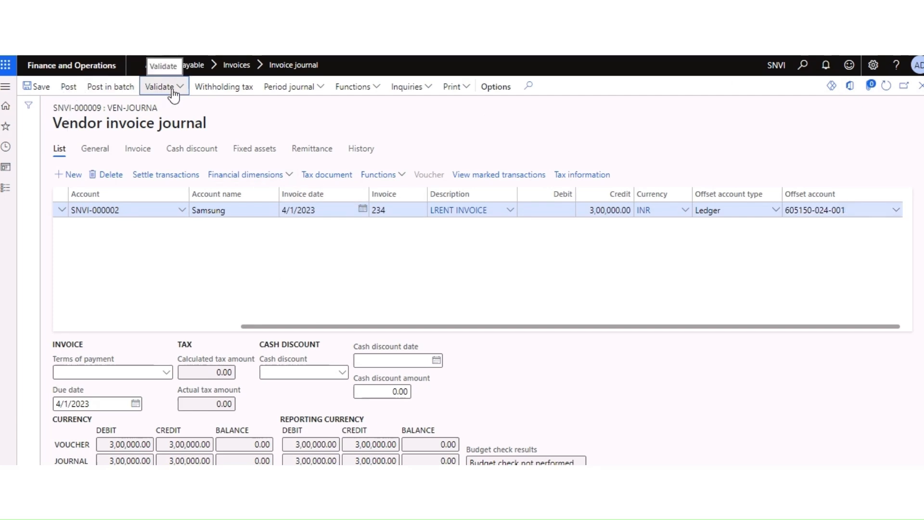
click(168, 139)
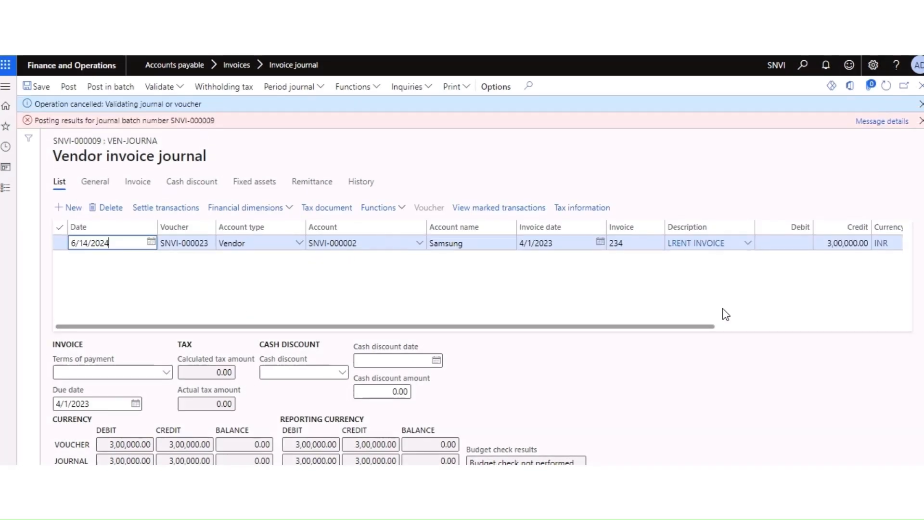
click(881, 122)
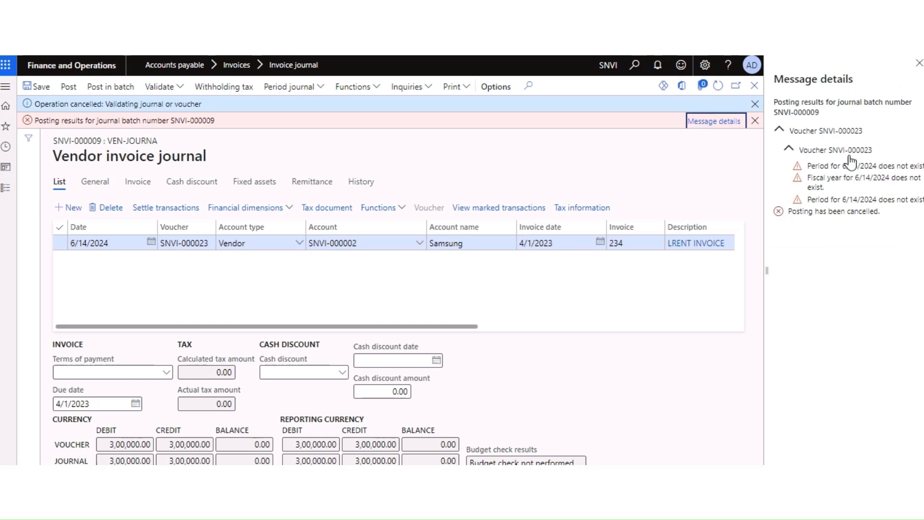
click(919, 64)
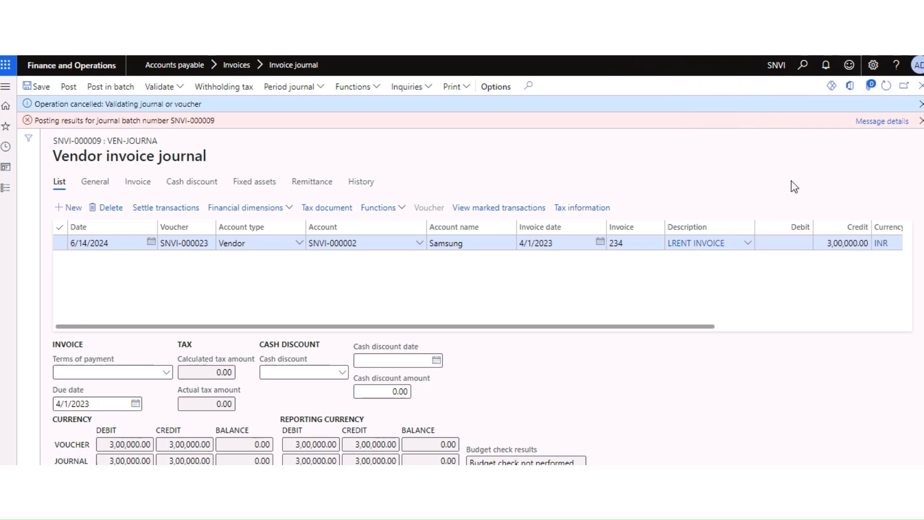
click(920, 121)
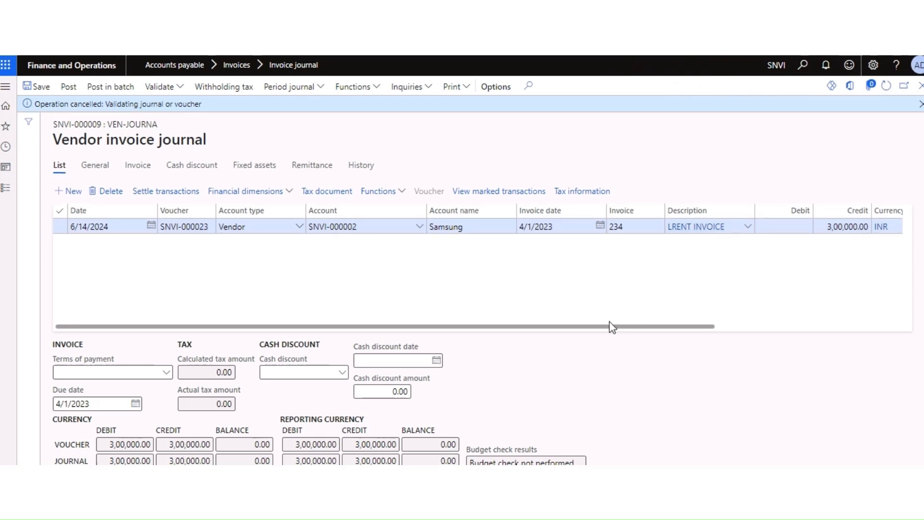
drag(603, 320, 411, 329)
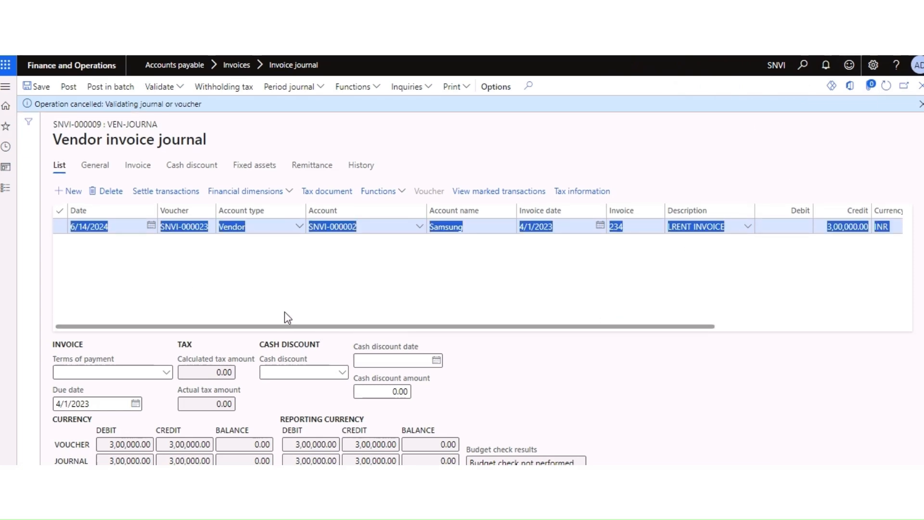
Step: Change the journal line date from 6/14/2024 to 4/1/2023 and save
click(139, 231)
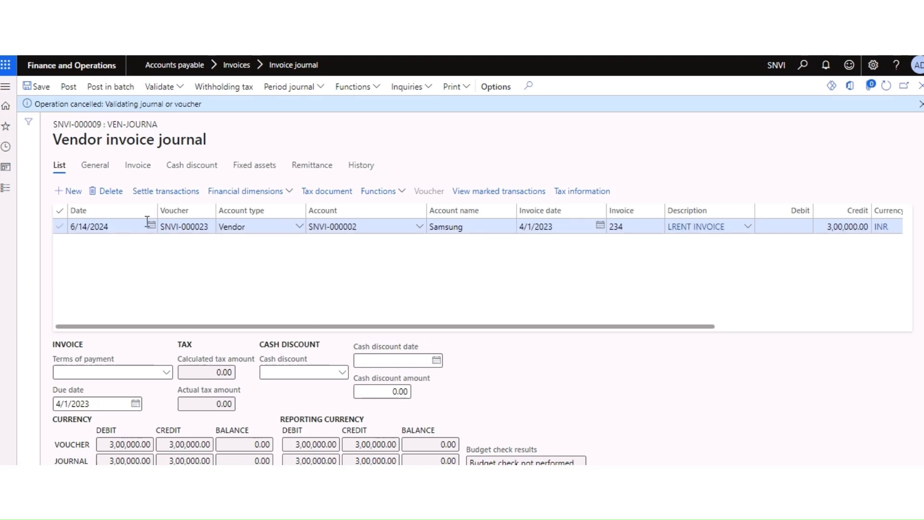
click(151, 225)
click(124, 250)
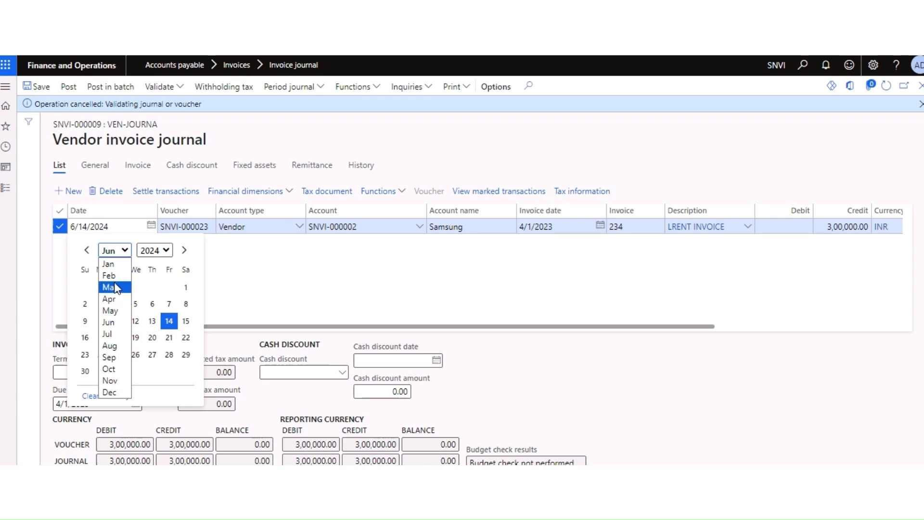
click(108, 299)
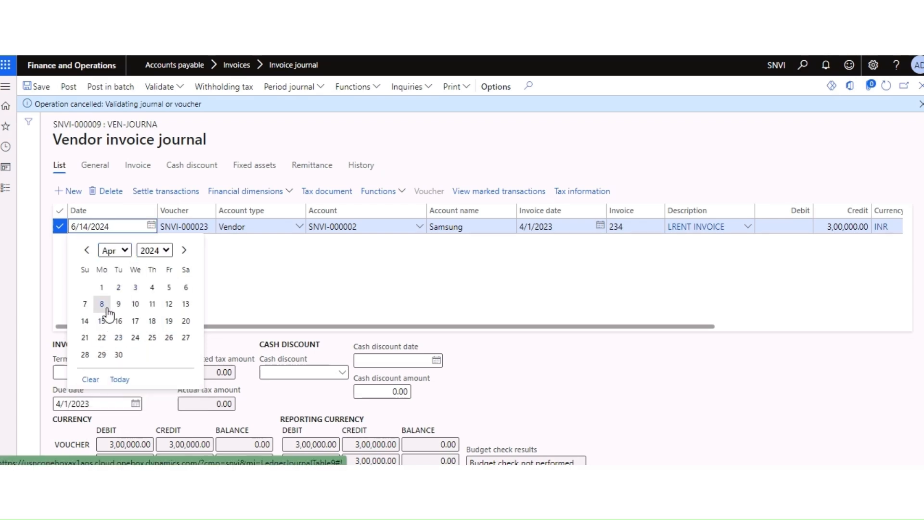
click(102, 290)
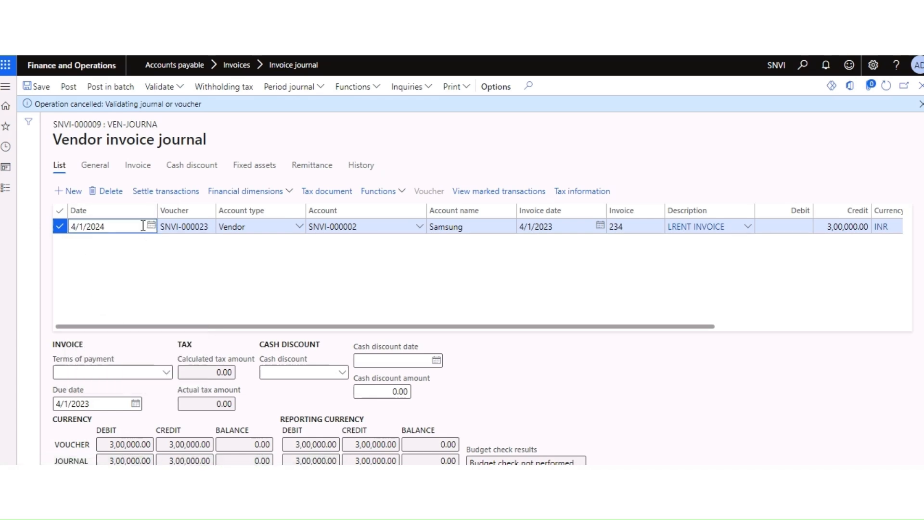
key(BackSpace)
key(Tab)
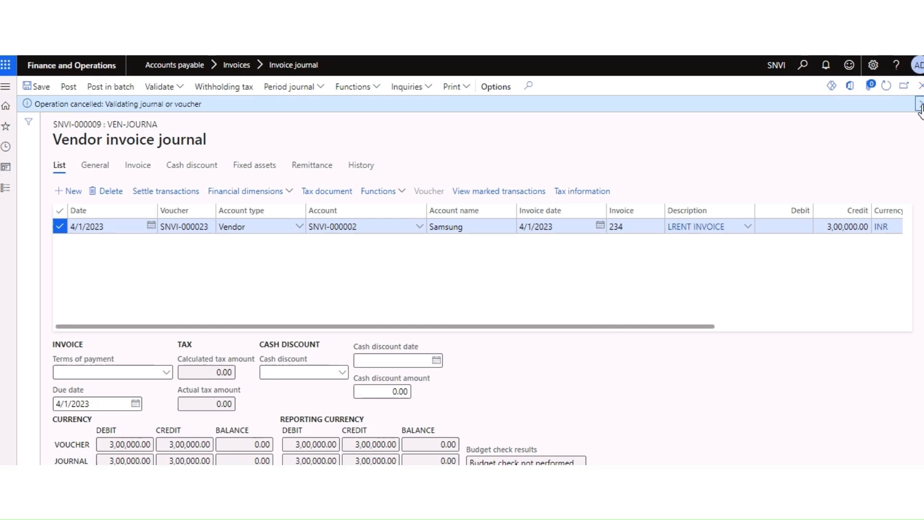
click(920, 105)
click(36, 88)
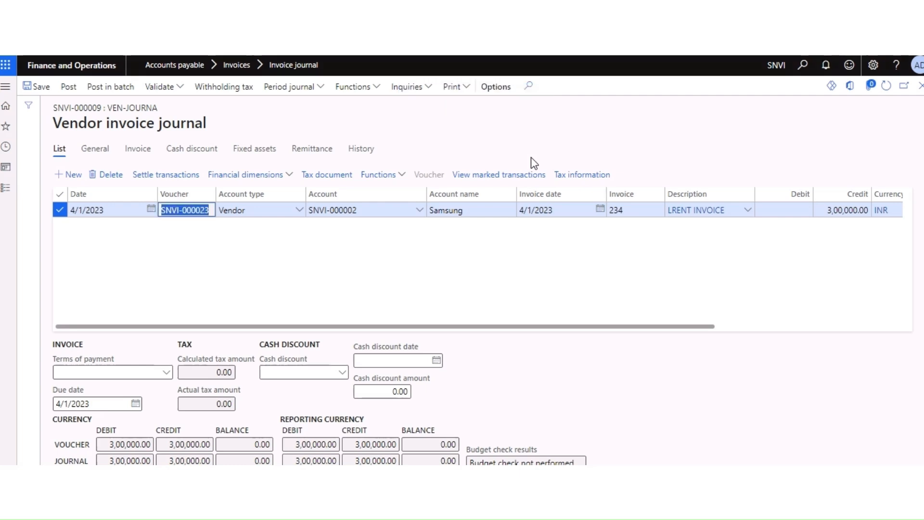
Step: Refresh the journal and view the temporary withholding tax: 194I at 10% on 3,00,000.00
click(886, 87)
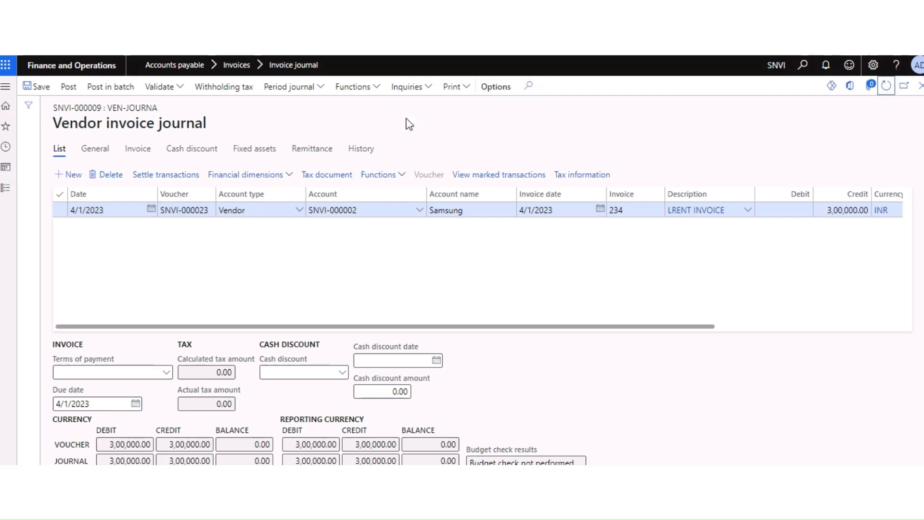
click(207, 88)
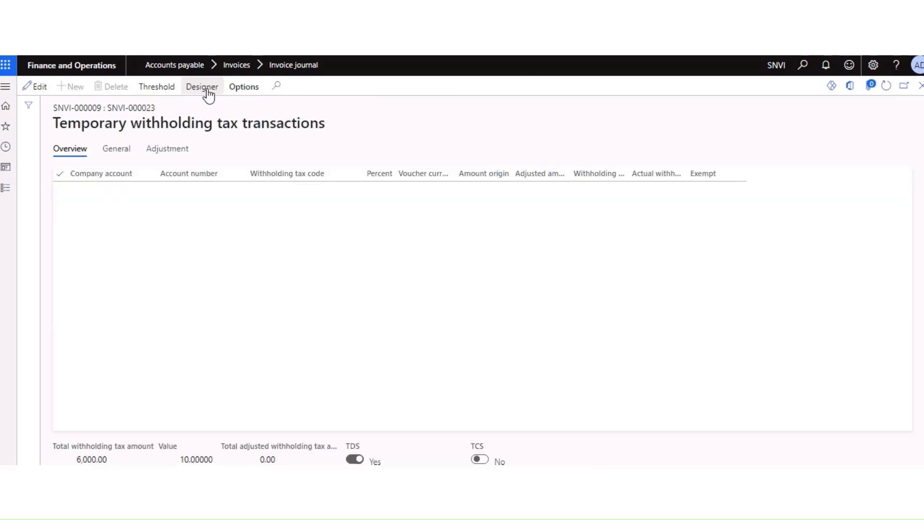
click(263, 257)
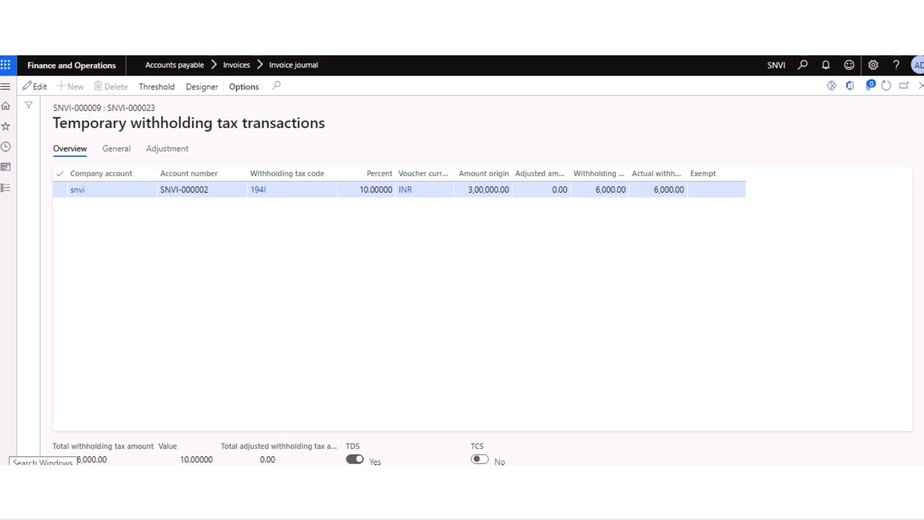
click(69, 460)
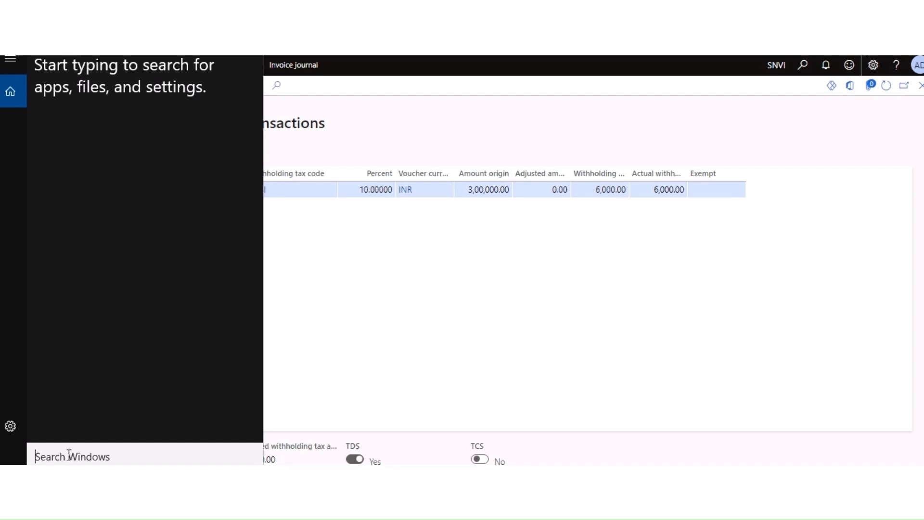
Step: Launch Excel 2016 and start a new blank workbook
text(E)
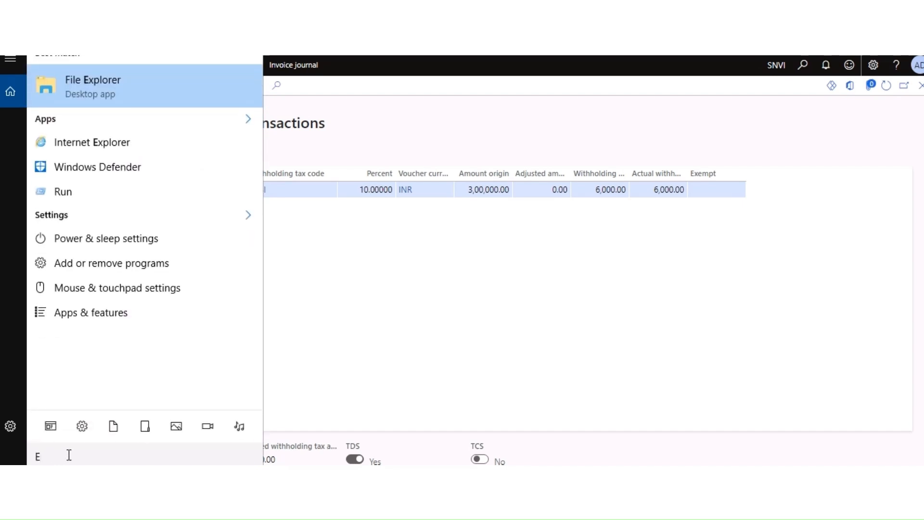
text(X)
click(89, 142)
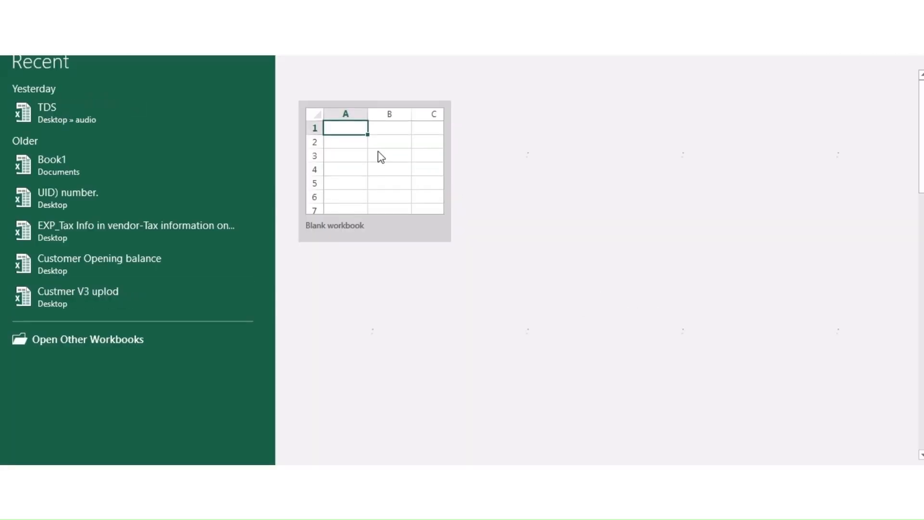
click(381, 157)
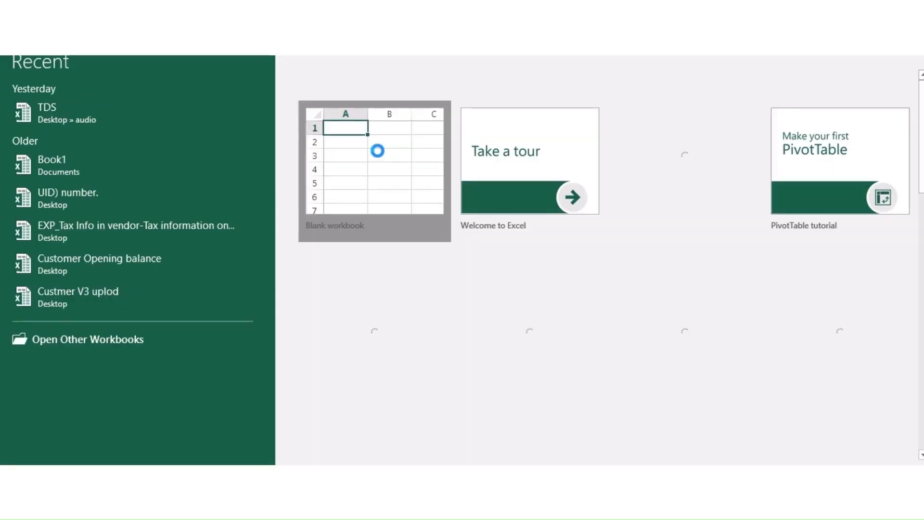
click(312, 197)
Step: Enter 300000 in G5 and 240000 in H5
key(Right)
key(Left)
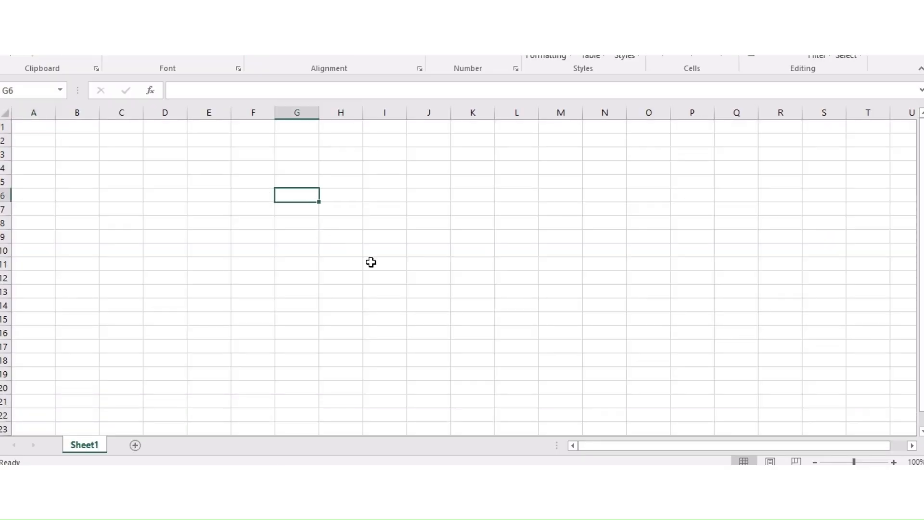
key(Up)
key(Up)
key(Down)
text(30000)
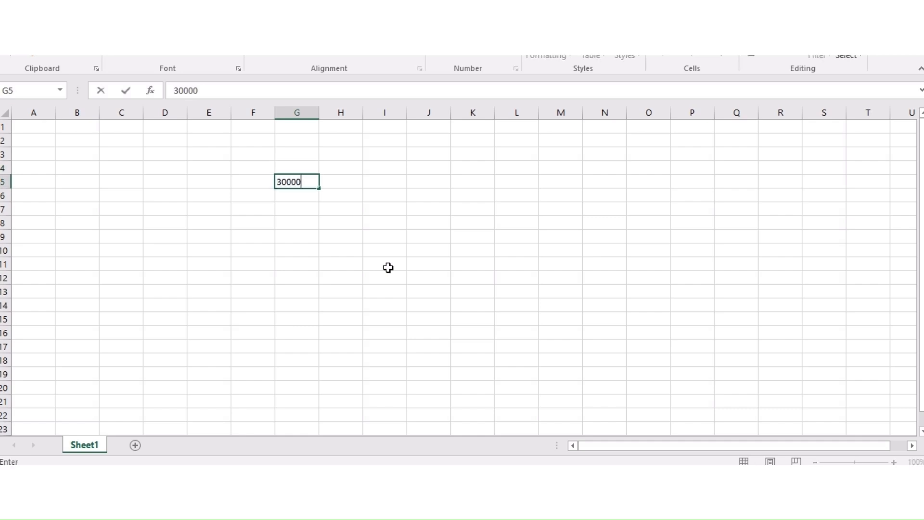
text(0)
key(Tab)
text(2)
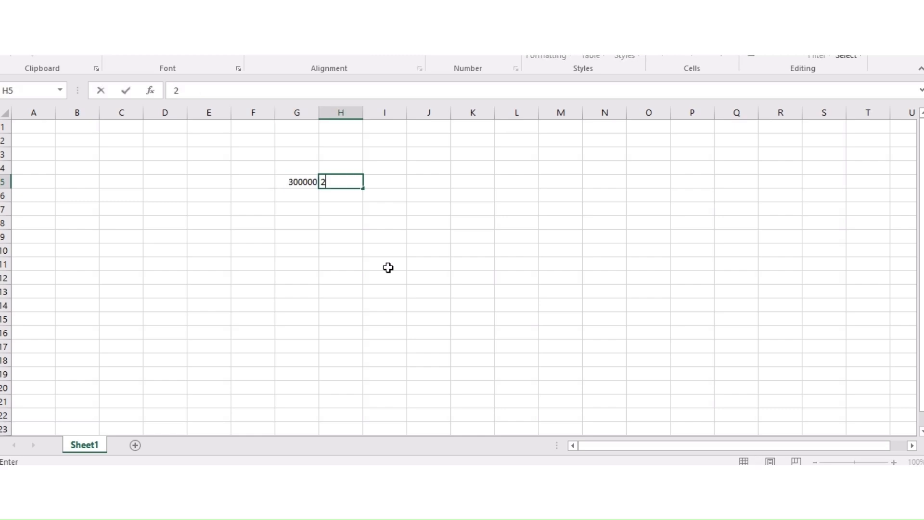
text(40000)
key(Tab)
Step: Put the difference formula =G5-H5 in I5, giving 60000
text(=)
key(Left)
key(Left)
text(-)
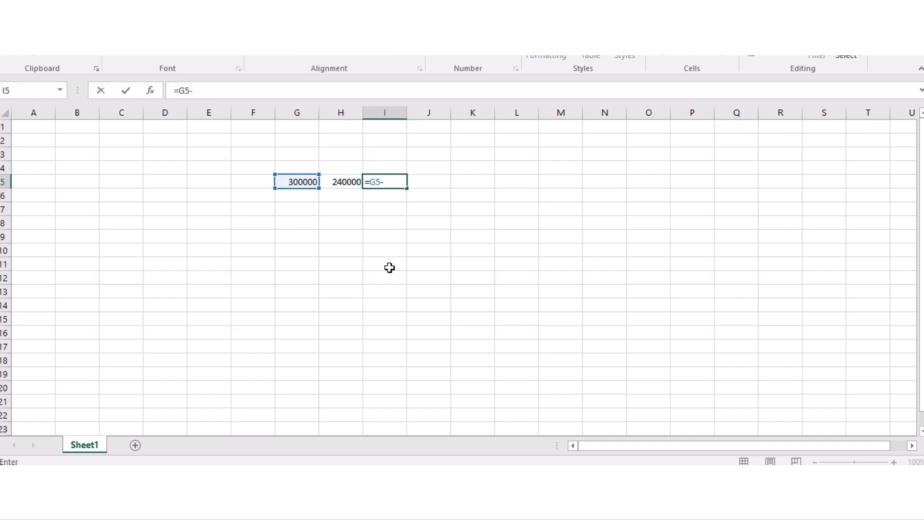
key(Left)
key(Return)
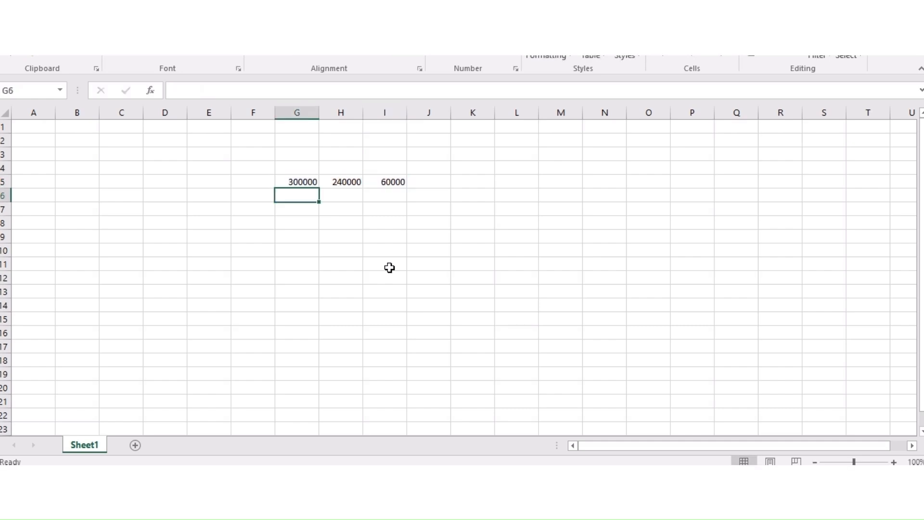
Step: Enter the 10% TDS rate in J5
key(Right)
key(Right)
key(Right)
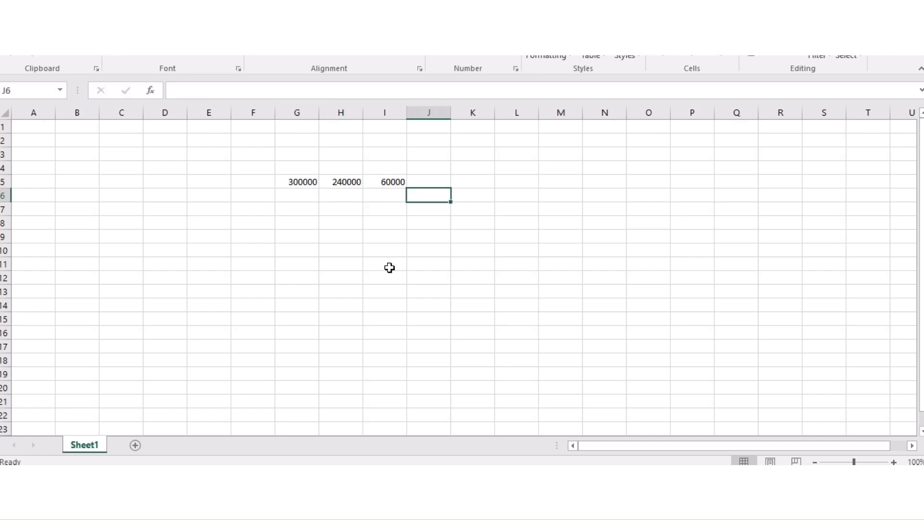
key(Up)
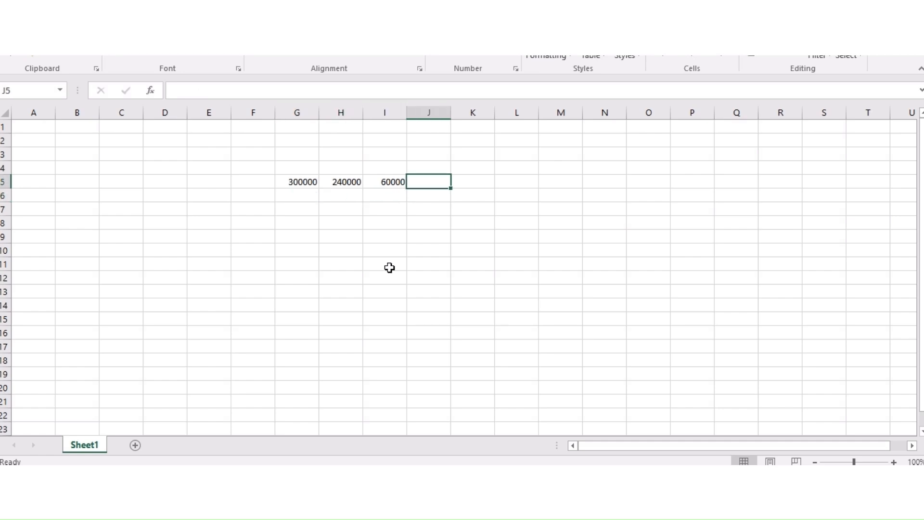
text(=)
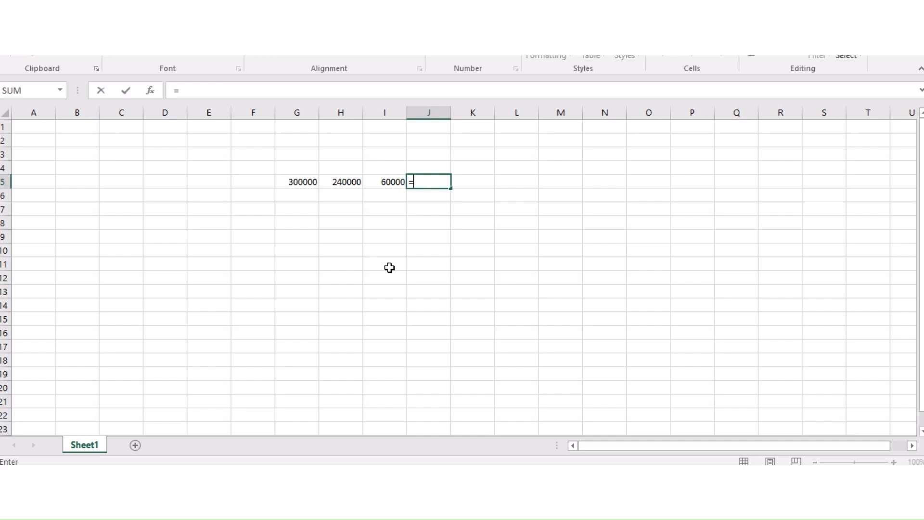
key(Left)
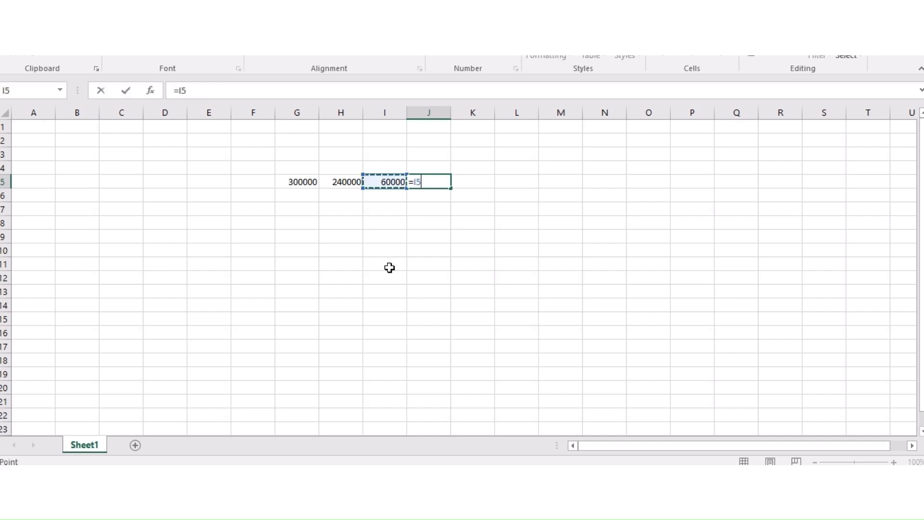
key(Escape)
text(10%)
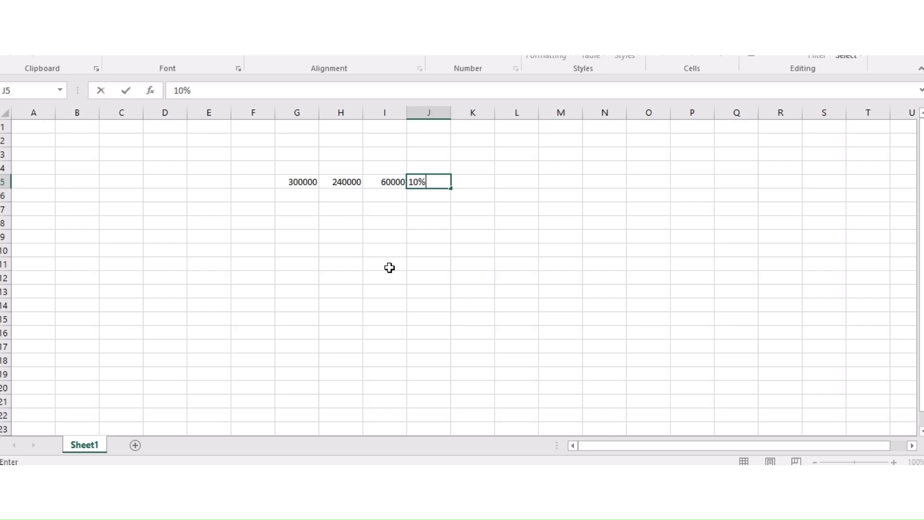
key(Return)
Step: Compute the TDS in K5 with the formula =I5*J5
key(Up)
key(Right)
text(=)
key(Left)
key(Left)
text(*)
key(Left)
key(Return)
key(Up)
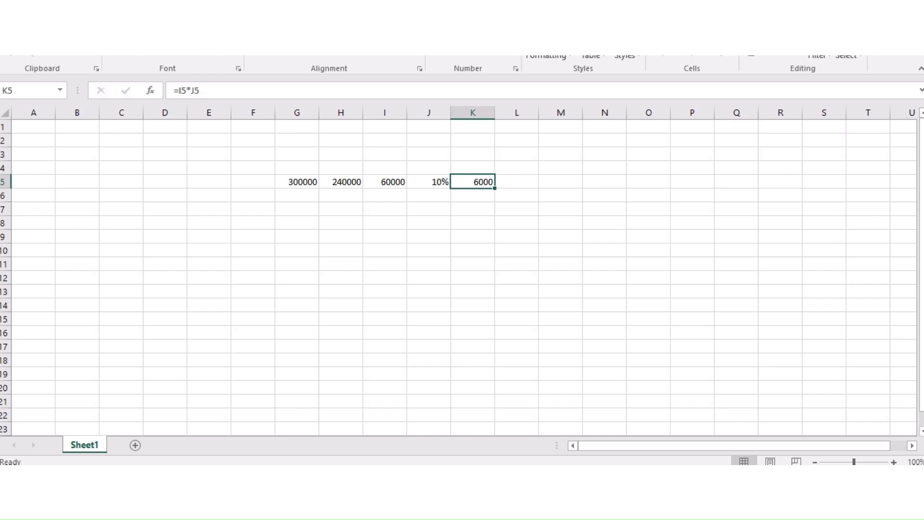
Step: Format K5 in Comma Style with fewer decimals and a yellow fill, showing 6,000
click(474, 55)
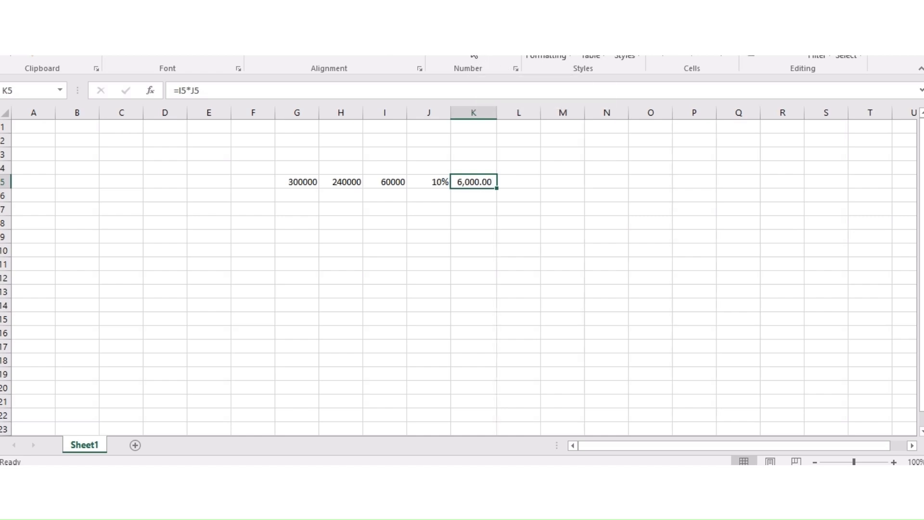
click(512, 57)
click(513, 56)
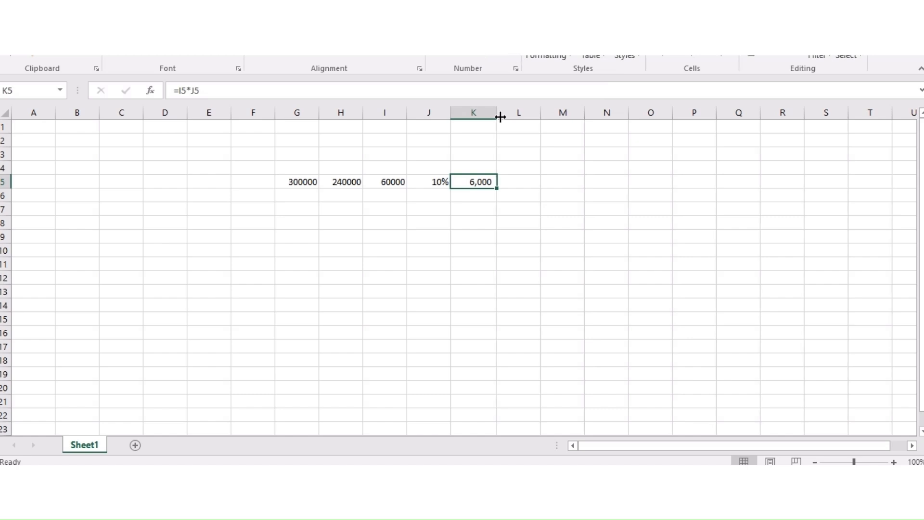
click(206, 57)
click(501, 233)
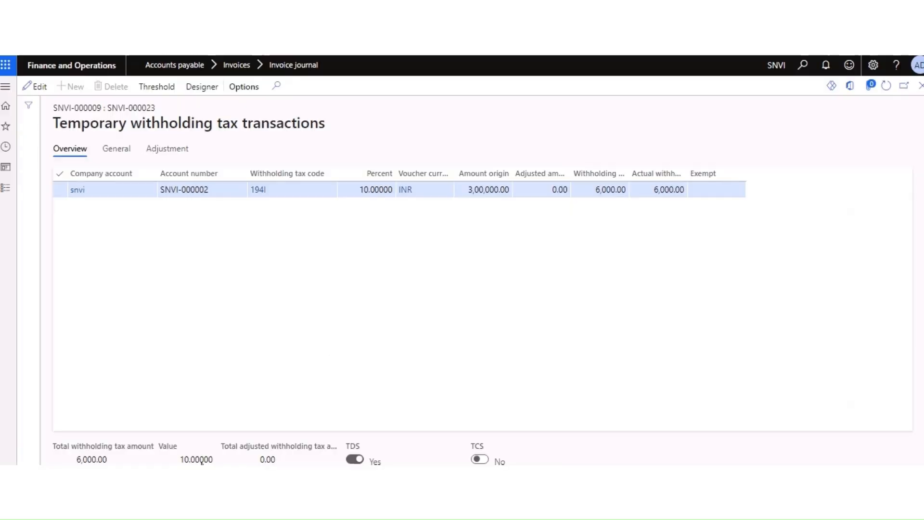
Step: Confirm the 6,000.00 withholding amount, return to the Samsung rent journal, and post it
click(598, 189)
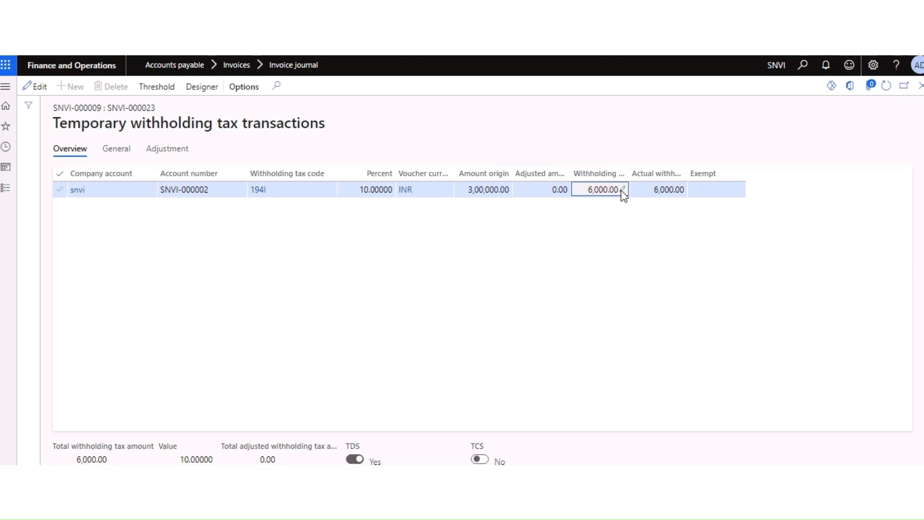
click(921, 86)
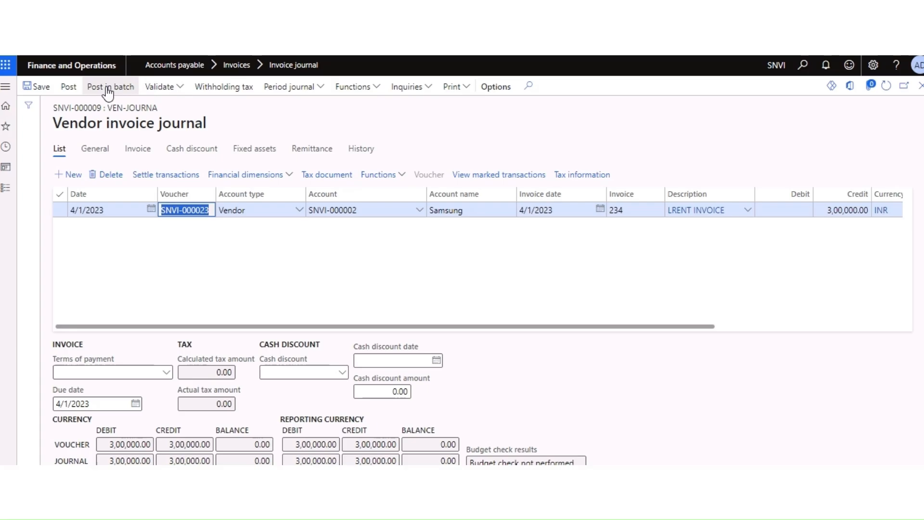
click(67, 87)
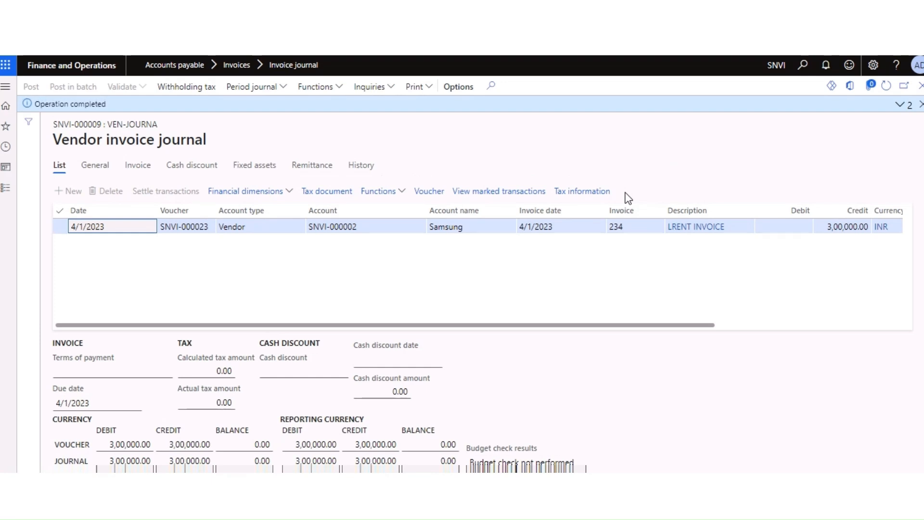
Step: Open the posted voucher and check TDS Payable 6,000, Rent Expense 3,00,000 and Accounts Payable 2,94,000
click(431, 192)
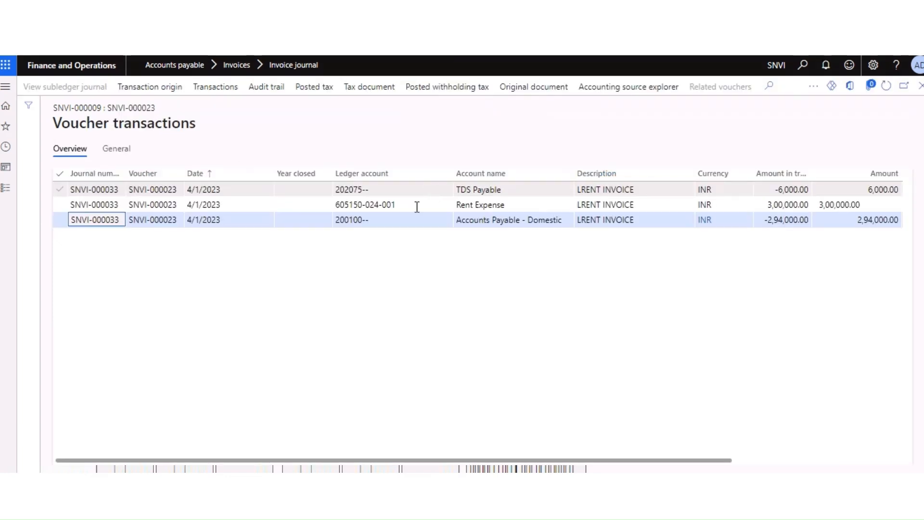
drag(505, 461, 637, 461)
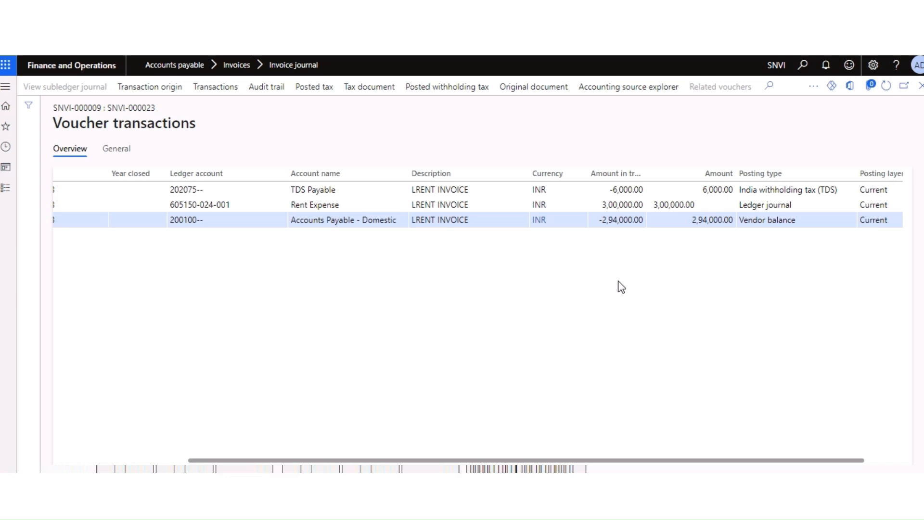
drag(603, 203, 625, 191)
click(594, 268)
click(604, 262)
mouse_move(599, 220)
mouse_down()
mouse_move(629, 219)
mouse_move(609, 221)
mouse_up()
click(639, 219)
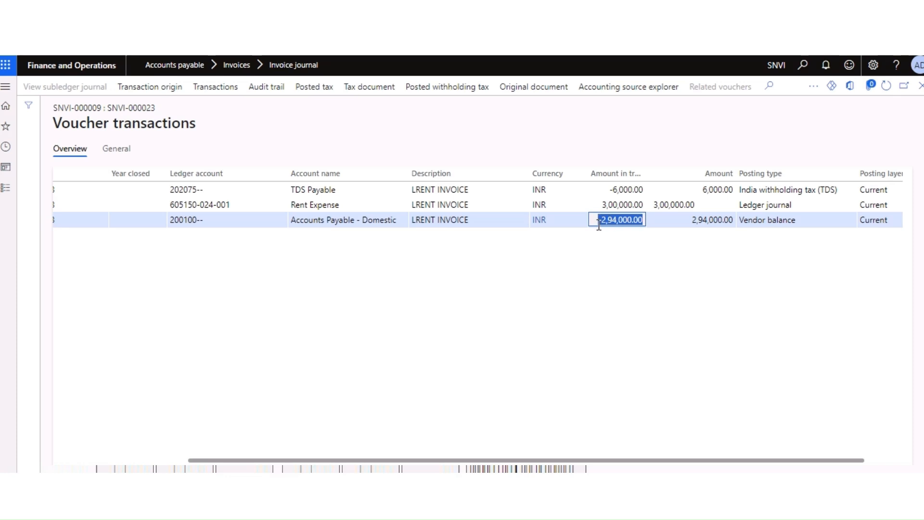
click(577, 280)
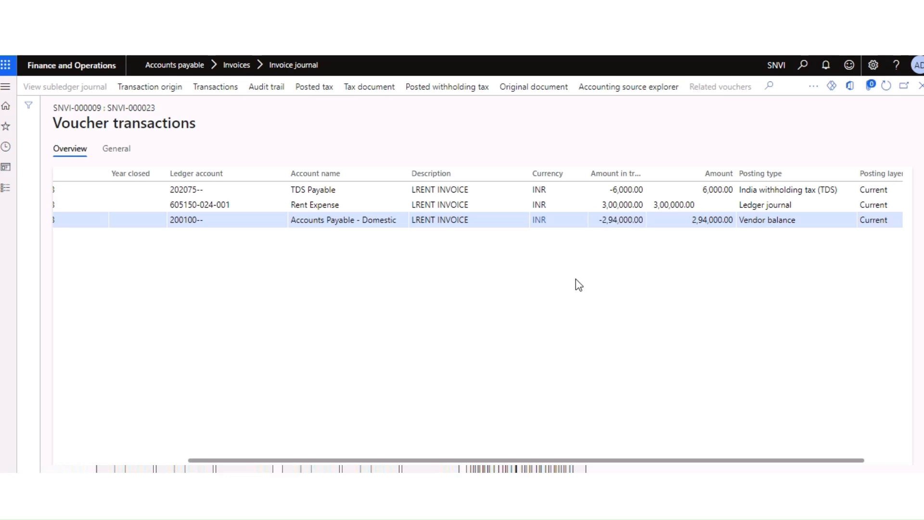